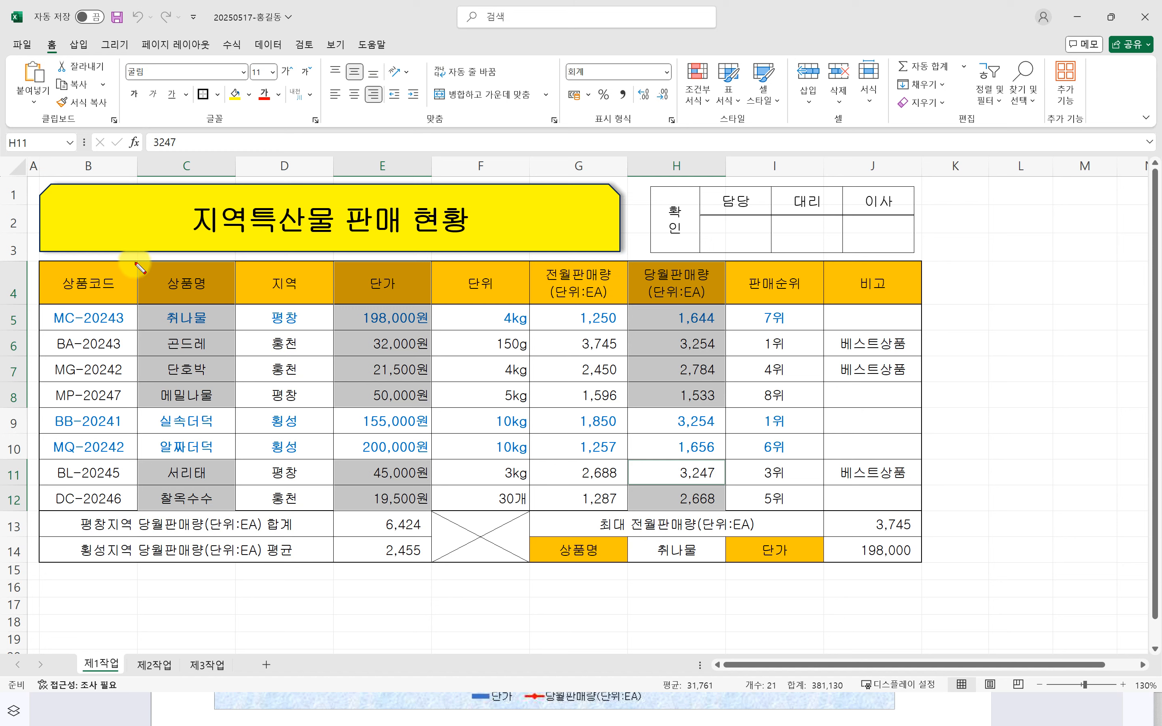
pyautogui.moveTo(135, 262); pyautogui.dragTo(237, 408)
pyautogui.moveTo(136, 461); pyautogui.dragTo(236, 512)
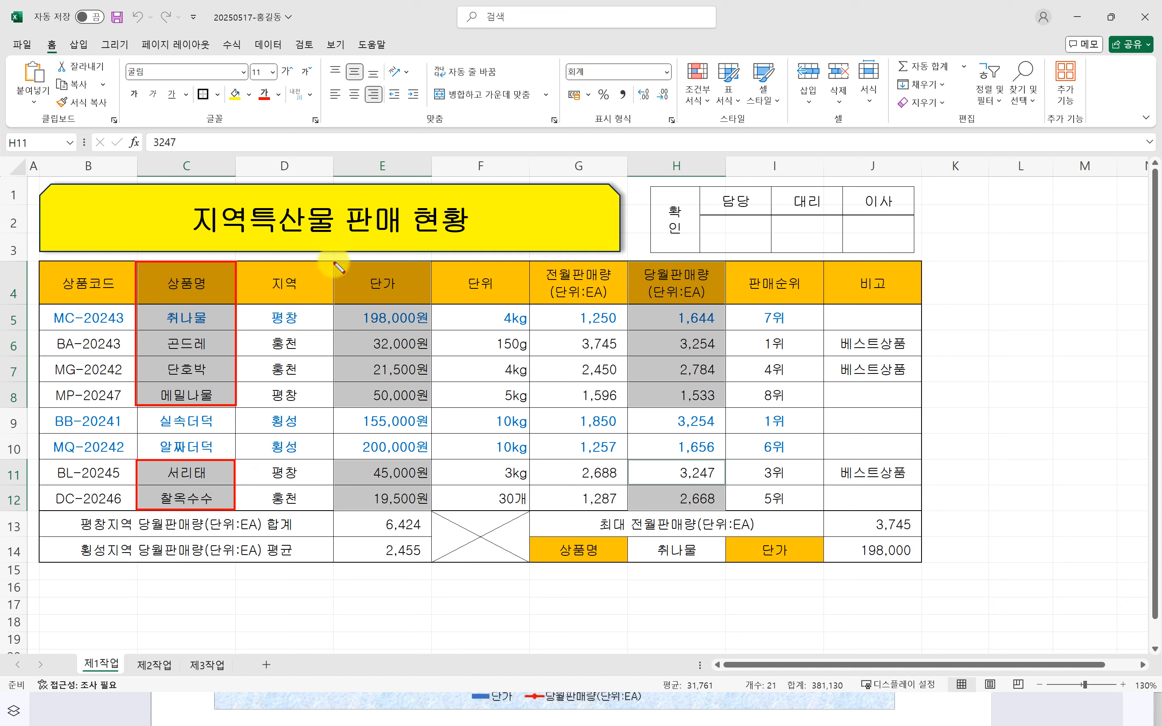
pyautogui.moveTo(431, 408); pyautogui.dragTo(432, 408)
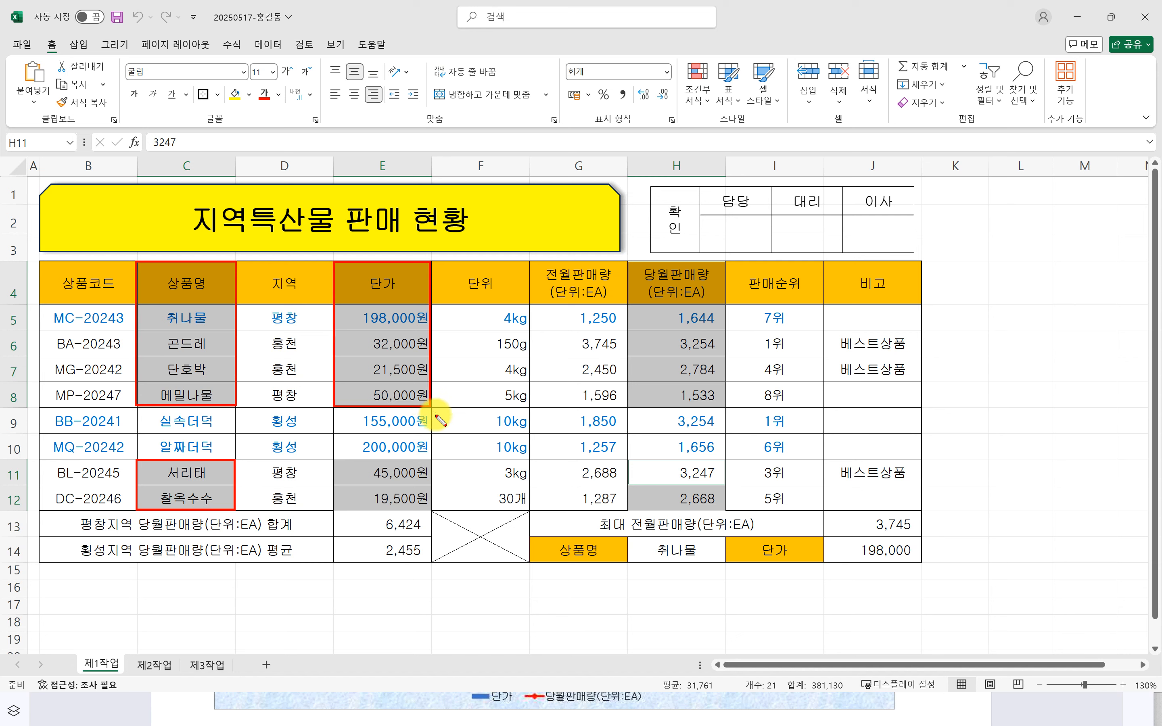
pyautogui.moveTo(394, 510); pyautogui.dragTo(432, 514)
pyautogui.moveTo(627, 265); pyautogui.dragTo(727, 408)
pyautogui.moveTo(627, 459); pyautogui.dragTo(726, 517)
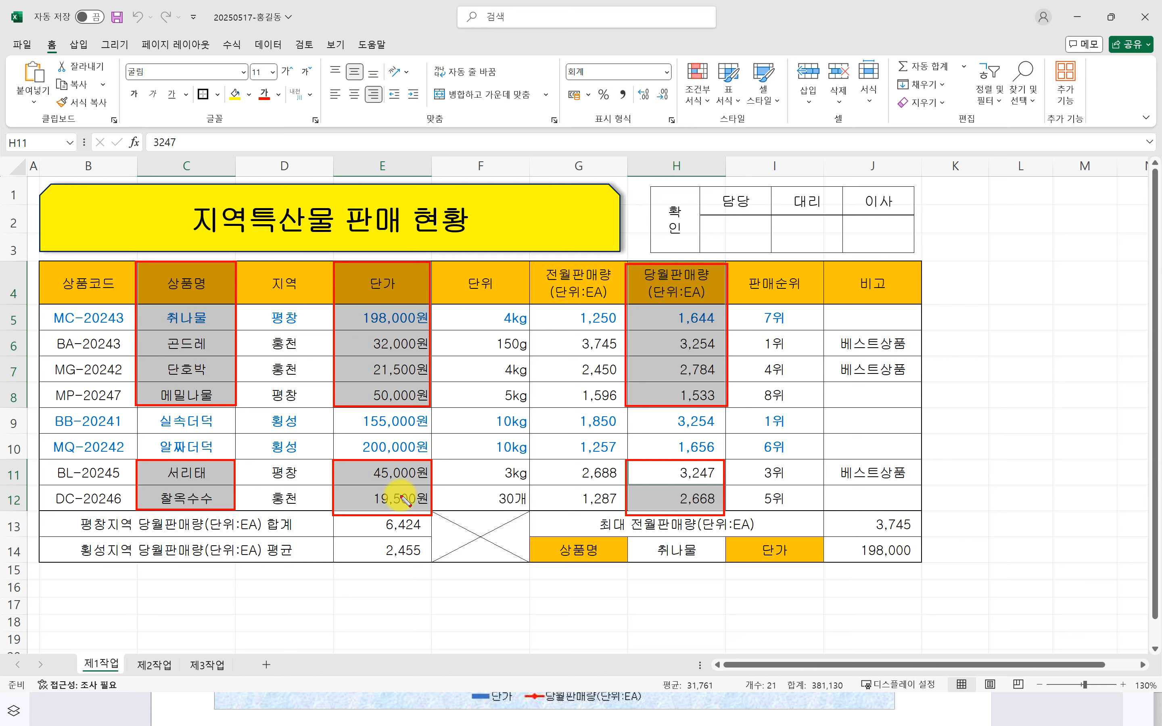
pyautogui.moveTo(268, 543)
pyautogui.mouseDown()
pyautogui.moveTo(281, 597)
pyautogui.moveTo(299, 595)
pyautogui.moveTo(329, 551)
pyautogui.mouseUp()
pyautogui.moveTo(336, 557)
pyautogui.mouseDown()
pyautogui.moveTo(340, 586)
pyautogui.moveTo(375, 577)
pyautogui.moveTo(401, 595)
pyautogui.moveTo(482, 556)
pyautogui.mouseUp()
pyautogui.moveTo(462, 541); pyautogui.dragTo(467, 610)
pyautogui.moveTo(541, 558)
pyautogui.mouseDown()
pyautogui.moveTo(528, 559)
pyautogui.moveTo(573, 601)
pyautogui.mouseUp()
pyautogui.moveTo(581, 561)
pyautogui.mouseDown()
pyautogui.moveTo(620, 598)
pyautogui.moveTo(646, 577)
pyautogui.mouseUp()
pyautogui.moveTo(662, 567); pyautogui.dragTo(665, 610)
pyautogui.moveTo(688, 574)
pyautogui.mouseDown()
pyautogui.moveTo(701, 612)
pyautogui.moveTo(733, 618)
pyautogui.mouseUp()
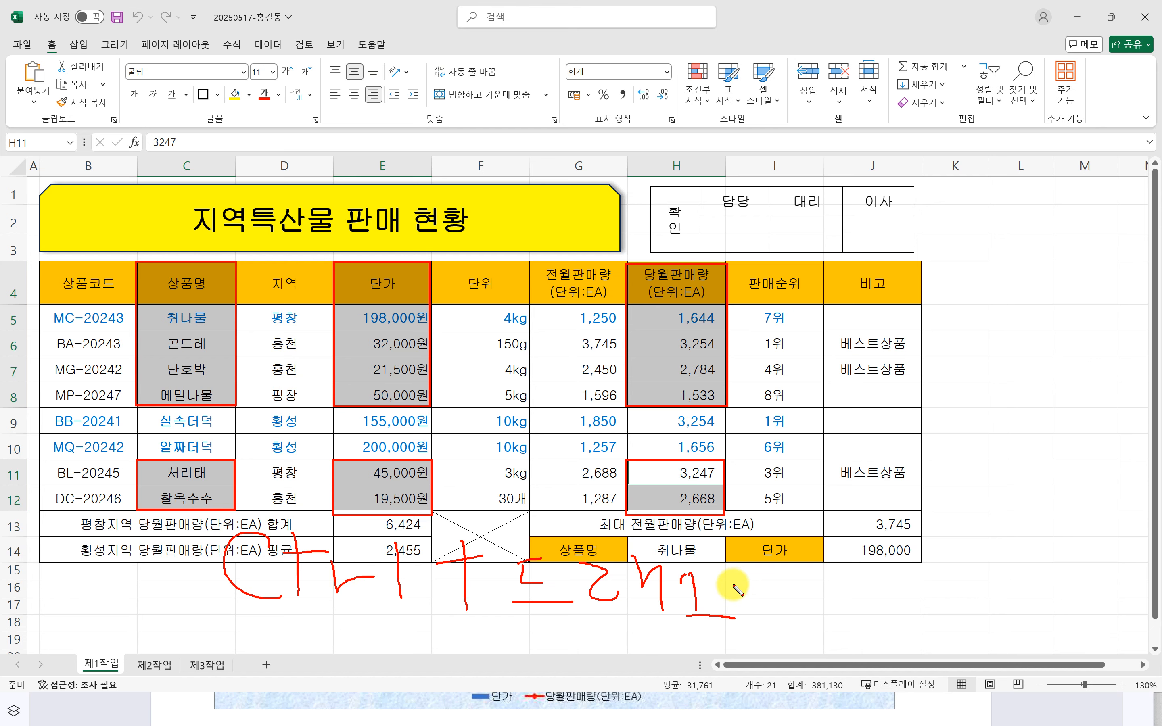
pyautogui.press('Escape')
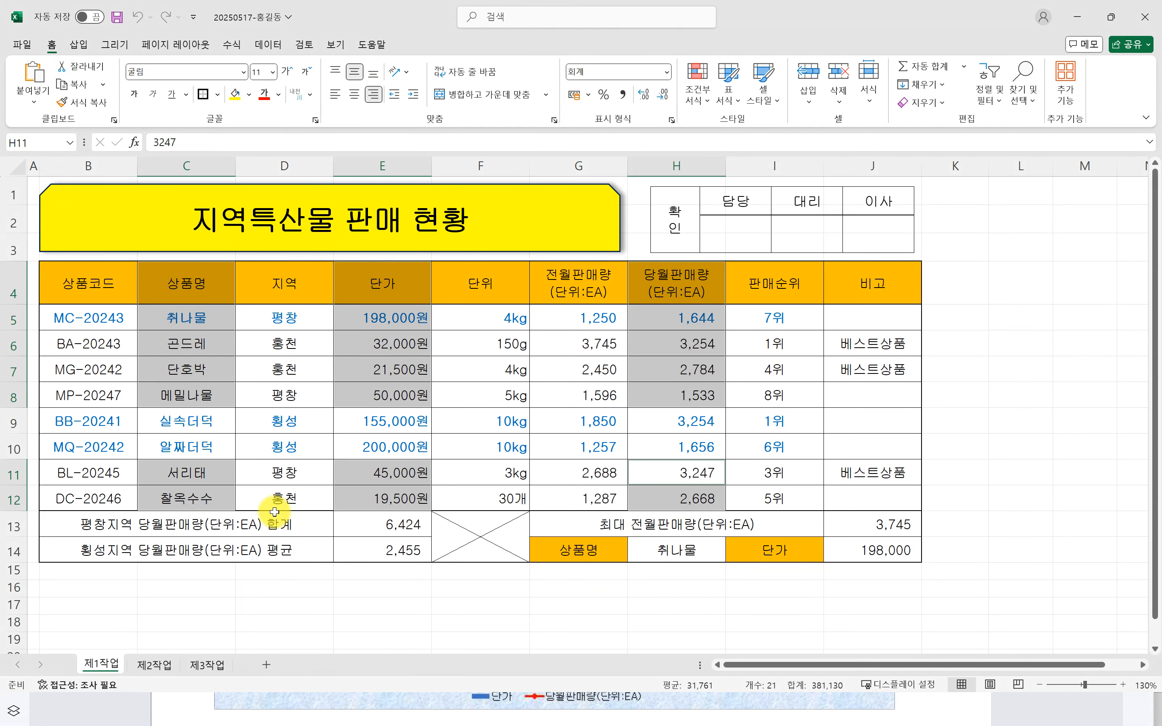
# Start inserting a chart from the selected 상품명, 단가 and 당월판매량 cells, choosing the combo type (혼합) among all chart types.
pyautogui.click(79, 45)
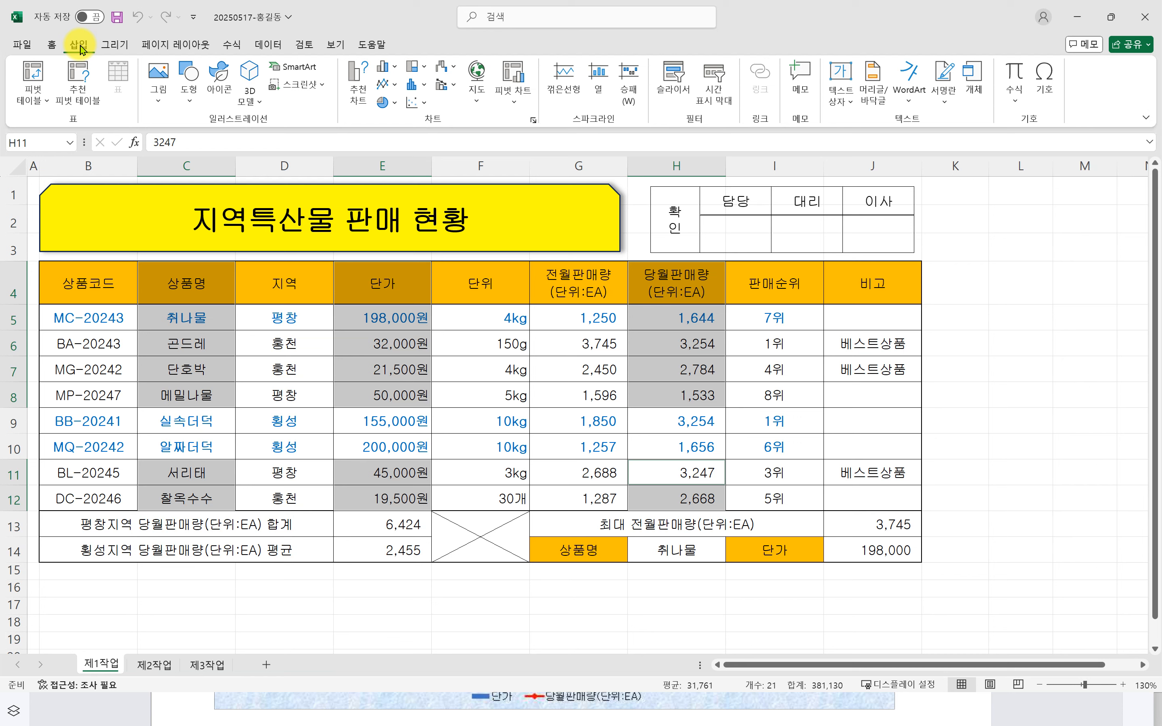
pyautogui.moveTo(412, 116); pyautogui.dragTo(467, 132)
pyautogui.moveTo(340, 55)
pyautogui.mouseDown()
pyautogui.moveTo(439, 124)
pyautogui.moveTo(541, 114)
pyautogui.mouseUp()
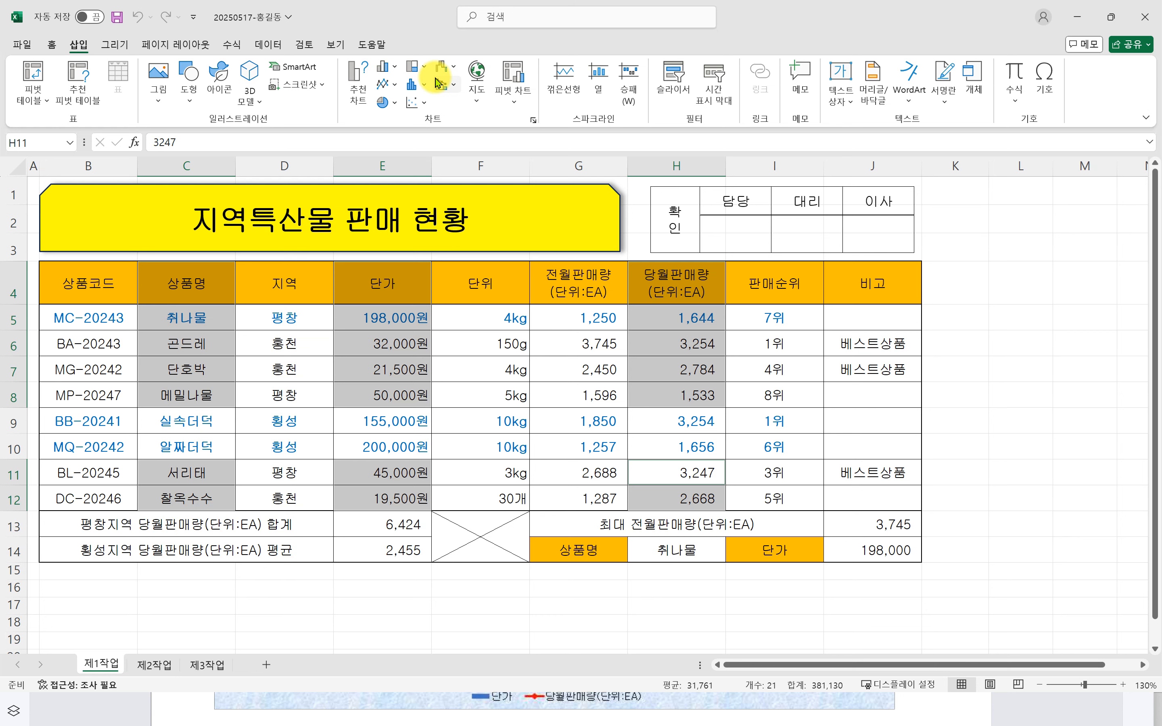
pyautogui.click(361, 103)
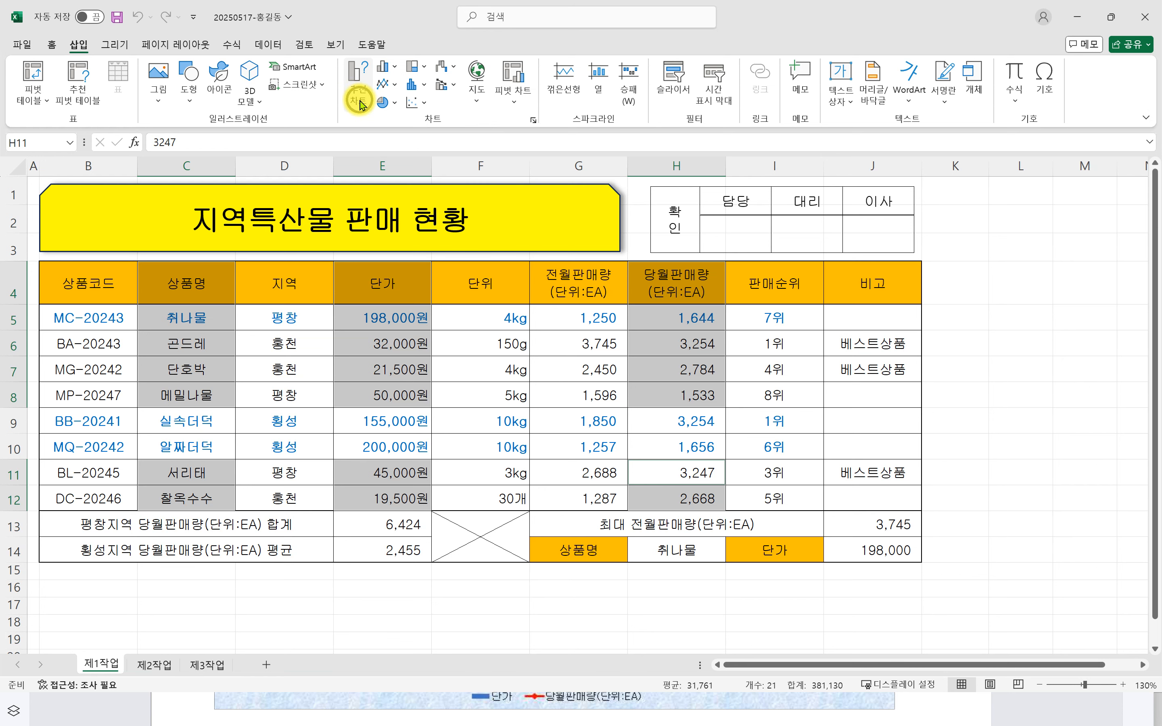
pyautogui.click(360, 104)
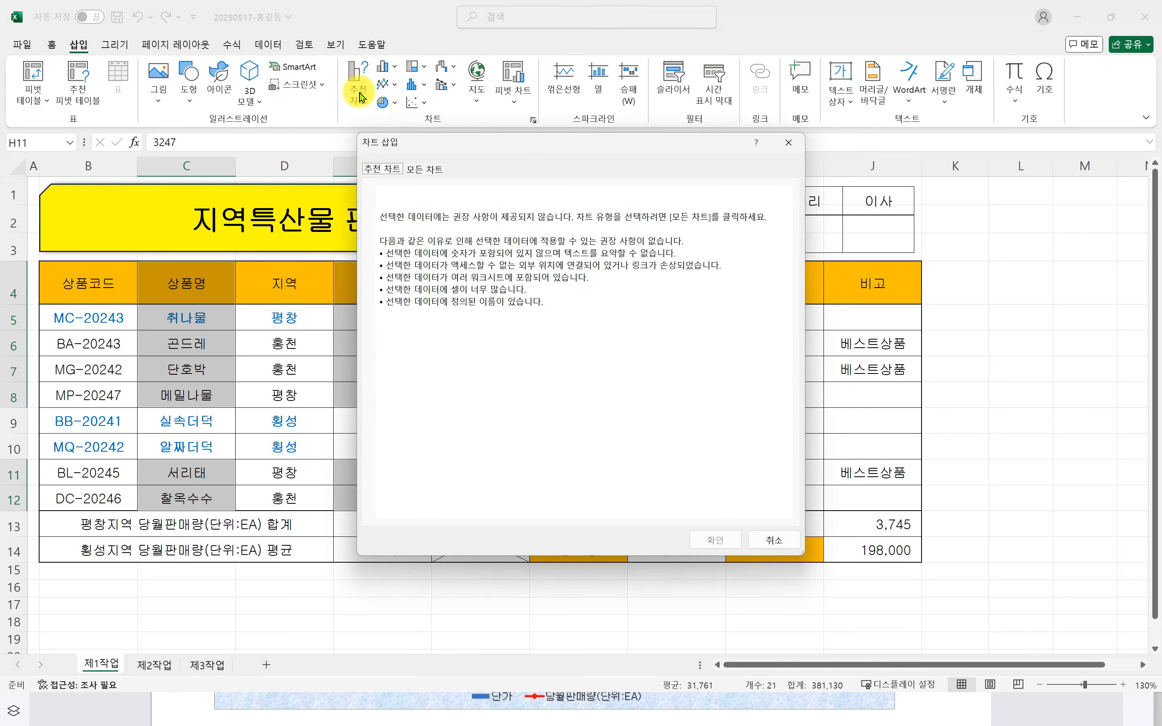
pyautogui.click(425, 170)
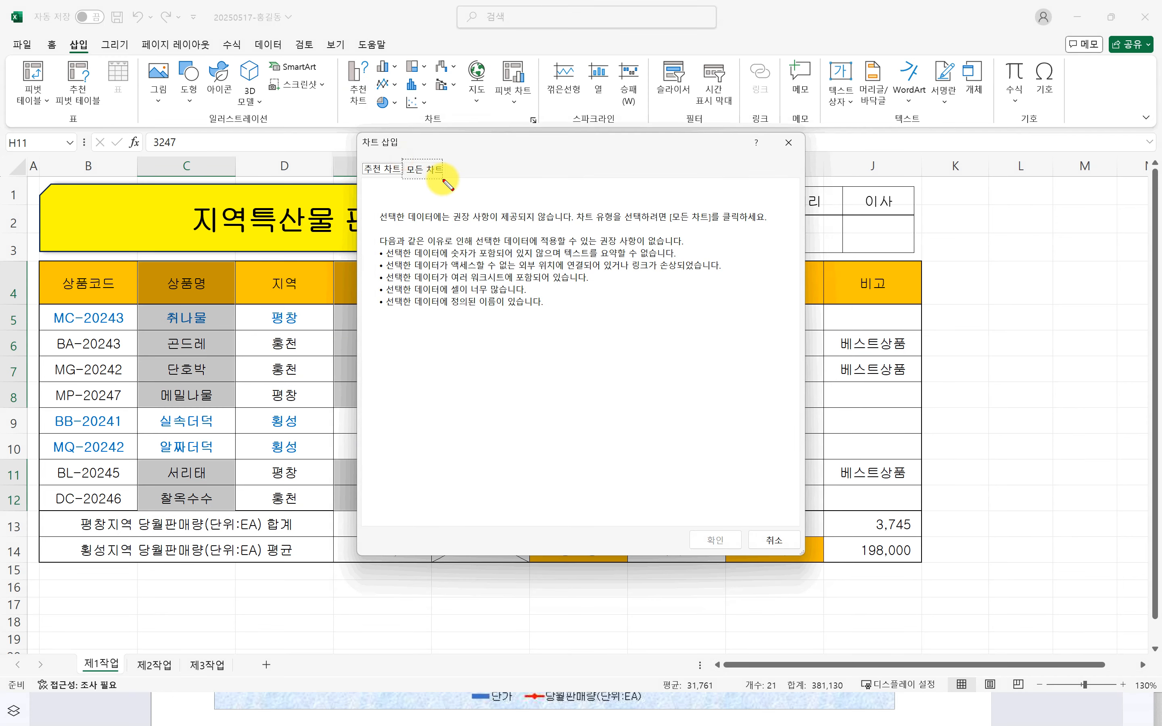
pyautogui.click(429, 169)
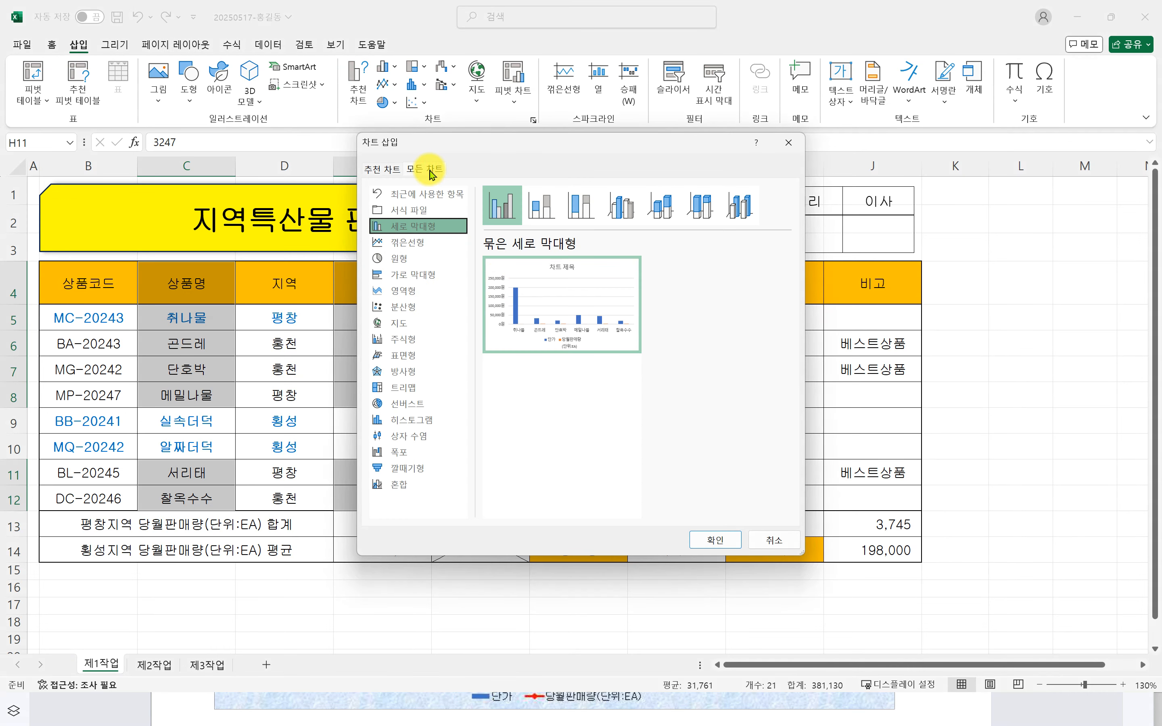
pyautogui.click(384, 490)
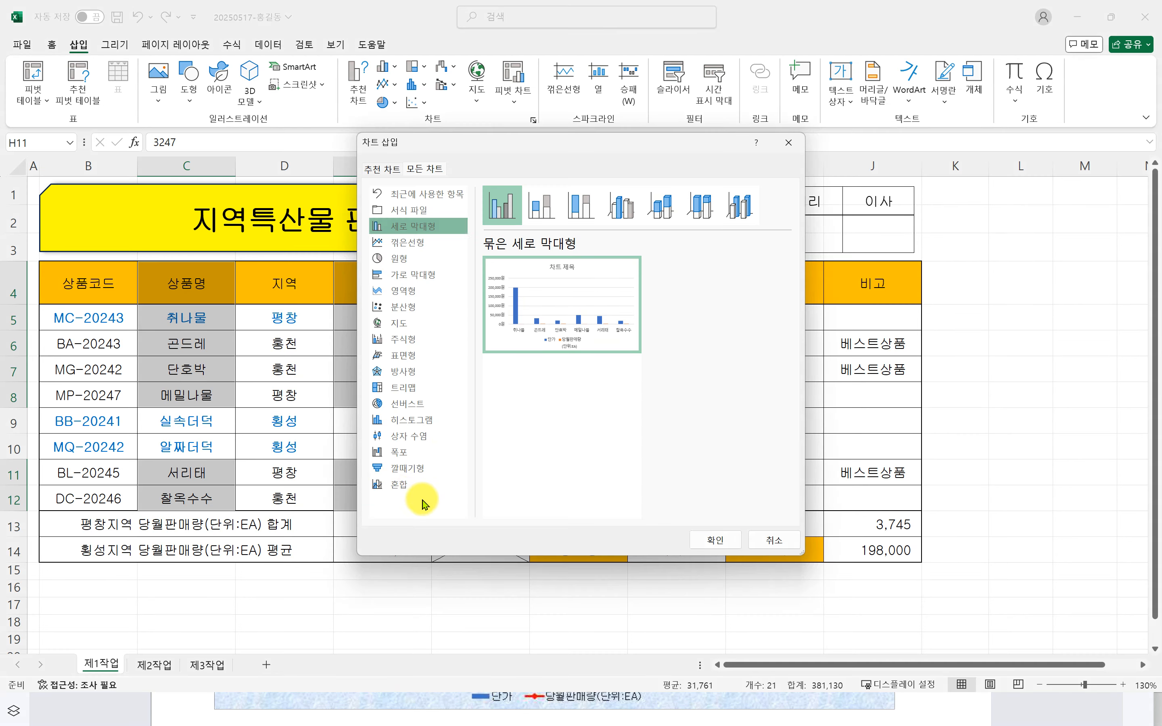
pyautogui.click(401, 488)
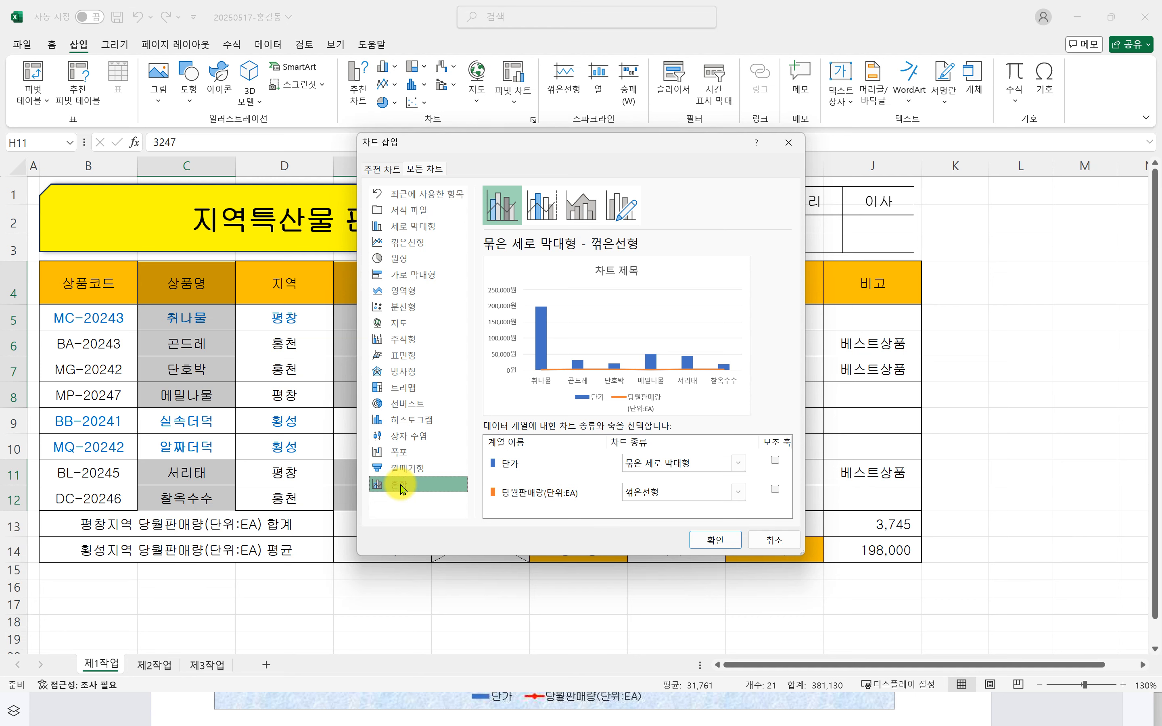
pyautogui.moveTo(473, 179); pyautogui.dragTo(649, 231)
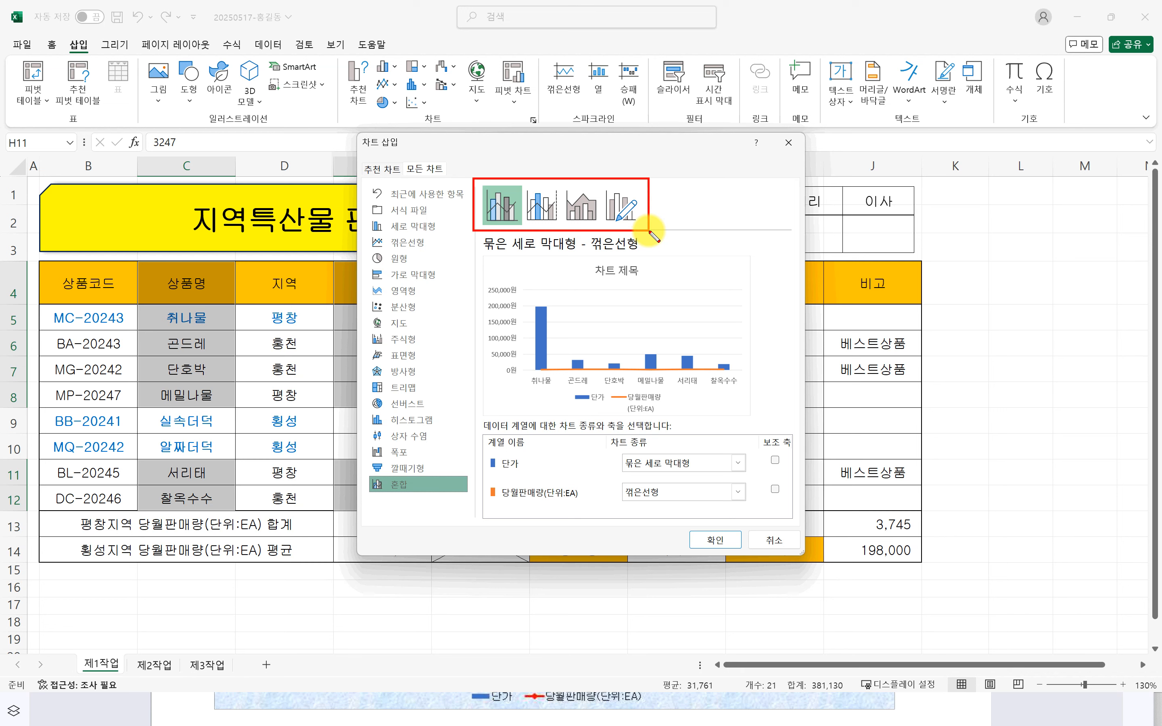
pyautogui.moveTo(471, 164); pyautogui.dragTo(572, 230)
pyautogui.press('Escape')
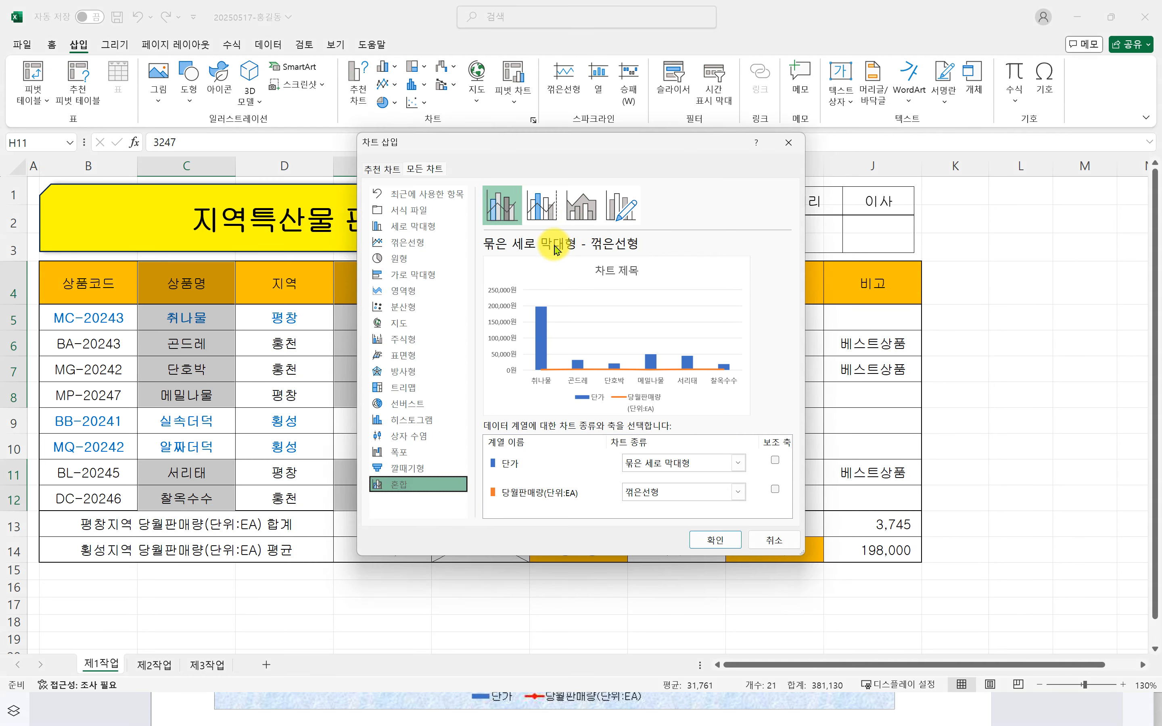
pyautogui.click(508, 207)
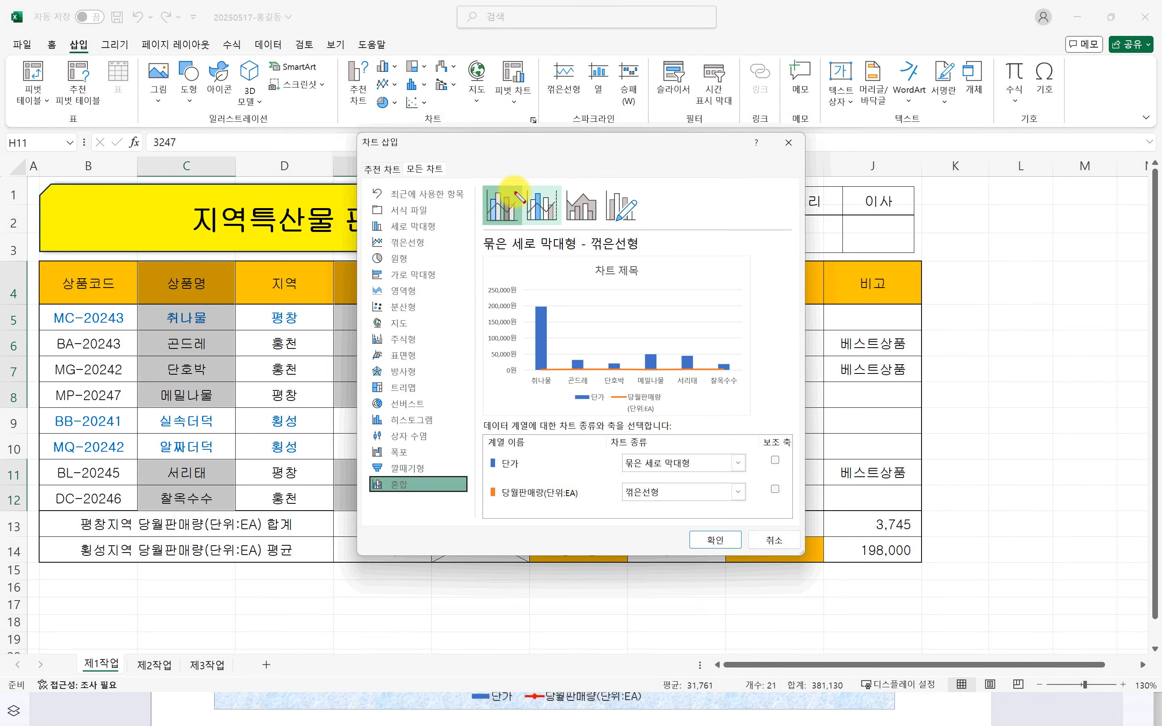
pyautogui.moveTo(519, 183); pyautogui.dragTo(559, 221)
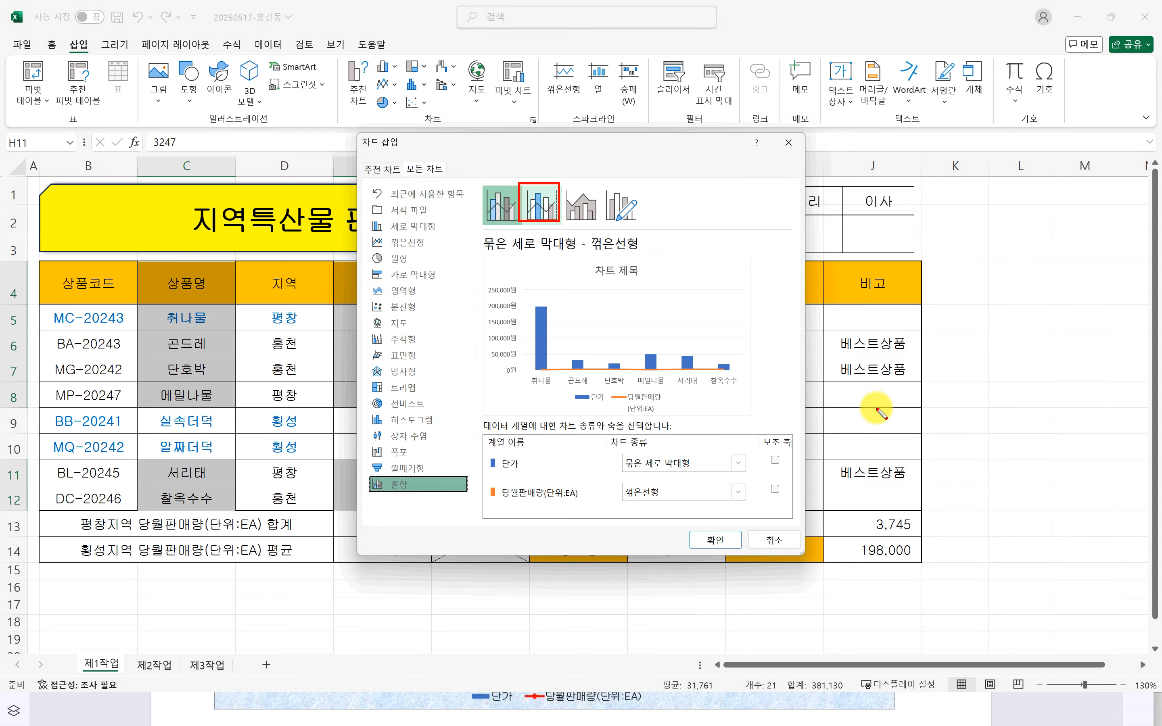
pyautogui.press('Escape')
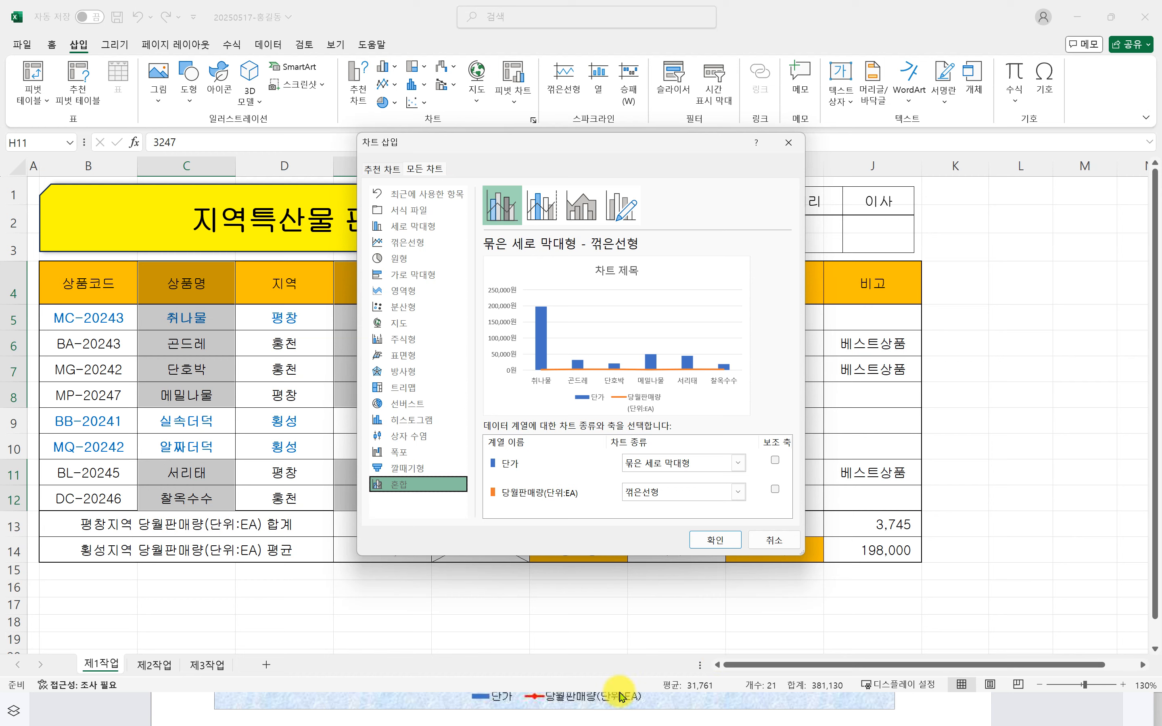
# Switch to the exam PDF and examine the primary and secondary value axes of the sample chart under 출력형태.
pyautogui.click(598, 716)
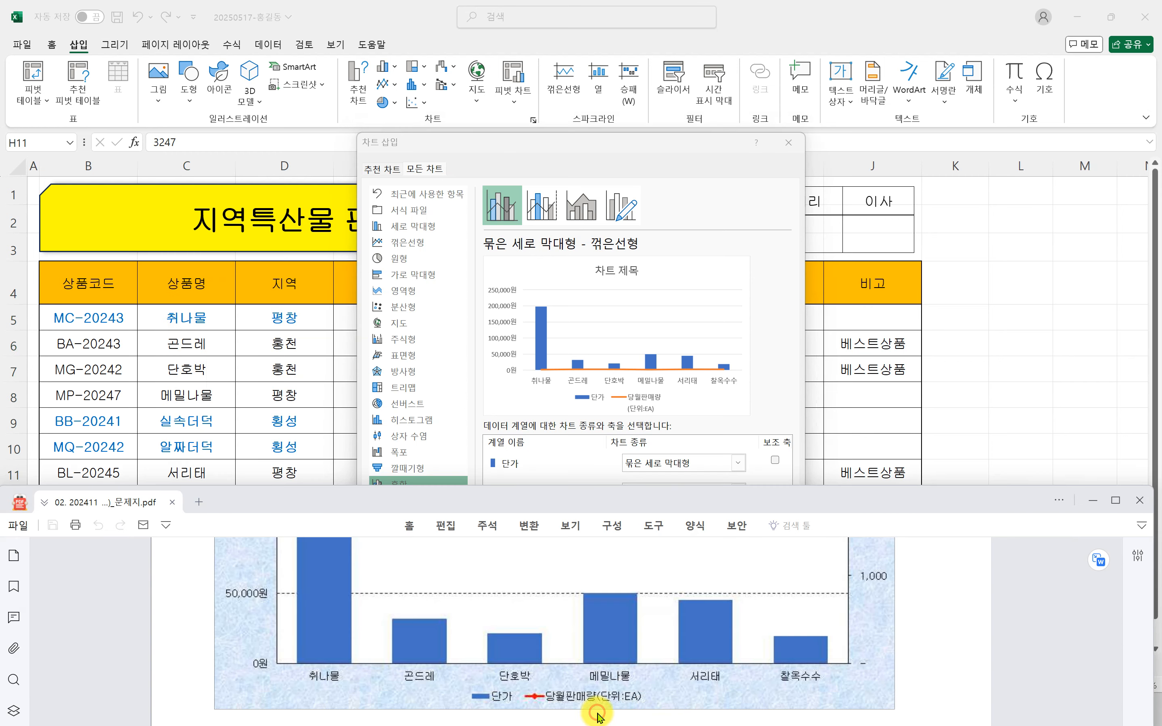
pyautogui.click(1115, 502)
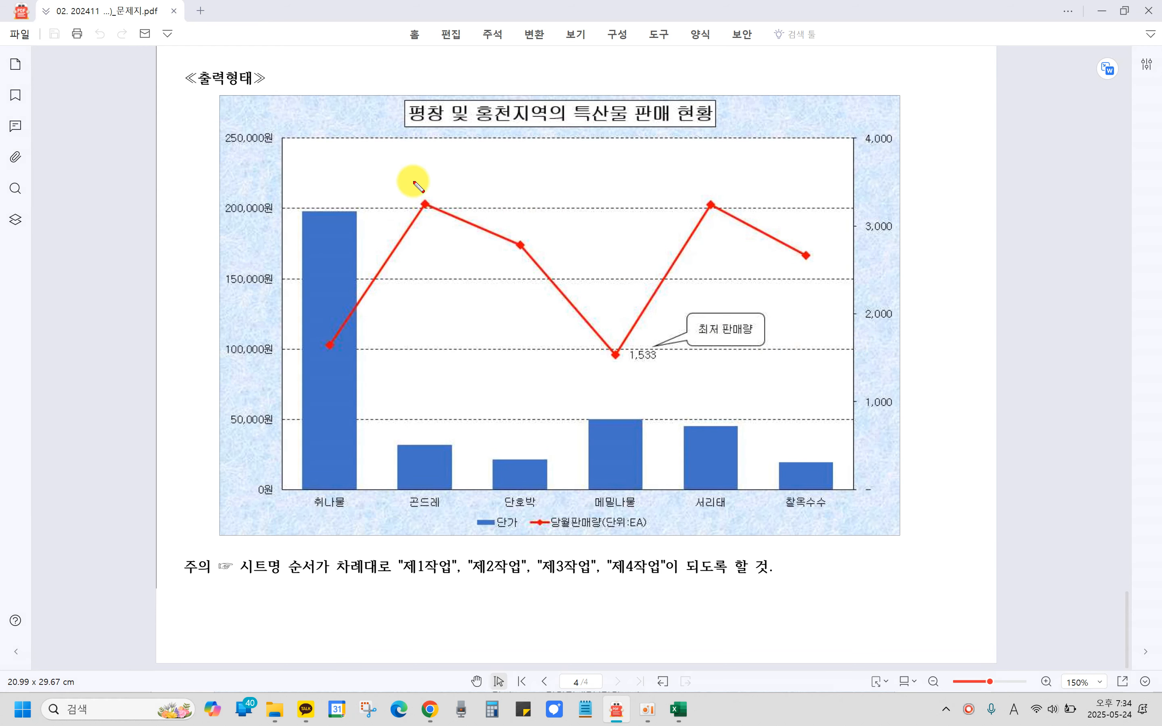
pyautogui.moveTo(220, 119)
pyautogui.mouseDown()
pyautogui.moveTo(285, 446)
pyautogui.moveTo(285, 504)
pyautogui.mouseUp()
pyautogui.moveTo(851, 117)
pyautogui.mouseDown()
pyautogui.moveTo(886, 426)
pyautogui.moveTo(906, 495)
pyautogui.mouseUp()
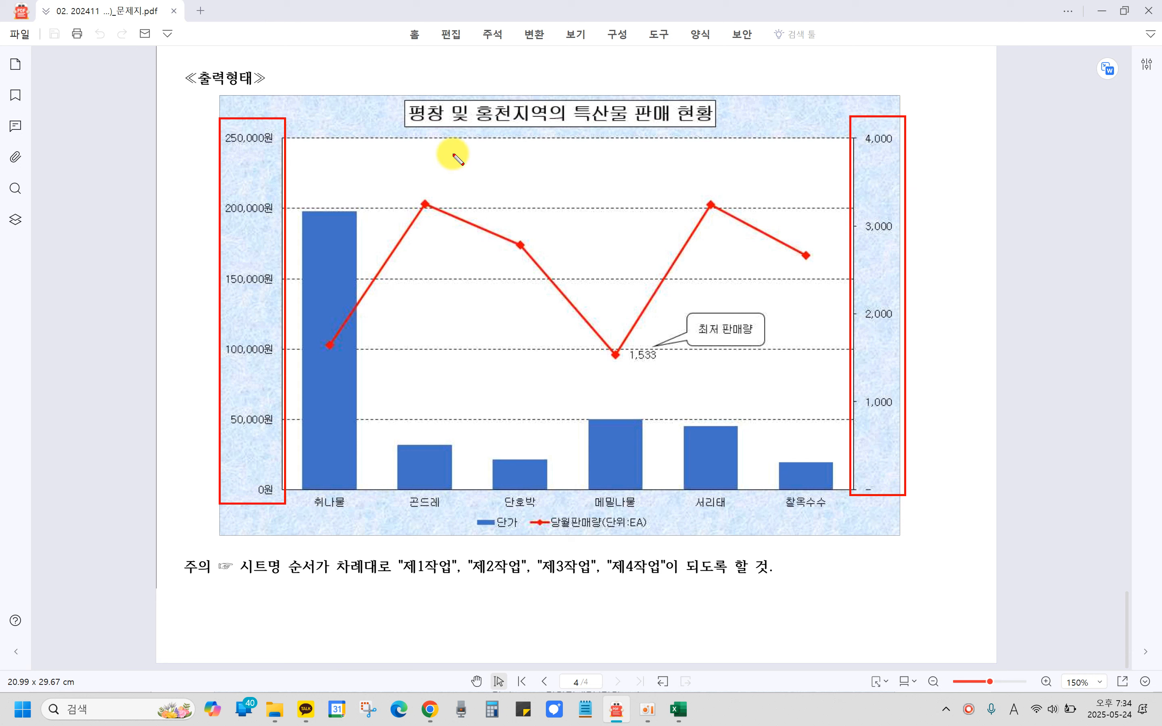
pyautogui.press('Escape')
pyautogui.click(1125, 11)
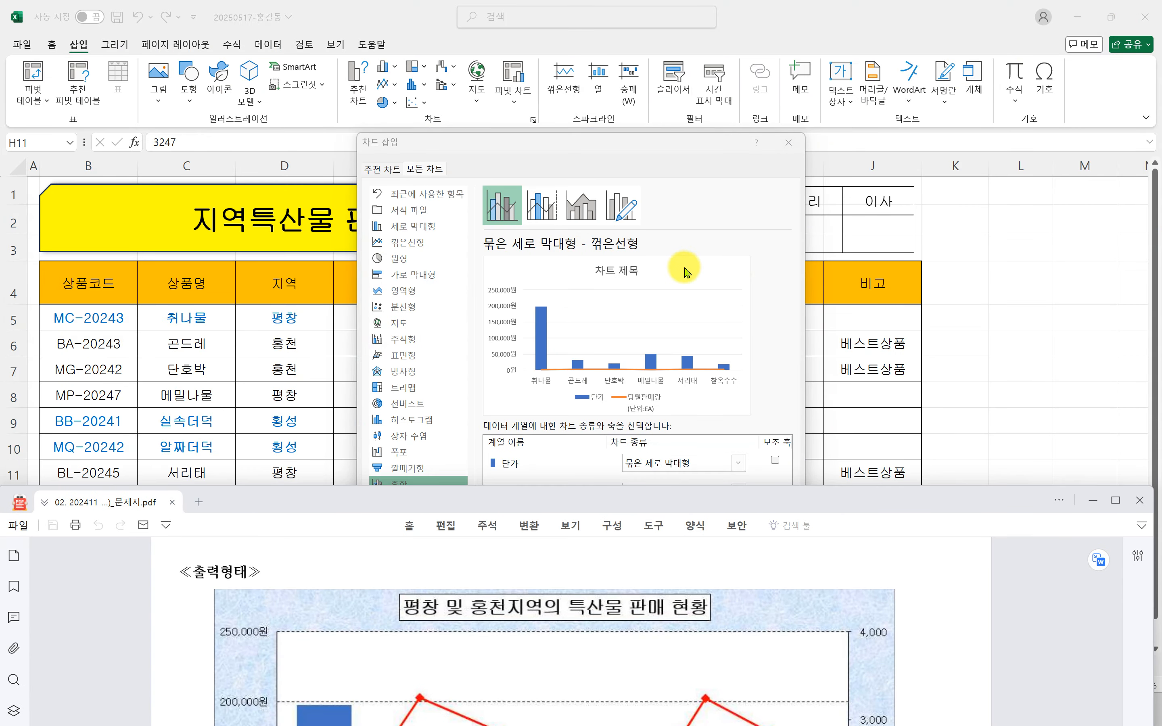
# Return to Excel and choose the clustered column and line combination with a secondary axis (묶은 세로 막대형 - 꺾은선형, 보조 축).
pyautogui.click(705, 149)
pyautogui.click(538, 215)
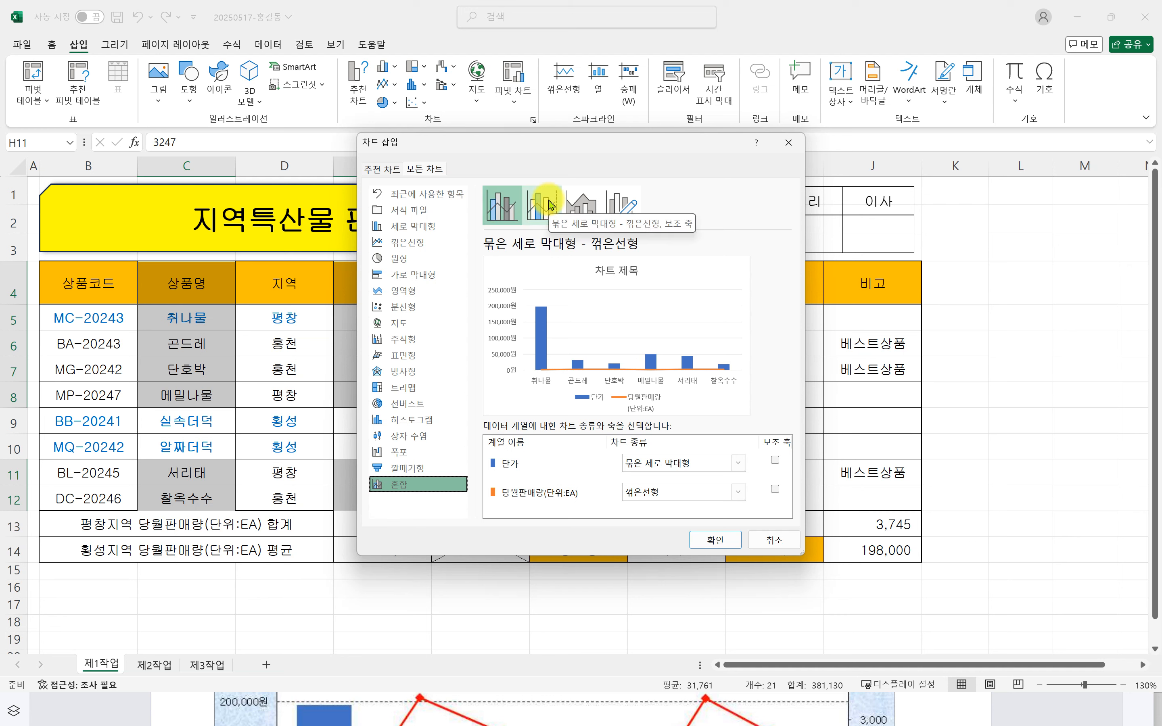
pyautogui.click(549, 204)
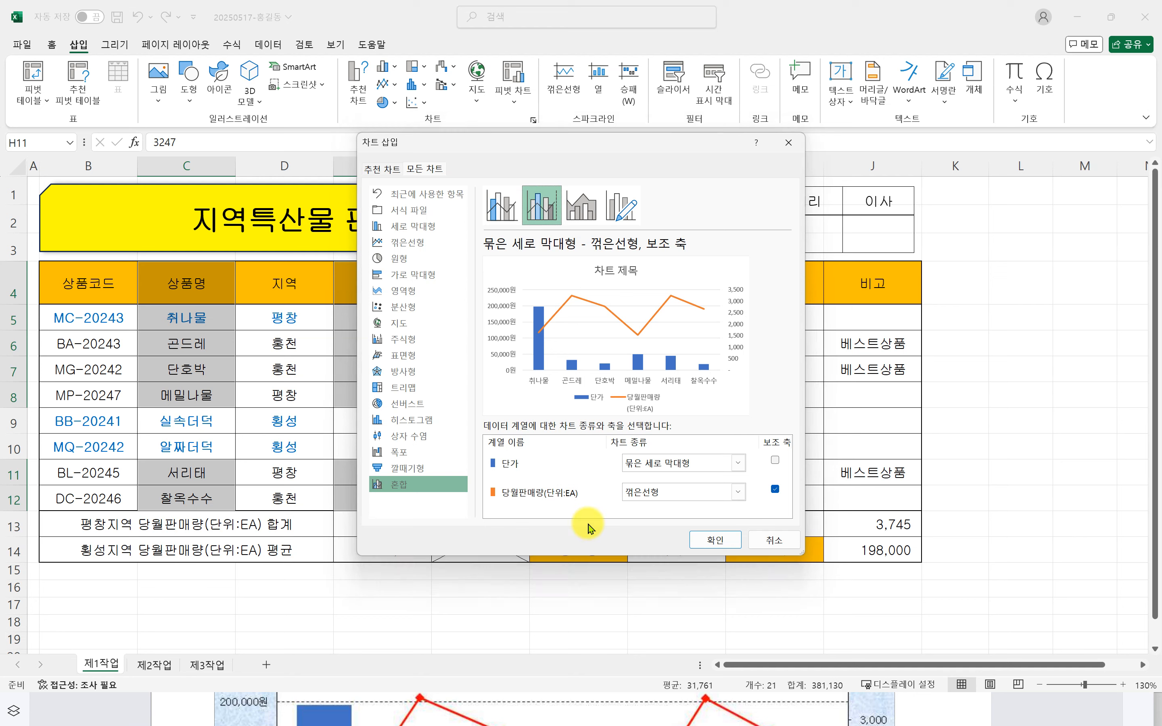
pyautogui.moveTo(478, 423)
pyautogui.mouseDown()
pyautogui.moveTo(797, 529)
pyautogui.moveTo(835, 530)
pyautogui.mouseUp()
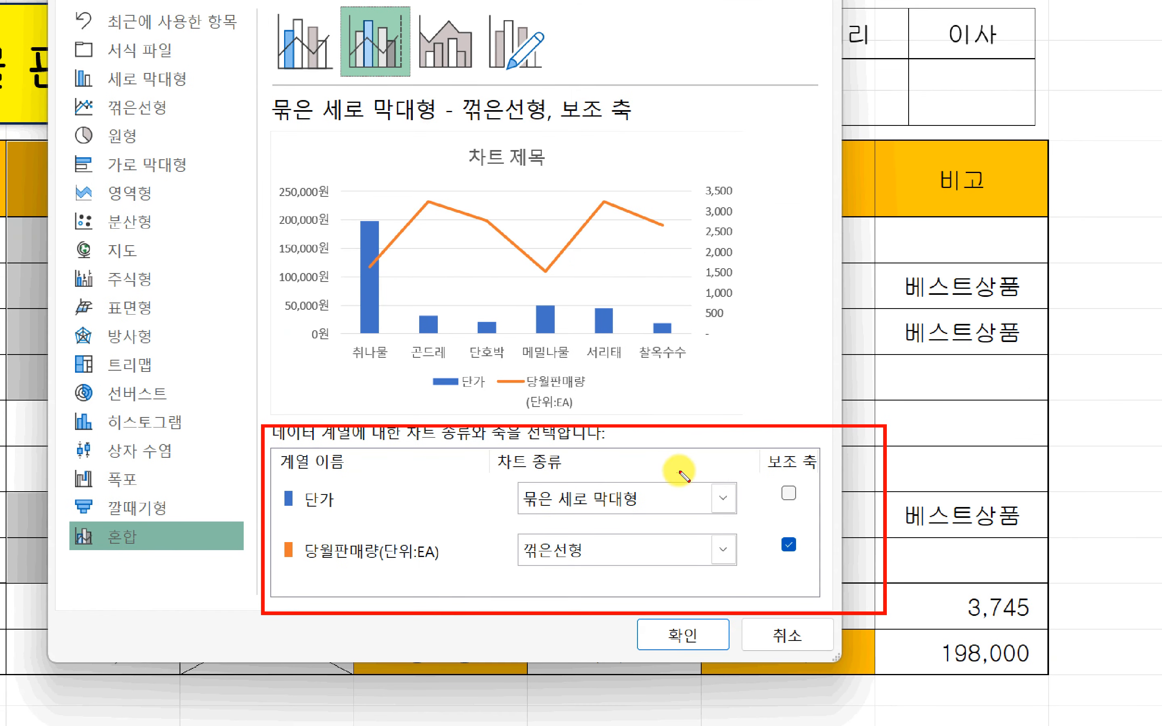
pyautogui.moveTo(275, 530)
pyautogui.mouseDown()
pyautogui.moveTo(298, 554)
pyautogui.moveTo(440, 577)
pyautogui.mouseUp()
pyautogui.moveTo(510, 523); pyautogui.dragTo(593, 575)
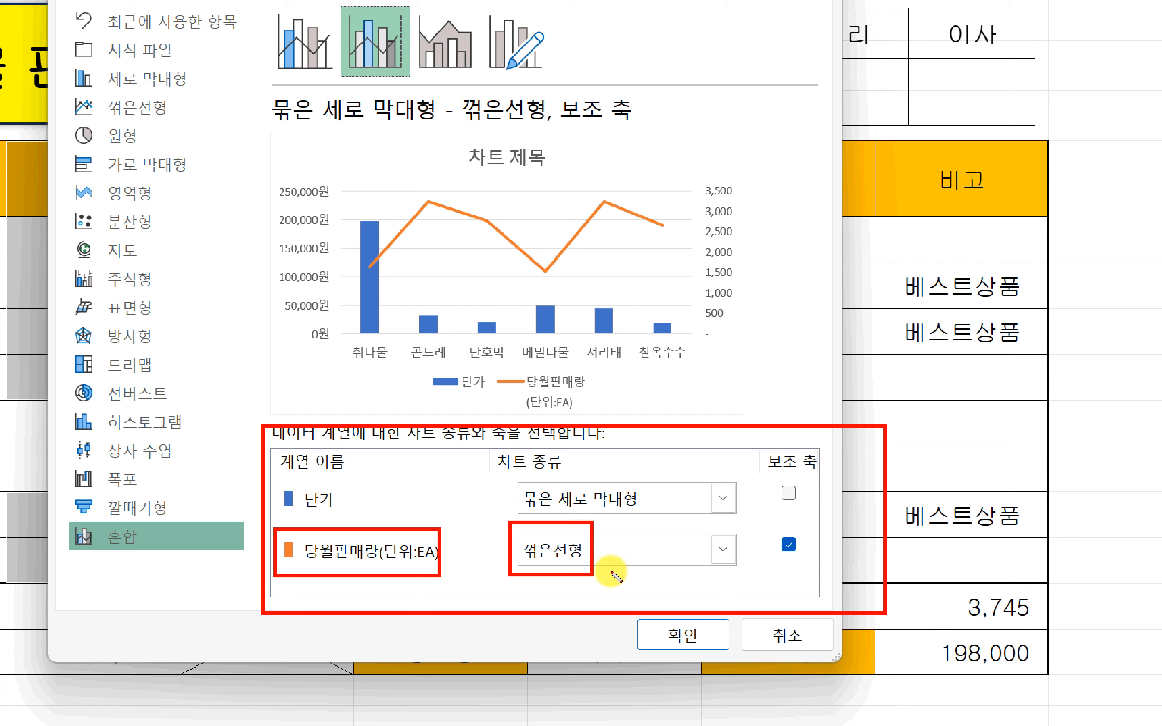
pyautogui.moveTo(776, 529); pyautogui.dragTo(809, 570)
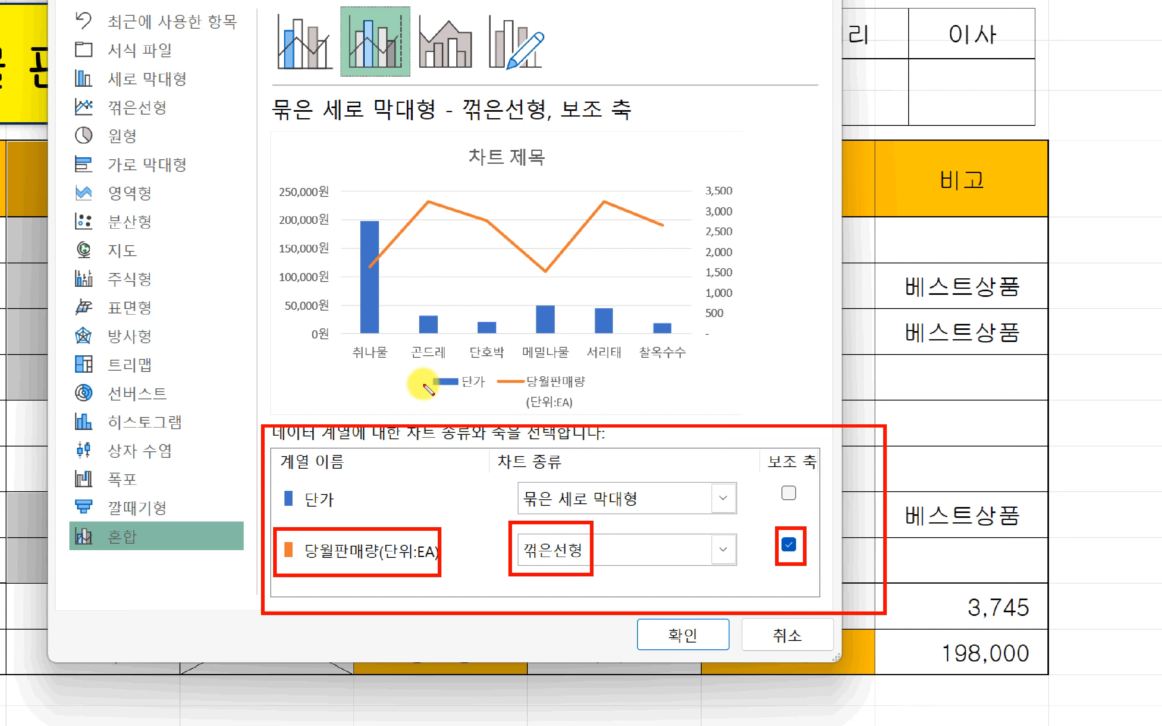
pyautogui.moveTo(343, 332)
pyautogui.mouseDown()
pyautogui.moveTo(600, 370)
pyautogui.moveTo(719, 370)
pyautogui.mouseUp()
pyautogui.moveTo(730, 325); pyautogui.dragTo(761, 346)
pyautogui.moveTo(756, 324); pyautogui.dragTo(731, 345)
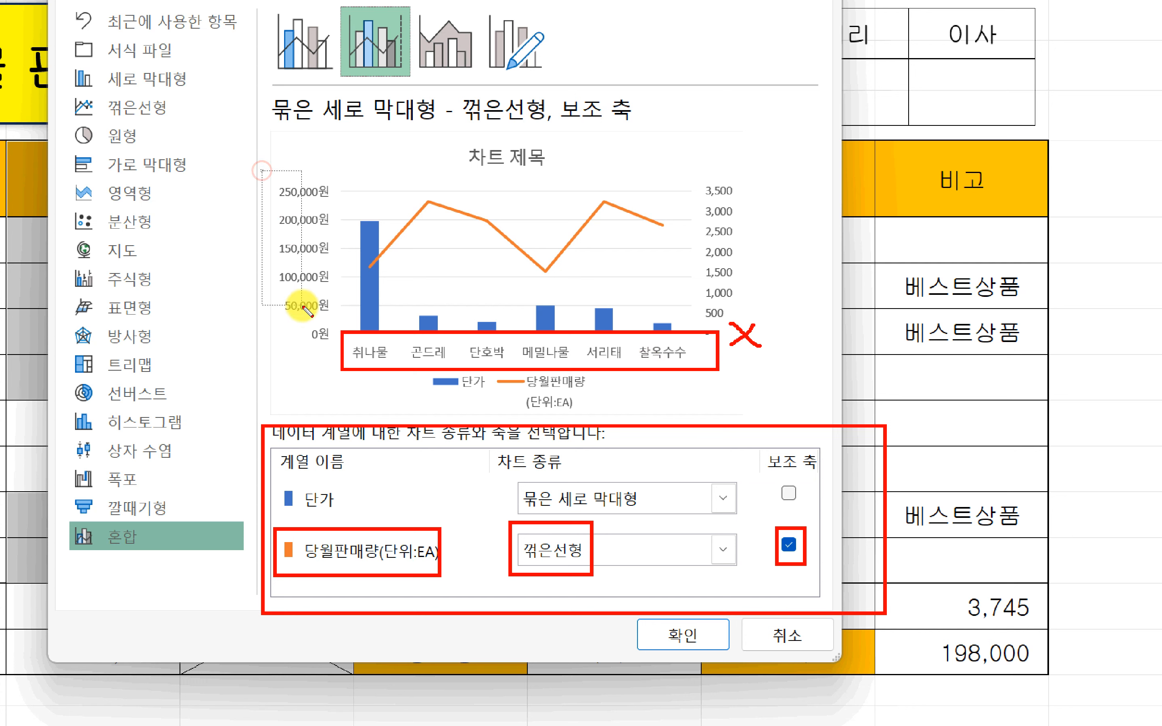
pyautogui.moveTo(261, 171); pyautogui.dragTo(337, 348)
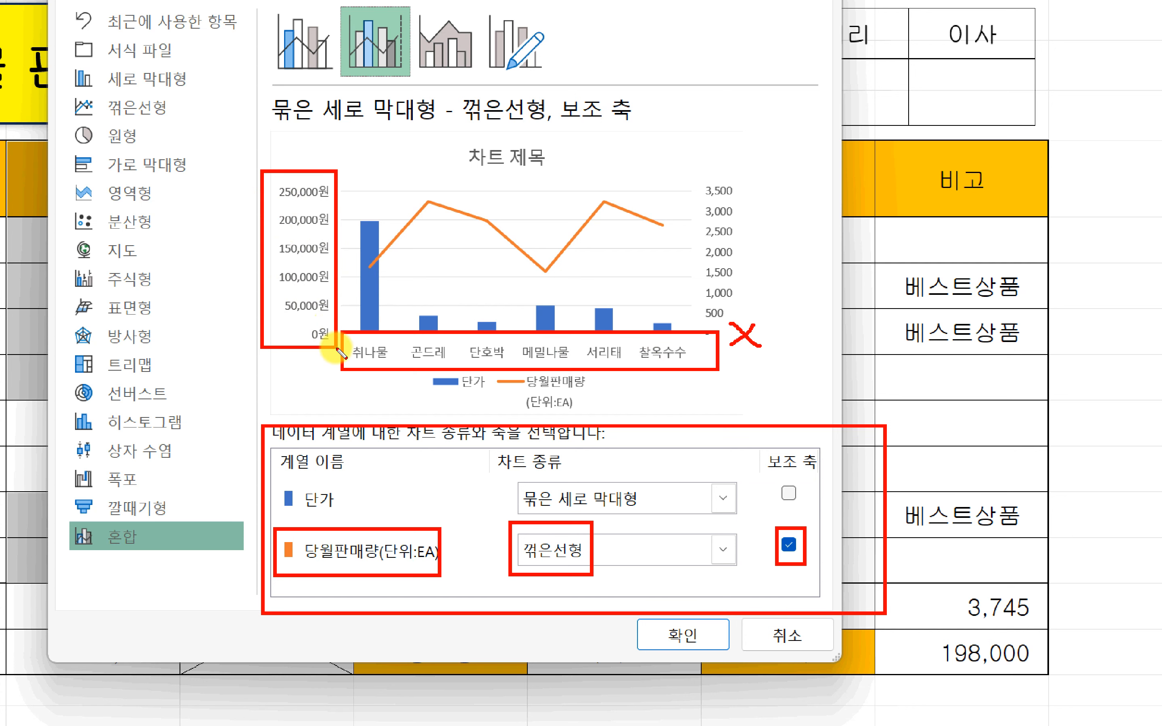
pyautogui.moveTo(278, 478); pyautogui.dragTo(331, 514)
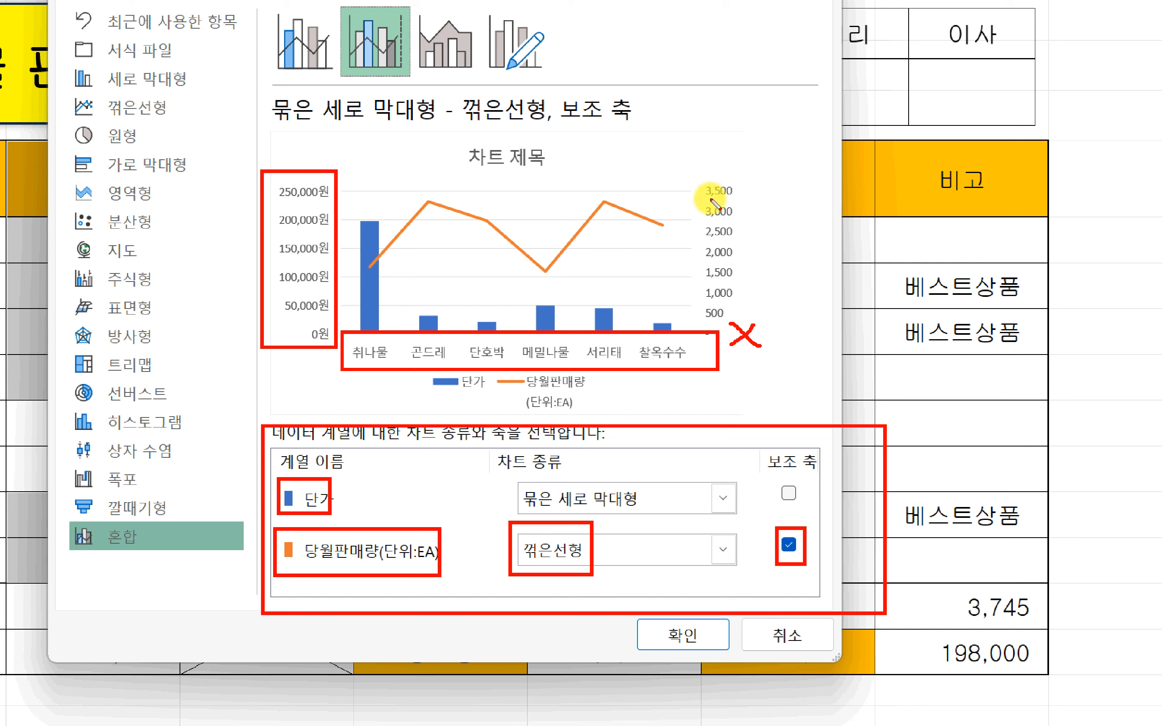
pyautogui.moveTo(698, 176); pyautogui.dragTo(750, 339)
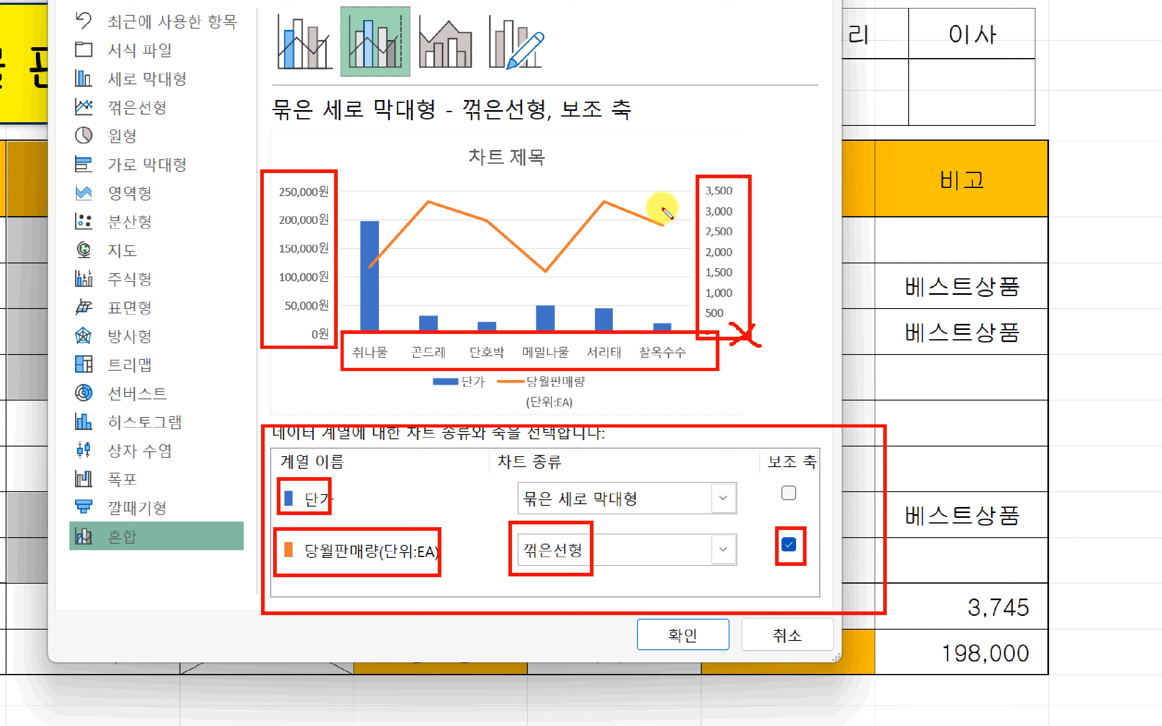
pyautogui.moveTo(662, 210)
pyautogui.mouseDown()
pyautogui.moveTo(689, 206)
pyautogui.moveTo(677, 223)
pyautogui.mouseUp()
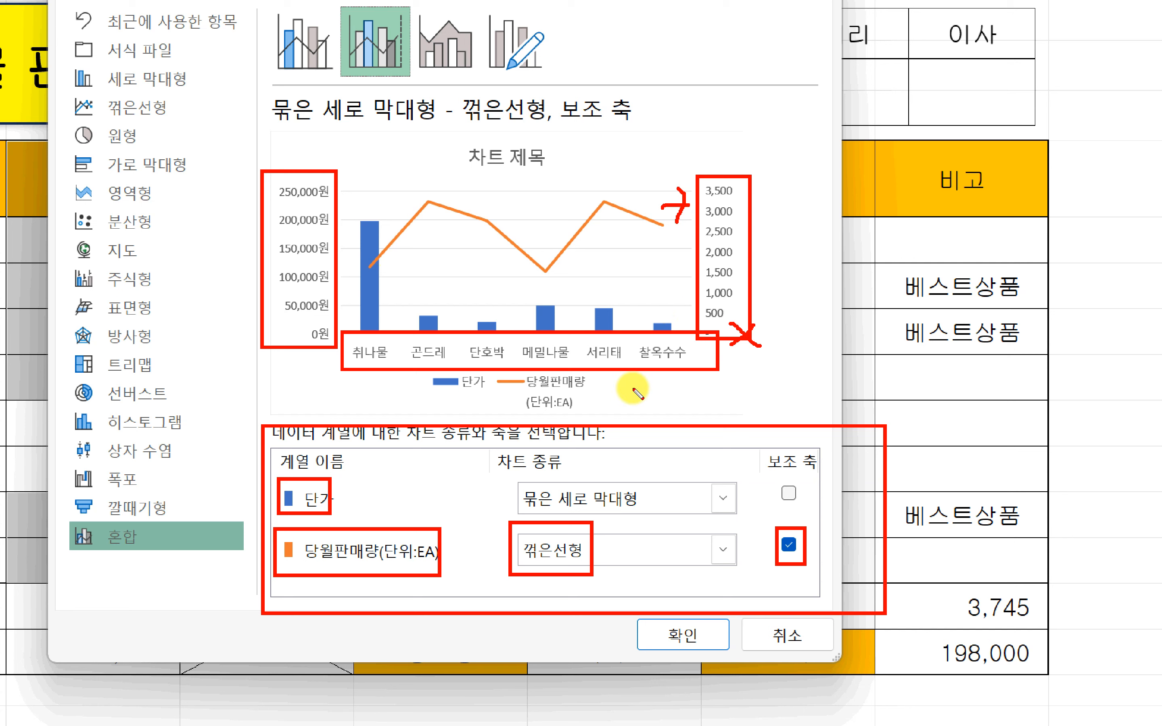
pyautogui.moveTo(533, 569)
pyautogui.mouseDown()
pyautogui.moveTo(534, 519)
pyautogui.moveTo(593, 553)
pyautogui.moveTo(555, 587)
pyautogui.mouseUp()
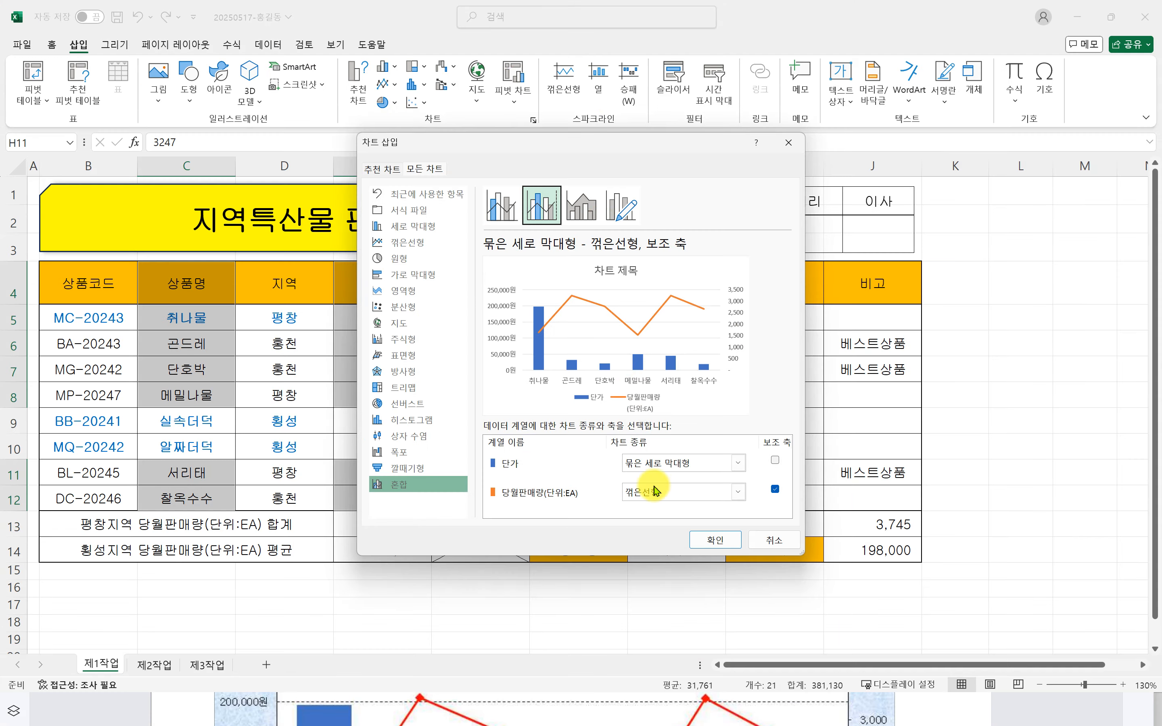
# Switch to the exam PDF and examine the data point markers on the line of the sample chart under 출력형태.
pyautogui.click(793, 706)
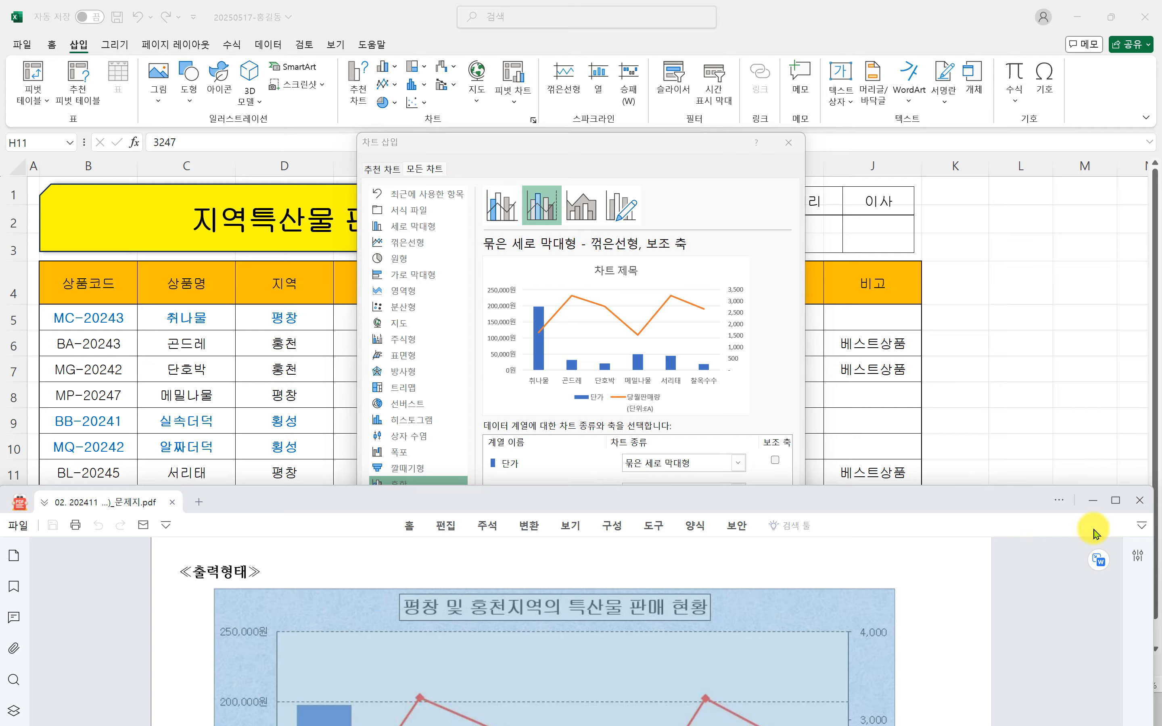
pyautogui.click(1113, 505)
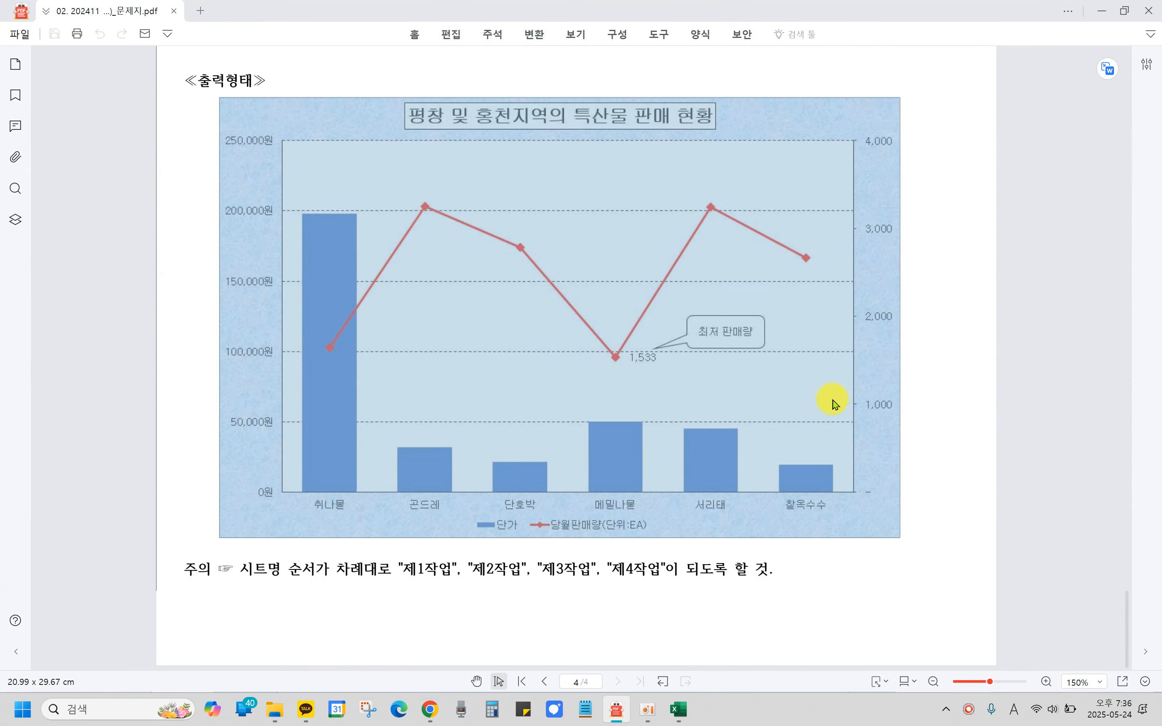
pyautogui.click(930, 423)
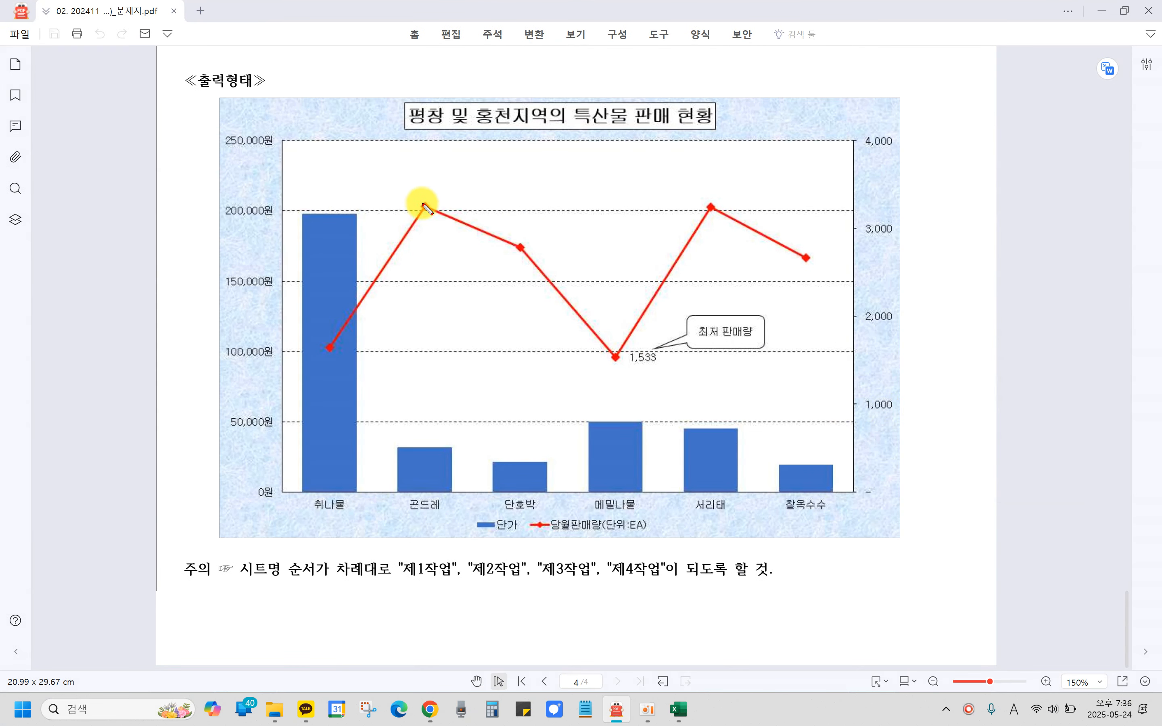
pyautogui.moveTo(412, 191); pyautogui.dragTo(435, 220)
pyautogui.moveTo(505, 233); pyautogui.dragTo(534, 274)
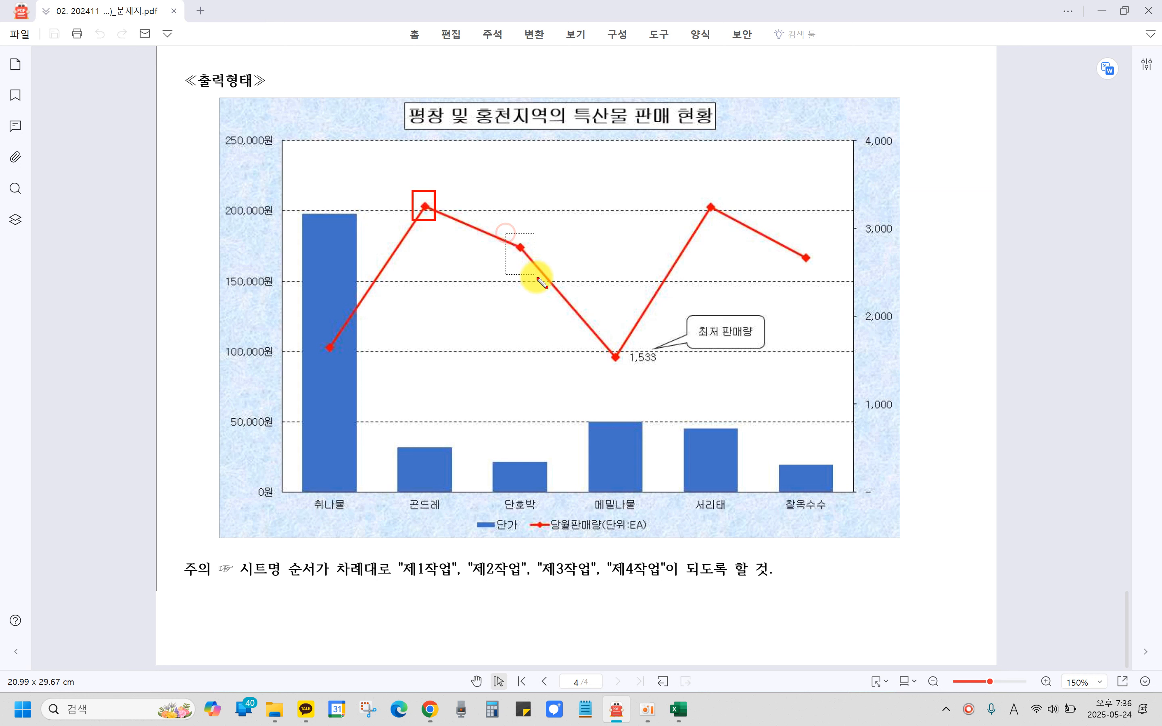
pyautogui.moveTo(604, 349); pyautogui.dragTo(628, 377)
pyautogui.moveTo(695, 197); pyautogui.dragTo(719, 221)
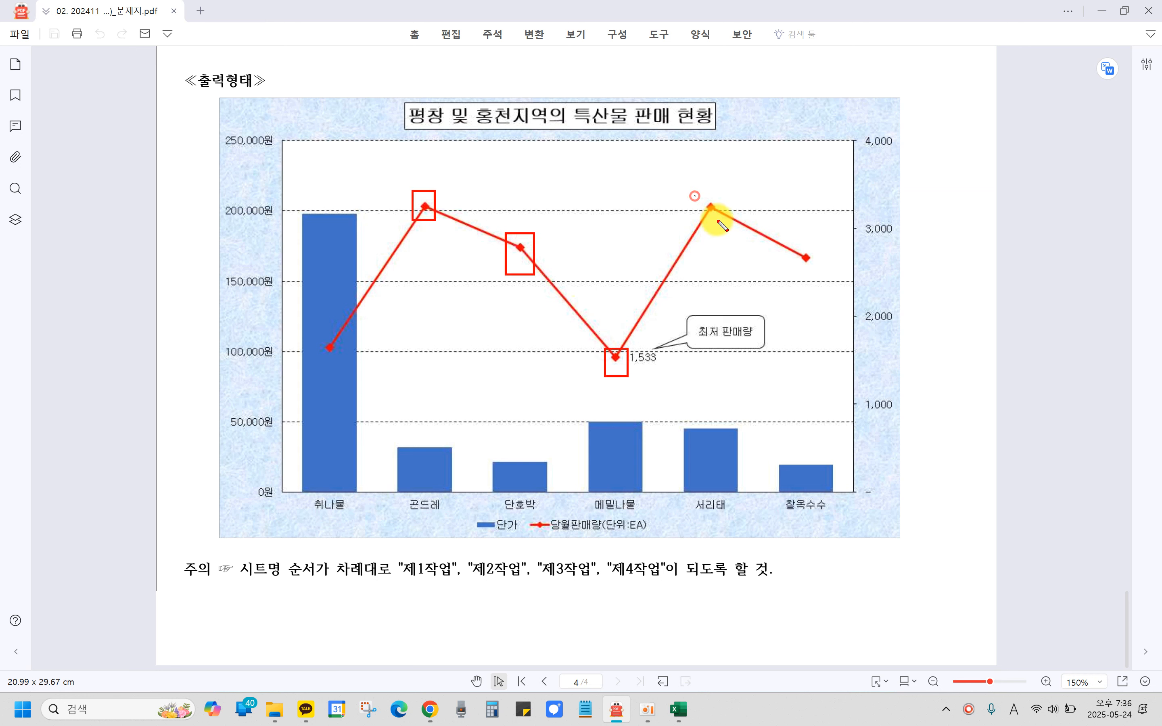
pyautogui.moveTo(793, 242); pyautogui.dragTo(809, 278)
pyautogui.moveTo(319, 338); pyautogui.dragTo(345, 367)
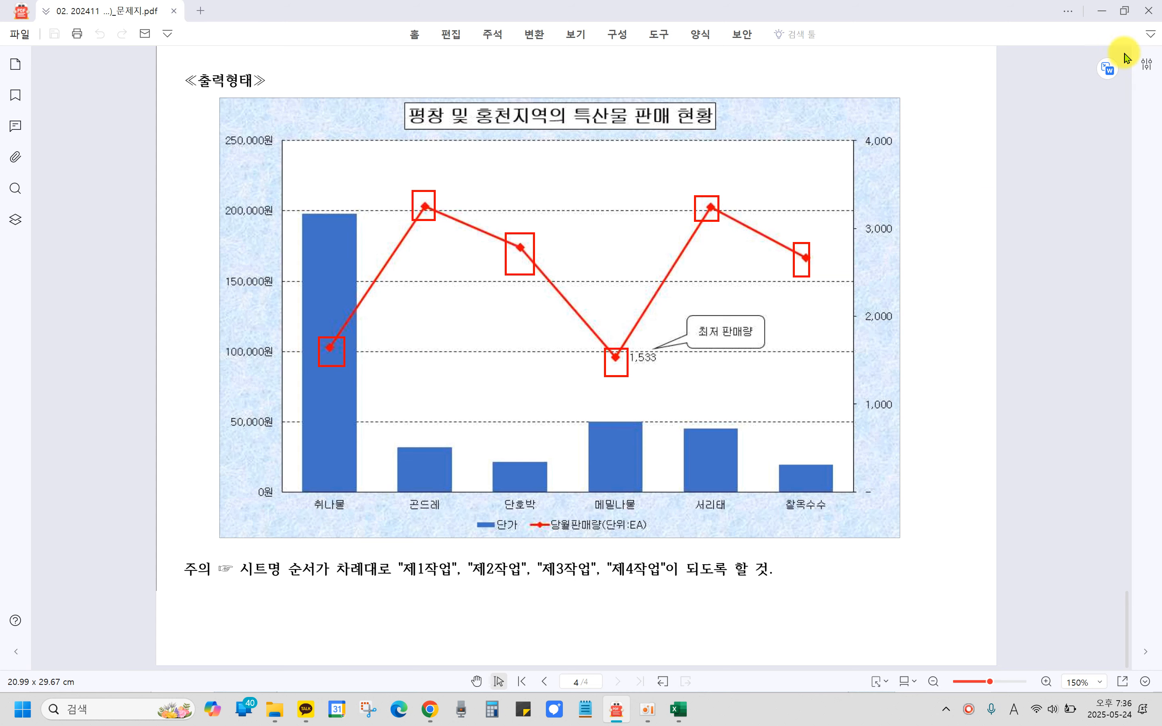
# Return to Excel and set the 당월판매량(단위:EA) series' chart type to line with markers (표식이 있는 꺾은선형).
pyautogui.click(1124, 11)
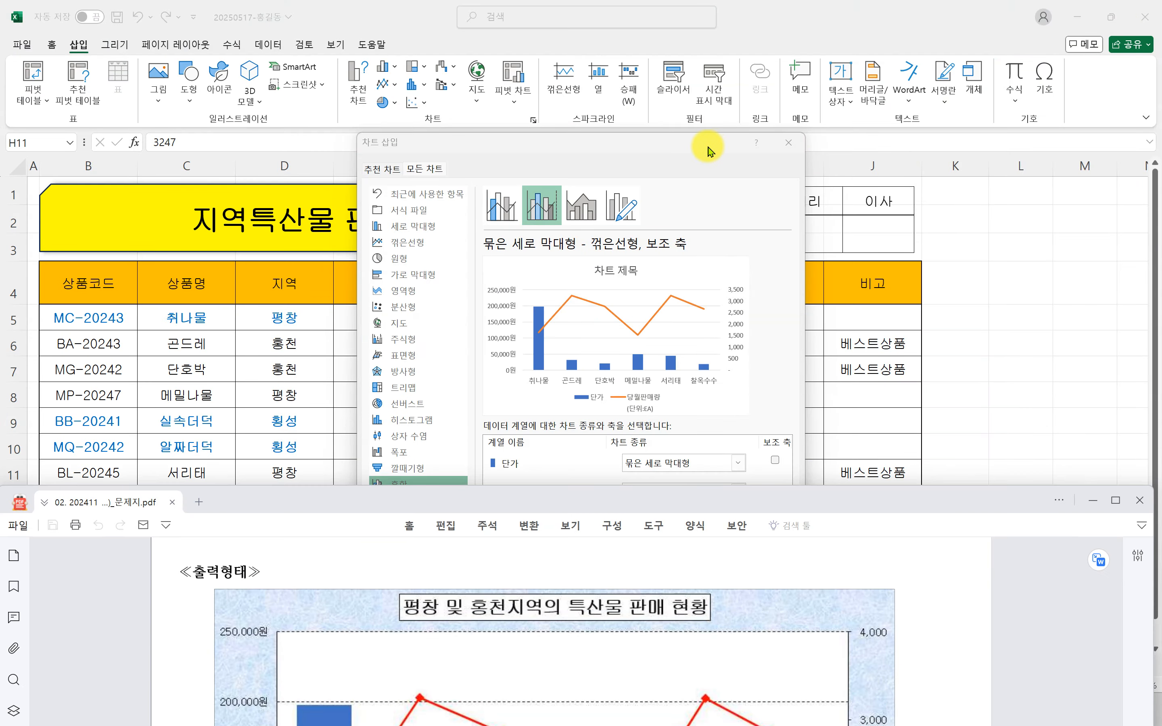
pyautogui.click(708, 149)
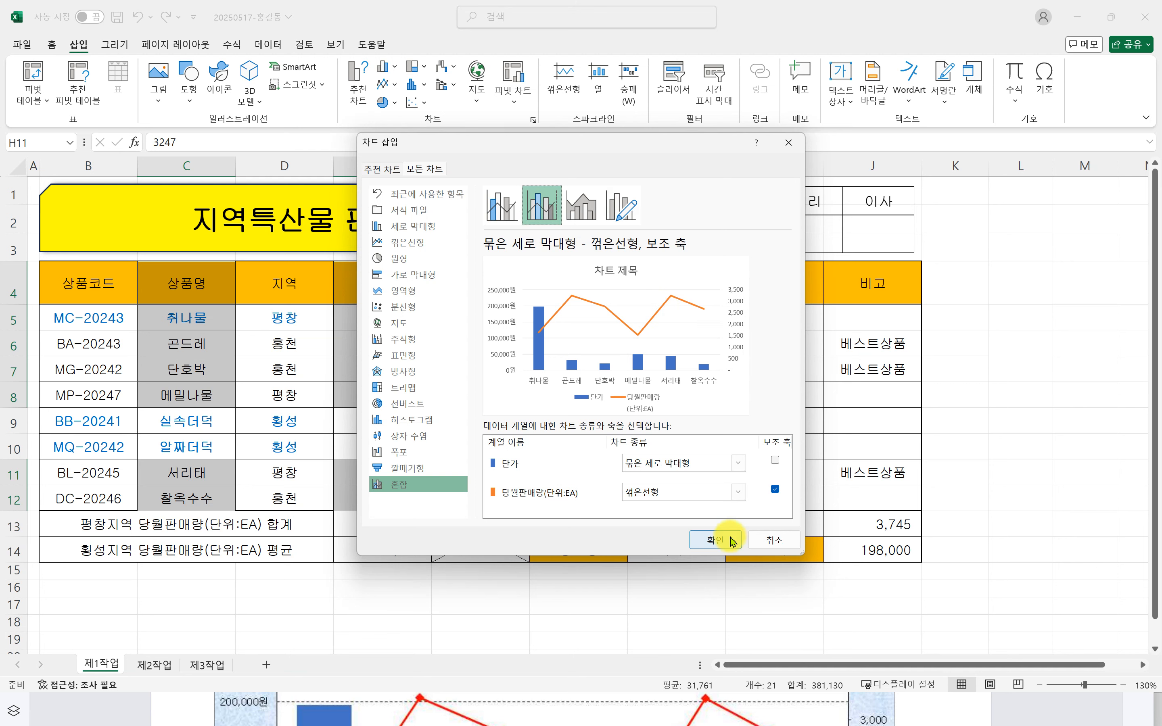
pyautogui.moveTo(623, 481); pyautogui.dragTo(683, 511)
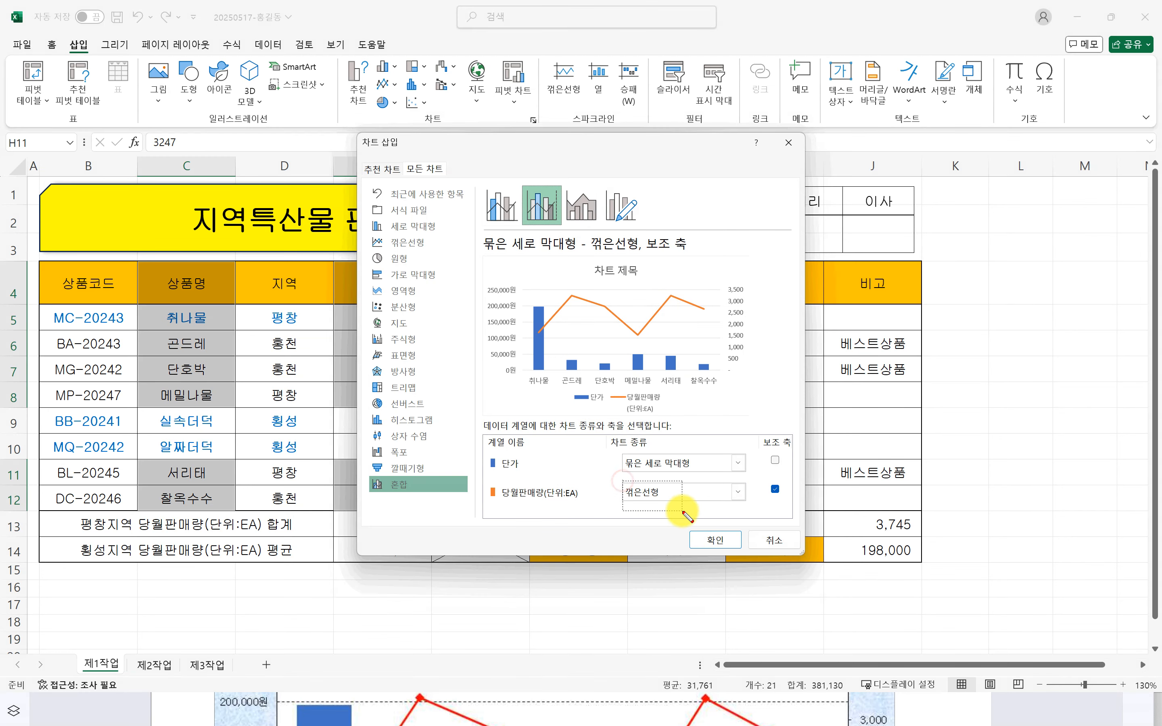
pyautogui.click(662, 500)
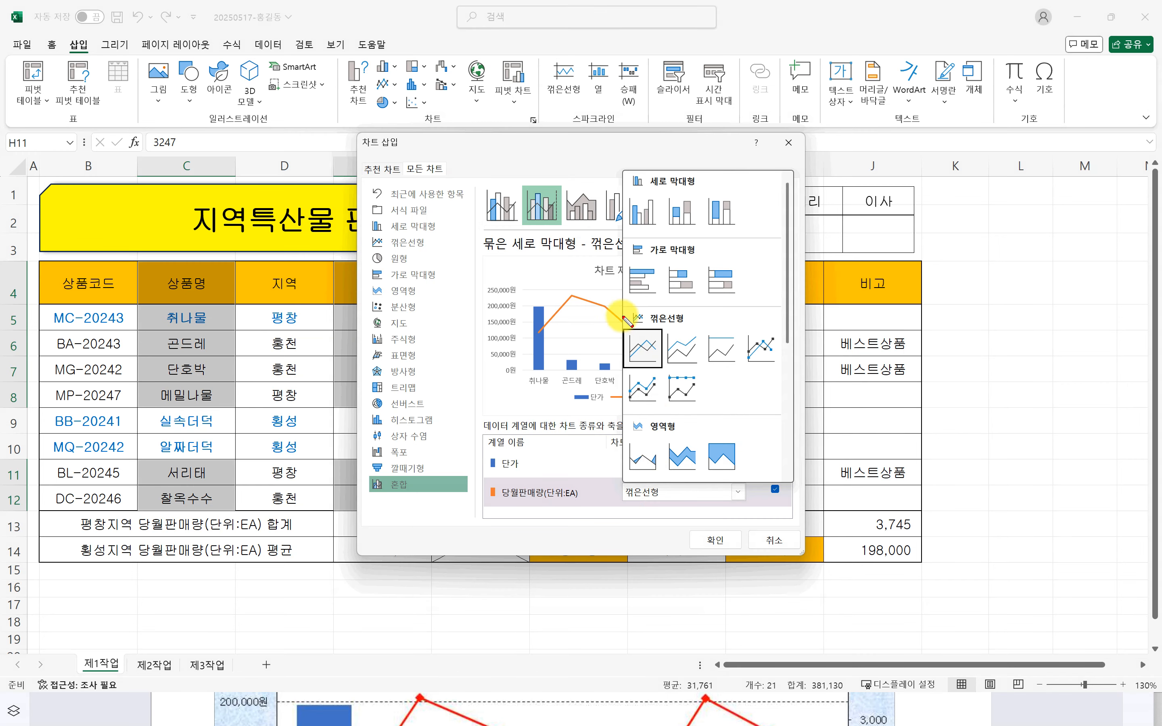
pyautogui.moveTo(626, 311)
pyautogui.mouseDown()
pyautogui.moveTo(769, 380)
pyautogui.moveTo(809, 369)
pyautogui.mouseUp()
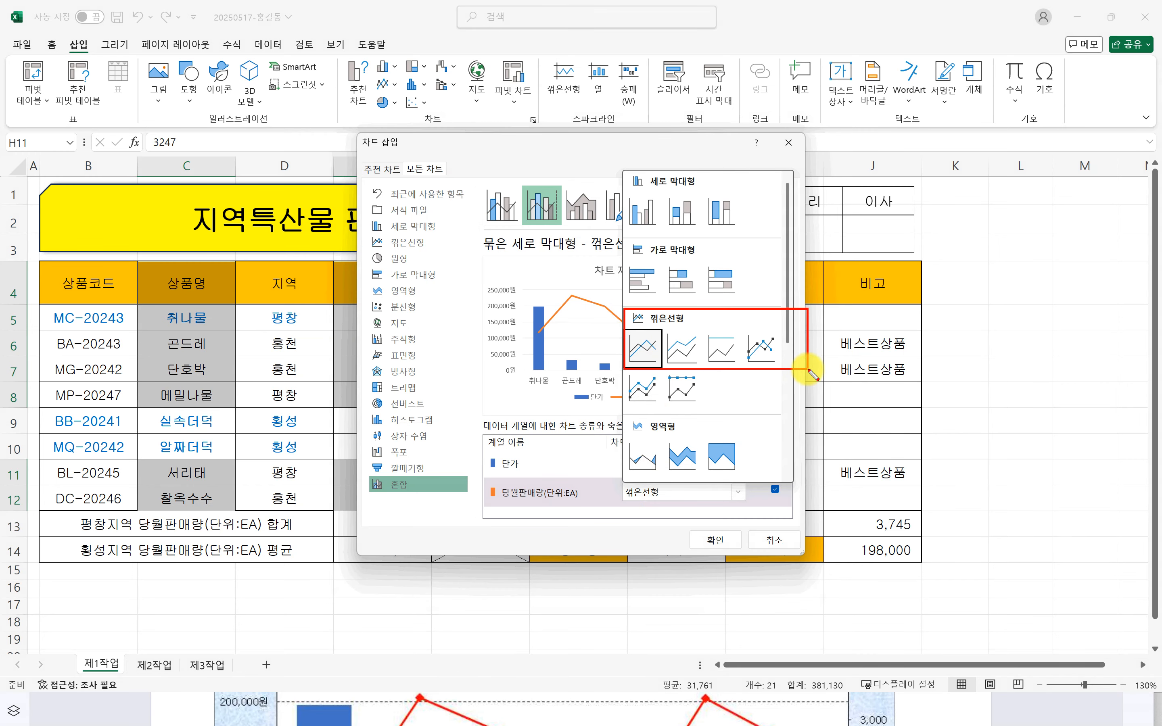
pyautogui.moveTo(750, 333)
pyautogui.mouseDown()
pyautogui.moveTo(747, 363)
pyautogui.moveTo(786, 369)
pyautogui.mouseUp()
pyautogui.press('Escape')
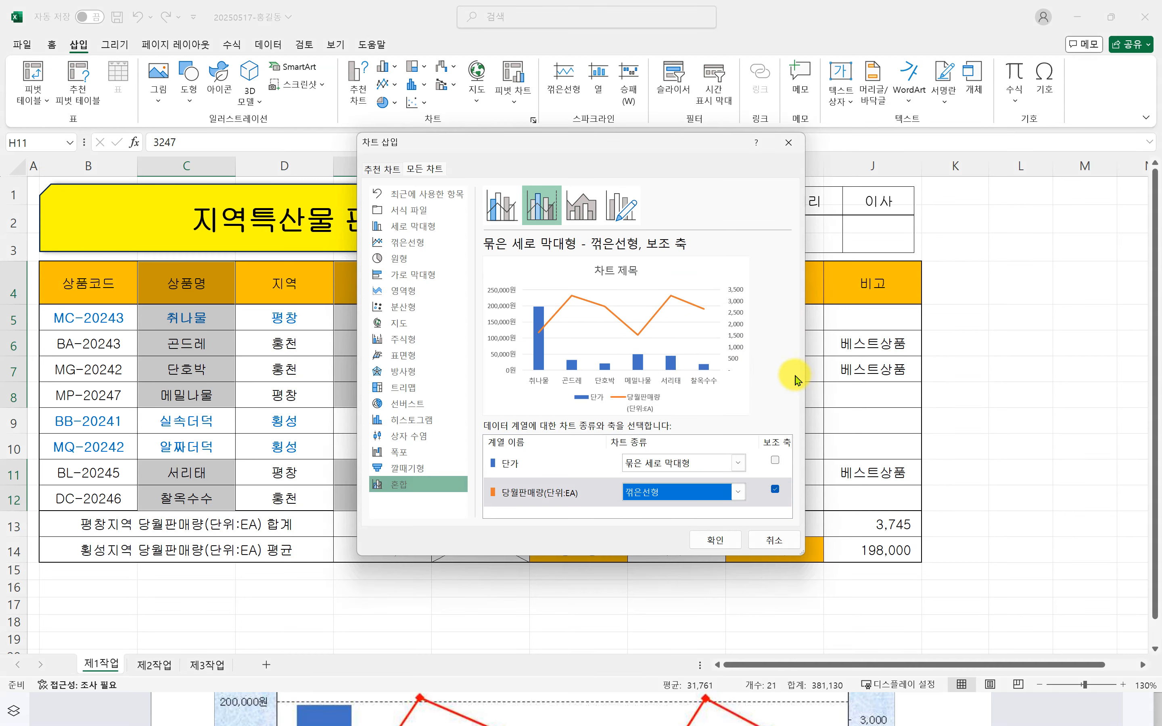
pyautogui.click(721, 495)
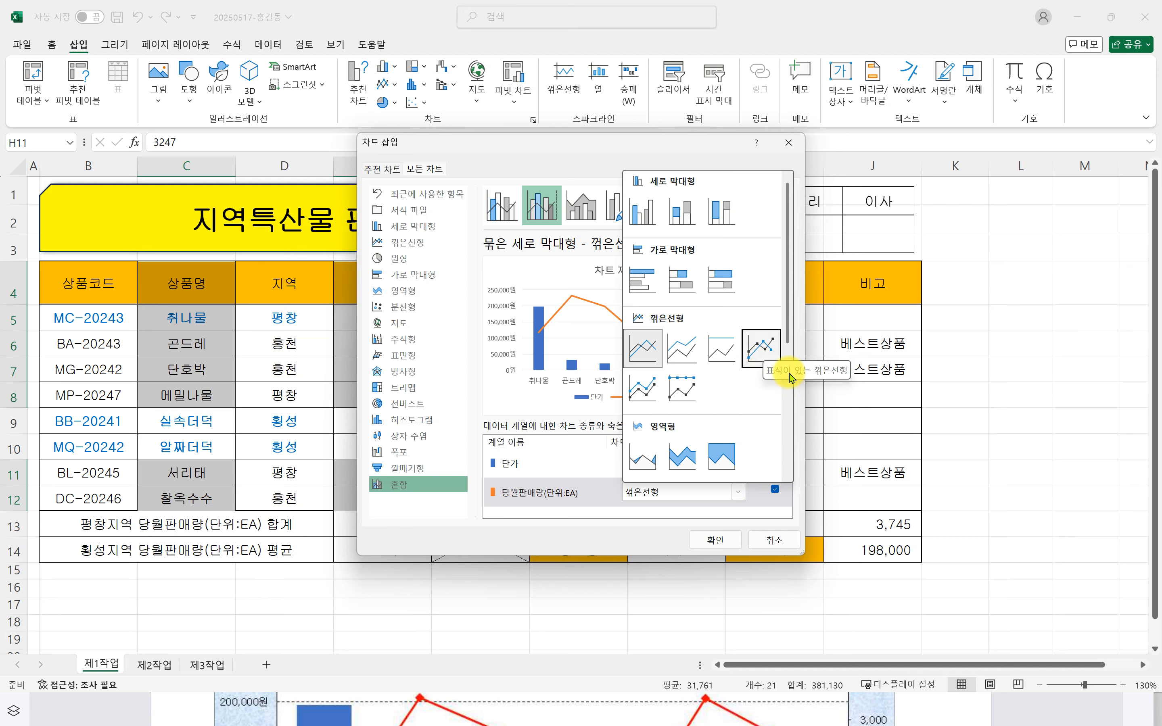
pyautogui.click(760, 347)
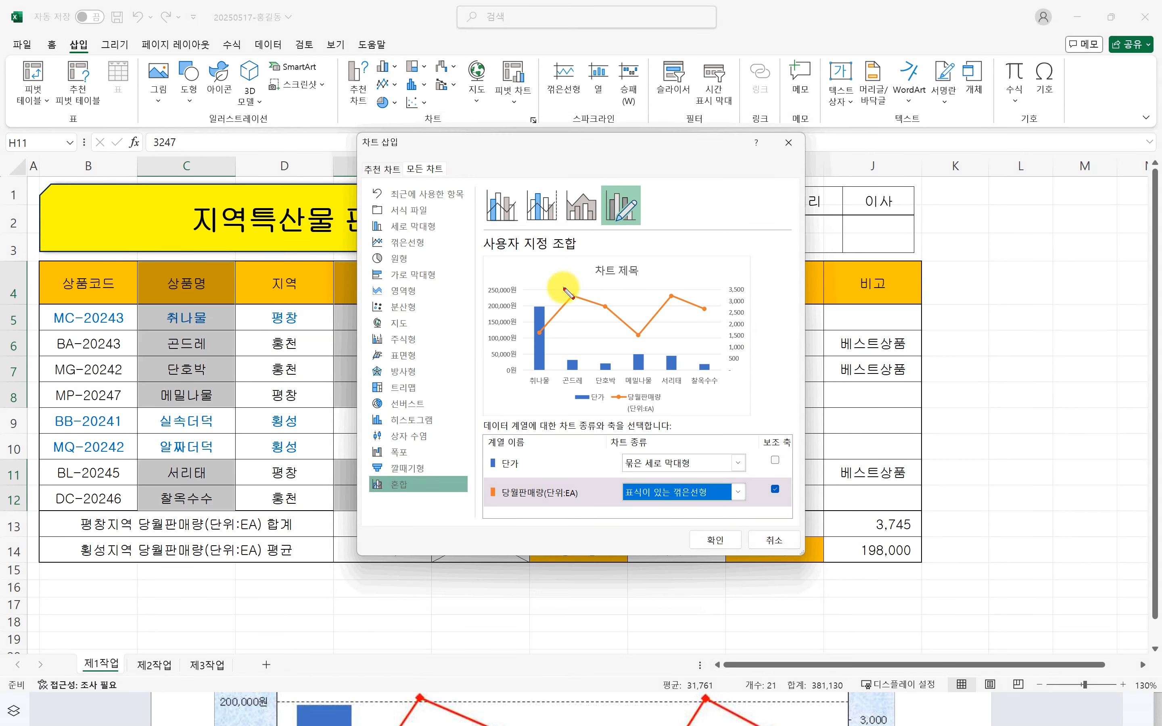
# Check the line markers in the preview and insert the custom combo chart on the 제1작업 sheet.
pyautogui.moveTo(601, 303); pyautogui.dragTo(647, 346)
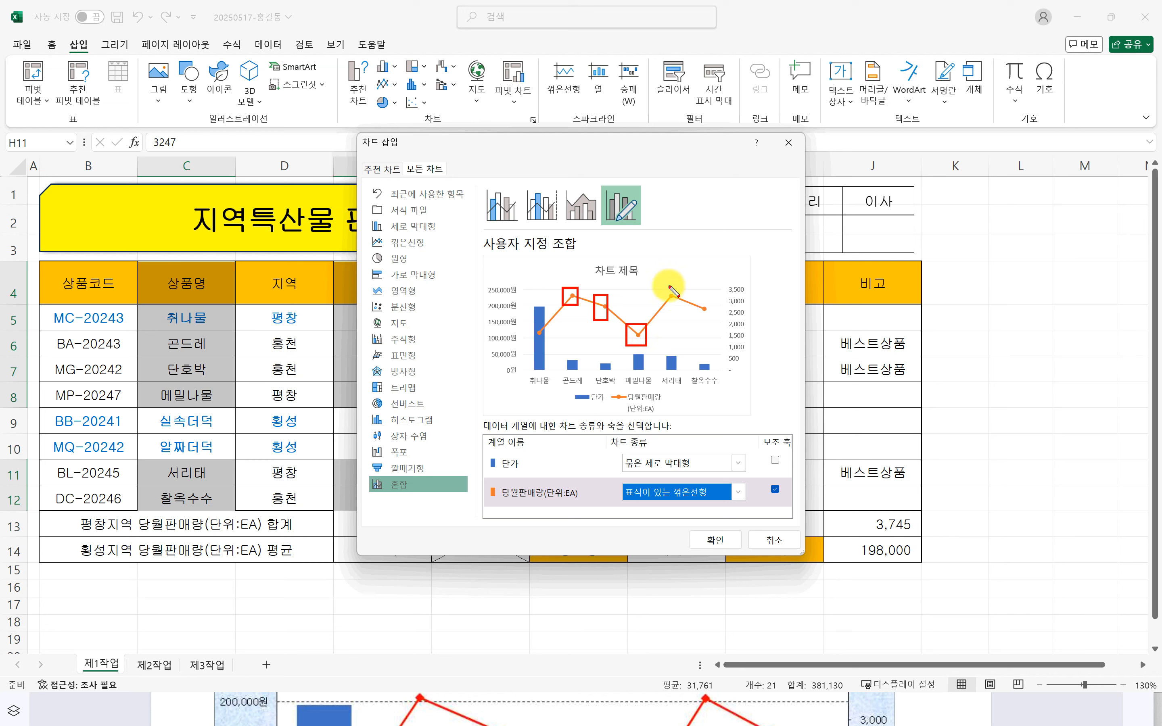
pyautogui.moveTo(664, 288); pyautogui.dragTo(715, 318)
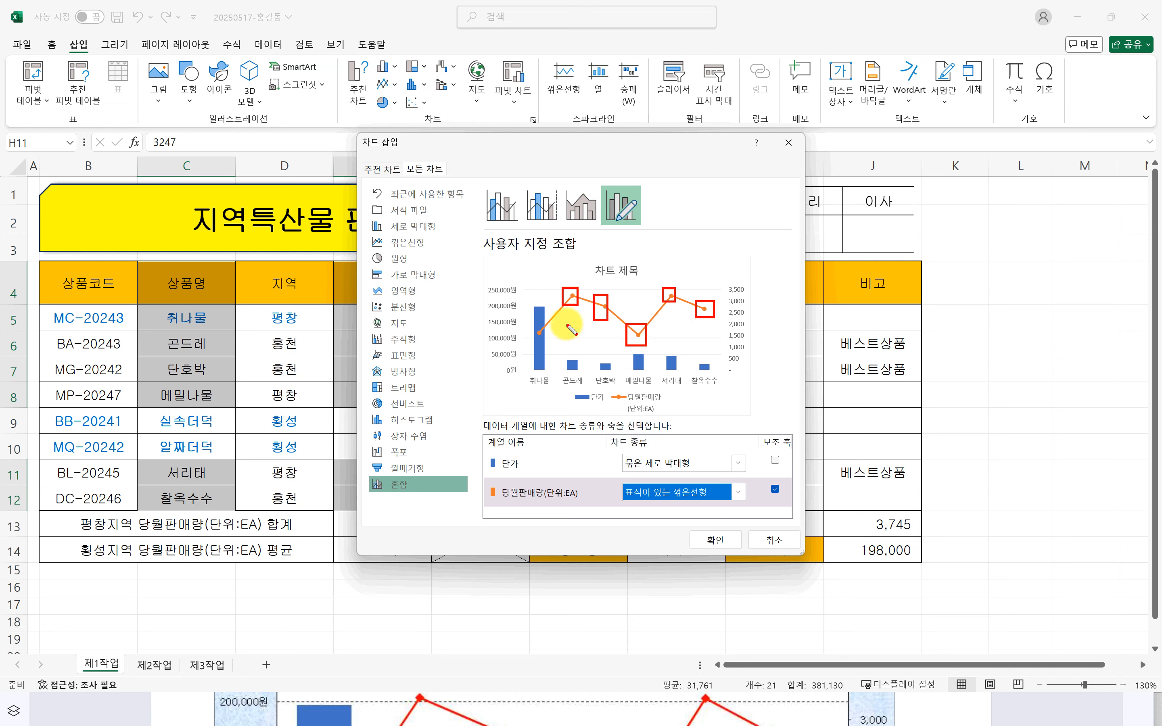
pyautogui.moveTo(532, 320); pyautogui.dragTo(549, 338)
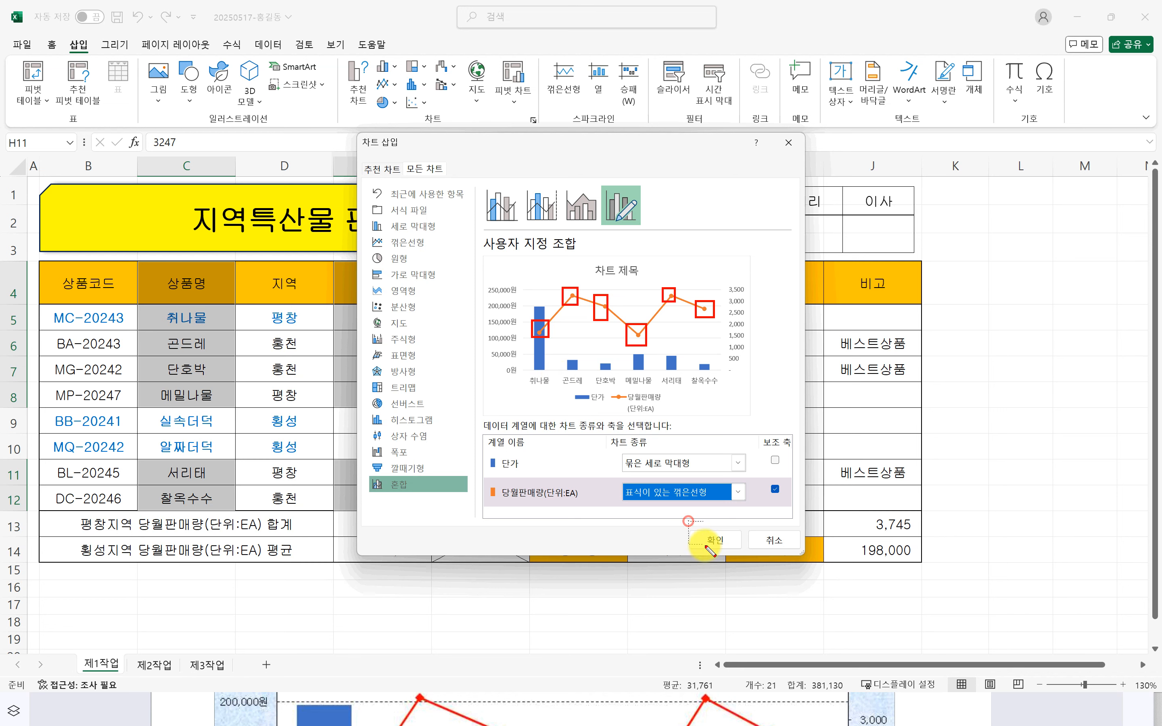
pyautogui.moveTo(689, 522); pyautogui.dragTo(736, 558)
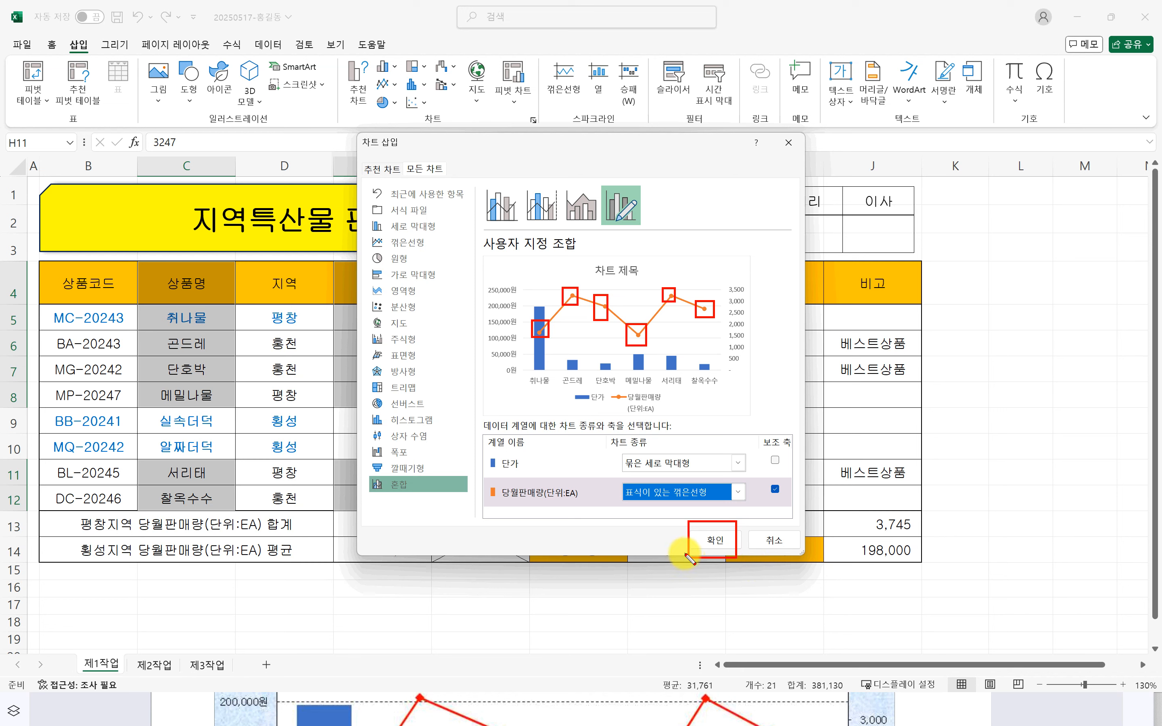
pyautogui.moveTo(363, 472); pyautogui.dragTo(436, 493)
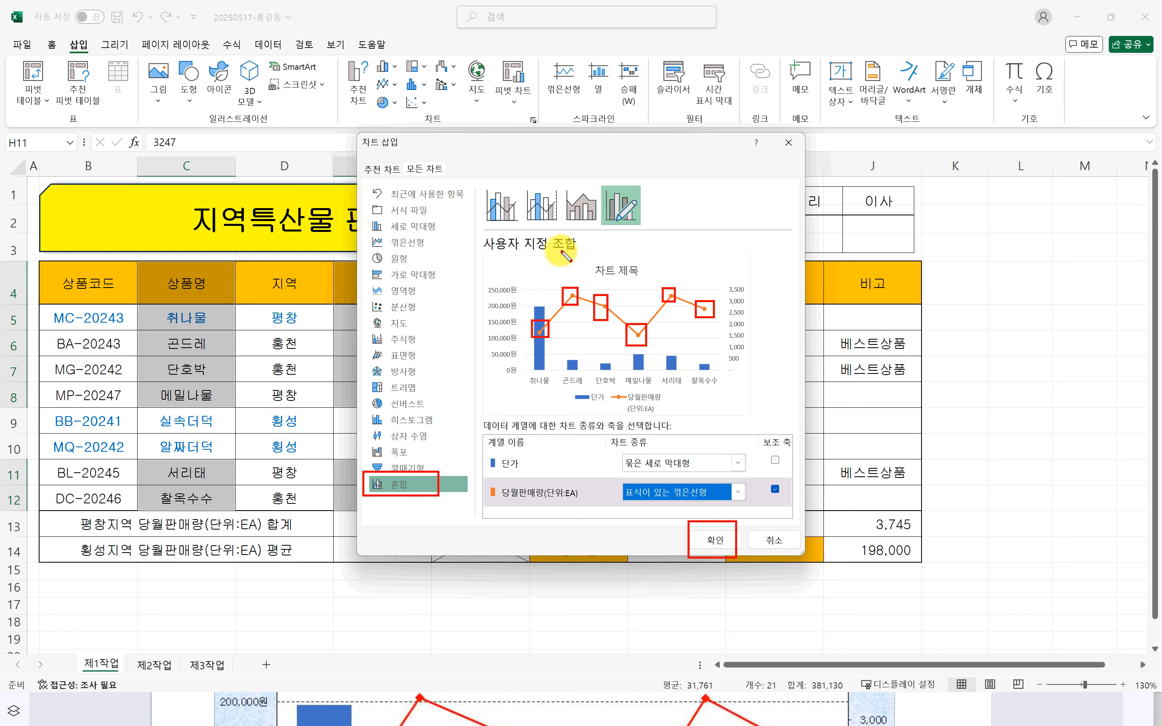
pyautogui.moveTo(522, 179); pyautogui.dragTo(559, 228)
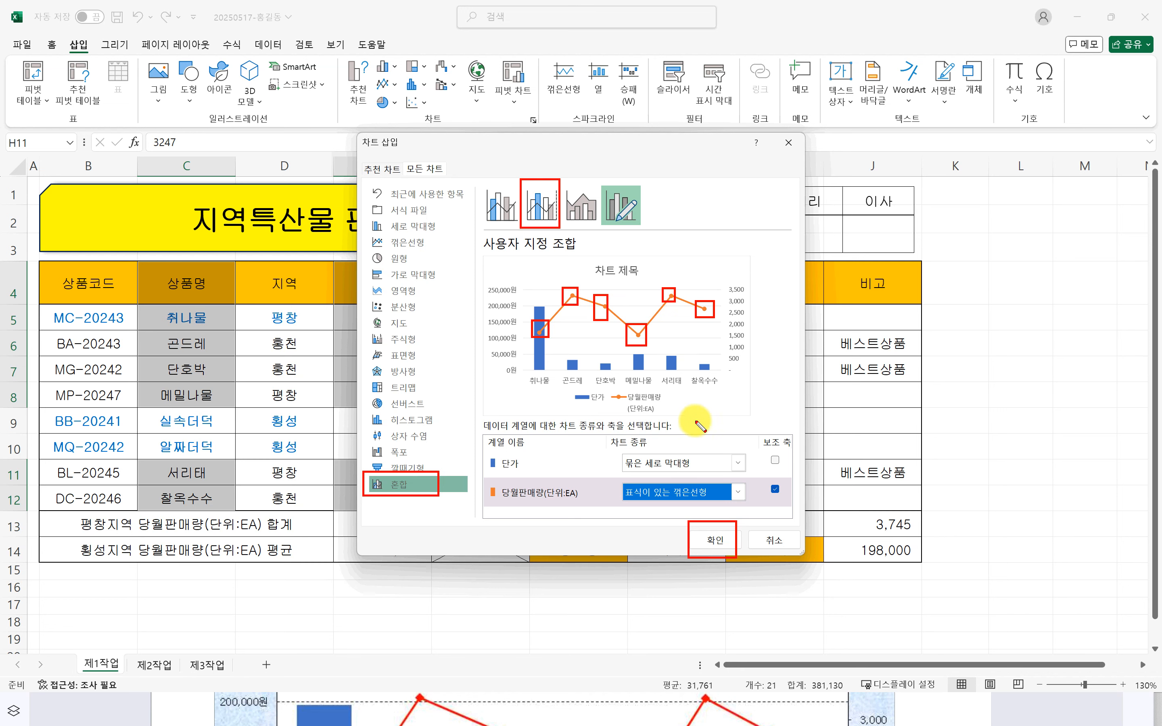
pyautogui.moveTo(609, 478)
pyautogui.mouseDown()
pyautogui.moveTo(720, 495)
pyautogui.moveTo(726, 506)
pyautogui.mouseUp()
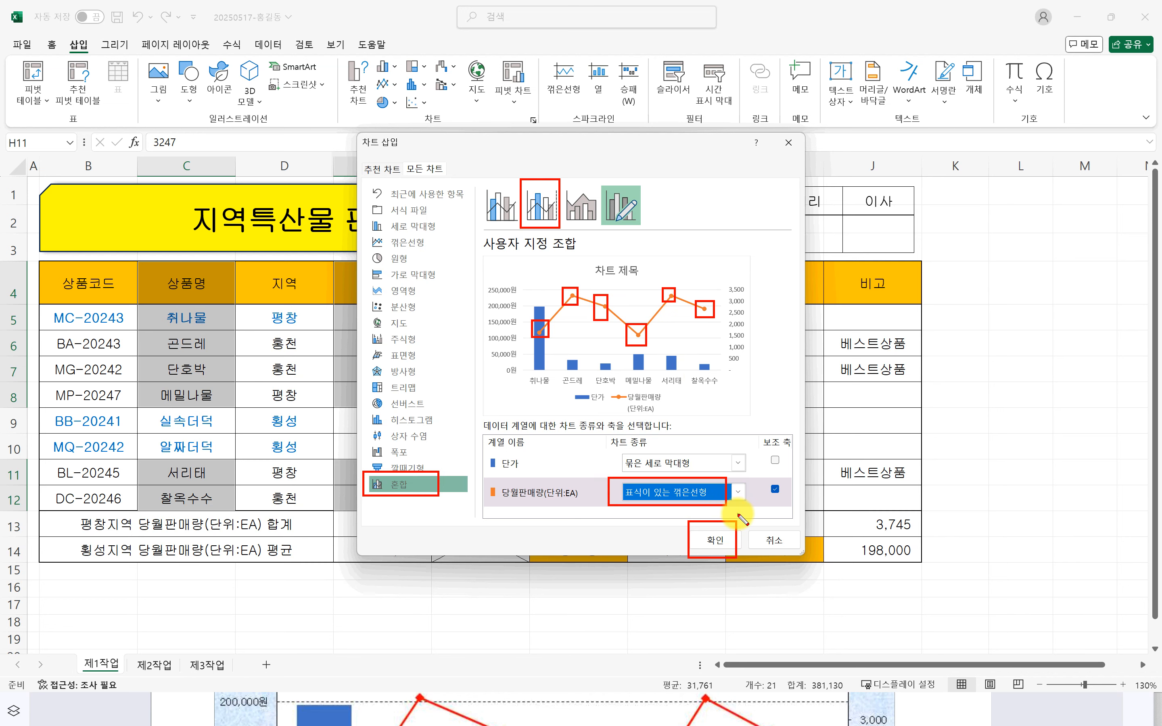
pyautogui.press('Escape')
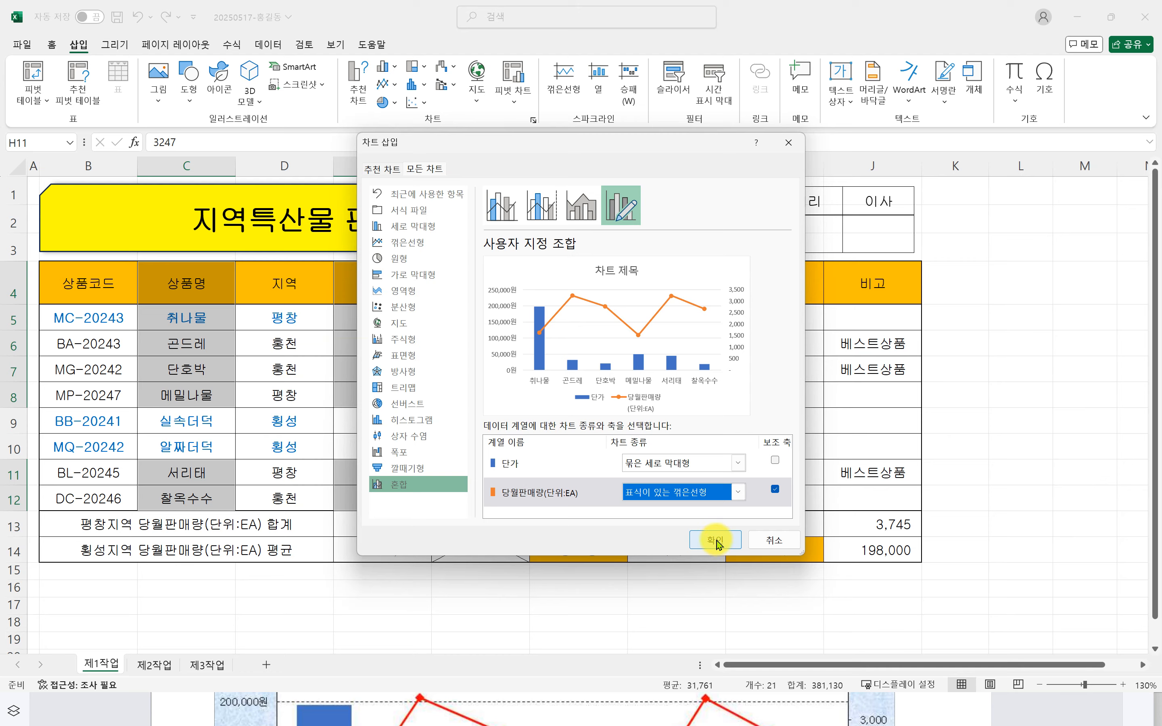
pyautogui.click(715, 540)
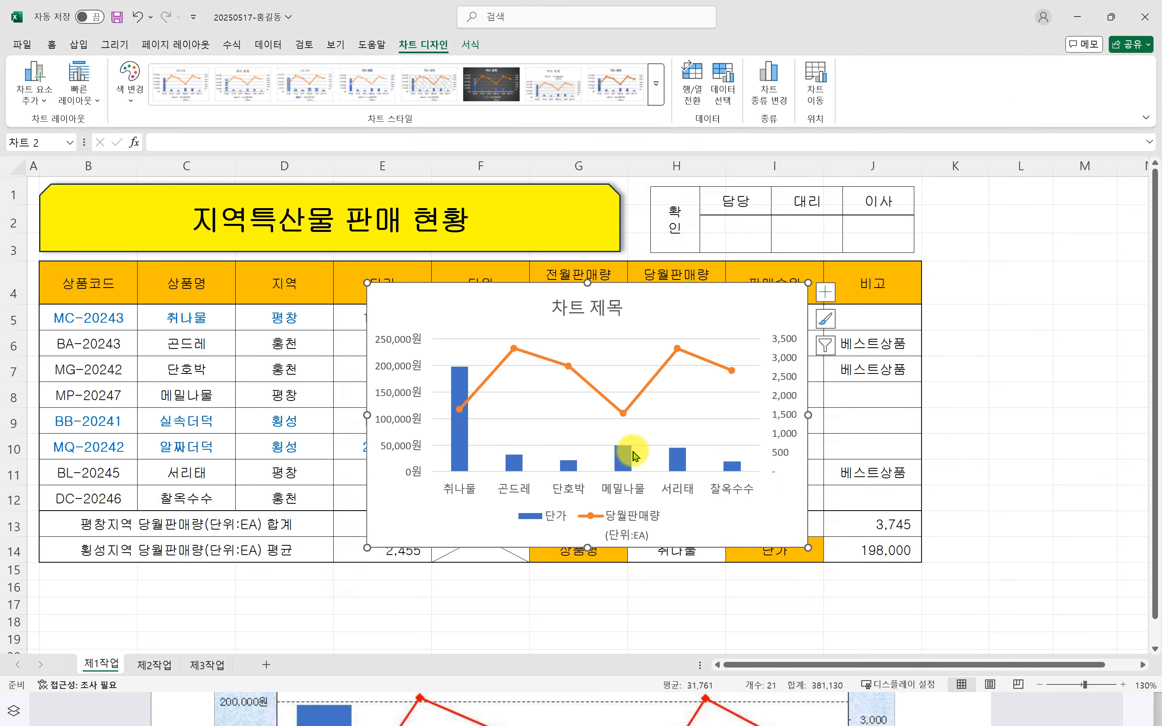
pyautogui.moveTo(73, 638); pyautogui.dragTo(112, 671)
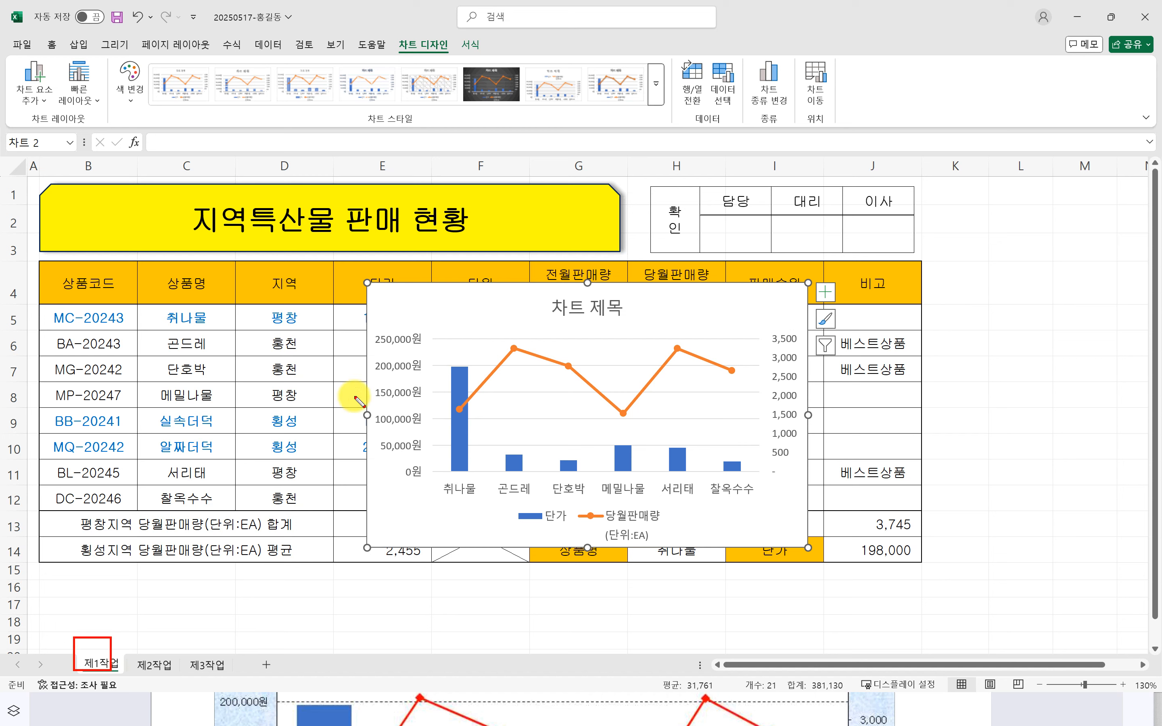
pyautogui.moveTo(369, 284)
pyautogui.mouseDown()
pyautogui.moveTo(726, 524)
pyautogui.moveTo(811, 553)
pyautogui.mouseUp()
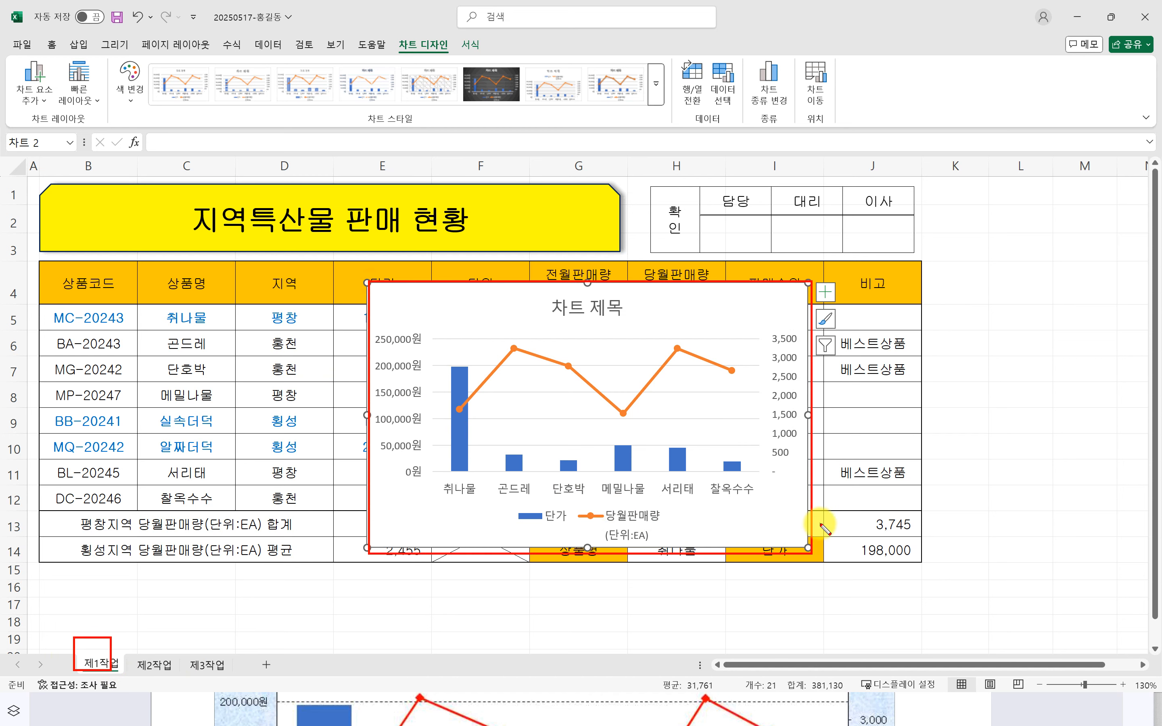
pyautogui.press('Escape')
# Switch to the exam PDF and examine the 제4작업 conditions on chart type (1), data range (2) and the 당월판매량 series format (7).
pyautogui.click(825, 706)
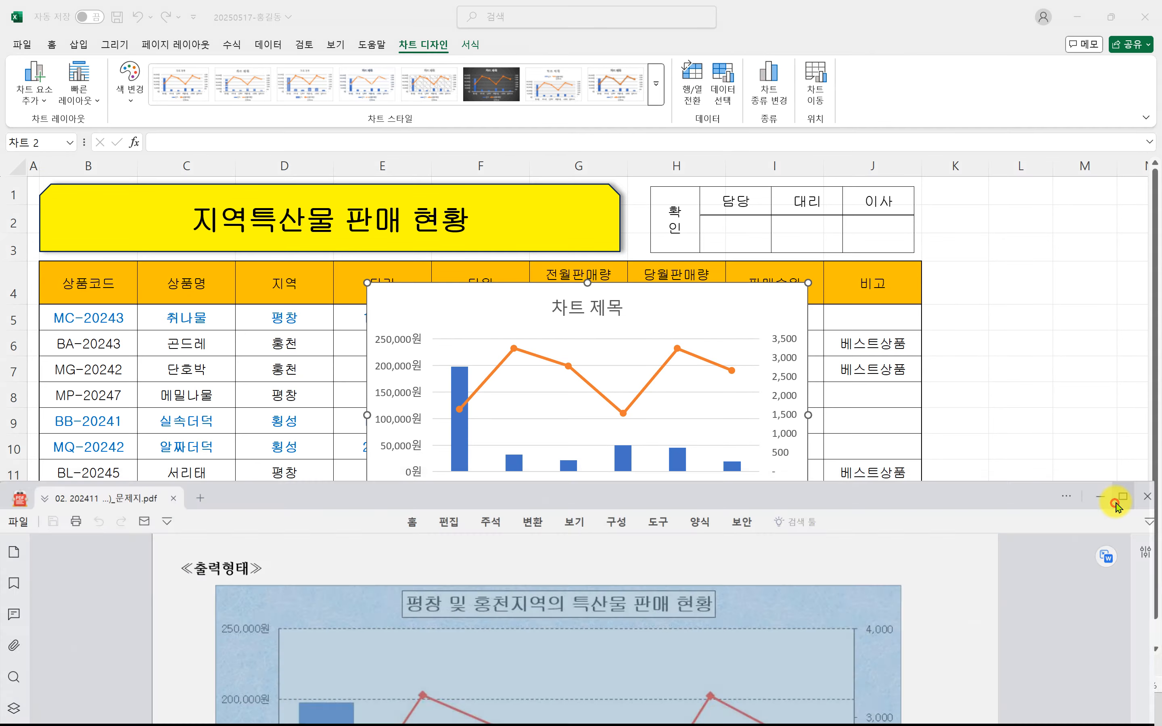
pyautogui.click(1114, 500)
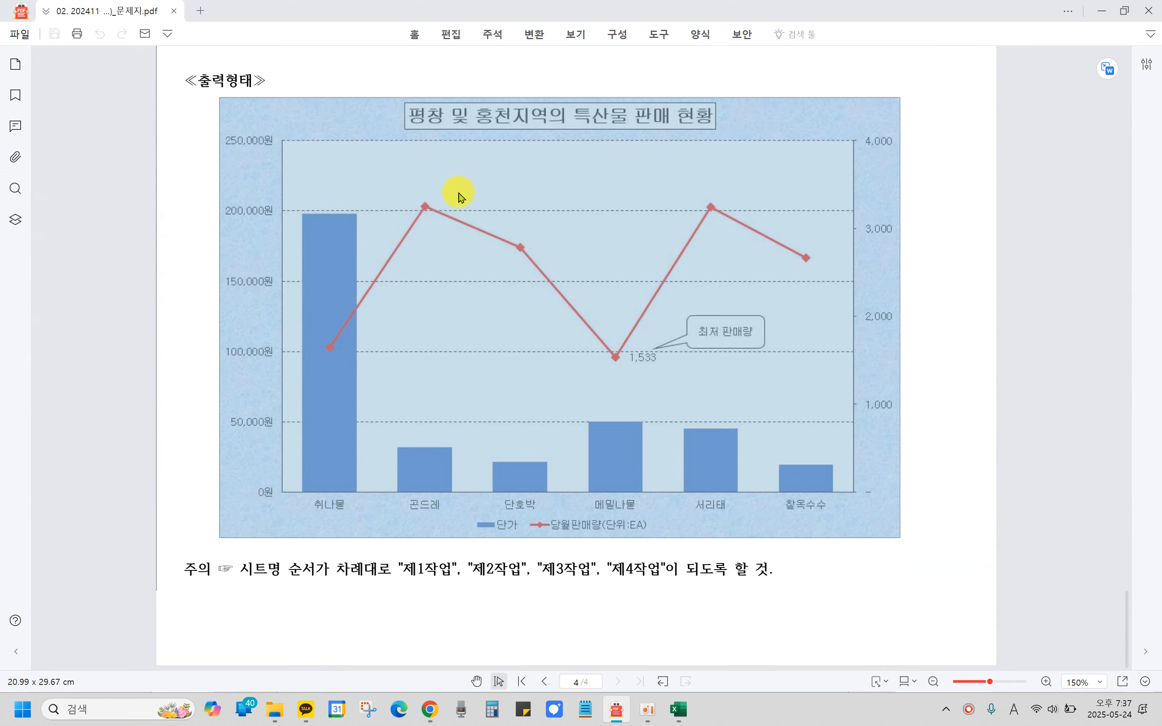
pyautogui.scroll(10, 548, 356)
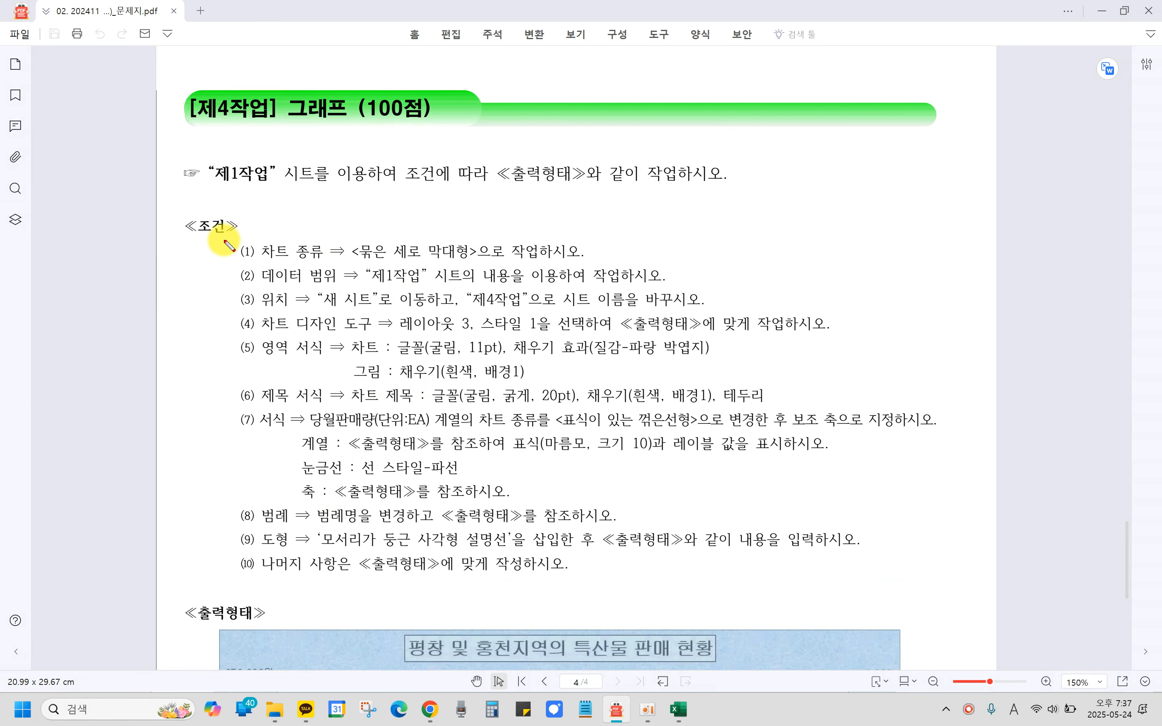
pyautogui.moveTo(329, 264); pyautogui.dragTo(329, 264)
pyautogui.moveTo(571, 263); pyautogui.dragTo(581, 260)
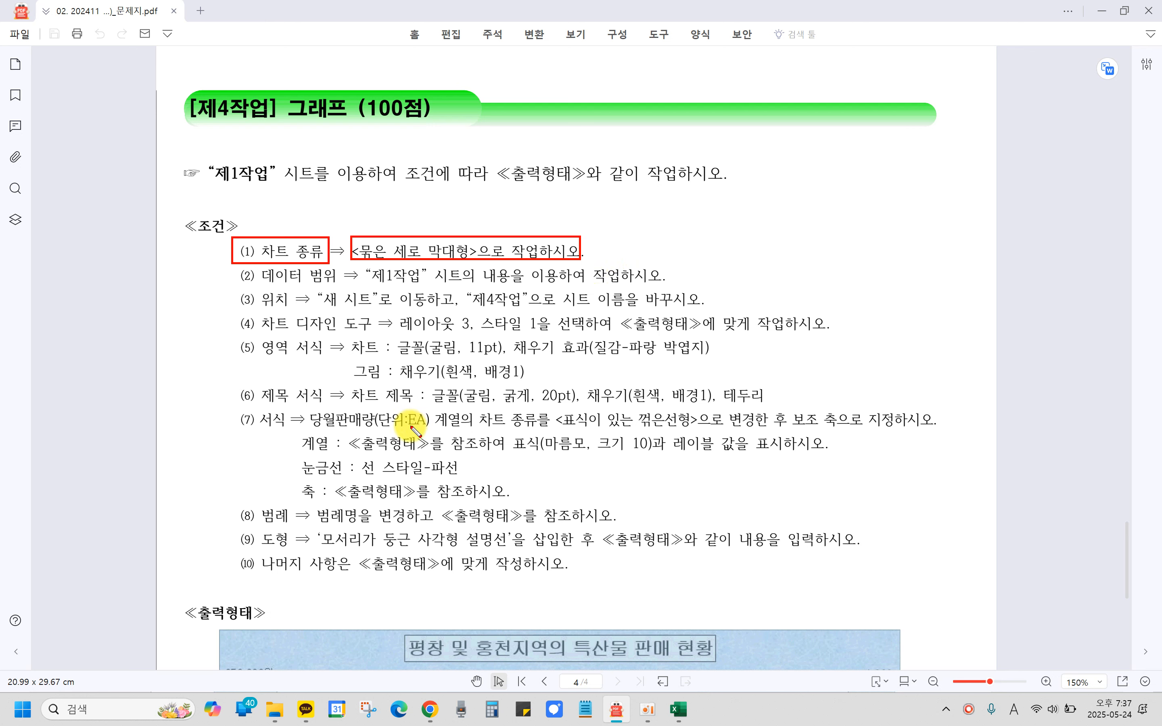
pyautogui.moveTo(221, 405)
pyautogui.mouseDown()
pyautogui.moveTo(558, 480)
pyautogui.moveTo(962, 448)
pyautogui.moveTo(976, 431)
pyautogui.mouseUp()
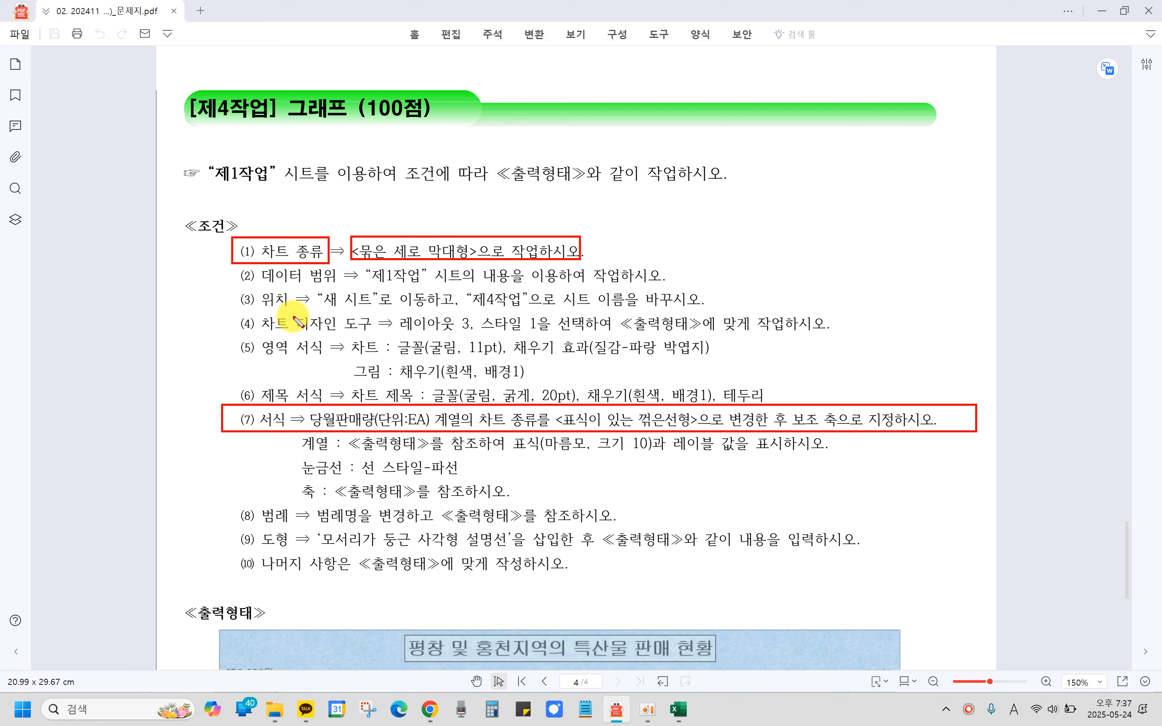
pyautogui.moveTo(238, 247)
pyautogui.mouseDown()
pyautogui.moveTo(182, 317)
pyautogui.moveTo(231, 419)
pyautogui.mouseUp()
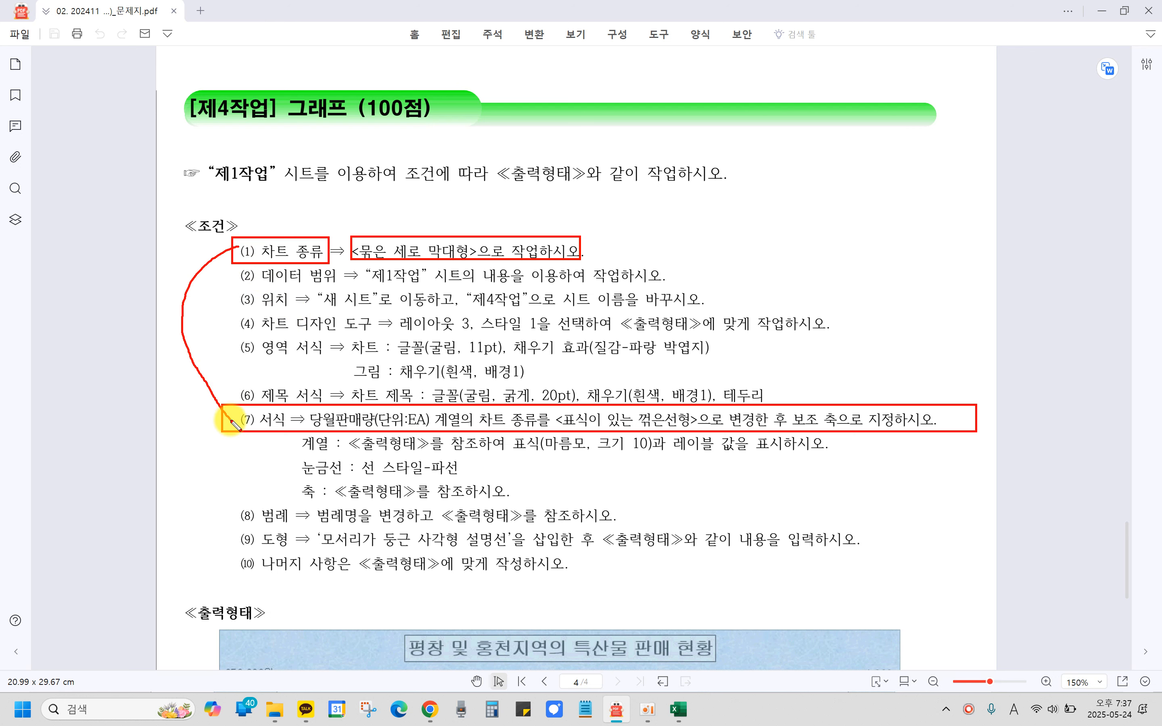
pyautogui.moveTo(213, 370); pyautogui.dragTo(210, 436)
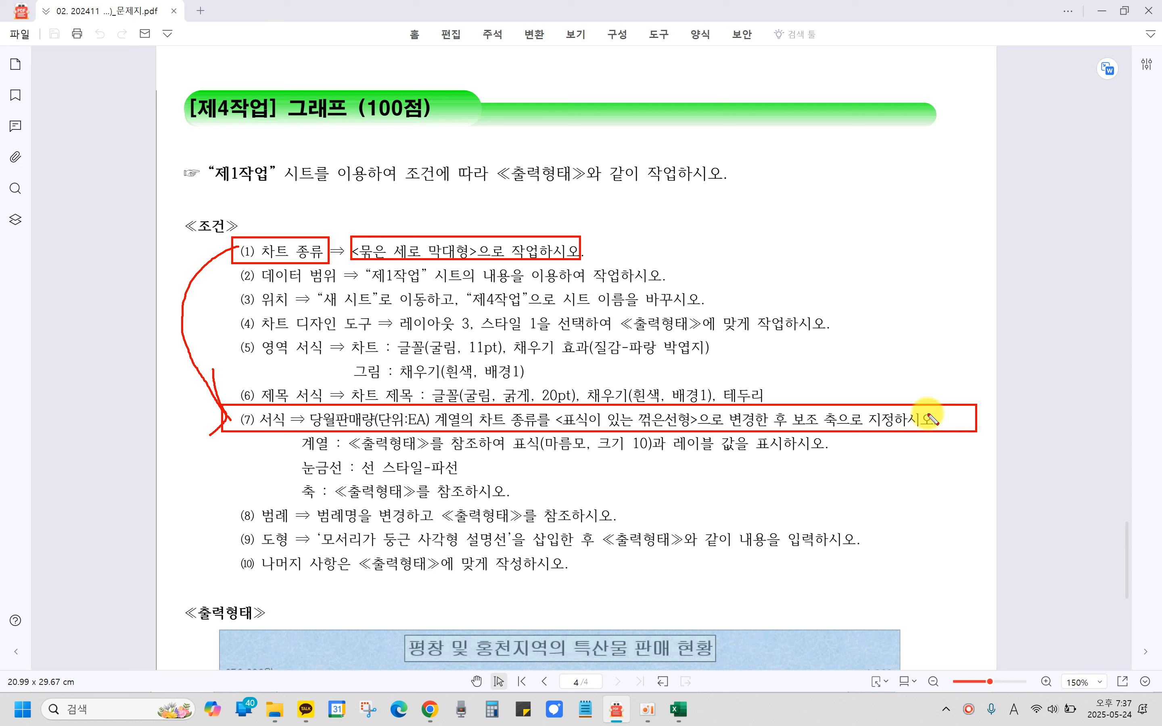
pyautogui.press('ctrl')
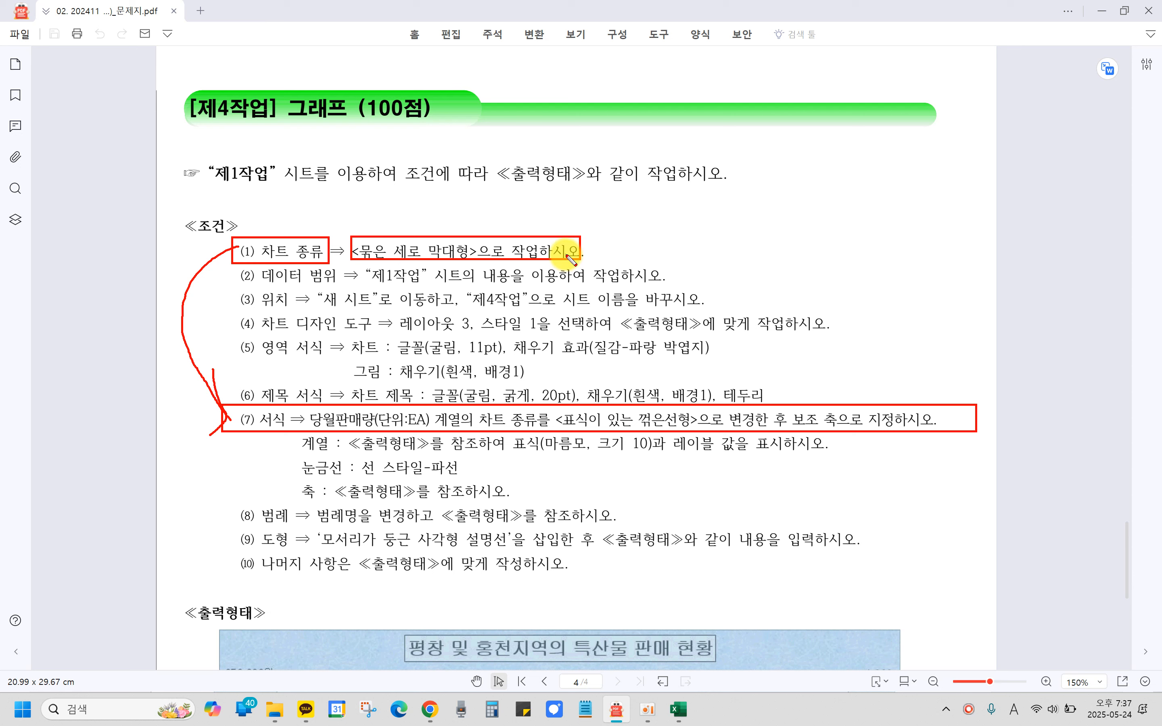
pyautogui.press('Escape')
pyautogui.hotkey('ctrl', '2')
pyautogui.moveTo(223, 267); pyautogui.dragTo(665, 284)
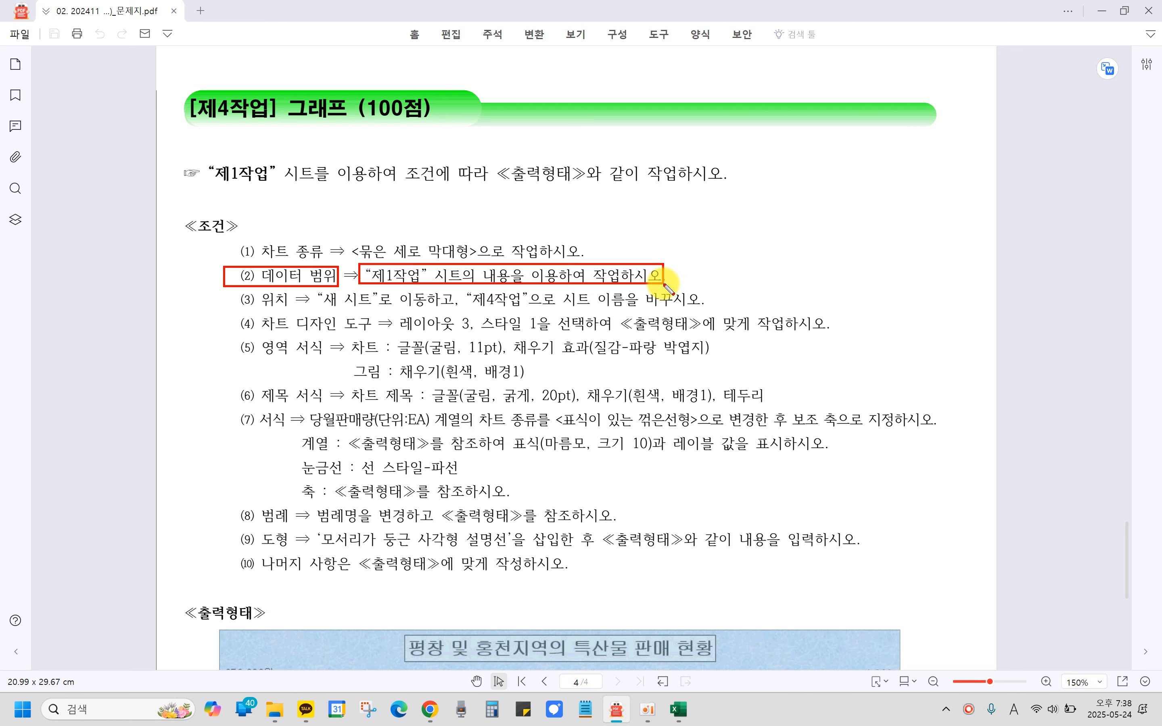
pyautogui.press('ctrl')
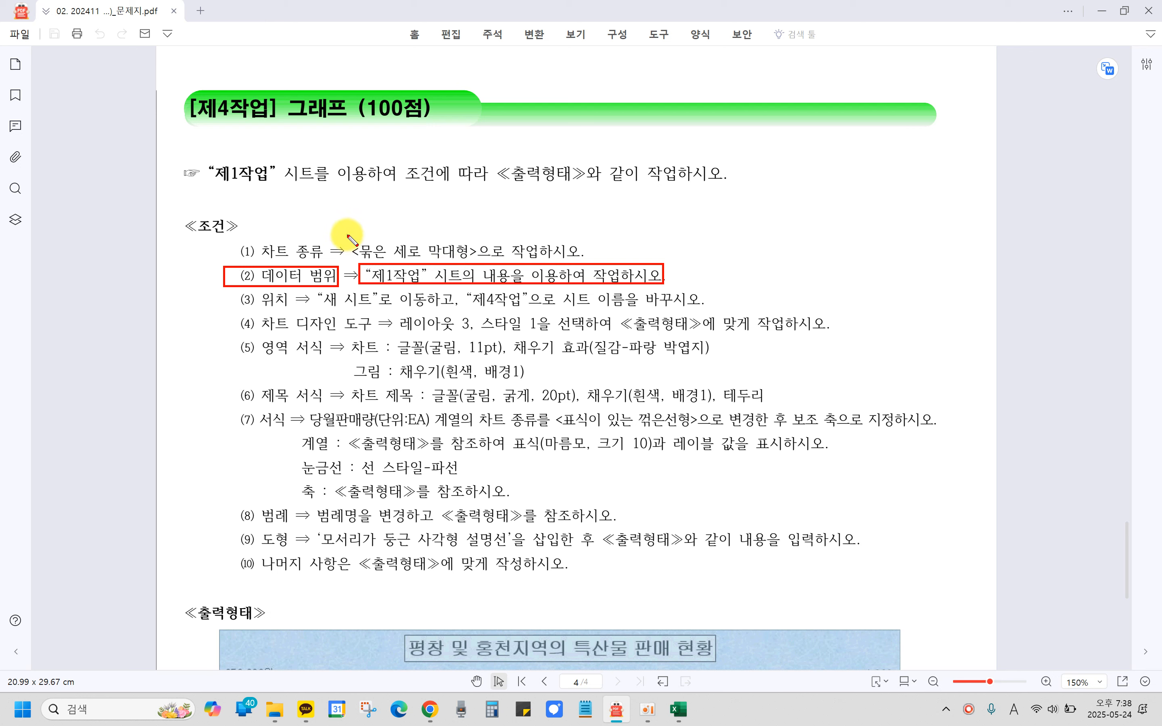
# Examine the 제4작업 conditions on chart type (1), data range (2), the 당월판매량 series (7) and chart location (3).
pyautogui.moveTo(347, 235); pyautogui.dragTo(468, 264)
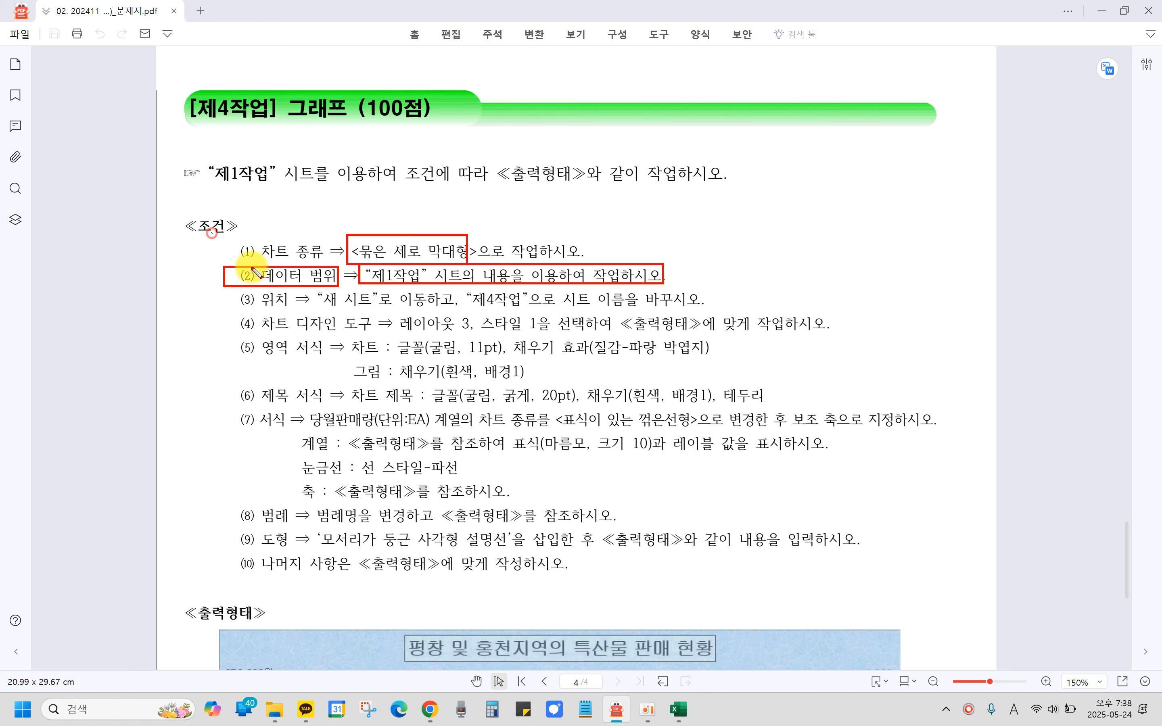
pyautogui.moveTo(685, 294); pyautogui.dragTo(686, 293)
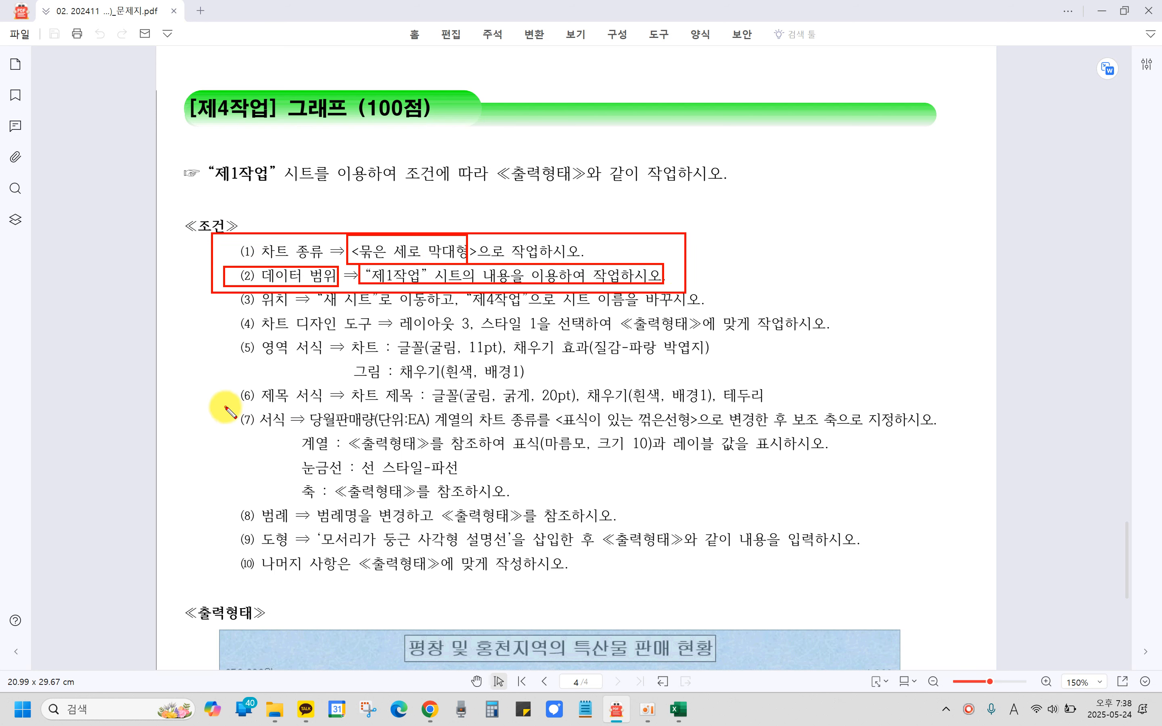
pyautogui.moveTo(226, 408); pyautogui.dragTo(944, 428)
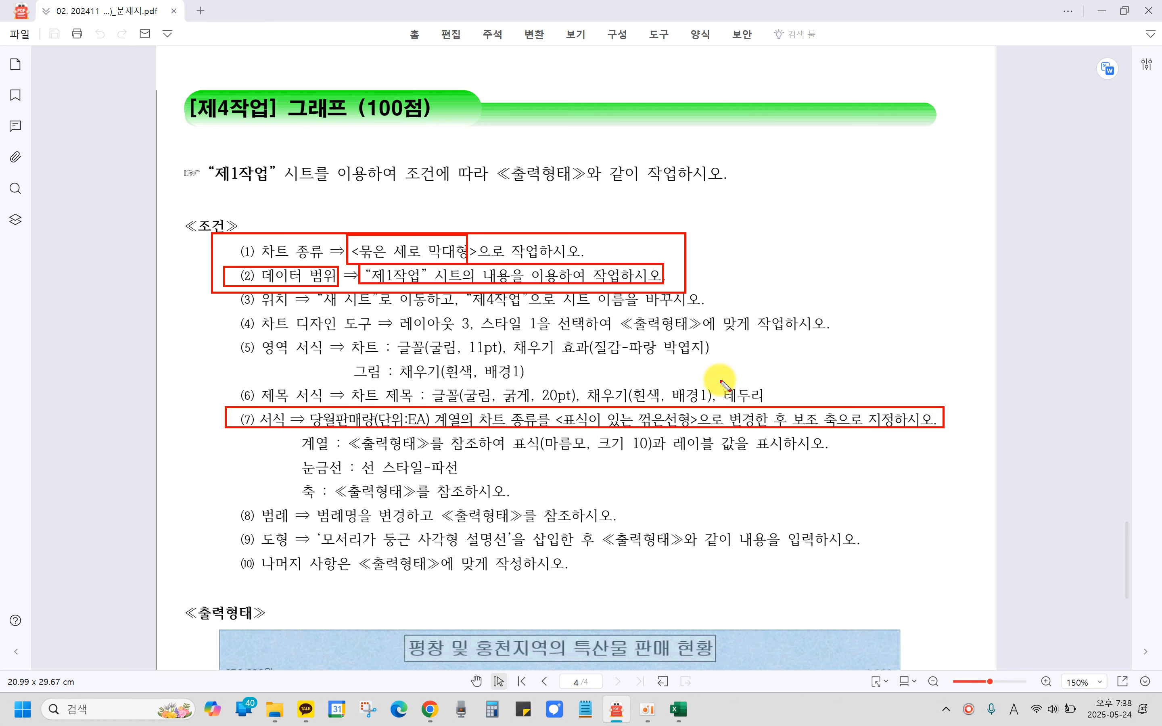
pyautogui.press('Delete')
pyautogui.moveTo(253, 284)
pyautogui.mouseDown()
pyautogui.moveTo(288, 313)
pyautogui.moveTo(734, 315)
pyautogui.mouseUp()
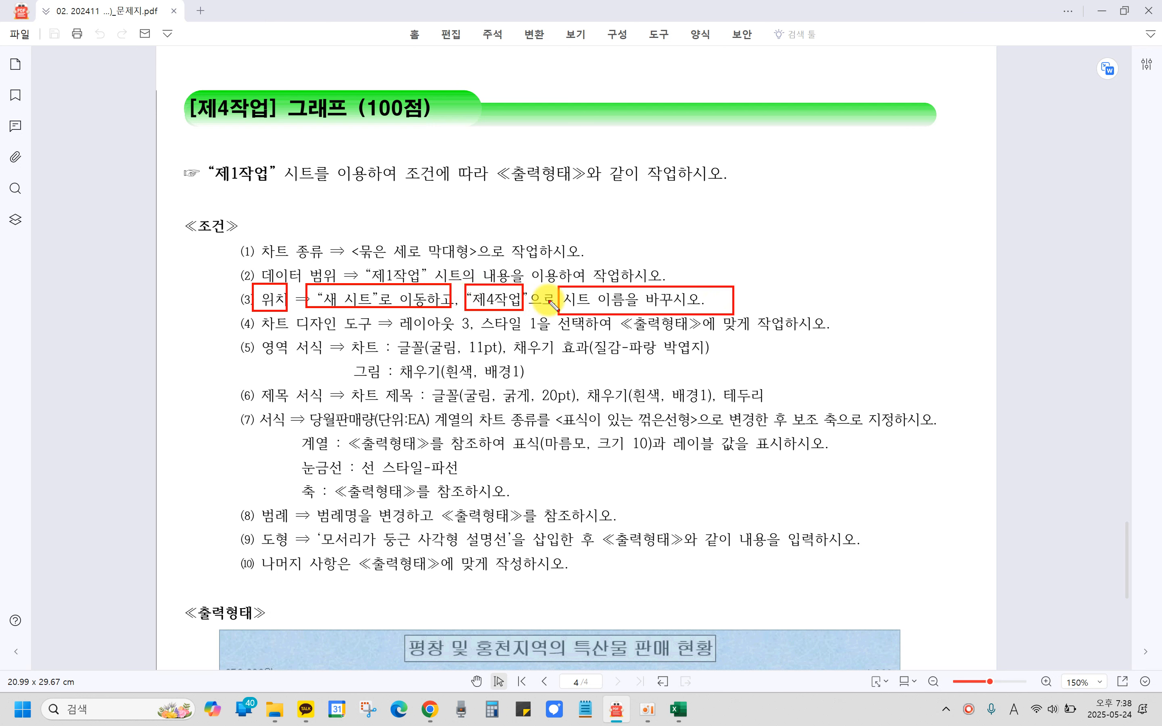
pyautogui.press('Escape')
# Return to Excel, select the combo chart on the 제1작업 sheet and open the Move Chart (차트 이동) dialog.
pyautogui.click(680, 705)
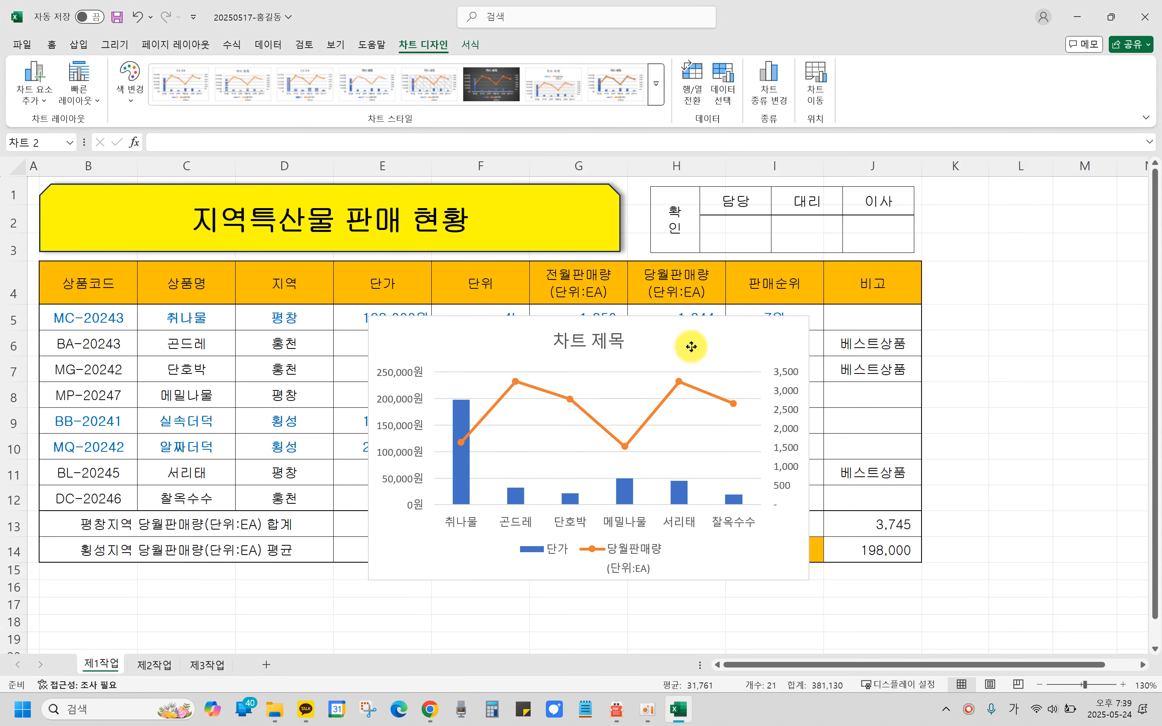
pyautogui.click(692, 347)
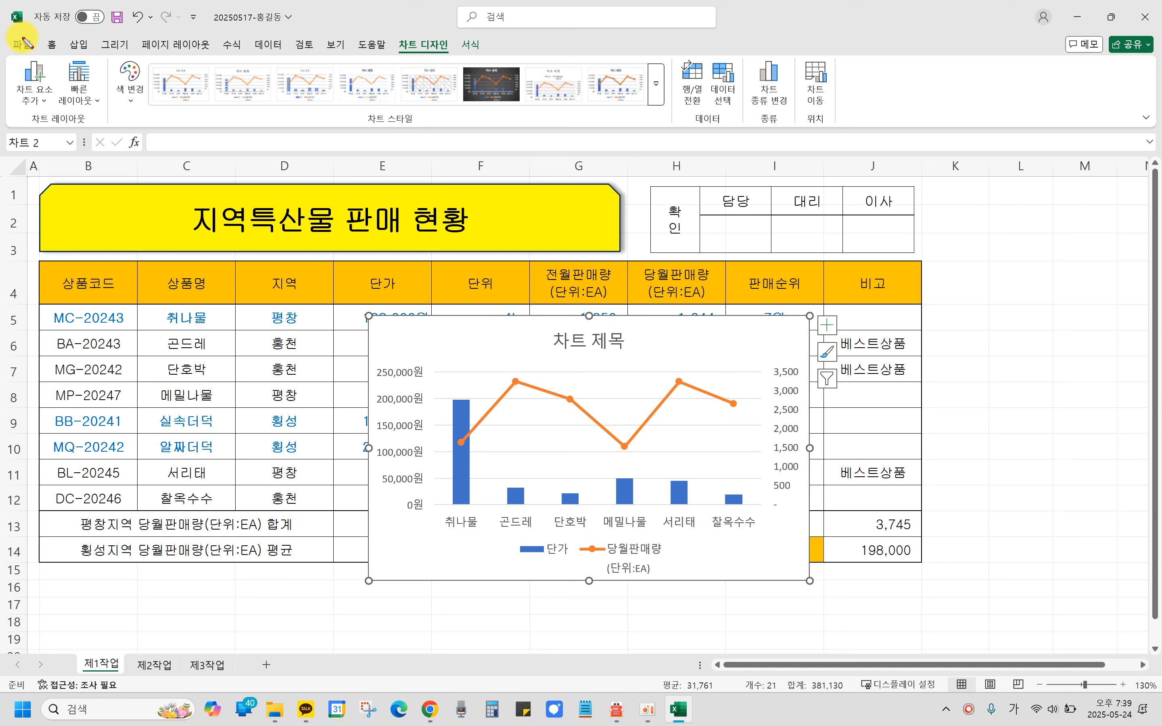
pyautogui.moveTo(847, 133)
pyautogui.mouseDown()
pyautogui.moveTo(0, 206)
pyautogui.moveTo(66, 201)
pyautogui.moveTo(9, 30)
pyautogui.mouseUp()
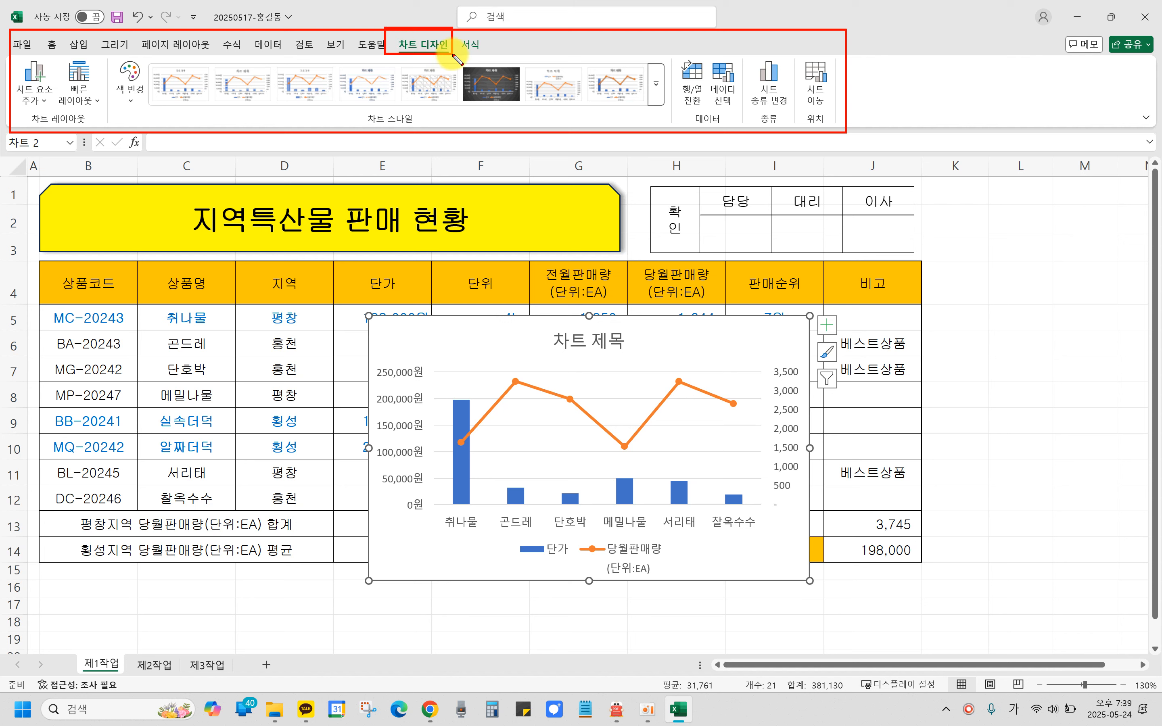
pyautogui.moveTo(144, 66)
pyautogui.mouseDown()
pyautogui.moveTo(618, 127)
pyautogui.moveTo(756, 114)
pyautogui.mouseUp()
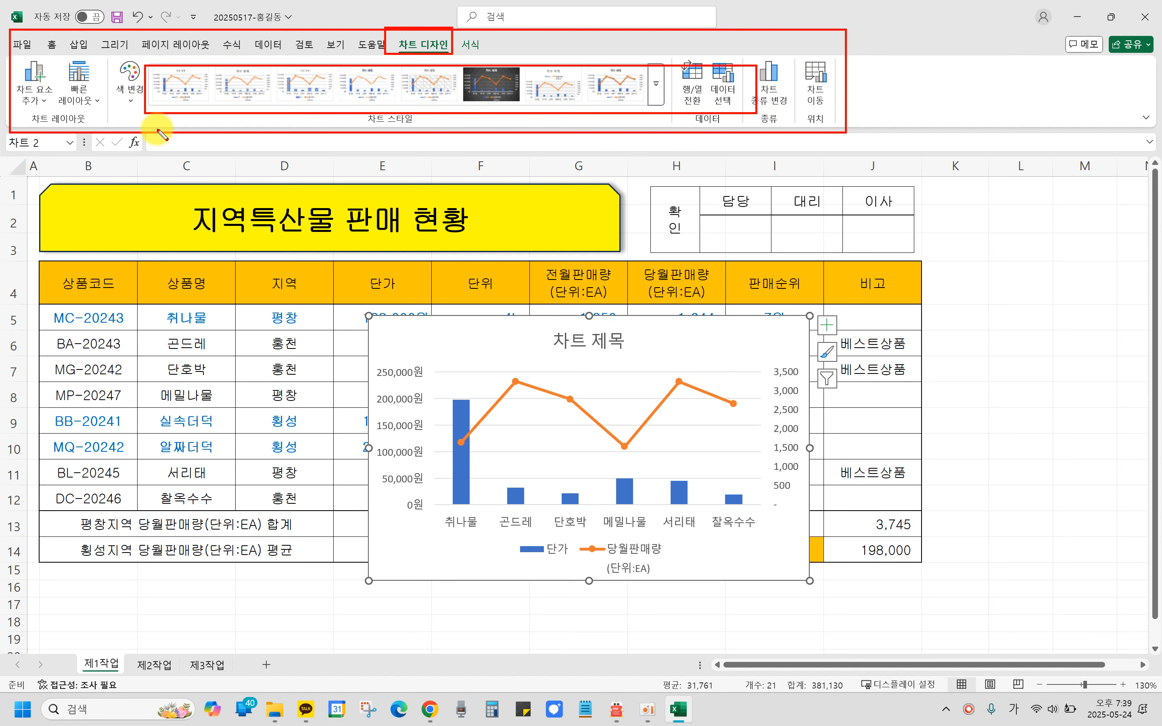
pyautogui.press('Delete')
pyautogui.moveTo(799, 58); pyautogui.dragTo(834, 107)
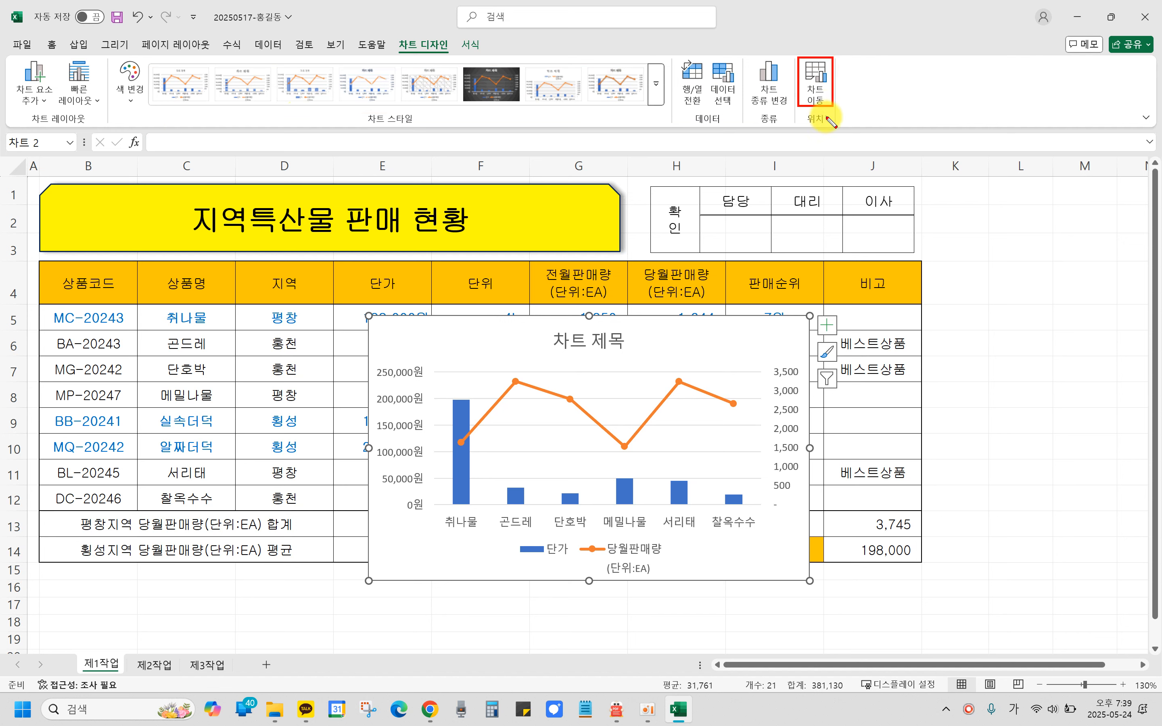
pyautogui.click(821, 86)
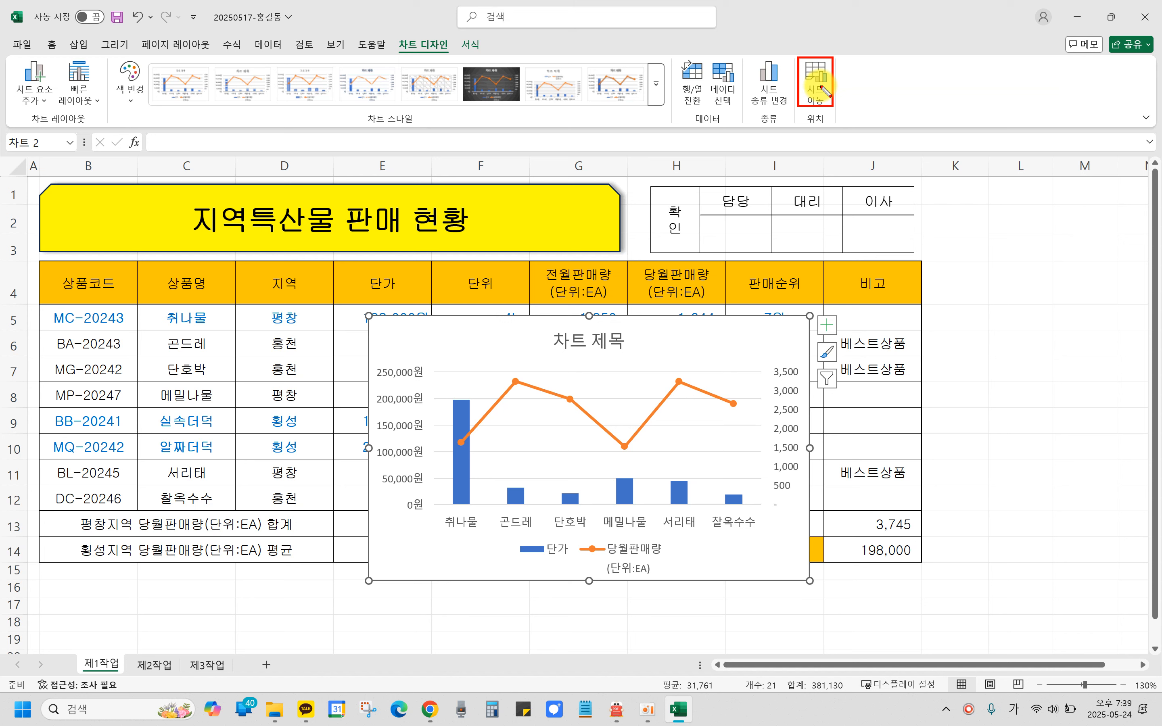
pyautogui.press('Escape')
pyautogui.click(822, 86)
pyautogui.moveTo(864, 262); pyautogui.dragTo(826, 247)
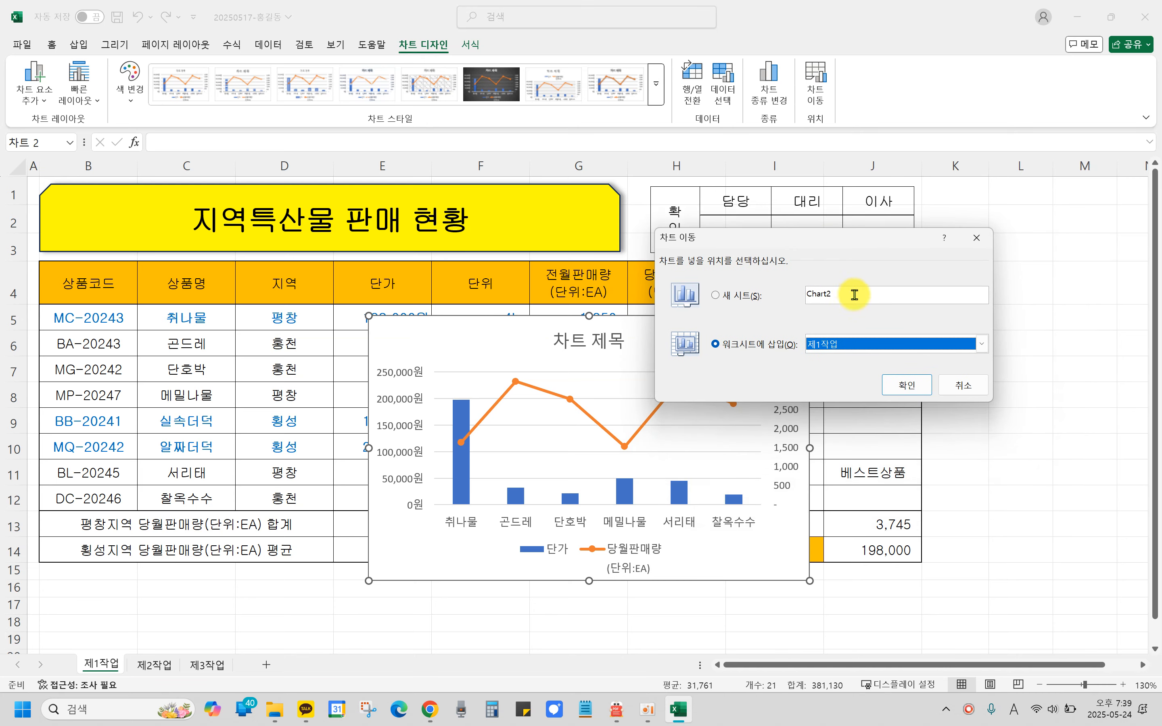
# Choose a new sheet (새 시트) as the chart's destination and name it 제4작업.
pyautogui.hotkey('ctrl', '2')
pyautogui.moveTo(706, 280); pyautogui.dragTo(771, 313)
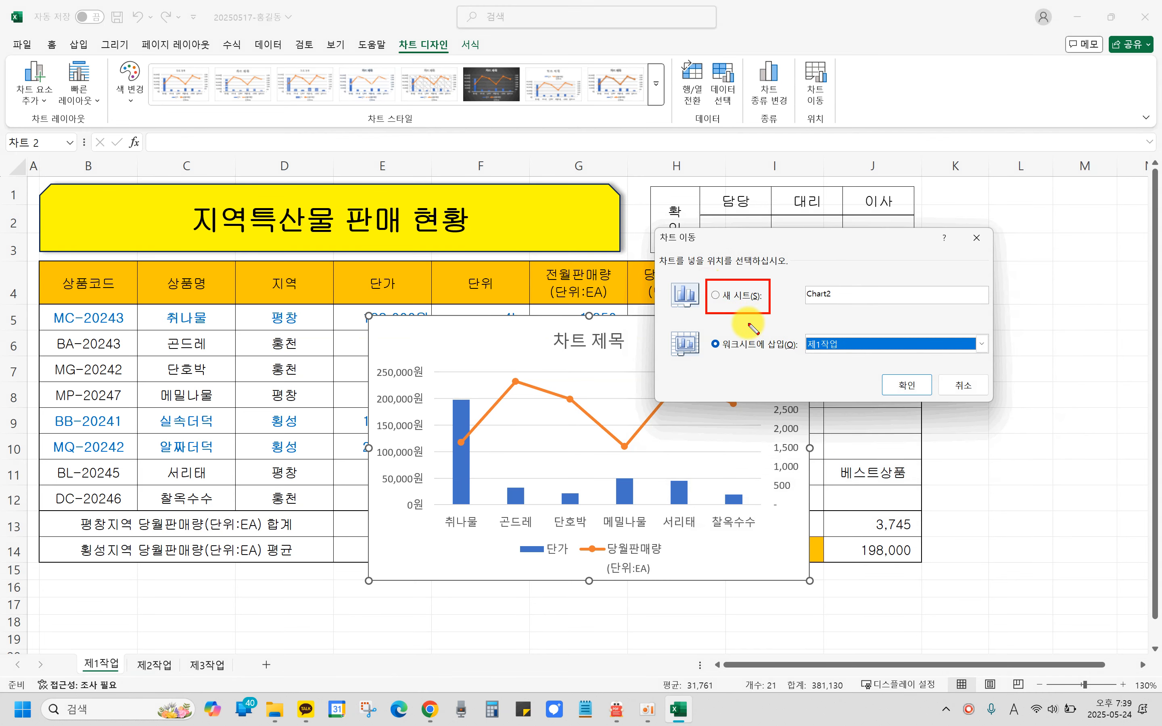
pyautogui.press('Escape')
pyautogui.click(715, 295)
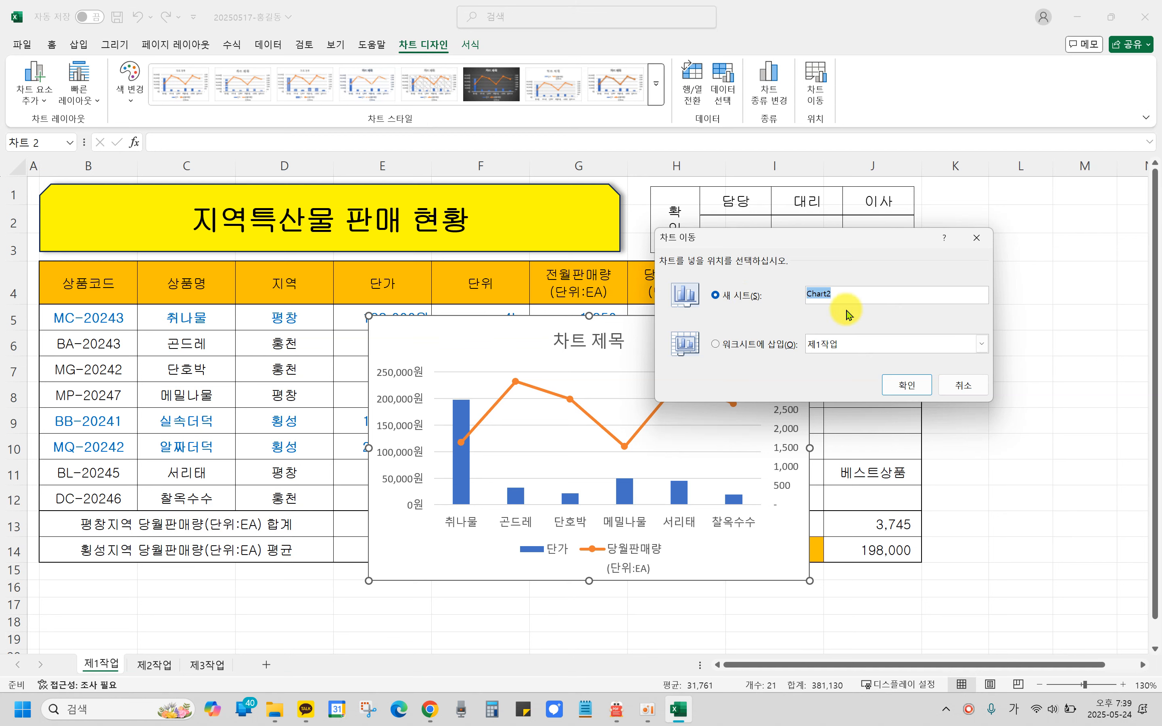
pyautogui.doubleClick(836, 294)
pyautogui.moveTo(850, 292); pyautogui.dragTo(782, 288)
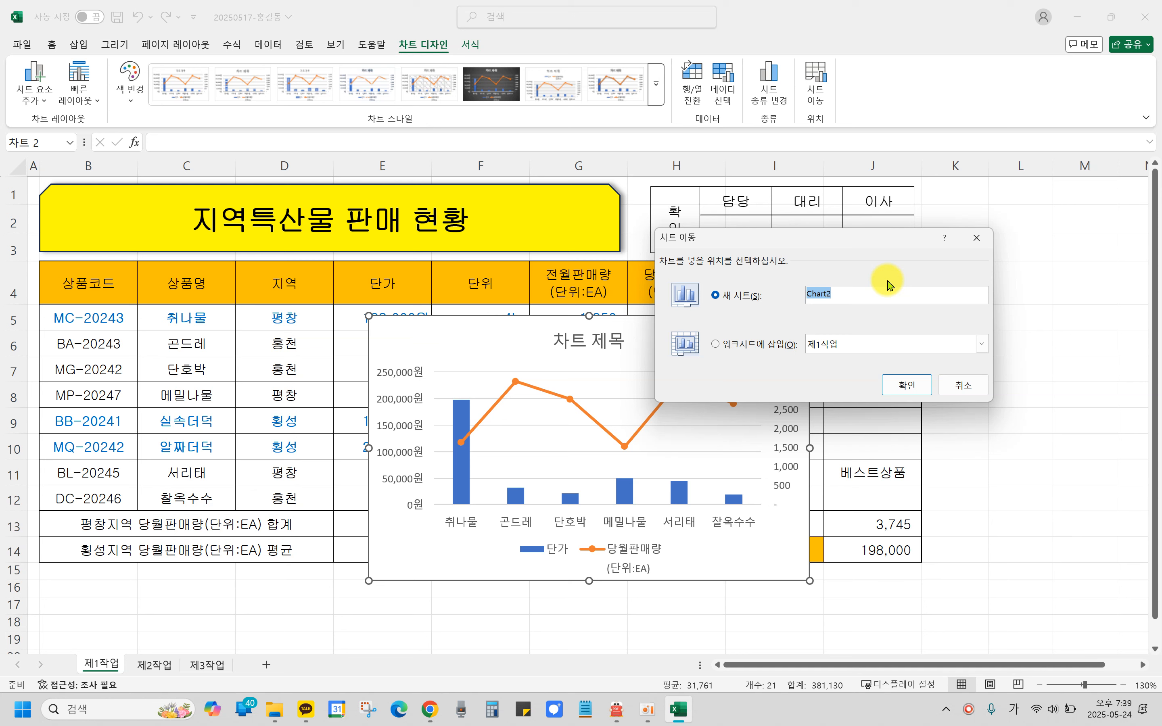
pyautogui.press('Hangul')
pyautogui.write('w')
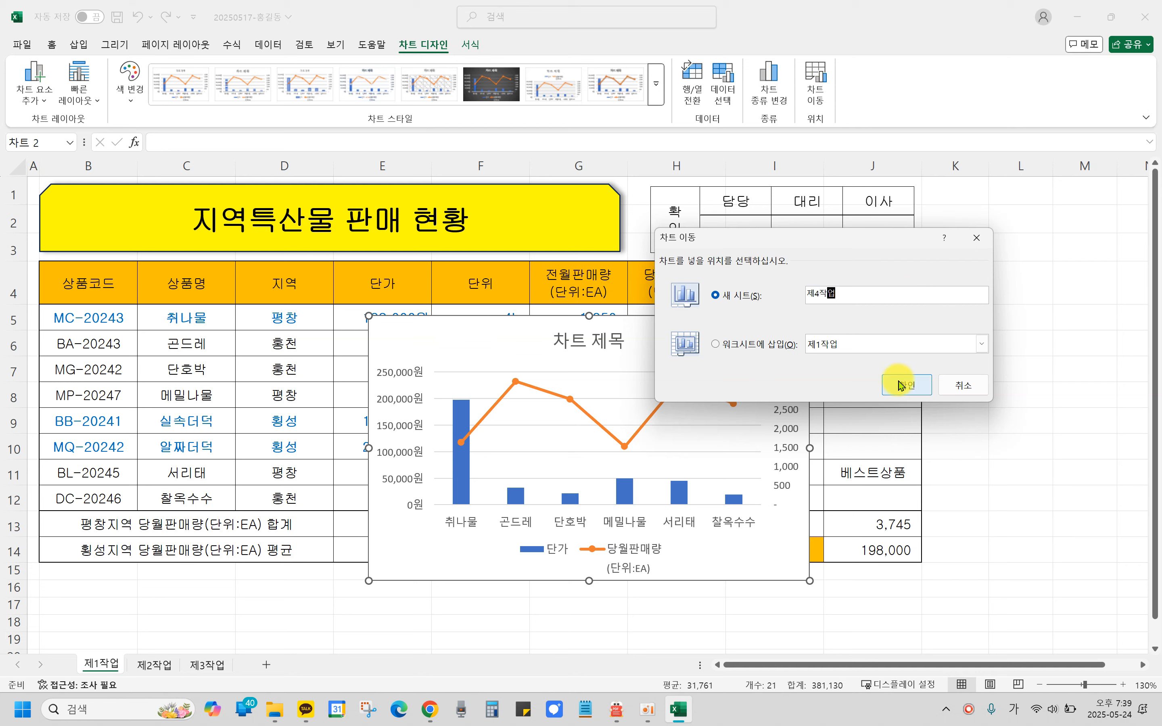
# Check the entered sheet name against the existing sheet names and move the chart to the new 제4작업 sheet.
pyautogui.click(912, 388)
pyautogui.hotkey('ctrl', 'alt', 'd')
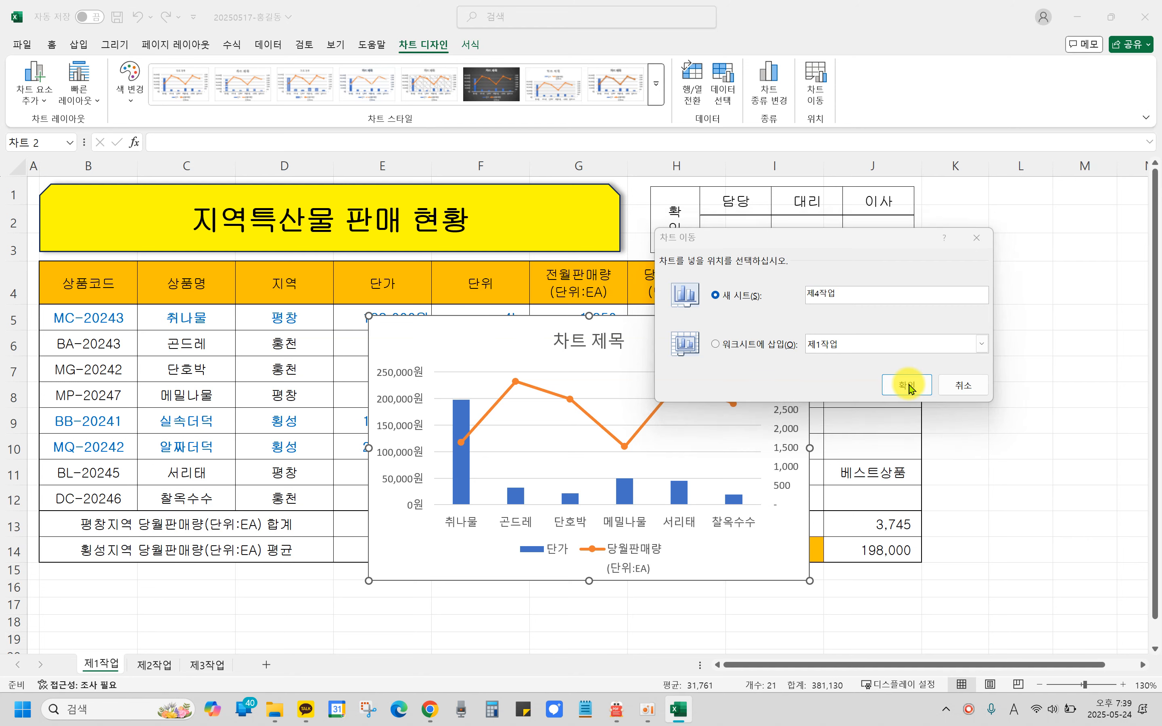
pyautogui.moveTo(803, 282)
pyautogui.mouseDown()
pyautogui.moveTo(824, 310)
pyautogui.moveTo(853, 310)
pyautogui.mouseUp()
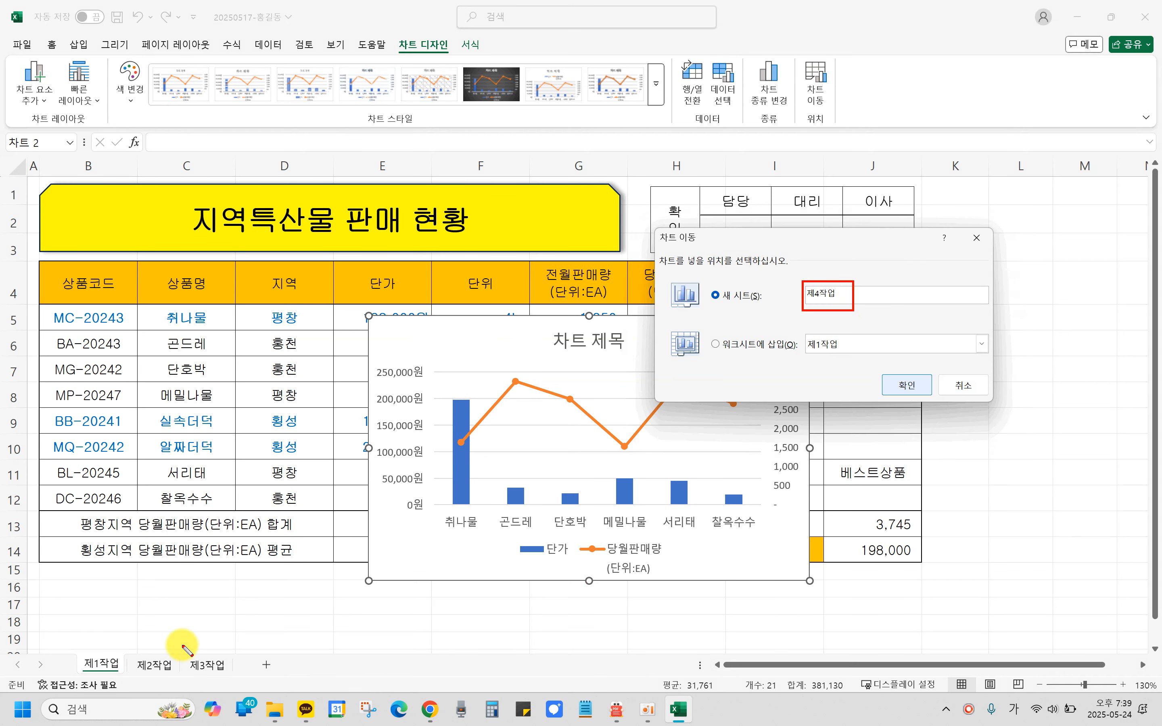
pyautogui.moveTo(71, 645); pyautogui.dragTo(233, 678)
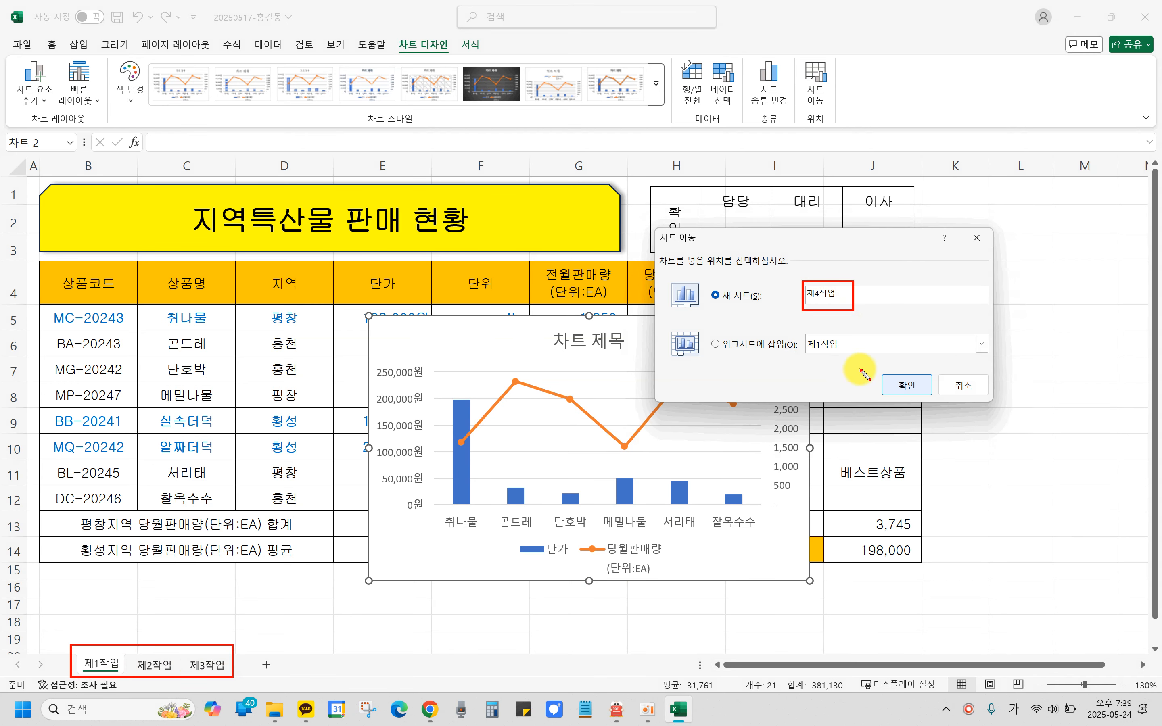
pyautogui.press('Escape')
pyautogui.click(908, 386)
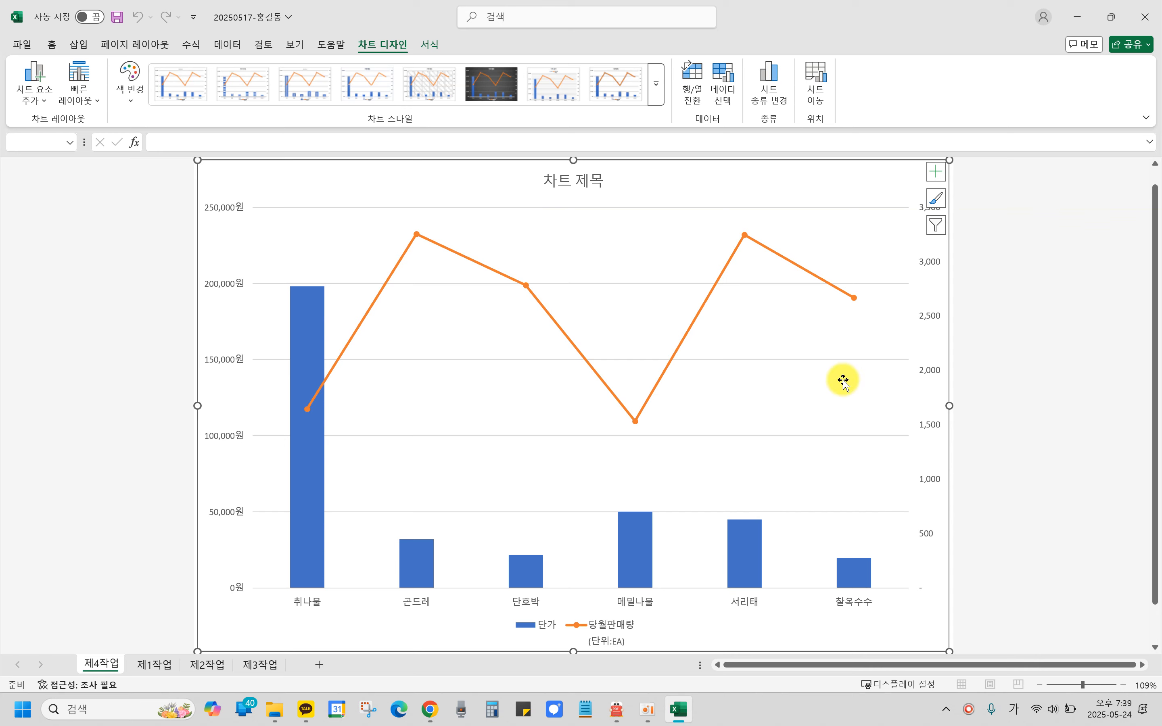
# Examine the moved chart on the 제4작업 sheet and the sheet's position relative to the other worksheets.
pyautogui.hotkey('ctrl', '2')
pyautogui.moveTo(197, 159); pyautogui.dragTo(957, 652)
pyautogui.moveTo(76, 649)
pyautogui.mouseDown()
pyautogui.moveTo(120, 673)
pyautogui.moveTo(313, 504)
pyautogui.moveTo(293, 545)
pyautogui.mouseUp()
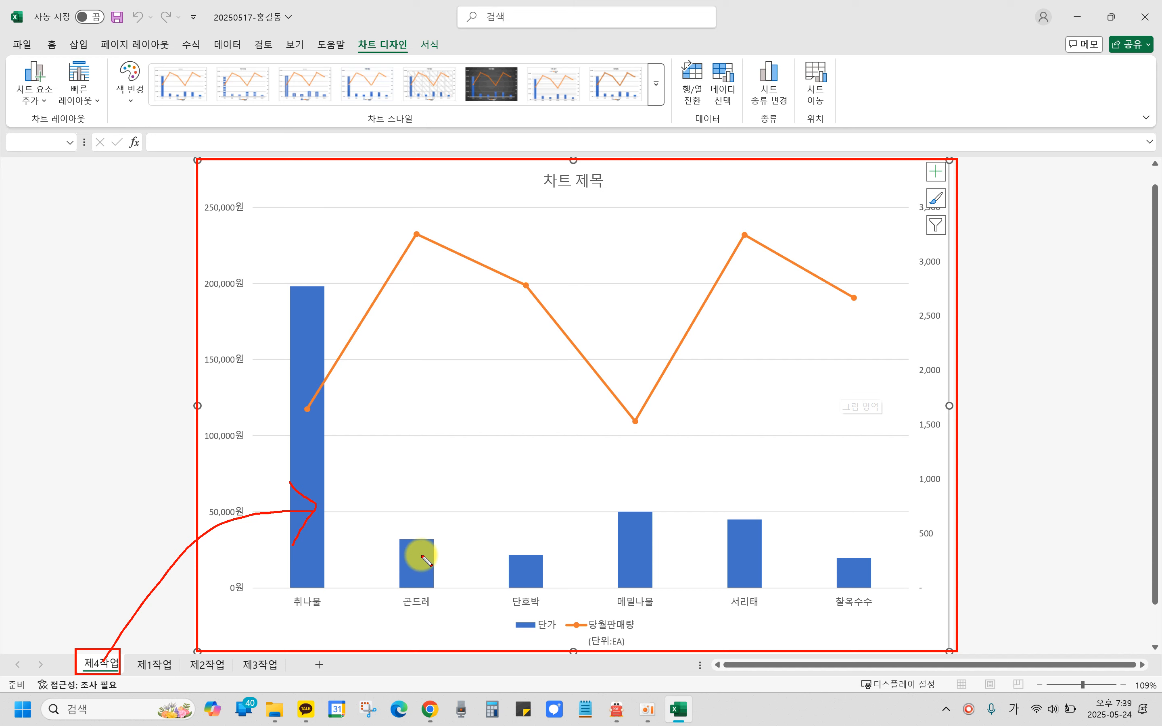
pyautogui.press('e')
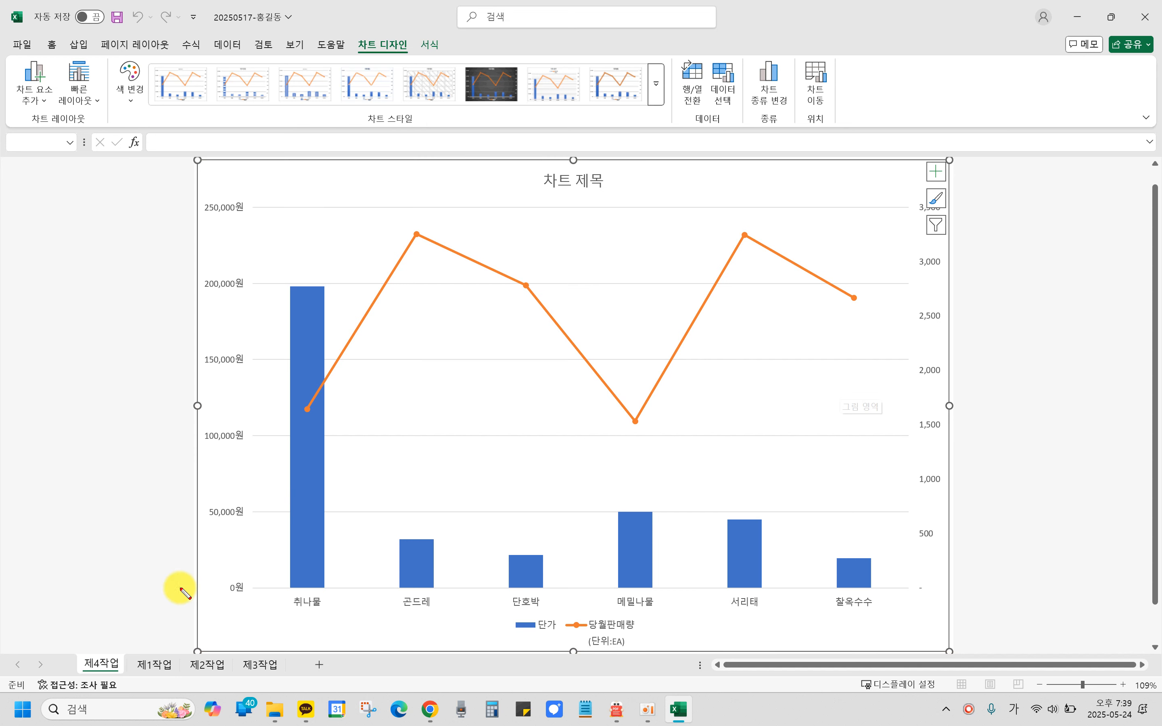
pyautogui.moveTo(73, 647); pyautogui.dragTo(290, 679)
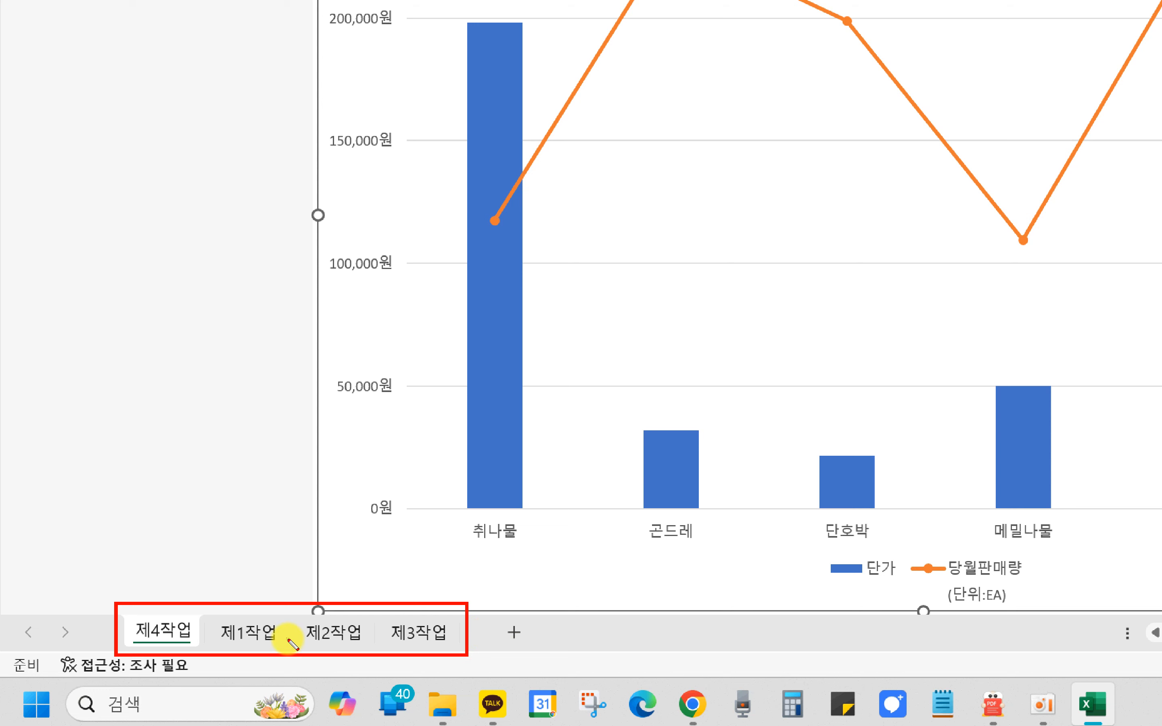
pyautogui.moveTo(288, 653); pyautogui.dragTo(205, 615)
pyautogui.moveTo(112, 606); pyautogui.dragTo(194, 659)
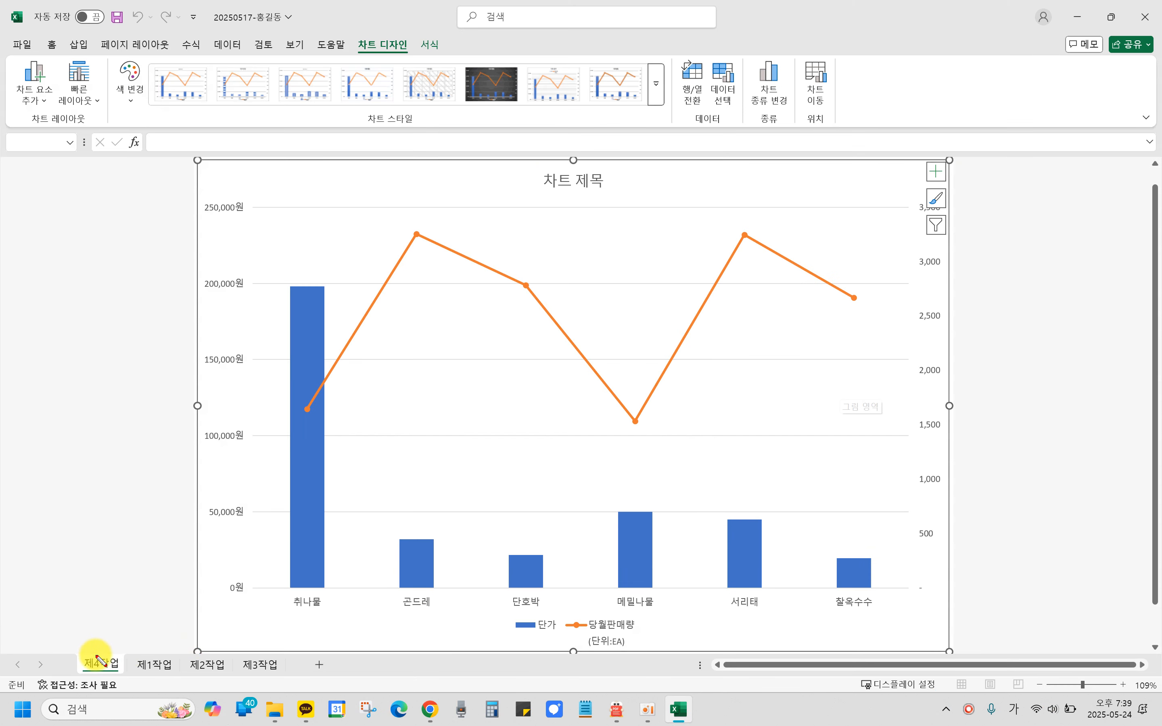
# Move the 제4작업 sheet to the end of the workbook, after 제3작업.
pyautogui.moveTo(102, 663)
pyautogui.mouseDown()
pyautogui.moveTo(294, 674)
pyautogui.moveTo(283, 681)
pyautogui.mouseUp()
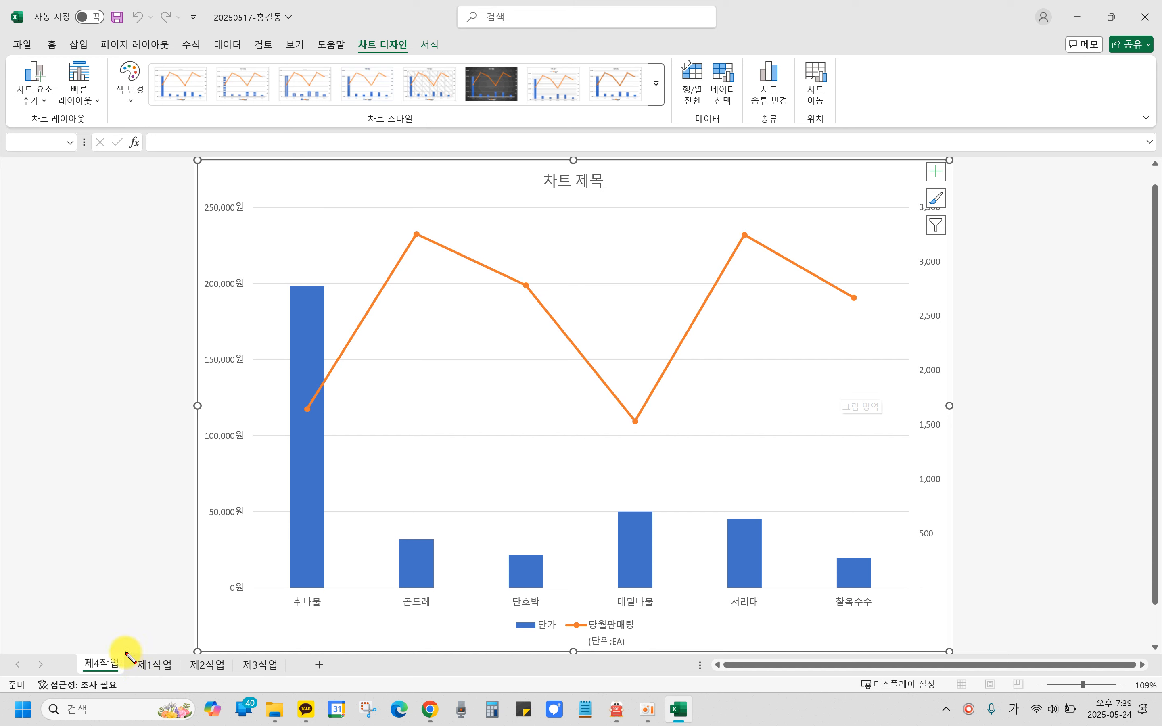
pyautogui.moveTo(126, 652)
pyautogui.mouseDown()
pyautogui.moveTo(179, 674)
pyautogui.moveTo(287, 680)
pyautogui.mouseUp()
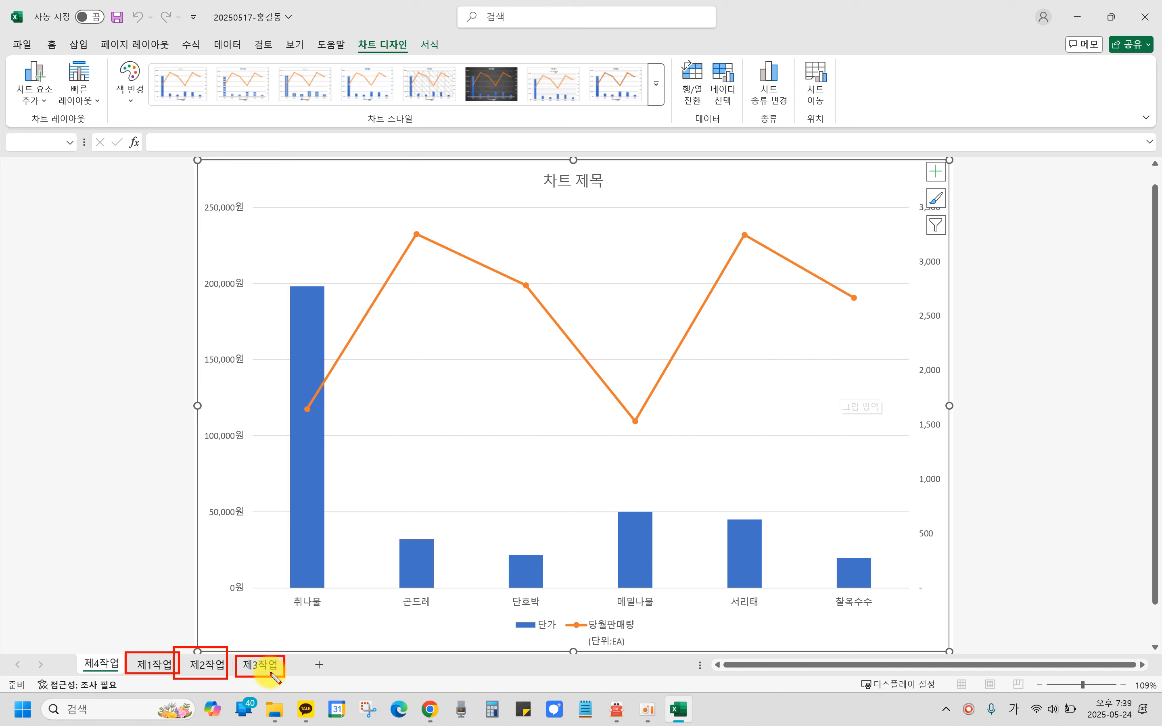
pyautogui.moveTo(70, 644); pyautogui.dragTo(130, 679)
pyautogui.press('Escape')
pyautogui.click(103, 668)
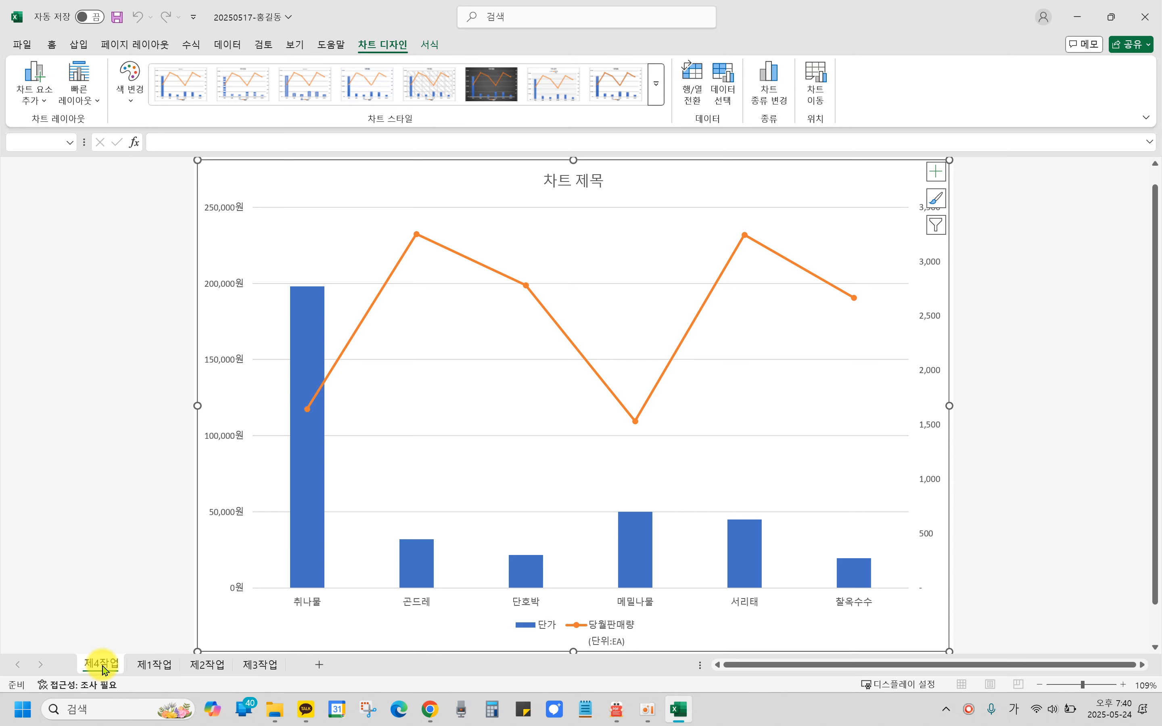
pyautogui.moveTo(103, 668); pyautogui.dragTo(294, 668)
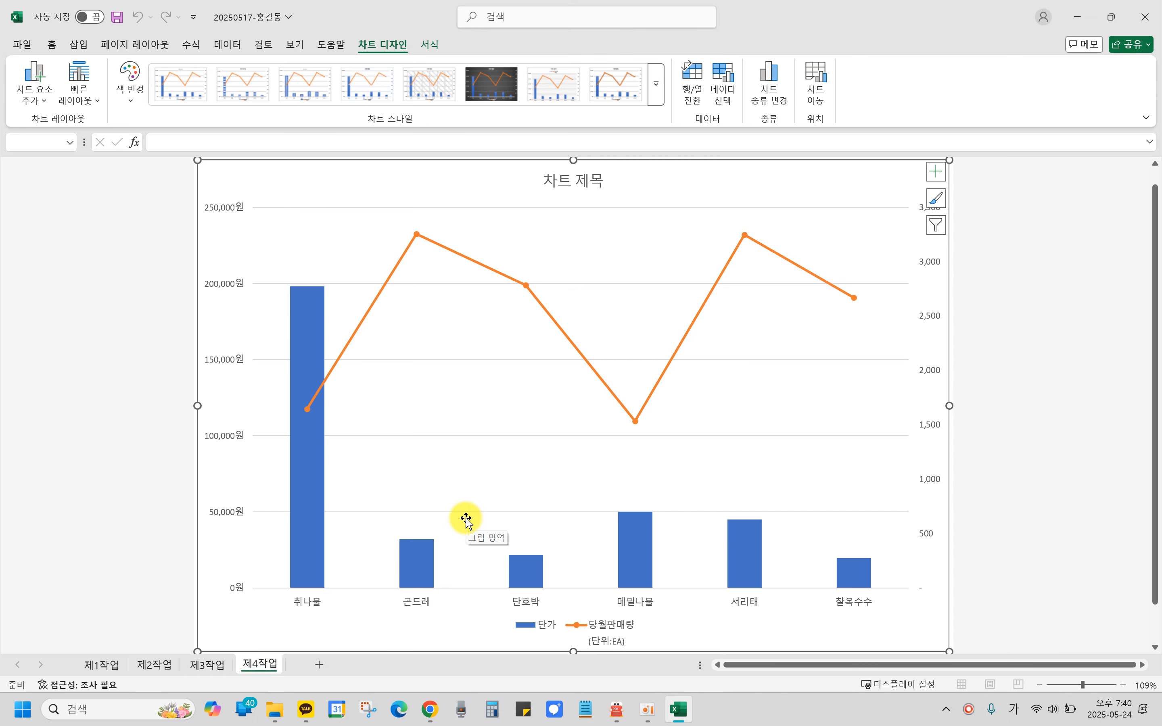
# Switch to the exam PDF and examine the sample chart and the 제4작업 conditions (7), (3) and (4) on chart design tools.
pyautogui.click(619, 713)
pyautogui.scroll(-8, 657, 490)
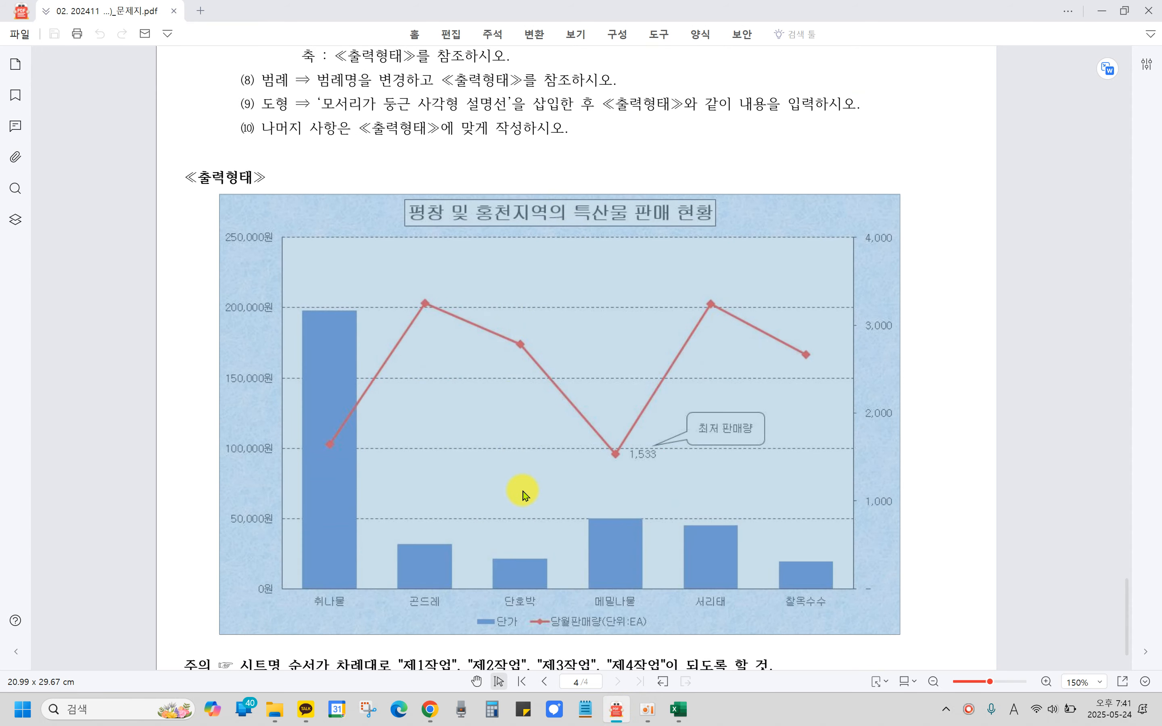
pyautogui.scroll(3, 522, 492)
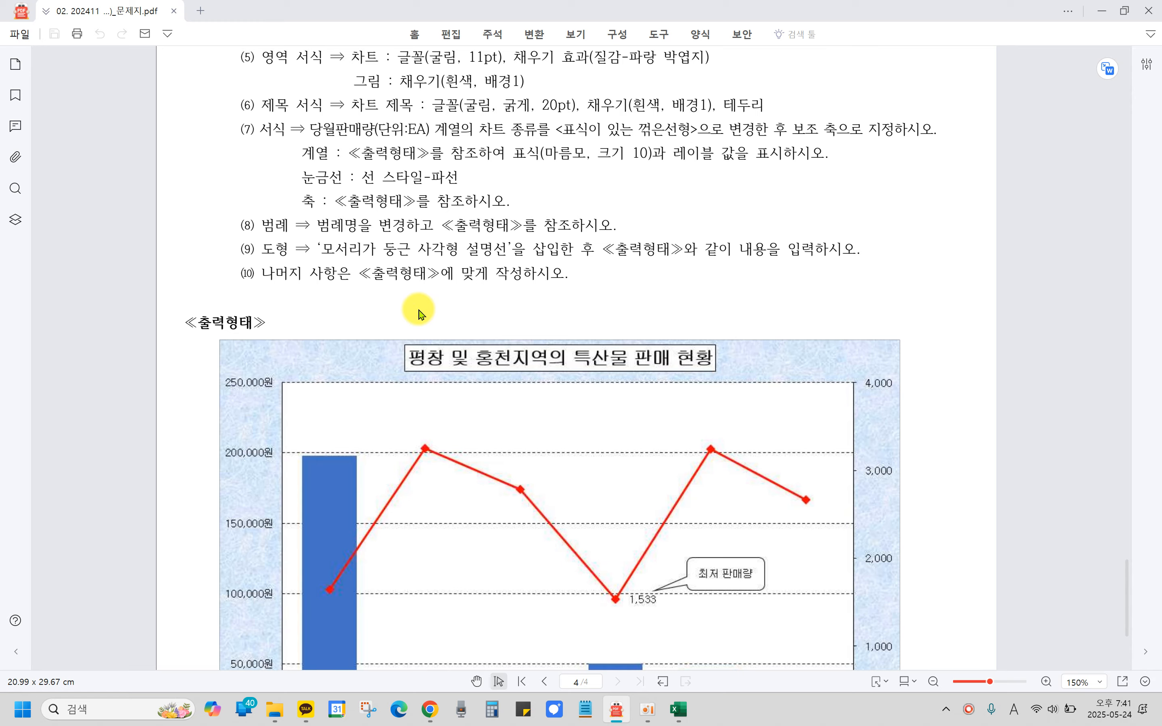
pyautogui.scroll(6, 420, 315)
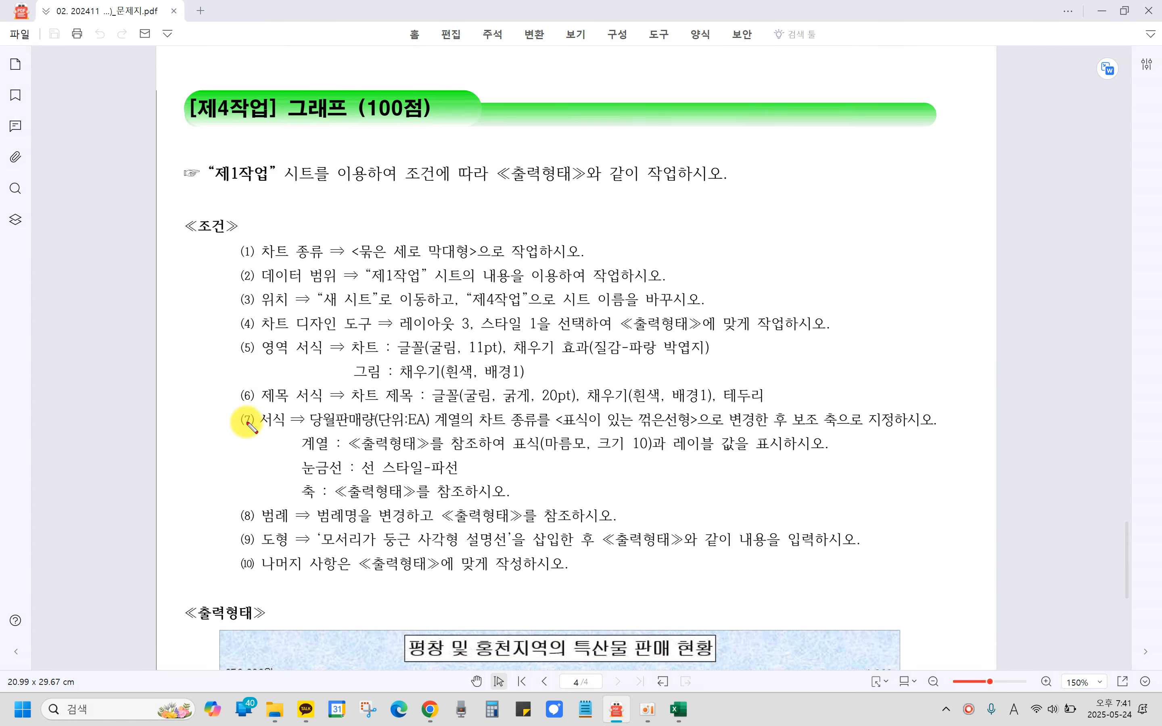
pyautogui.moveTo(227, 410)
pyautogui.mouseDown()
pyautogui.moveTo(929, 414)
pyautogui.moveTo(950, 435)
pyautogui.mouseUp()
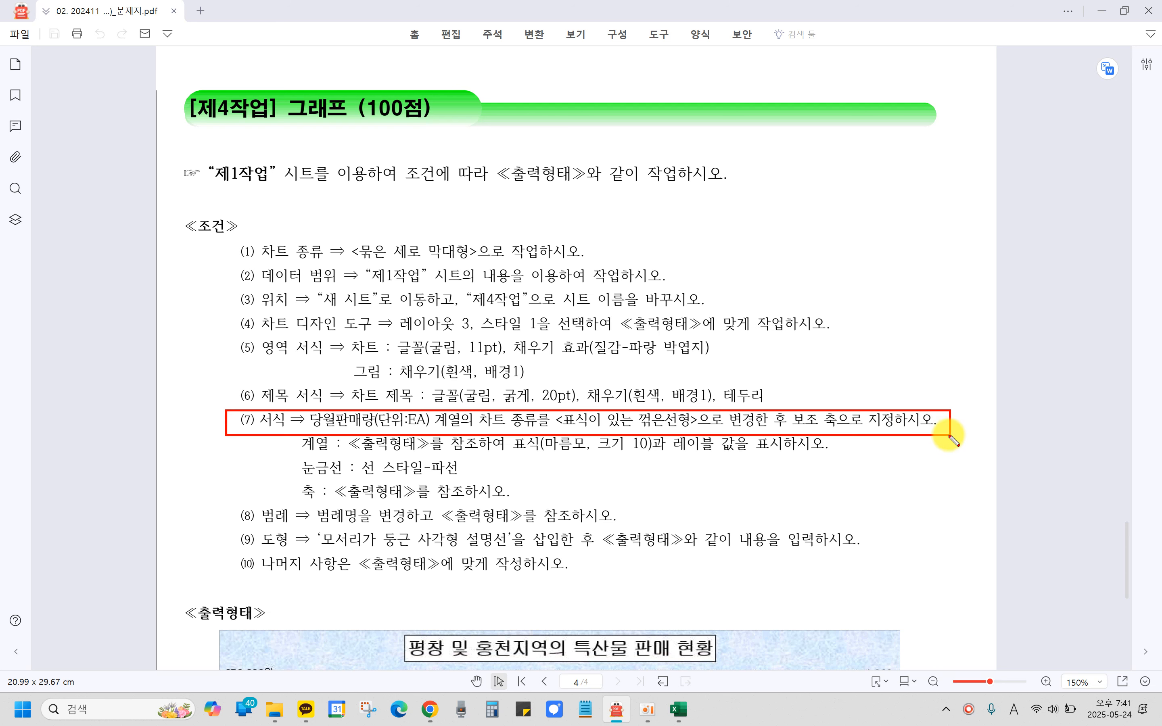
pyautogui.moveTo(228, 293)
pyautogui.mouseDown()
pyautogui.moveTo(656, 296)
pyautogui.moveTo(708, 307)
pyautogui.mouseUp()
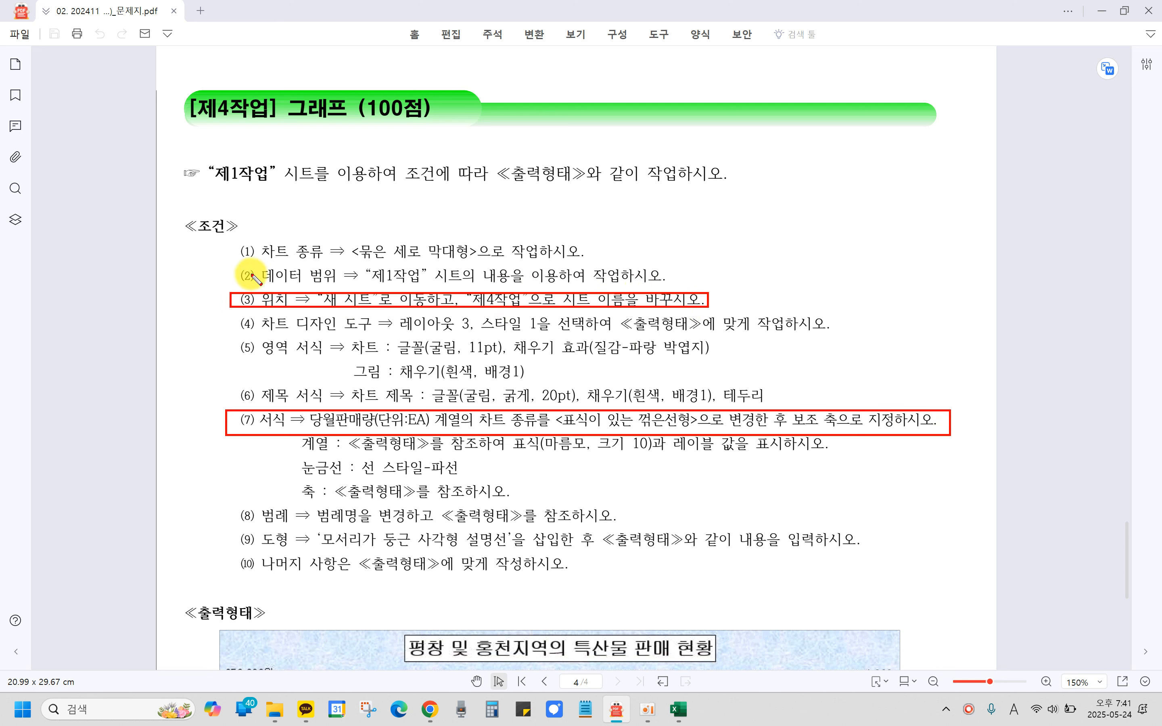
pyautogui.press('Delete')
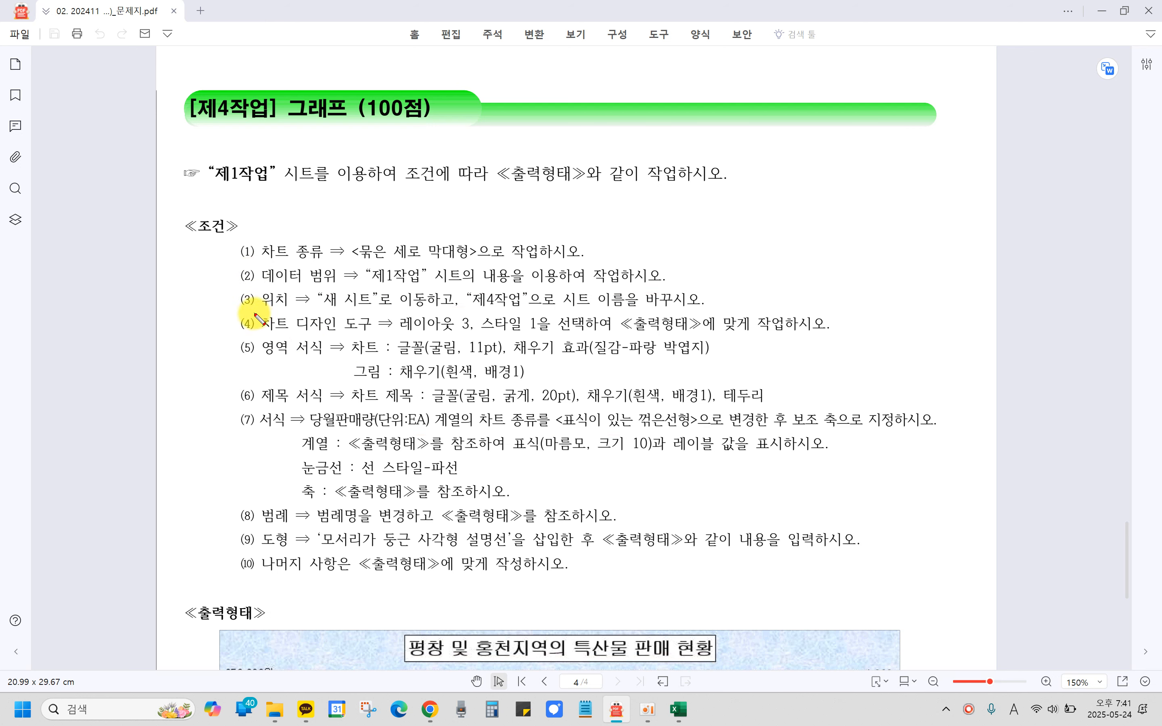
pyautogui.moveTo(254, 309); pyautogui.dragTo(373, 337)
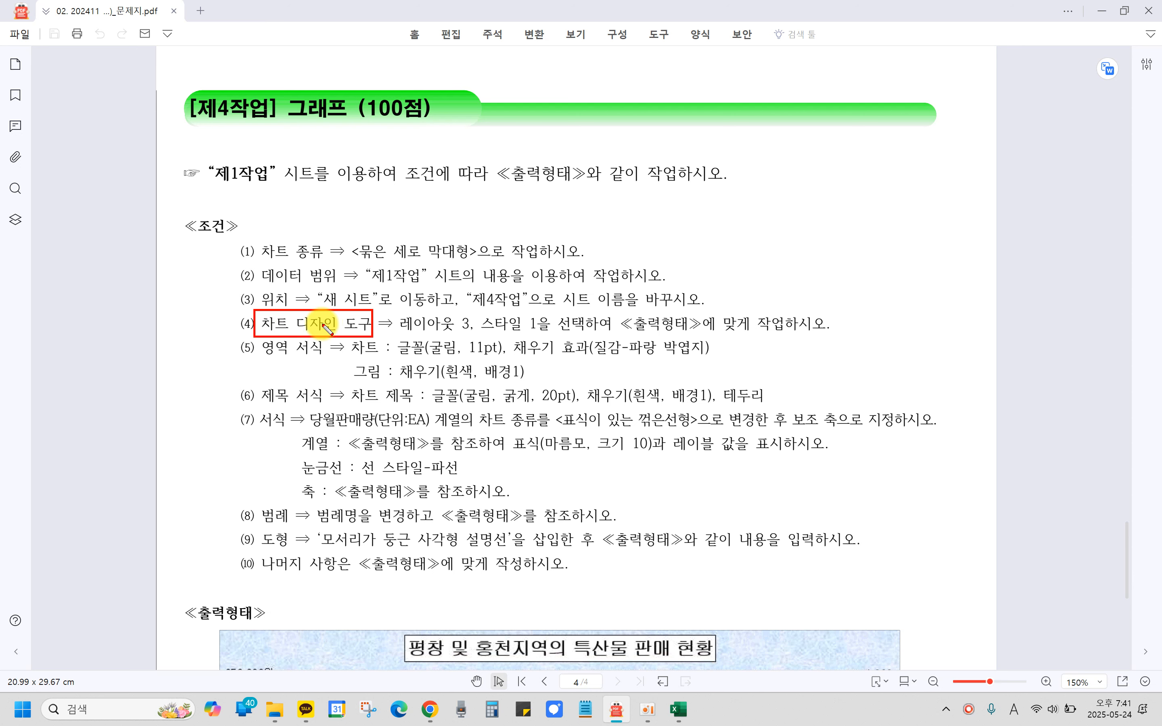
pyautogui.moveTo(394, 312)
pyautogui.mouseDown()
pyautogui.moveTo(518, 335)
pyautogui.moveTo(854, 336)
pyautogui.mouseUp()
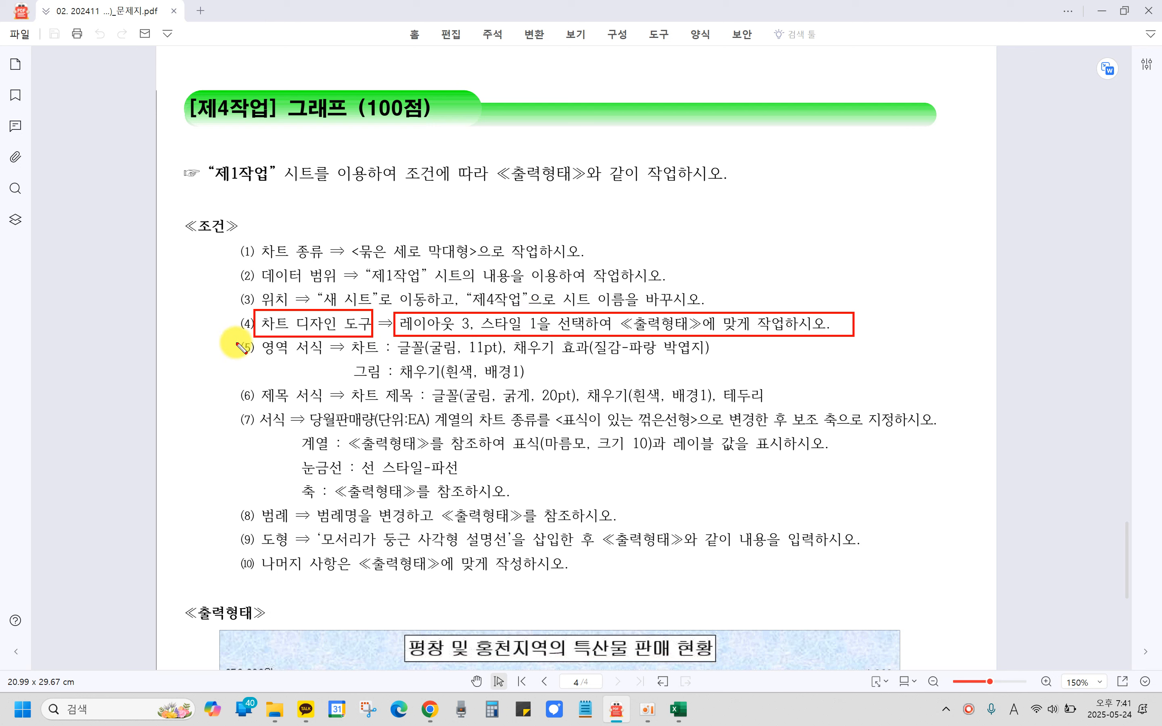
# Read condition (4) in the exam PDF for the required chart layout and chart style.
pyautogui.press('ctrl')
pyautogui.press('ctrl')
pyautogui.press('ctrl')
pyautogui.moveTo(388, 313)
pyautogui.mouseDown()
pyautogui.moveTo(389, 324)
pyautogui.moveTo(549, 339)
pyautogui.mouseUp()
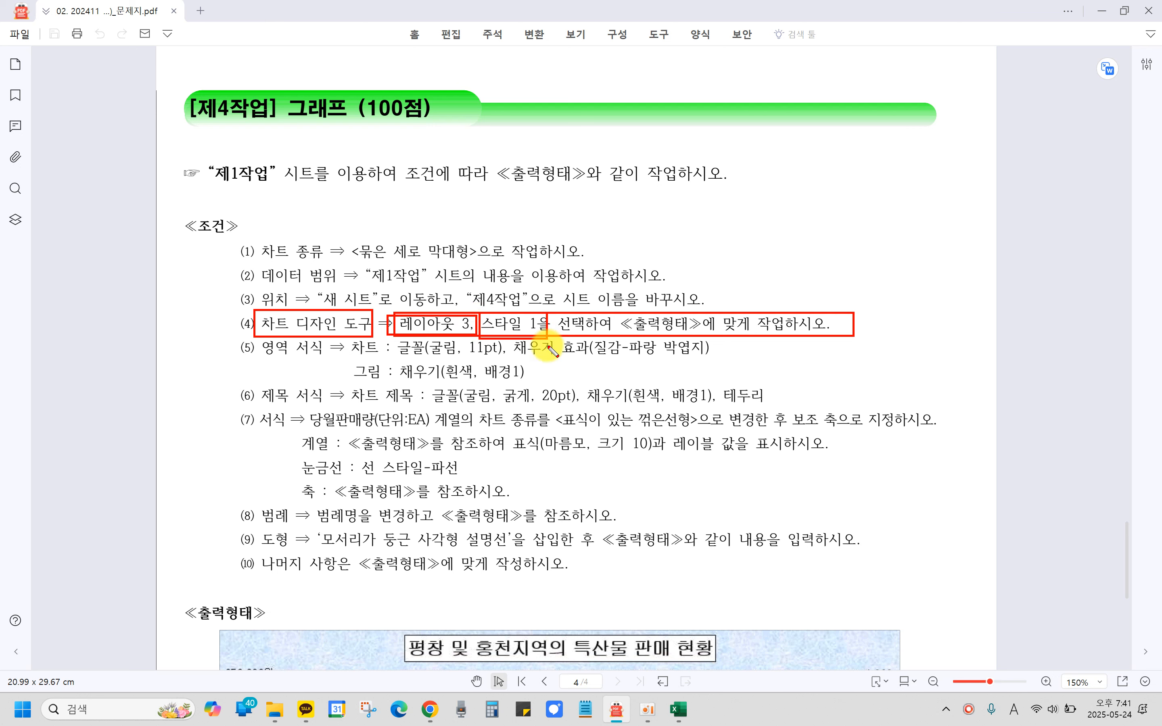
# Switch to the Excel workbook and apply the quick layout 레이아웃 3 to the 제4작업 chart.
pyautogui.click(676, 713)
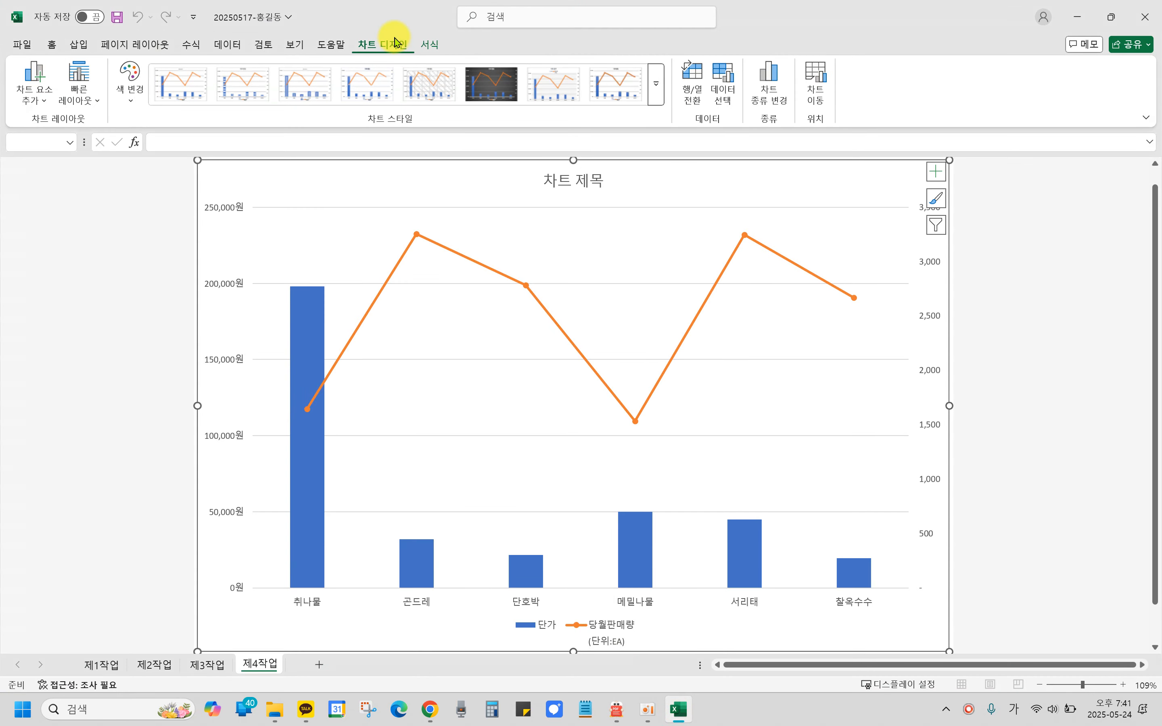
pyautogui.click(393, 46)
pyautogui.click(393, 46)
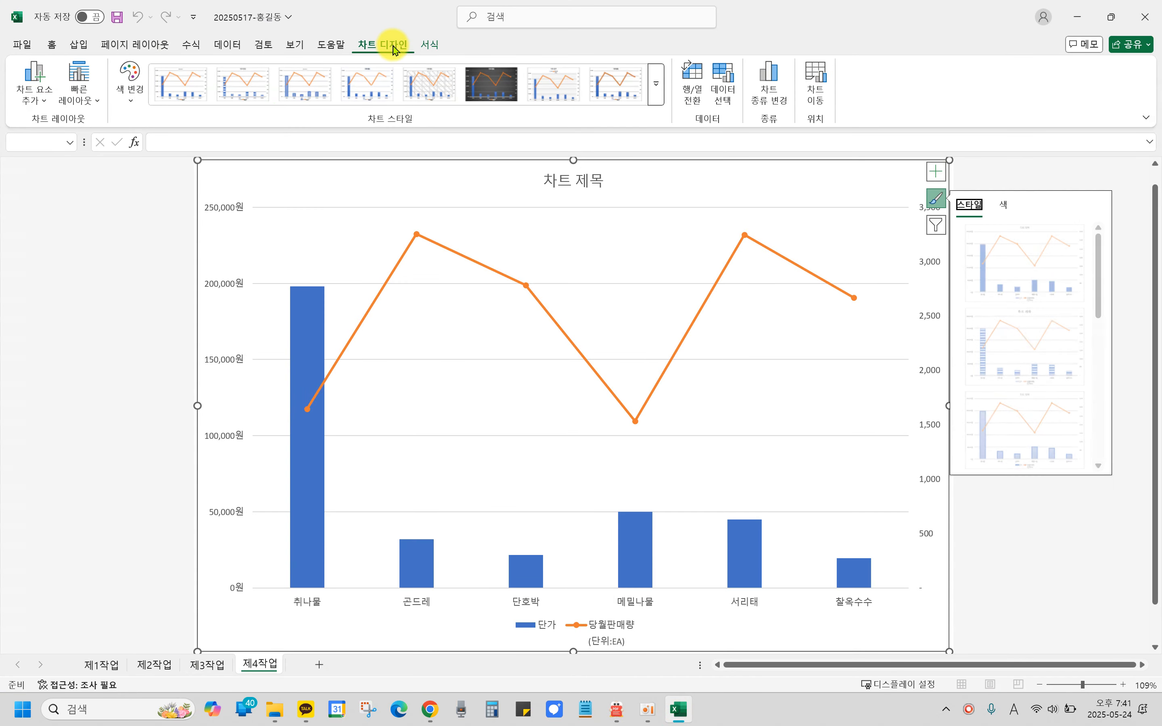
pyautogui.hotkey('ctrl', '2')
pyautogui.moveTo(345, 32)
pyautogui.mouseDown()
pyautogui.moveTo(409, 30)
pyautogui.moveTo(413, 52)
pyautogui.mouseUp()
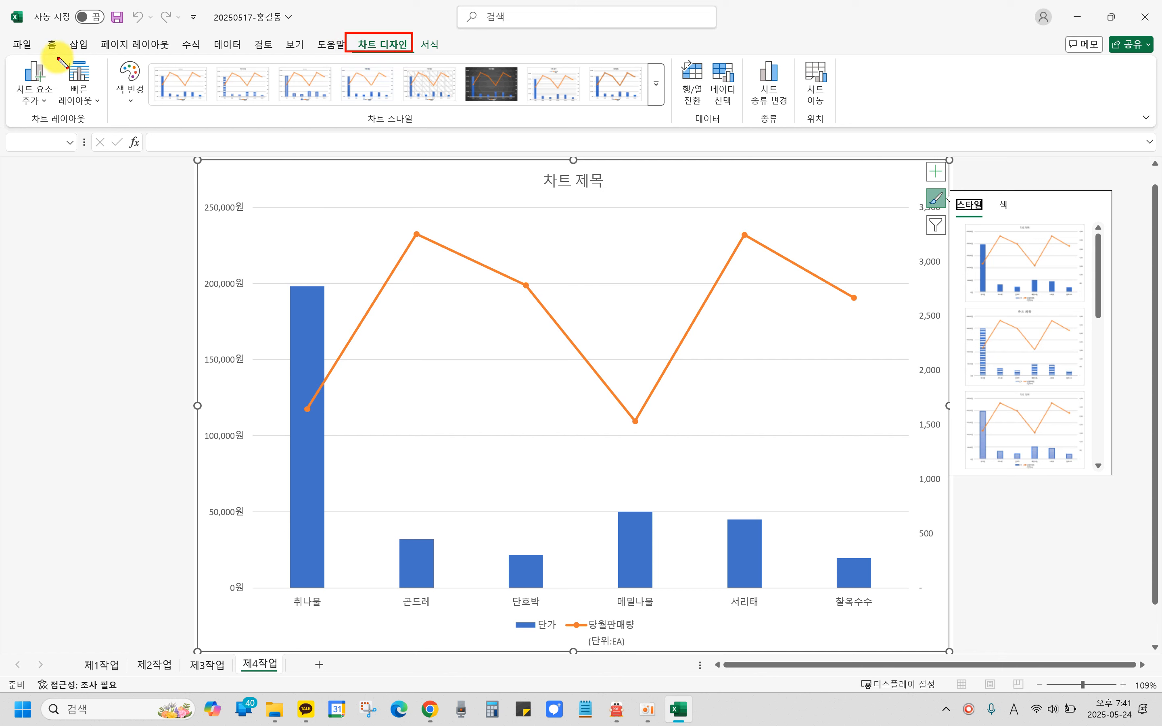
pyautogui.moveTo(54, 55); pyautogui.dragTo(106, 113)
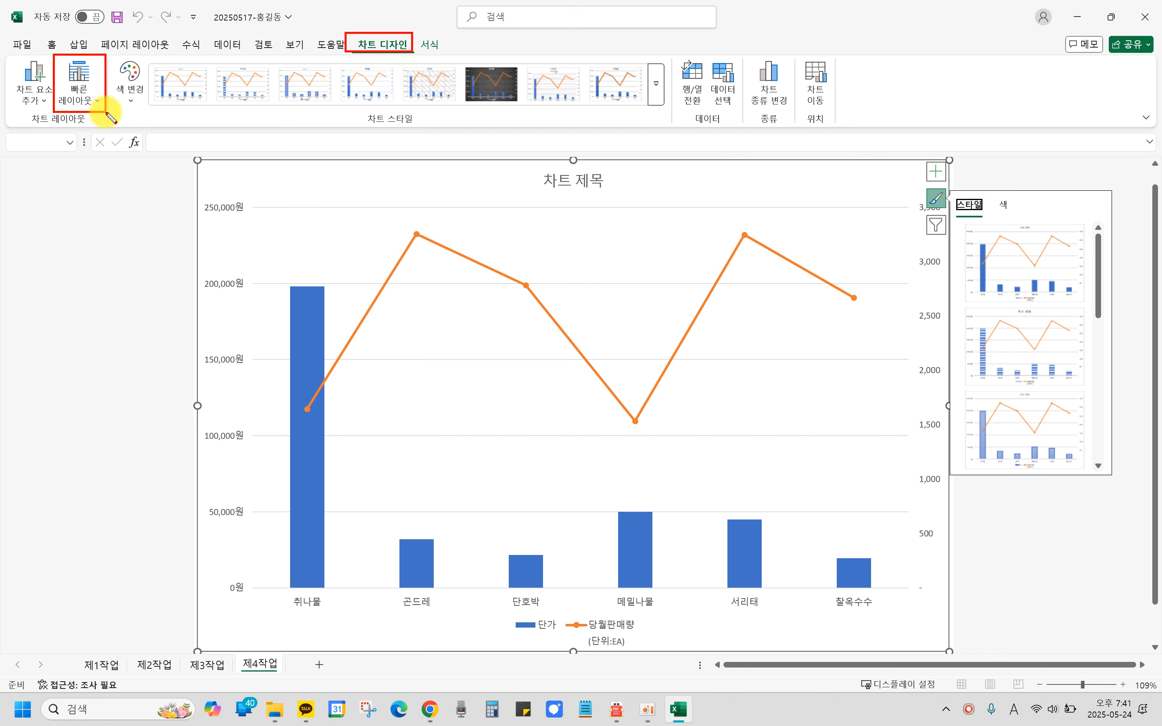
pyautogui.press('Escape')
pyautogui.click(81, 91)
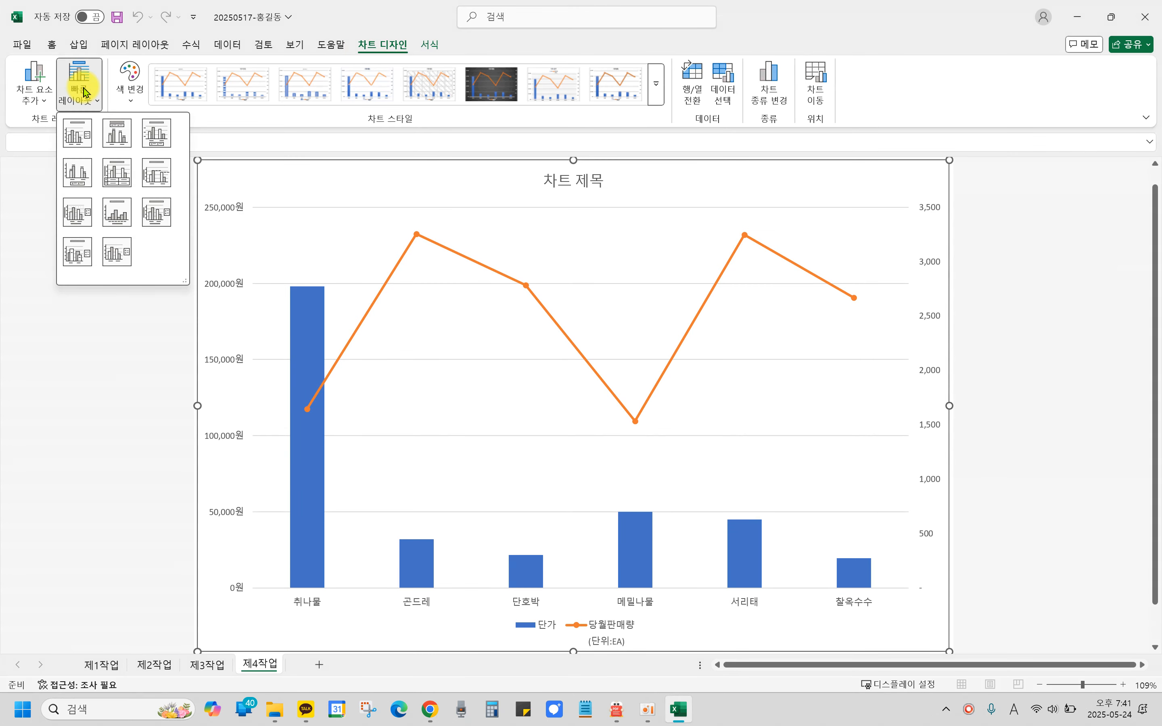
pyautogui.hotkey('ctrl', '2')
pyautogui.moveTo(56, 112)
pyautogui.mouseDown()
pyautogui.moveTo(164, 292)
pyautogui.moveTo(189, 281)
pyautogui.mouseUp()
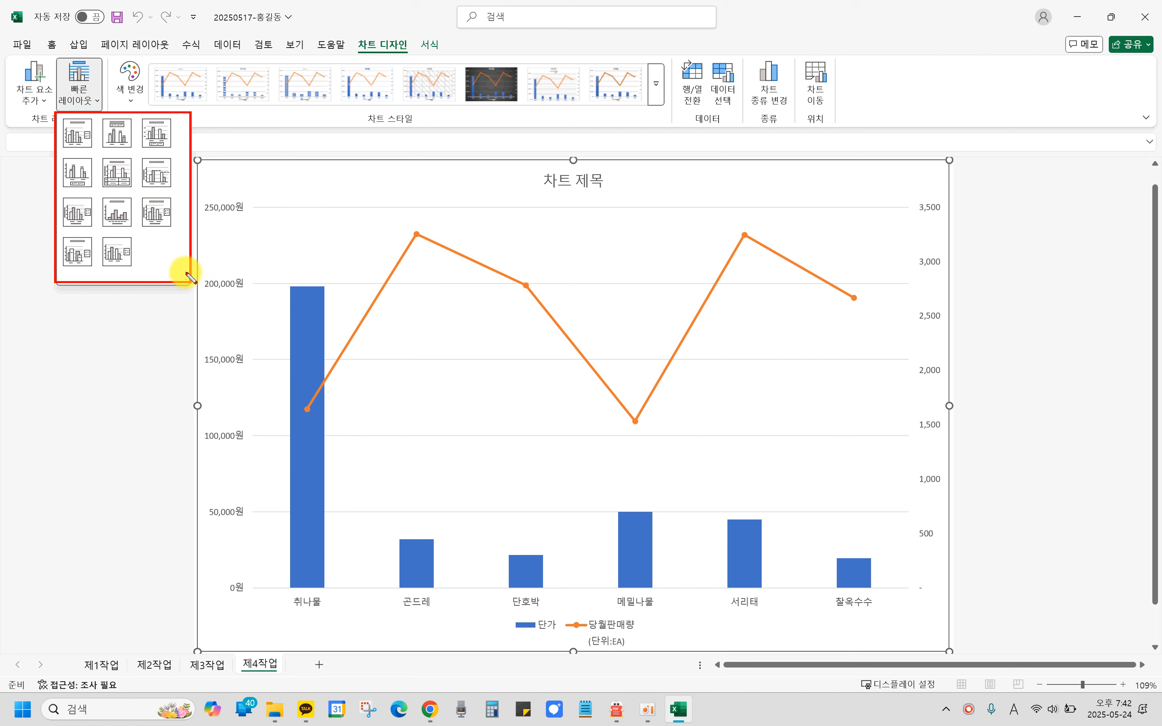
pyautogui.moveTo(78, 123)
pyautogui.mouseDown()
pyautogui.moveTo(78, 155)
pyautogui.moveTo(131, 141)
pyautogui.moveTo(170, 155)
pyautogui.mouseUp()
pyautogui.moveTo(77, 168)
pyautogui.mouseDown()
pyautogui.moveTo(97, 182)
pyautogui.moveTo(85, 191)
pyautogui.moveTo(121, 181)
pyautogui.mouseUp()
pyautogui.press('Escape')
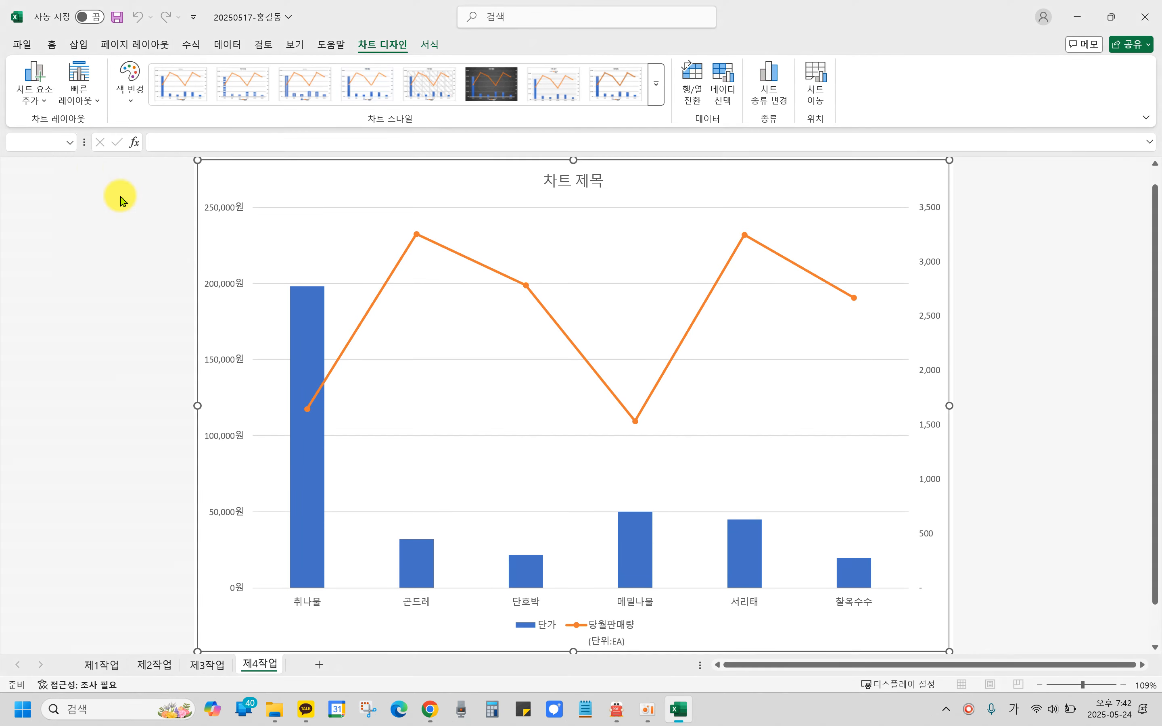
pyautogui.click(79, 91)
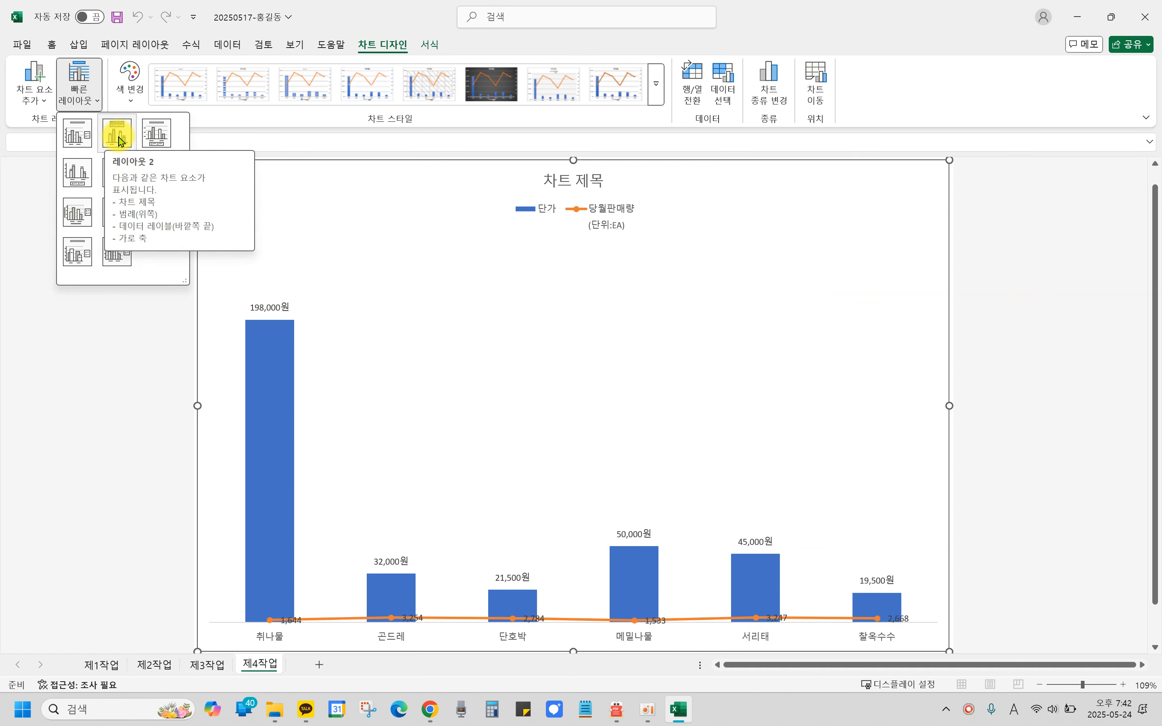
pyautogui.click(159, 138)
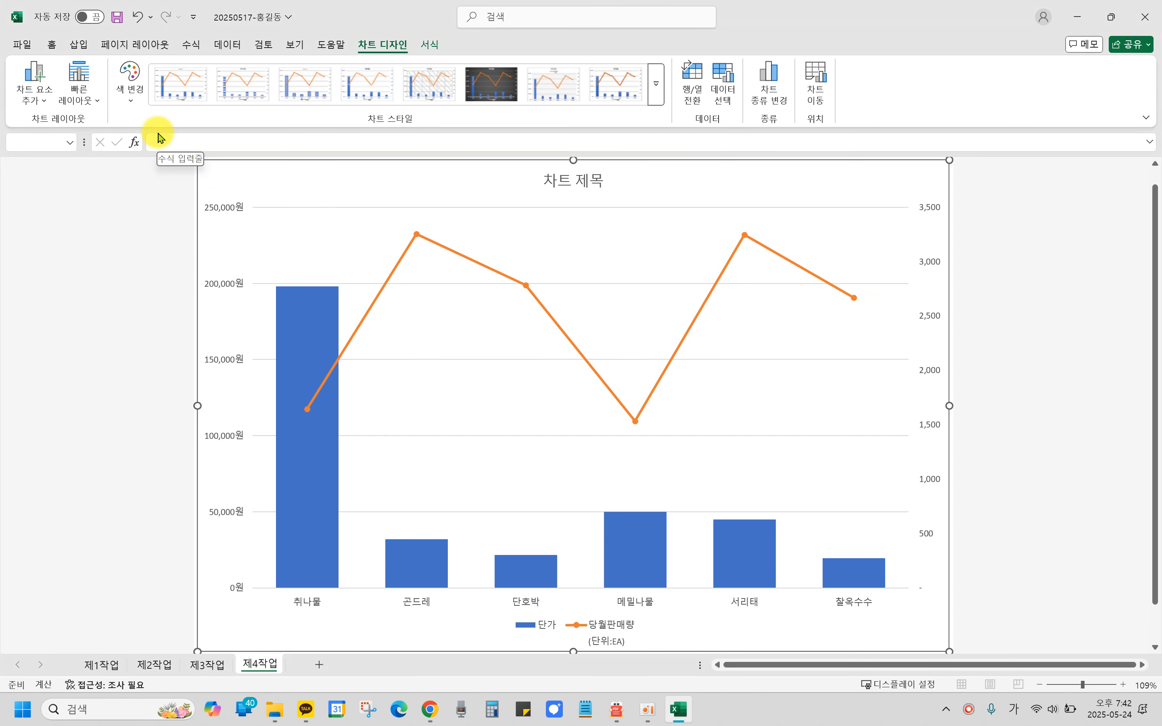
# Apply the chart style 스타일 1 to the 제4작업 chart.
pyautogui.moveTo(356, 110); pyautogui.dragTo(423, 128)
pyautogui.moveTo(146, 59); pyautogui.dragTo(669, 115)
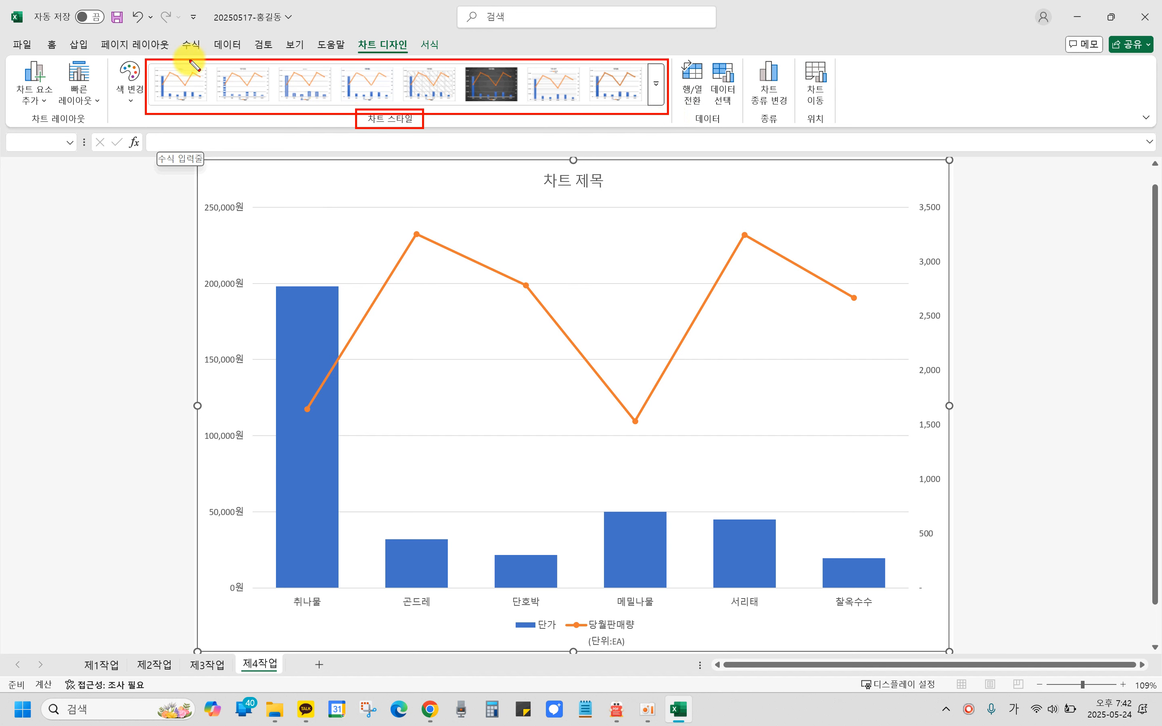
pyautogui.moveTo(138, 57); pyautogui.dragTo(210, 110)
pyautogui.press('Escape')
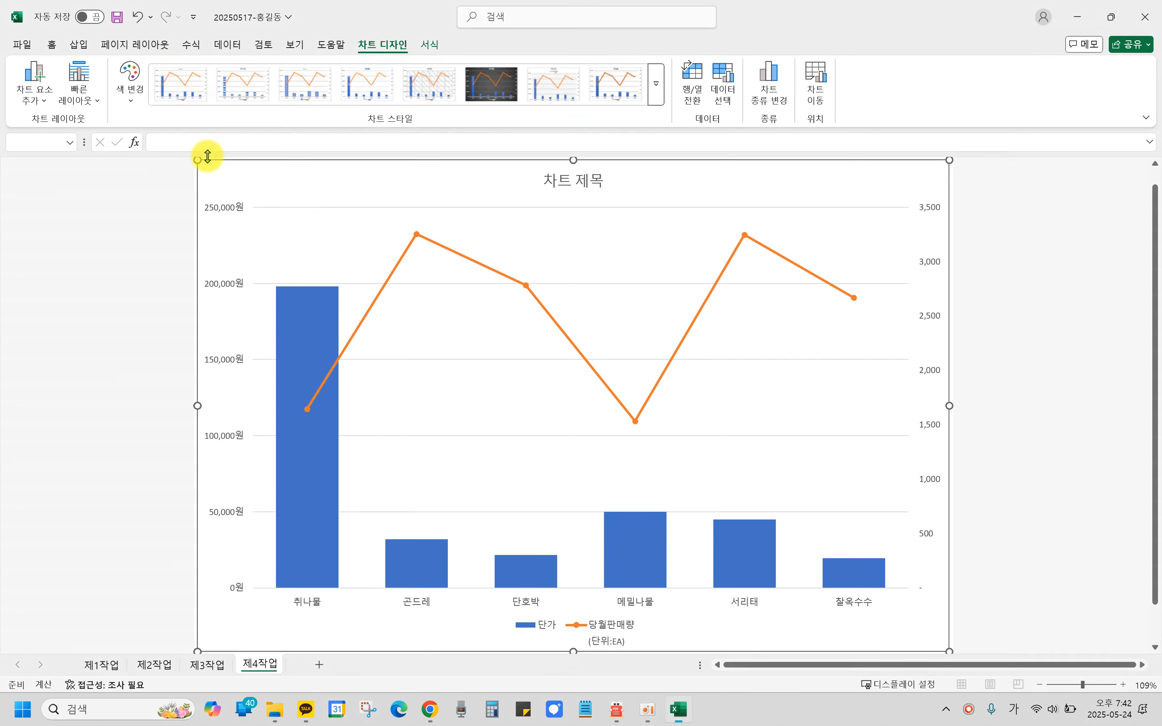
pyautogui.click(187, 100)
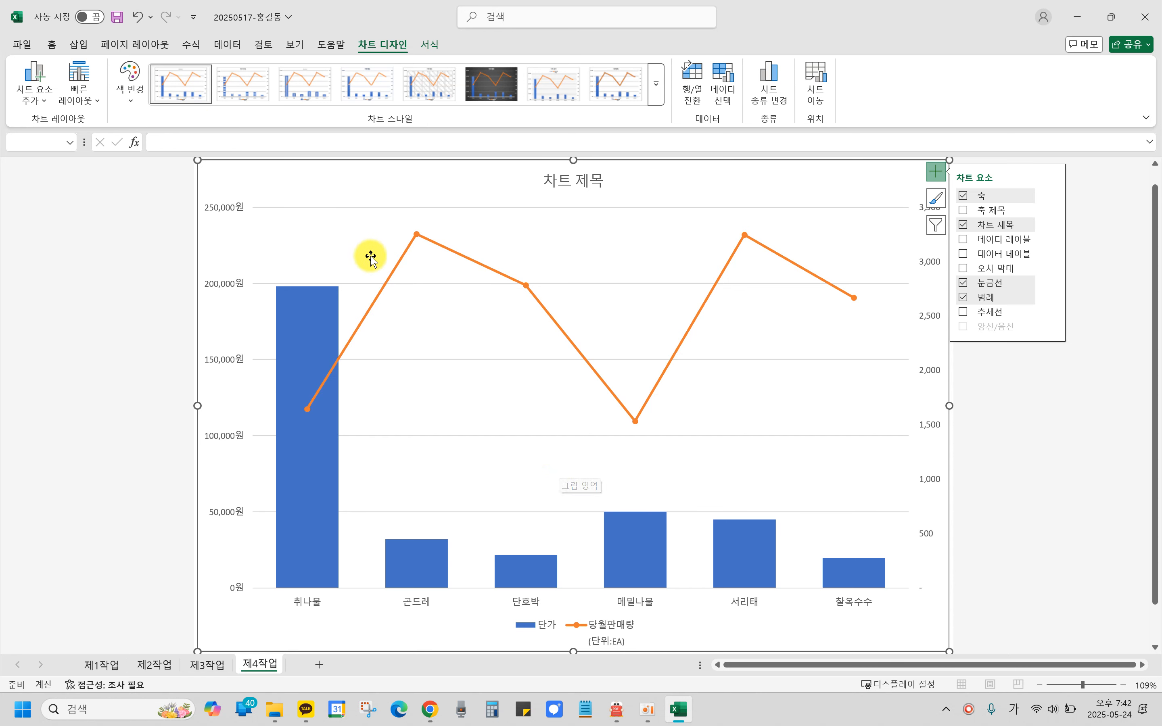
pyautogui.click(185, 95)
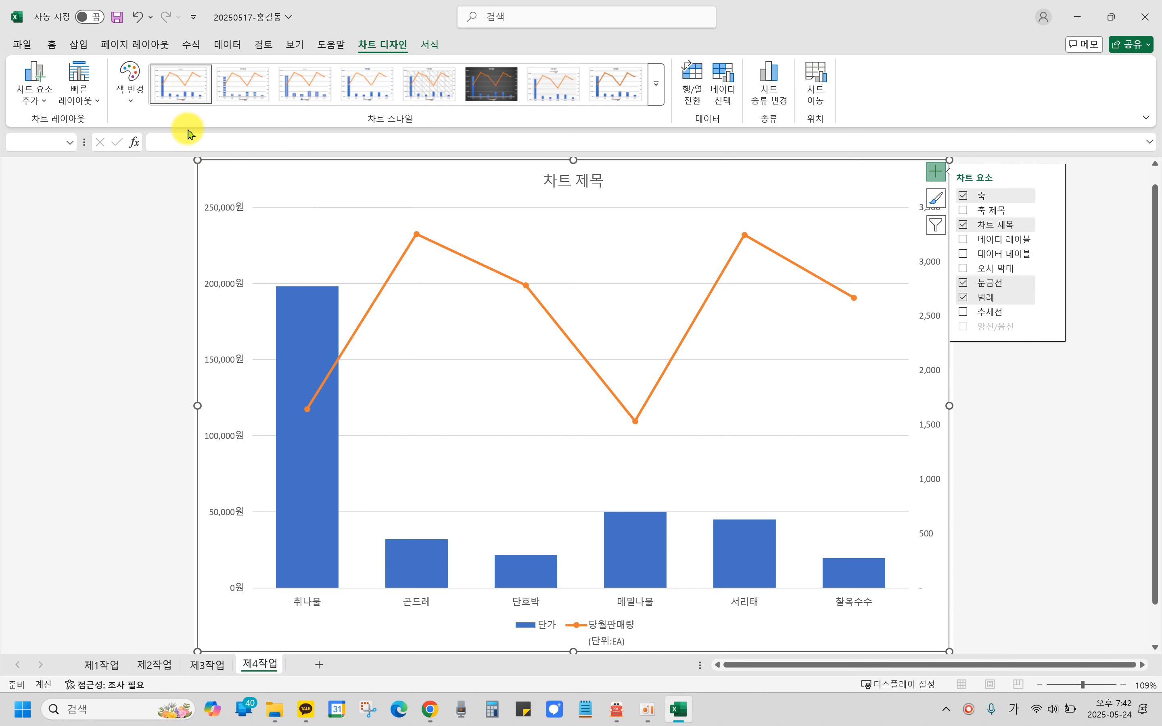
# Switch to the exam PDF and review conditions (3) and (4) on chart location and chart design.
pyautogui.click(617, 709)
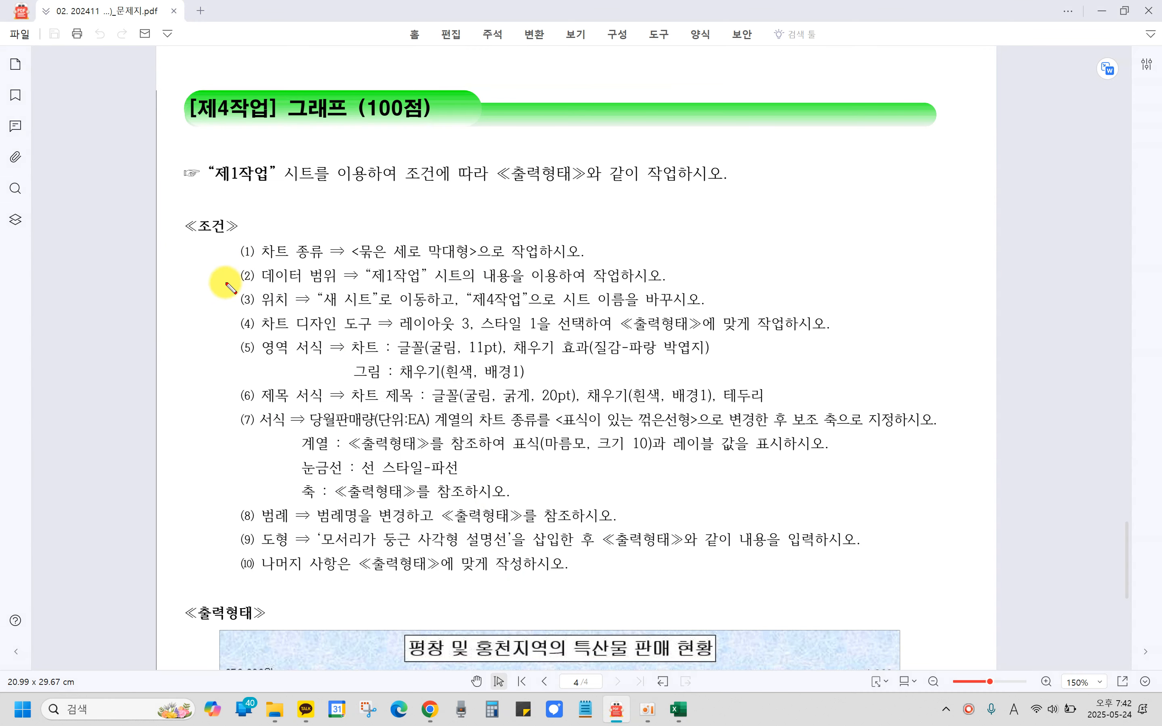
pyautogui.moveTo(224, 288)
pyautogui.mouseDown()
pyautogui.moveTo(705, 303)
pyautogui.moveTo(841, 344)
pyautogui.mouseUp()
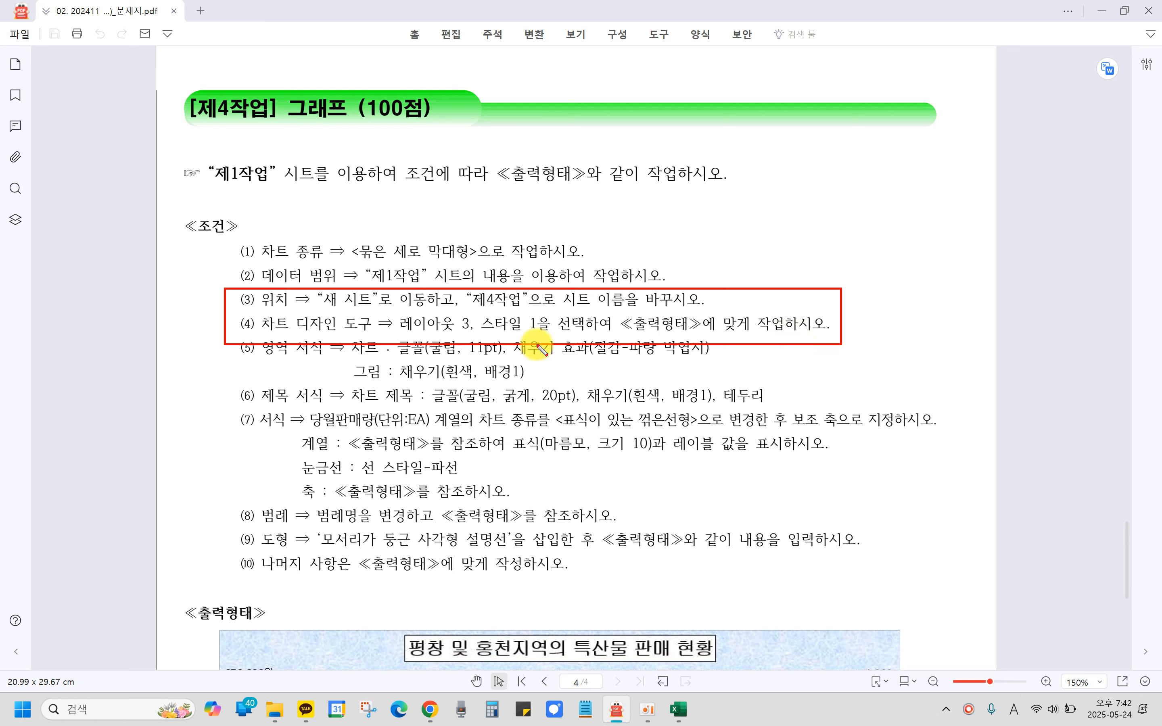
pyautogui.hotkey('ctrl', 'z')
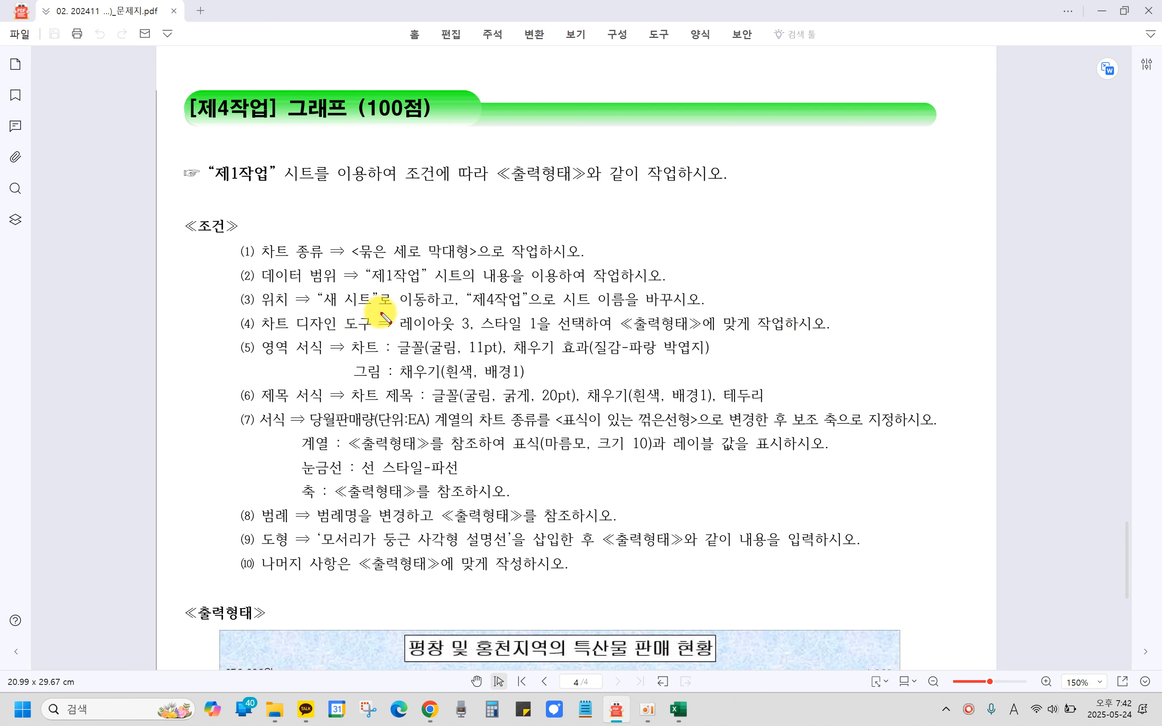
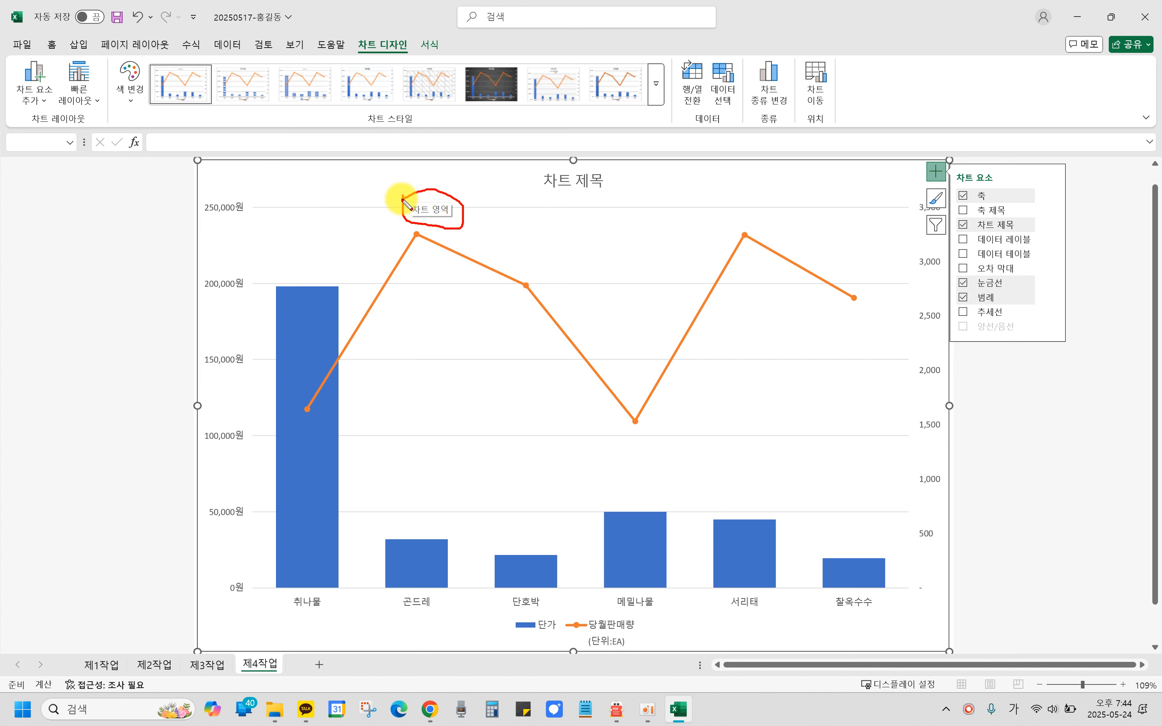
# Distinguish the chart area from the plot area in the Excel chart and open the chart area's formatting options.
pyautogui.press('Escape')
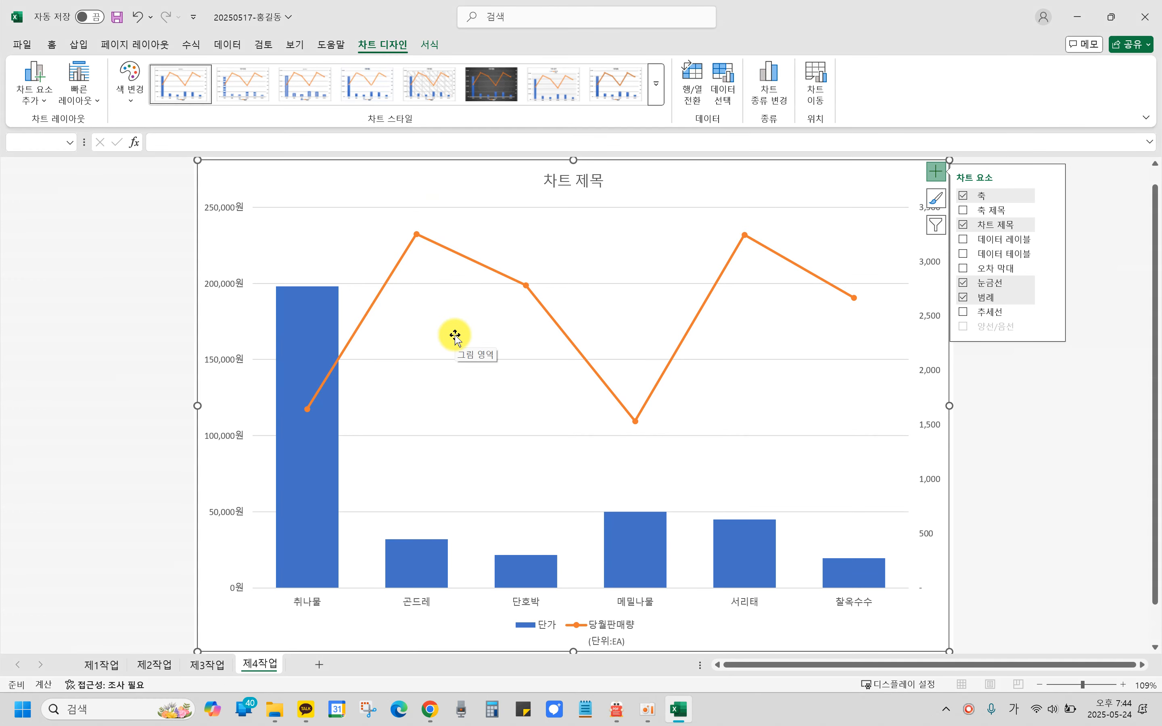
pyautogui.moveTo(495, 371)
pyautogui.mouseDown()
pyautogui.moveTo(443, 354)
pyautogui.moveTo(502, 373)
pyautogui.moveTo(496, 405)
pyautogui.mouseUp()
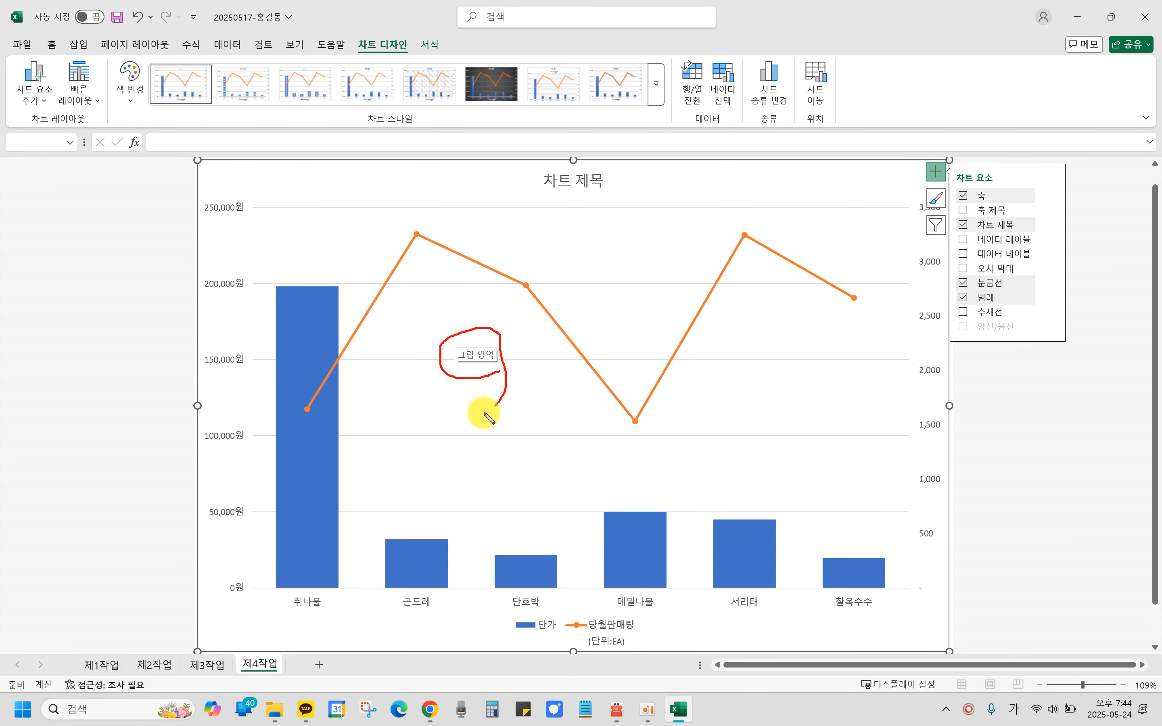
pyautogui.press('Escape')
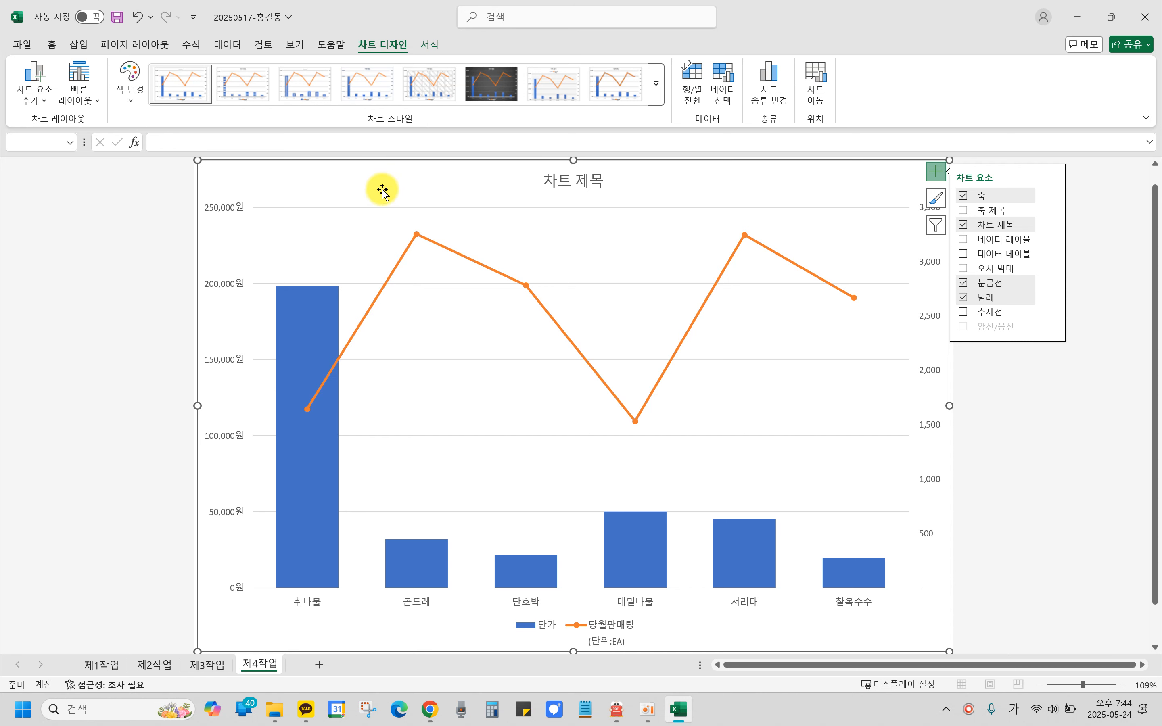
pyautogui.doubleClick(382, 191)
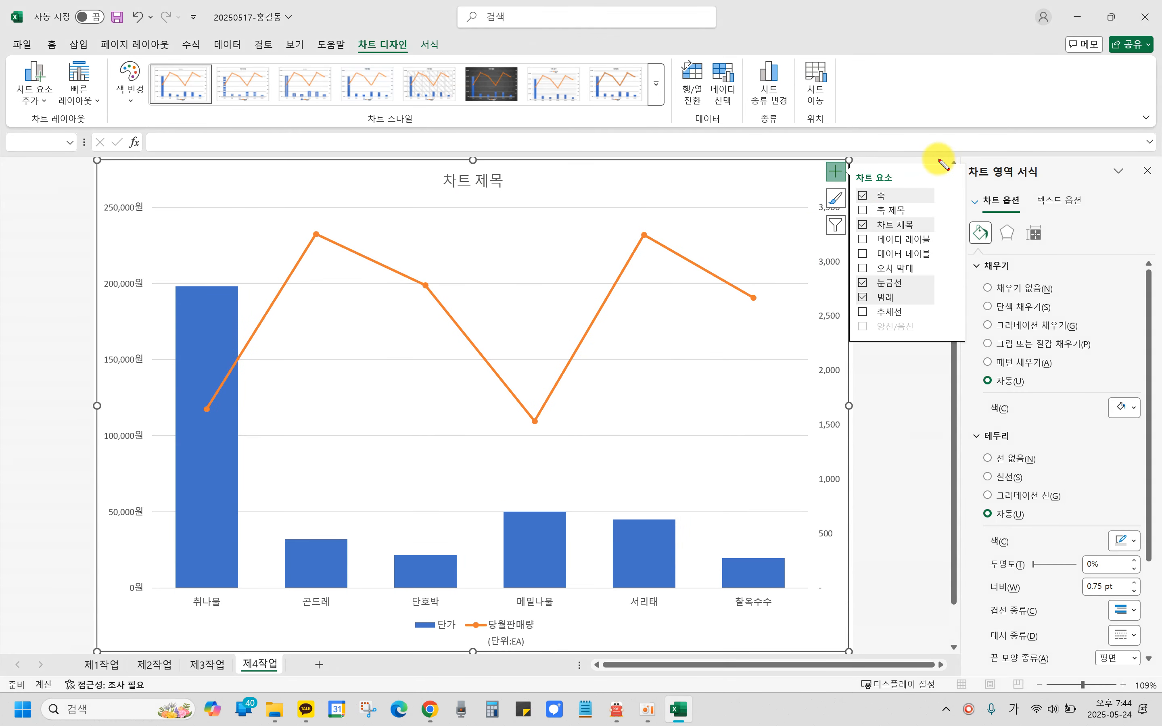
pyautogui.moveTo(960, 156)
pyautogui.mouseDown()
pyautogui.moveTo(1020, 626)
pyautogui.moveTo(1160, 691)
pyautogui.mouseUp()
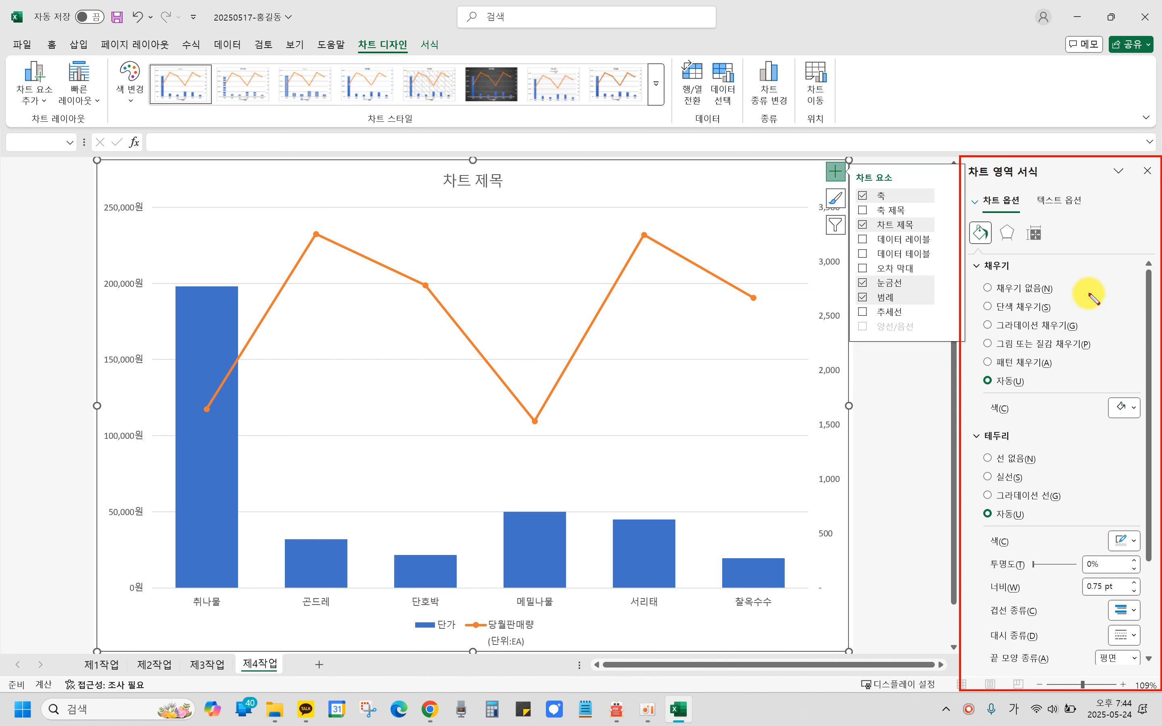
pyautogui.press('Escape')
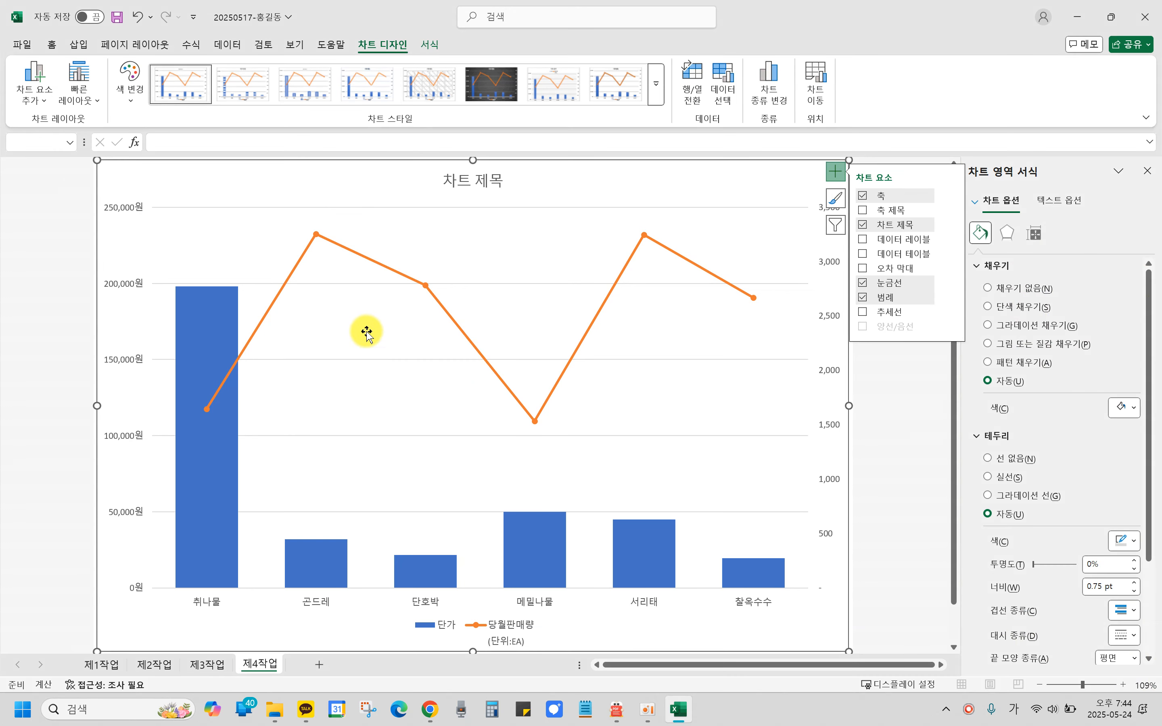
# Select the chart's plot area and examine its formatting options.
pyautogui.click(367, 333)
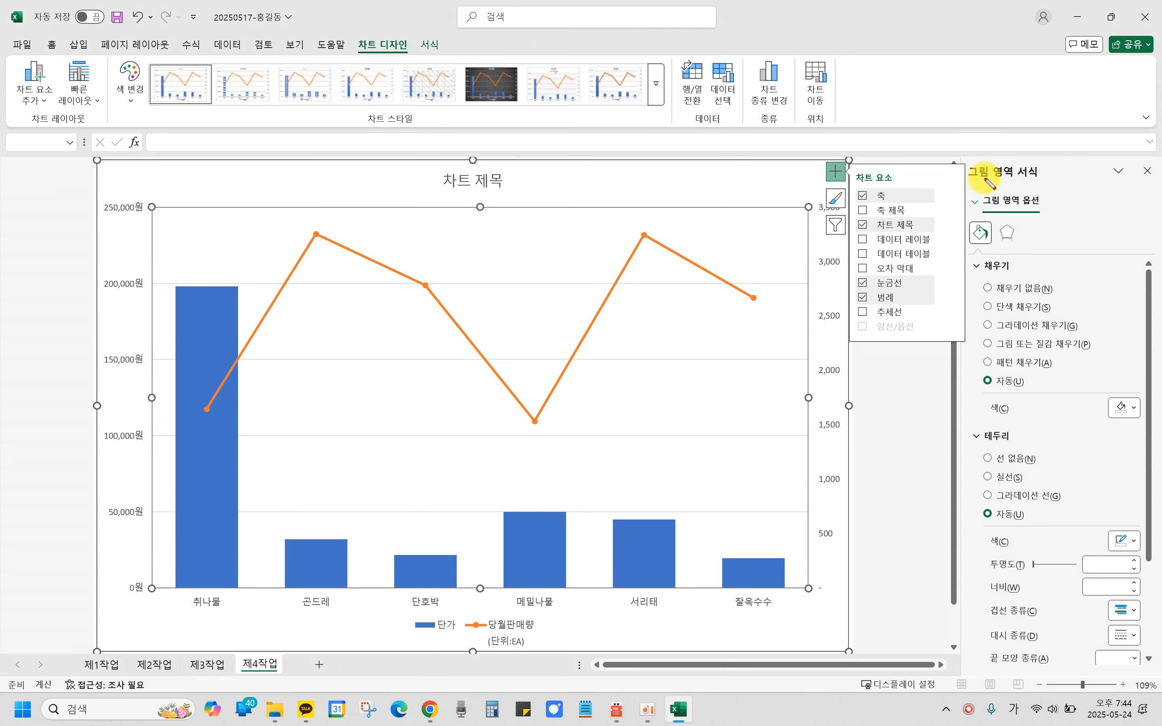
pyautogui.moveTo(963, 163); pyautogui.dragTo(1038, 182)
pyautogui.moveTo(963, 159)
pyautogui.mouseDown()
pyautogui.moveTo(1092, 566)
pyautogui.moveTo(1143, 663)
pyautogui.mouseUp()
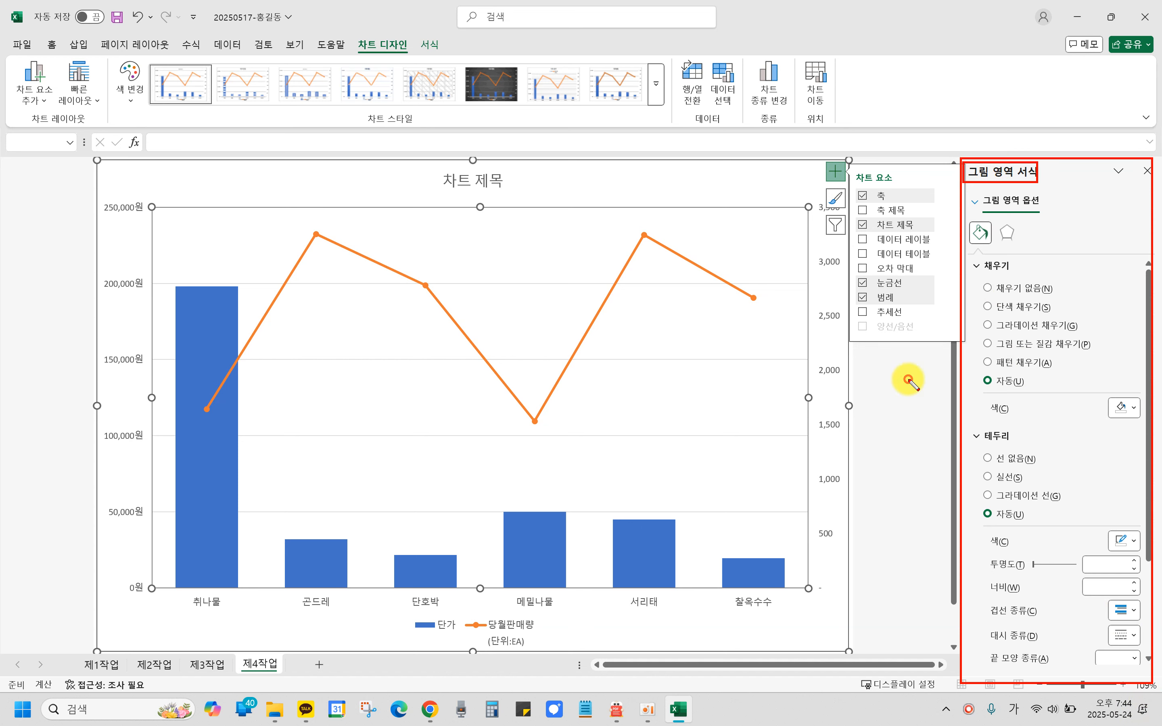
# Close the chart elements list that is open beside the chart.
pyautogui.click(836, 198)
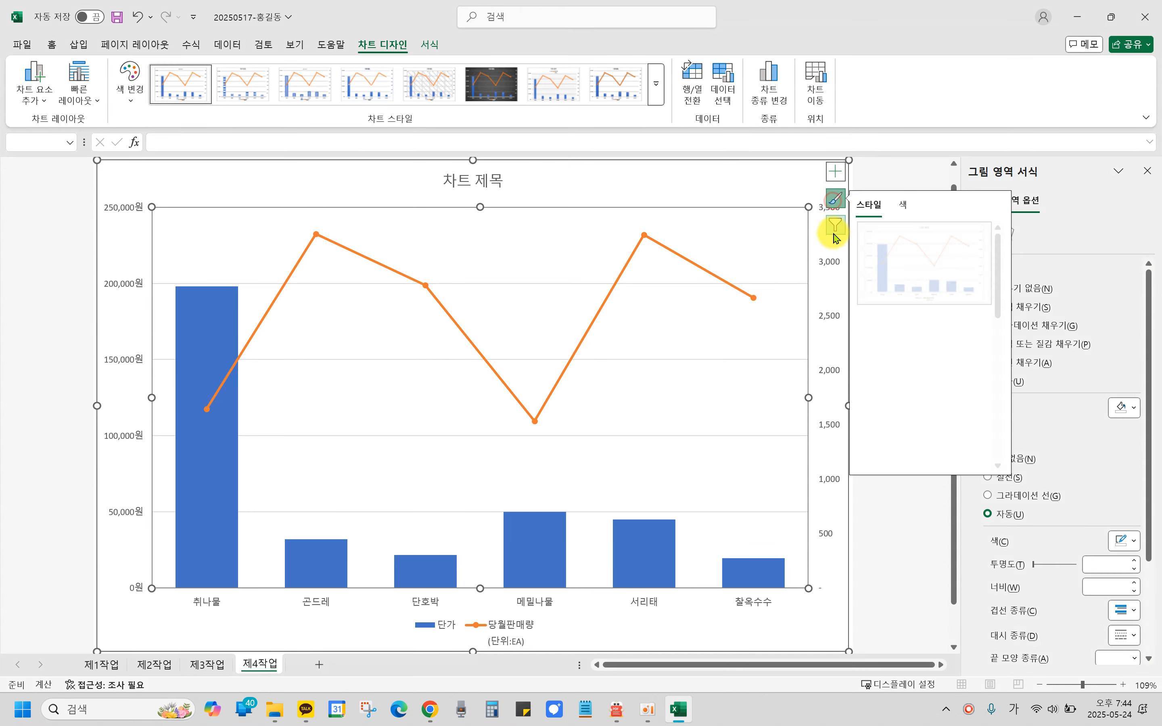
pyautogui.click(836, 224)
pyautogui.click(838, 176)
pyautogui.click(836, 197)
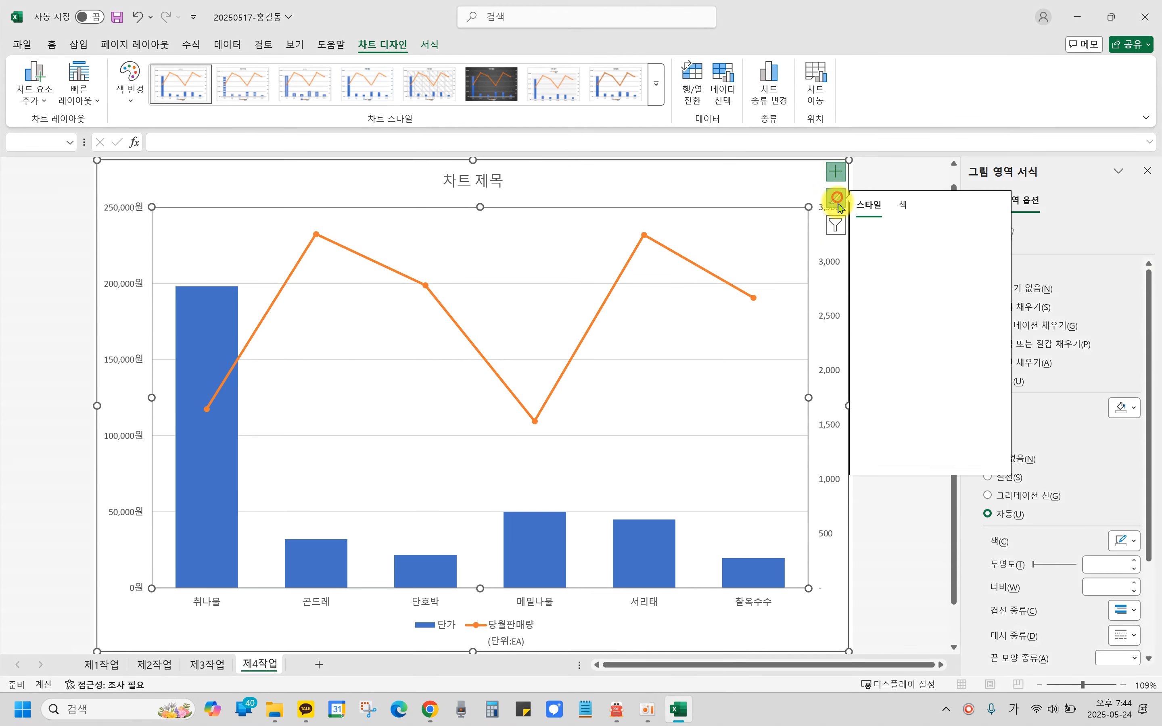
pyautogui.click(836, 224)
pyautogui.click(836, 174)
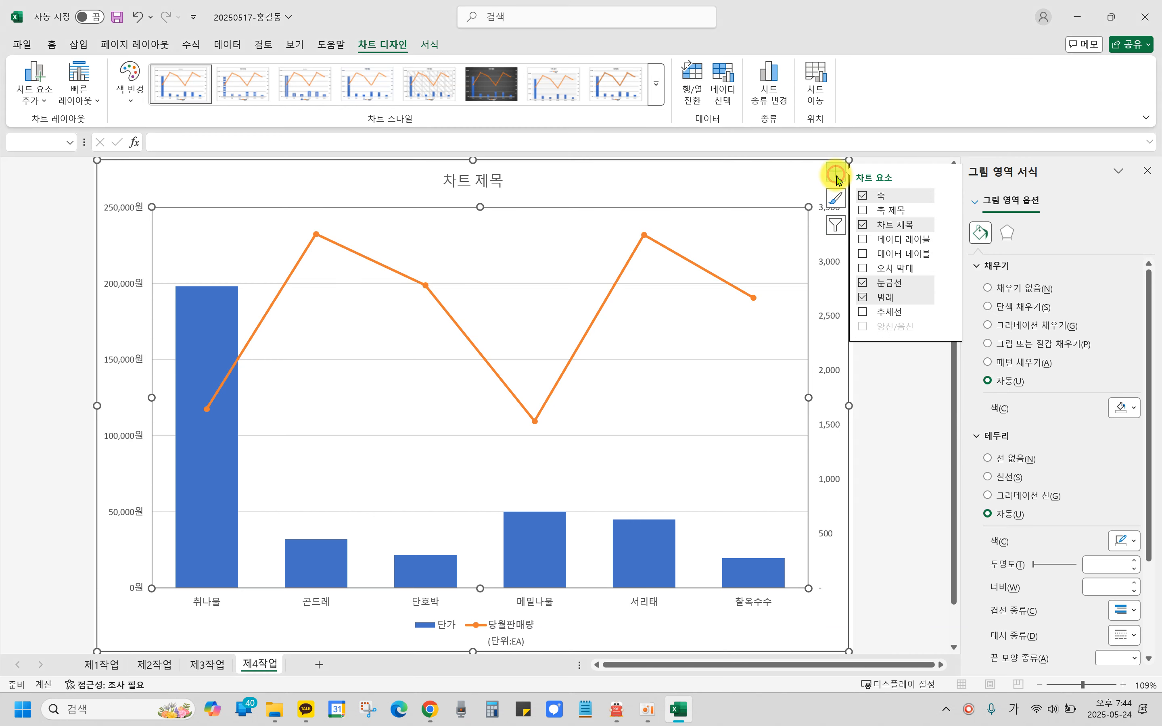
pyautogui.click(836, 176)
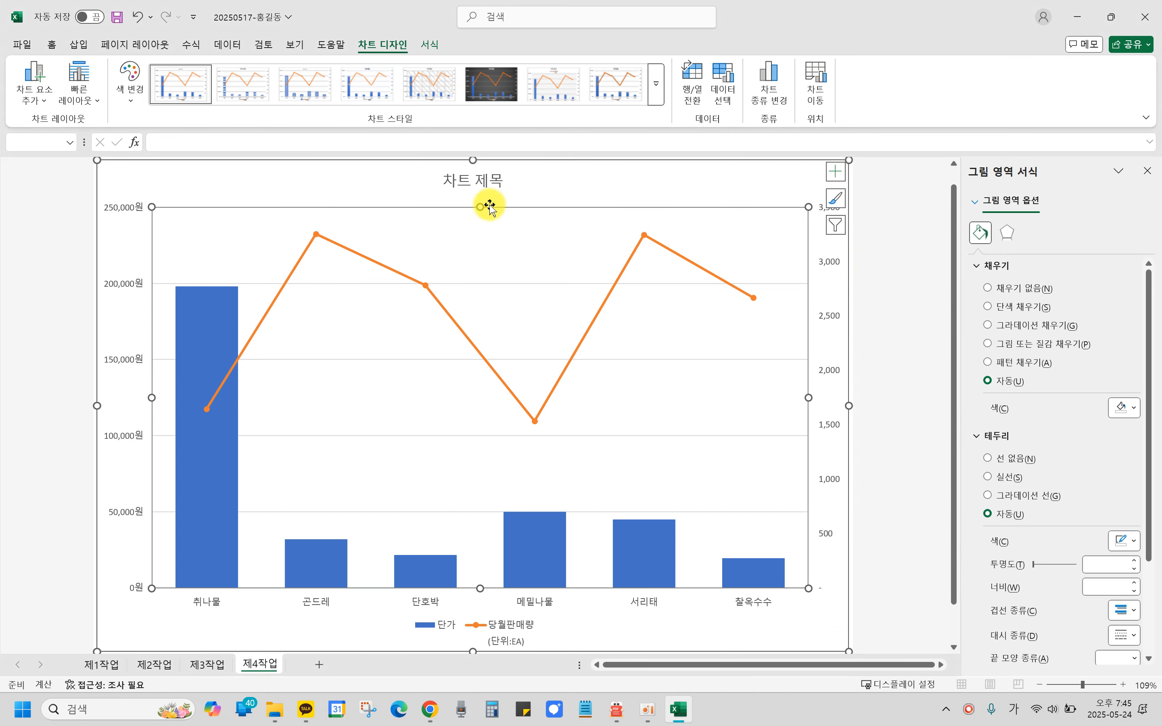
# Select the whole chart area and set its font to 굴림.
pyautogui.click(402, 178)
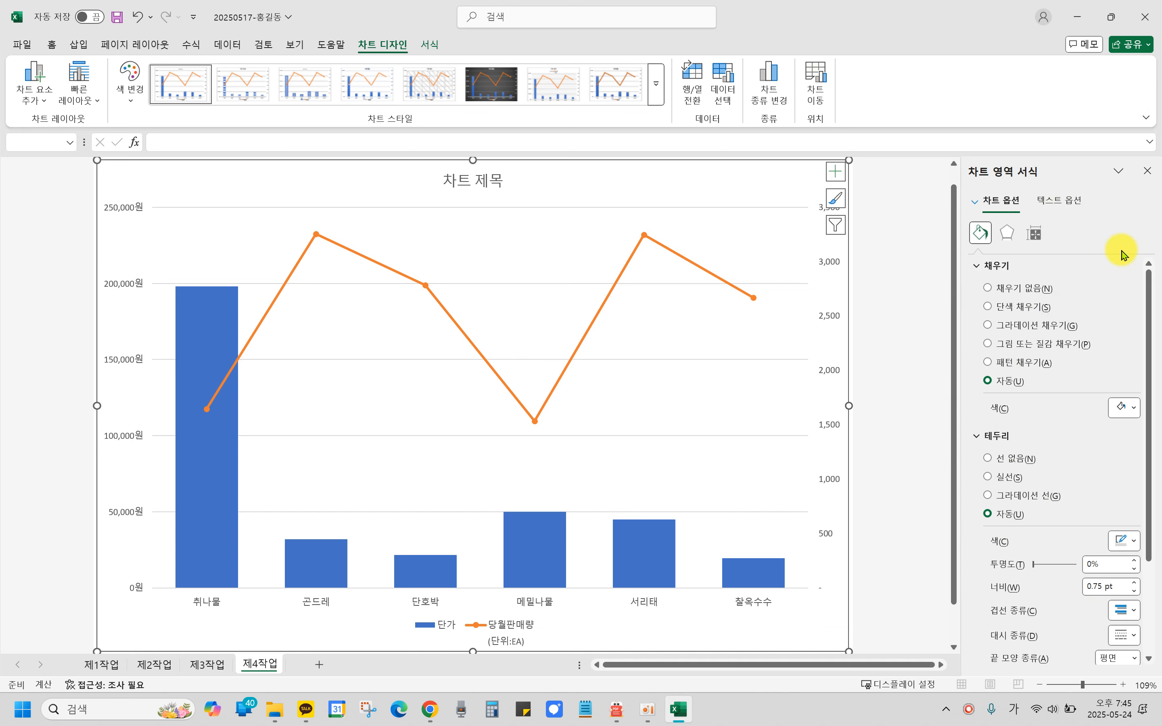
pyautogui.click(52, 45)
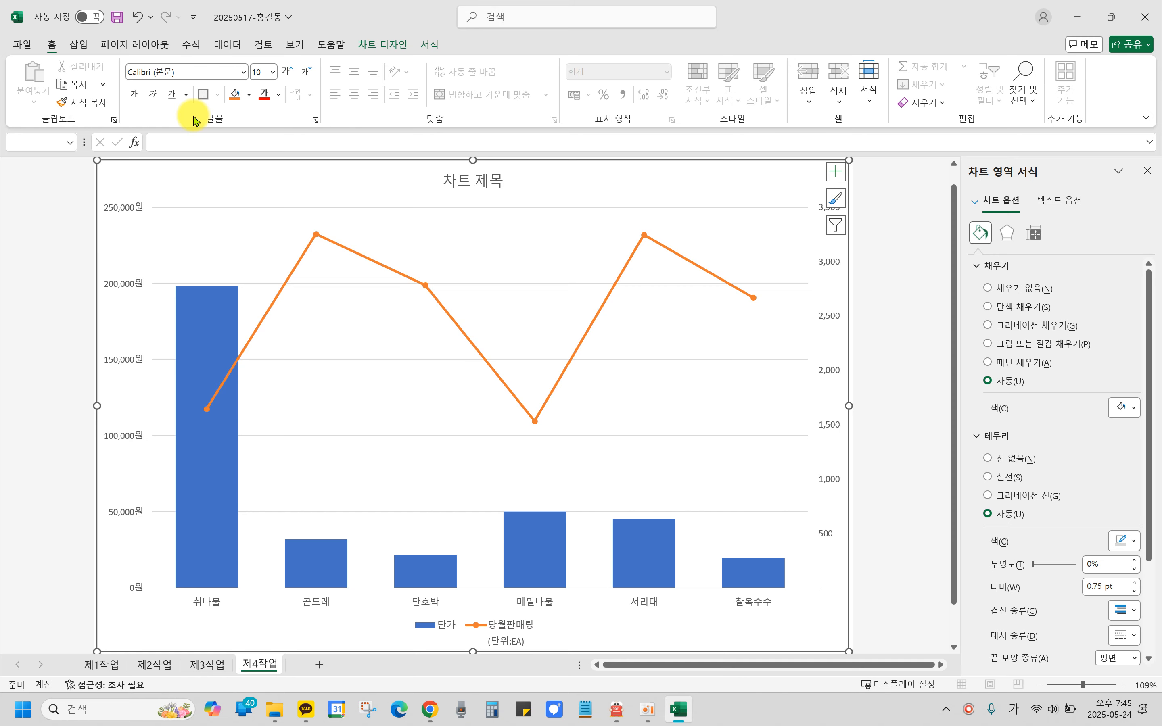
pyautogui.moveTo(109, 56); pyautogui.dragTo(319, 138)
pyautogui.moveTo(184, 104); pyautogui.dragTo(251, 132)
pyautogui.moveTo(120, 56); pyautogui.dragTo(247, 80)
pyautogui.press('Escape')
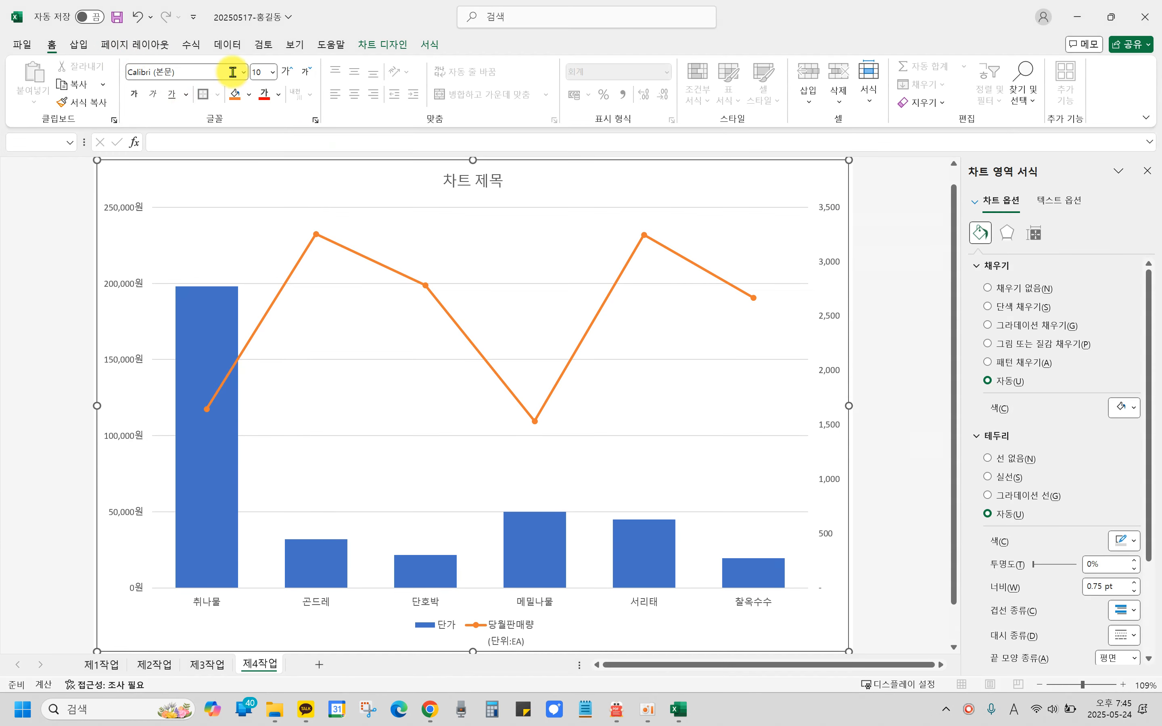
pyautogui.click(242, 72)
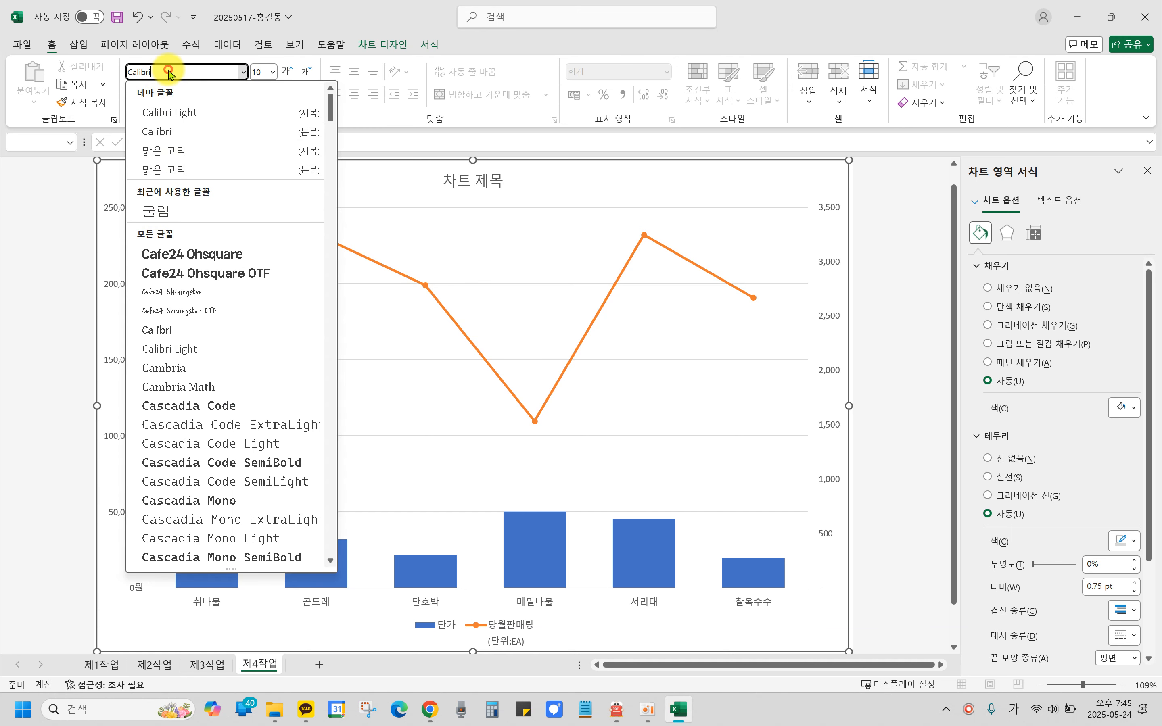
pyautogui.write('굴림')
pyautogui.click(161, 212)
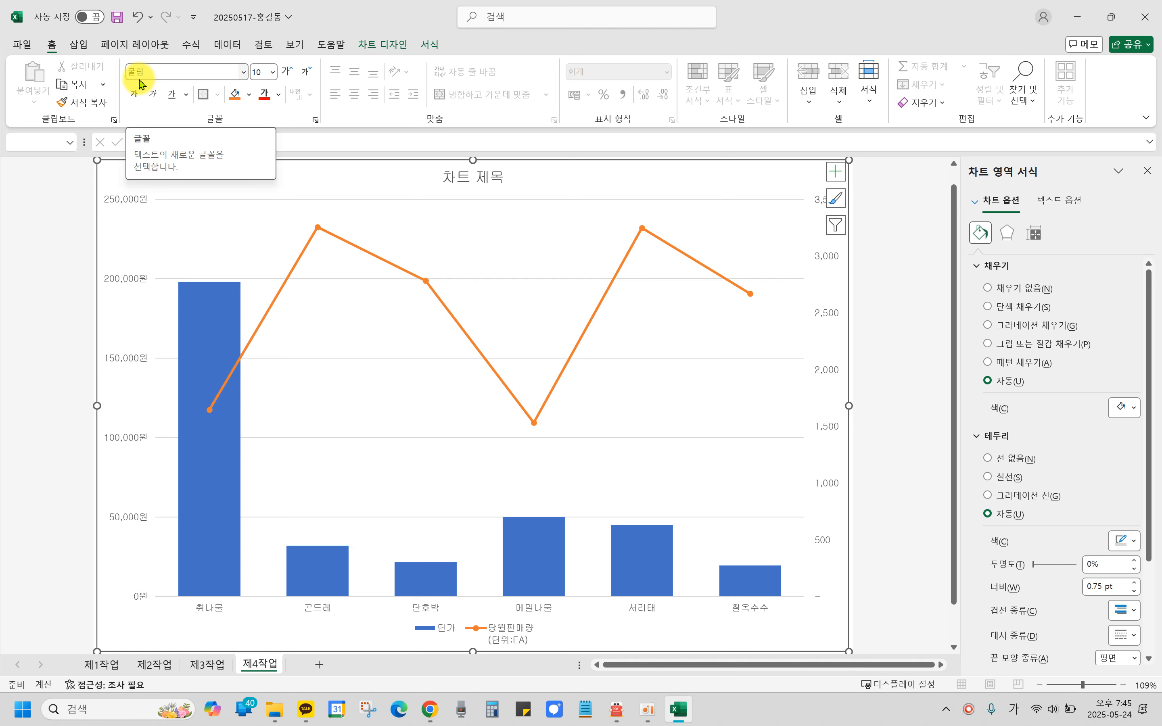
# Set the chart area's font size to 11.
pyautogui.click(274, 73)
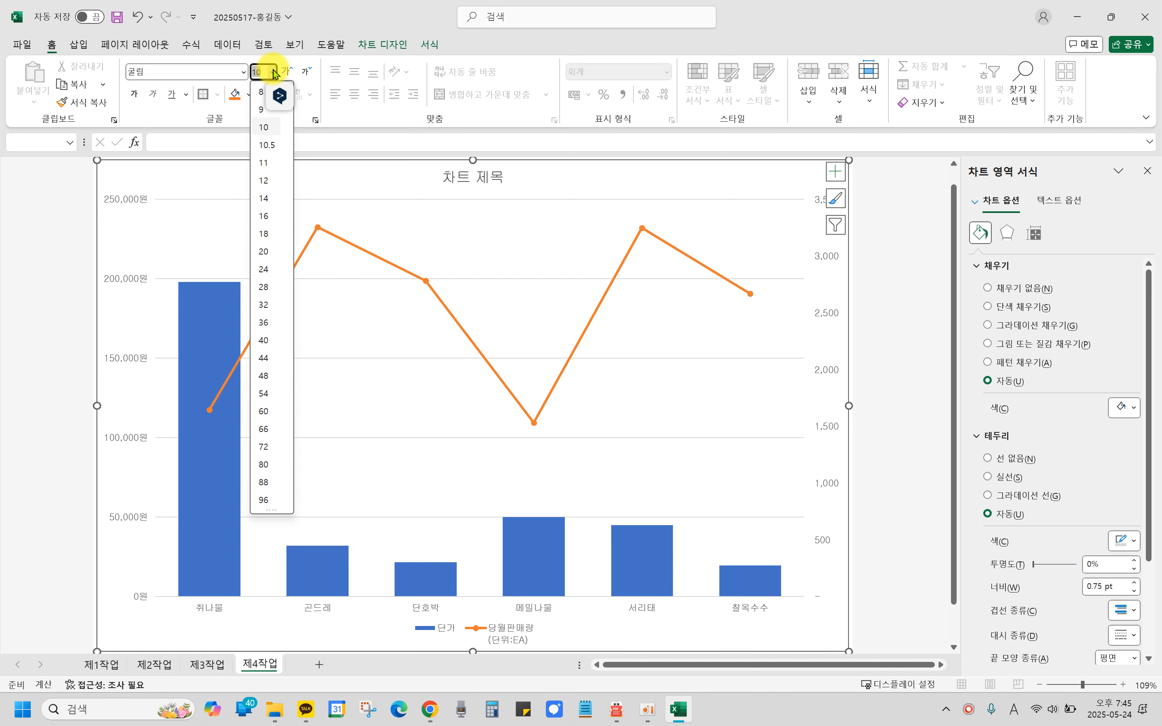
pyautogui.click(265, 163)
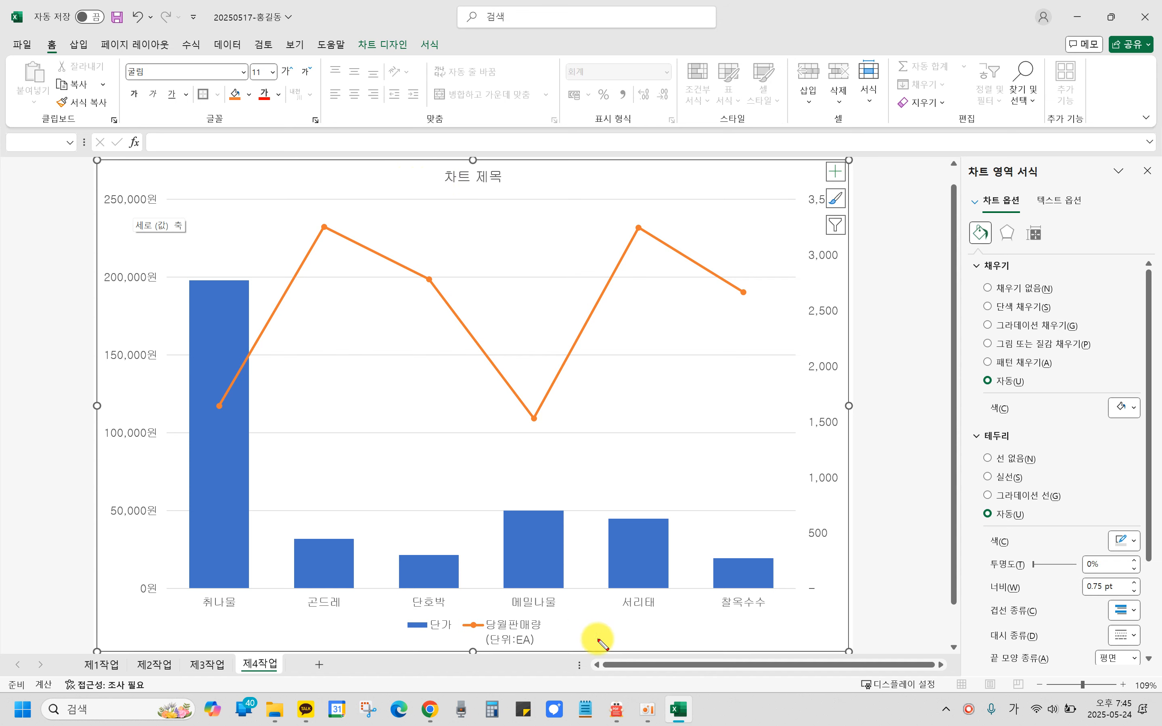
# Switch to the exam PDF, check the chart area's fill effect condition under item (5), and return to the Excel chart.
pyautogui.click(617, 710)
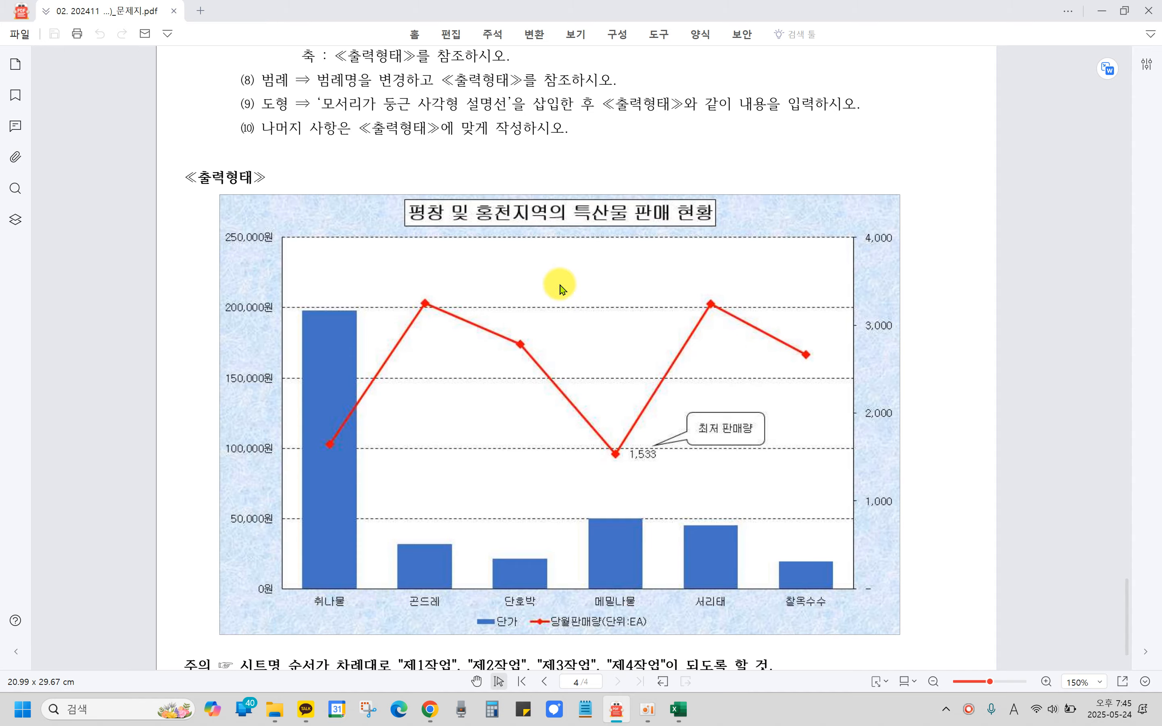
pyautogui.scroll(3, 547, 233)
pyautogui.scroll(2, 547, 233)
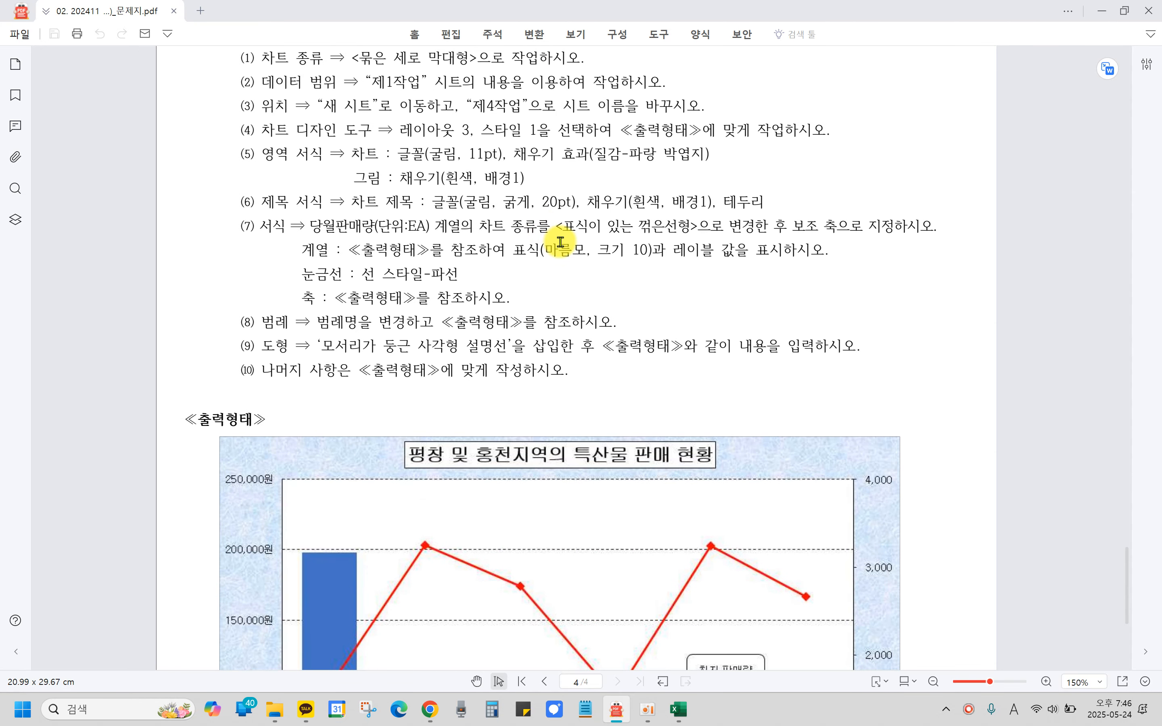
pyautogui.moveTo(258, 141); pyautogui.dragTo(387, 165)
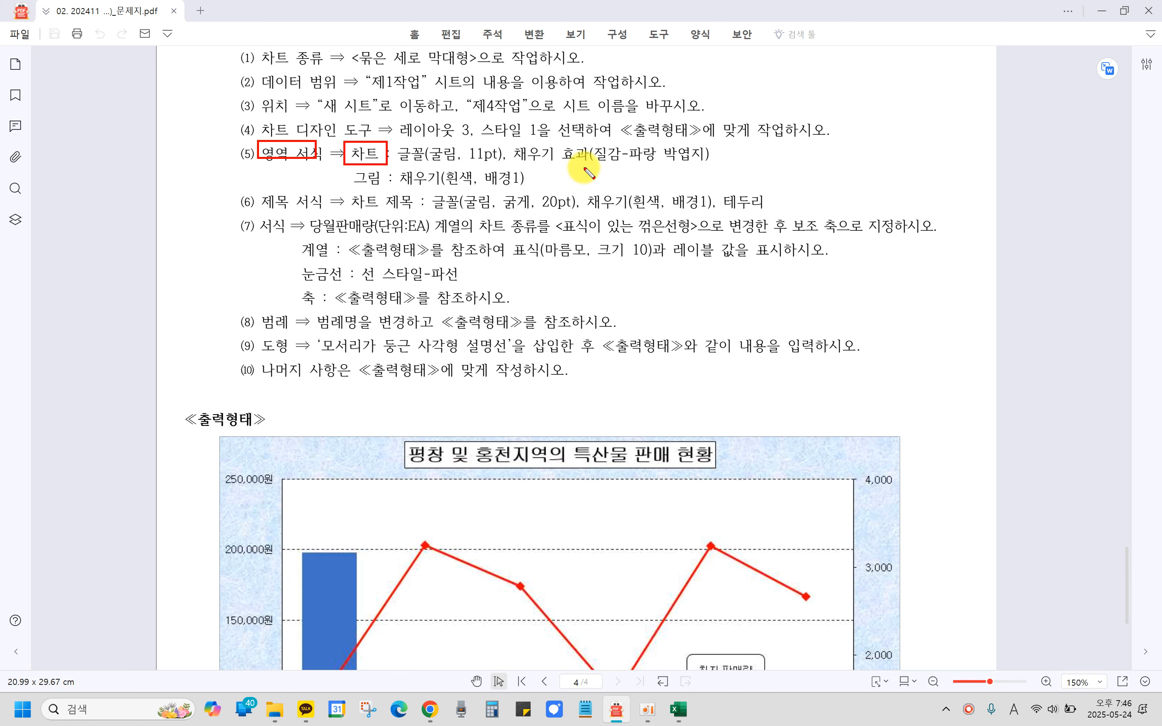
pyautogui.moveTo(515, 141)
pyautogui.mouseDown()
pyautogui.moveTo(586, 166)
pyautogui.moveTo(704, 172)
pyautogui.mouseUp()
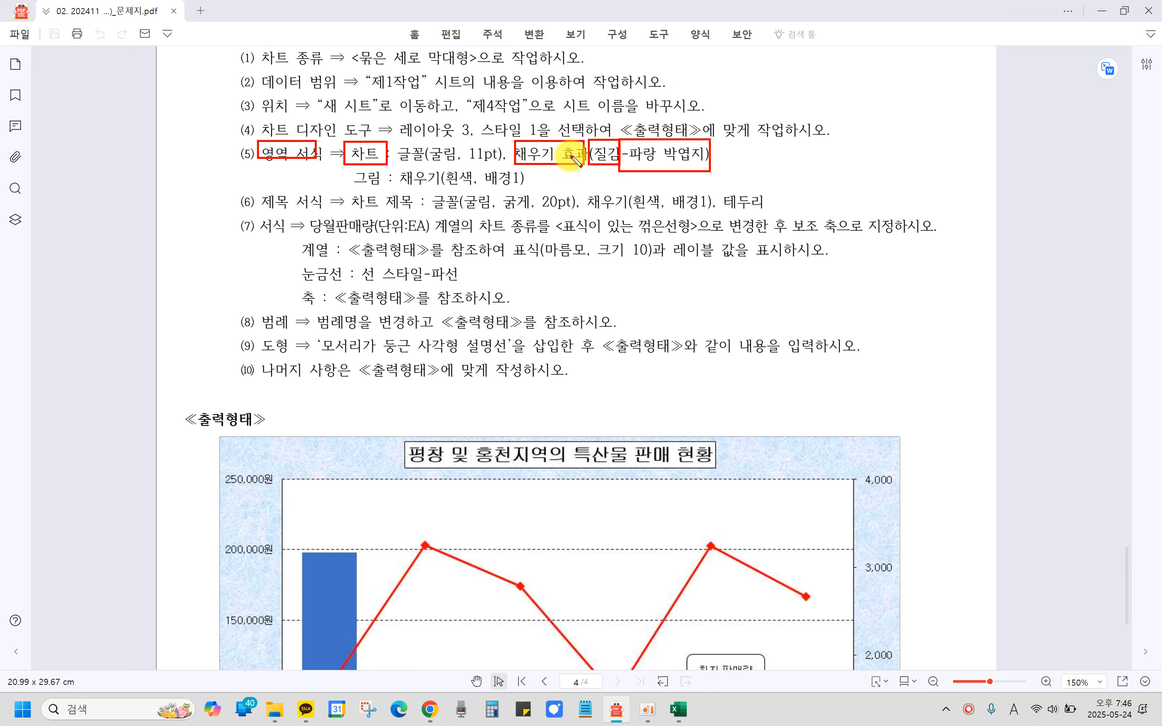
pyautogui.moveTo(516, 163); pyautogui.dragTo(619, 163)
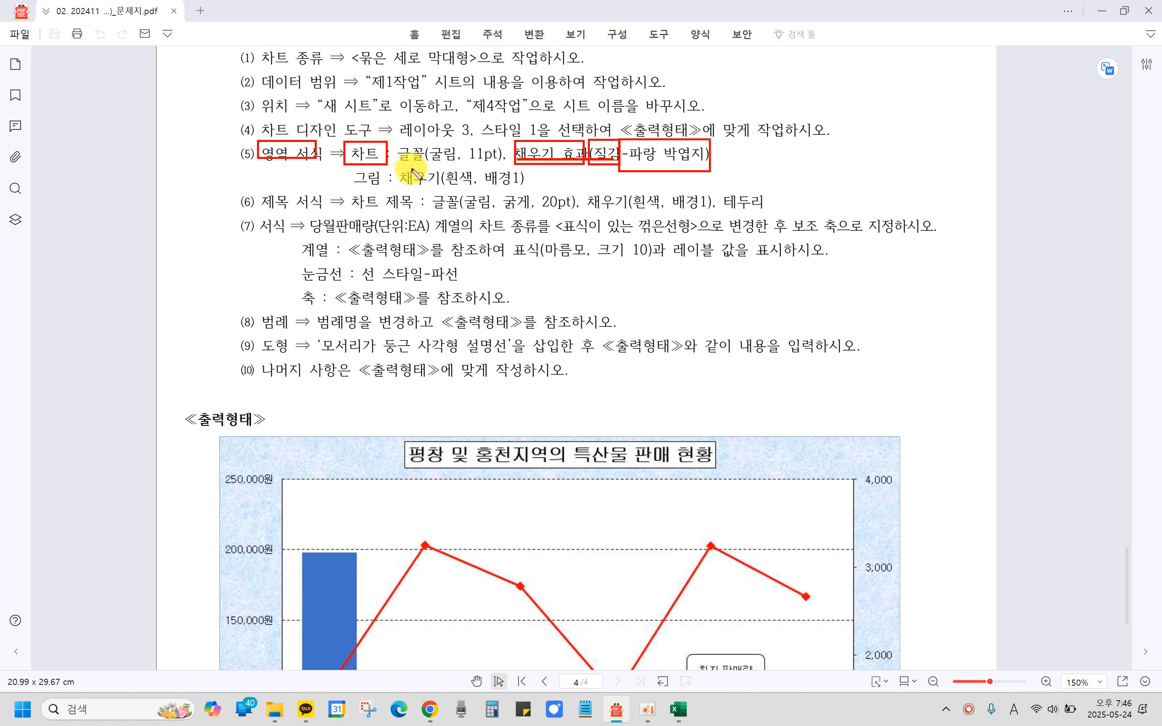
pyautogui.press('Escape')
pyautogui.click(681, 712)
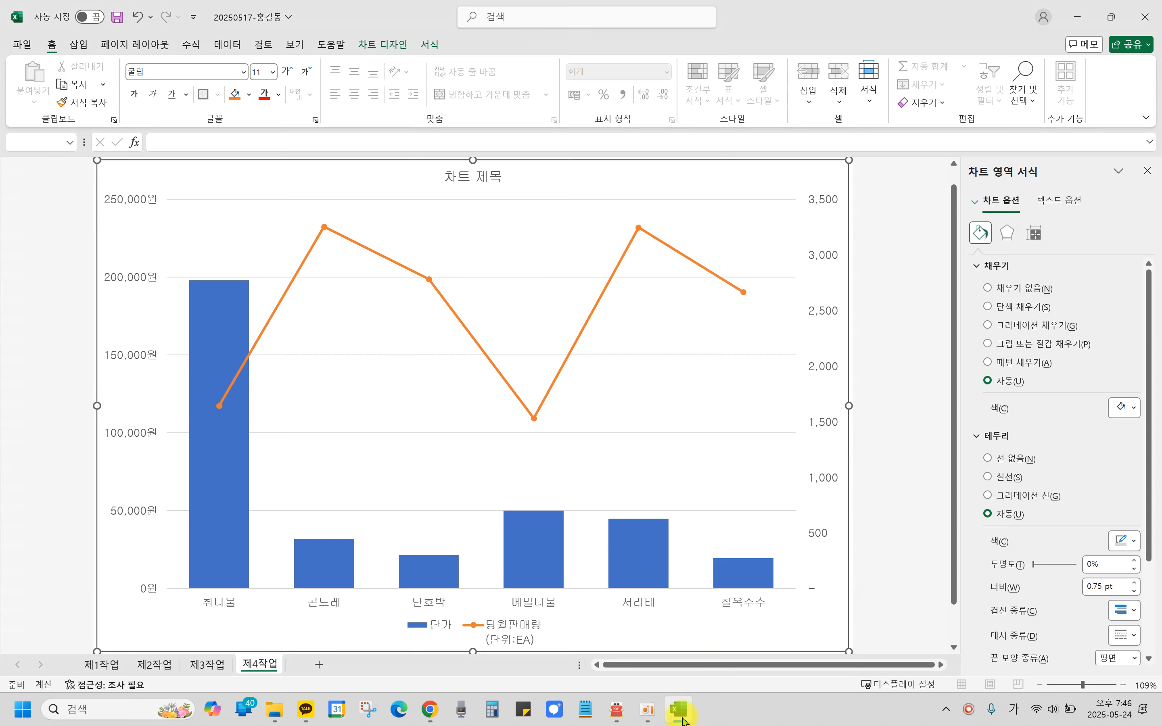
# Check the fill colour palette for a texture option, and close the palette and the chart elements list.
pyautogui.click(237, 96)
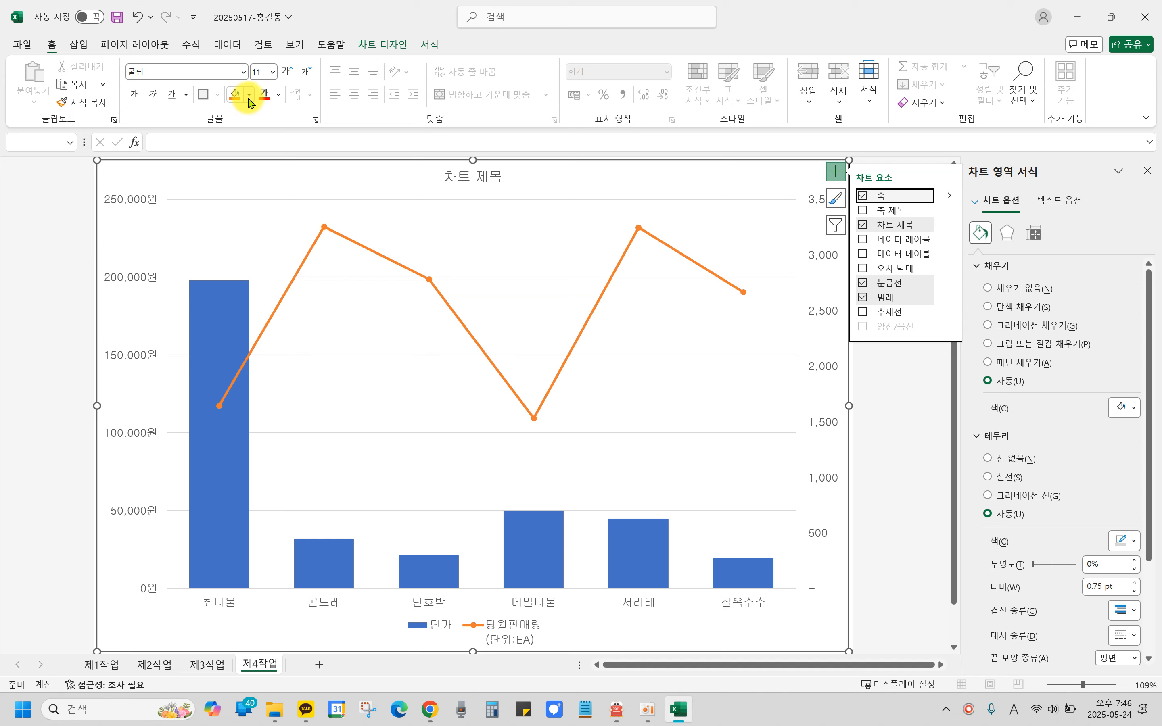
pyautogui.click(249, 96)
pyautogui.click(249, 96)
pyautogui.click(247, 96)
pyautogui.moveTo(240, 232); pyautogui.dragTo(435, 313)
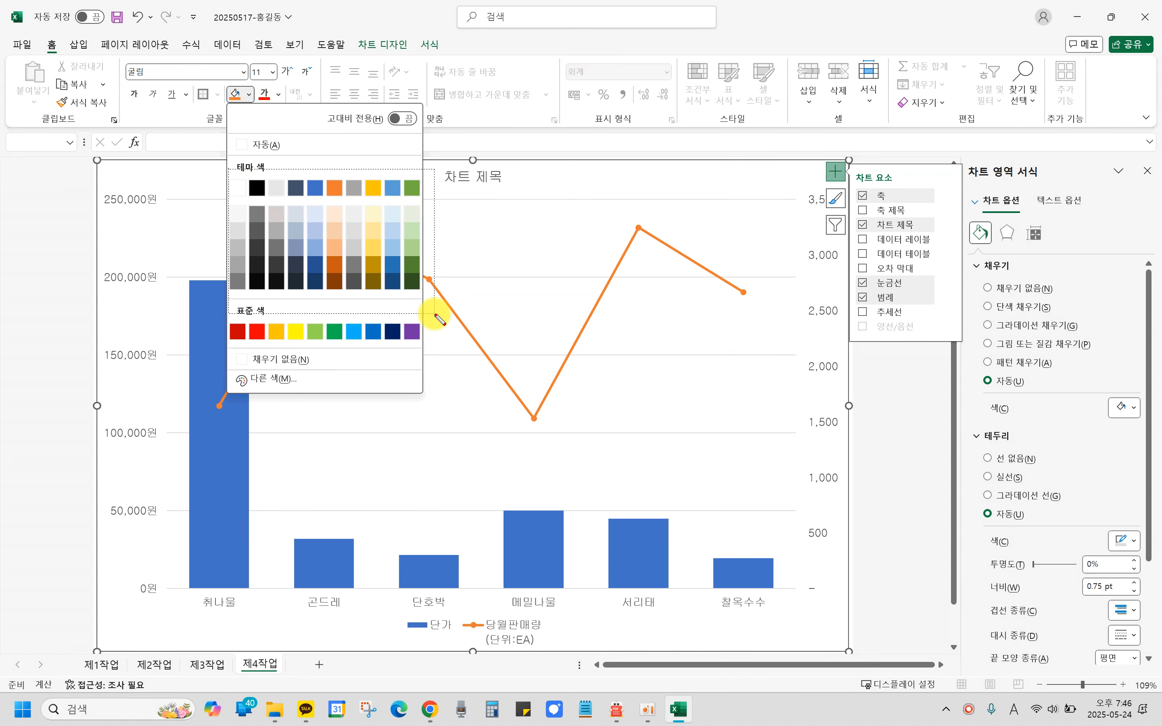
pyautogui.moveTo(215, 309); pyautogui.dragTo(457, 351)
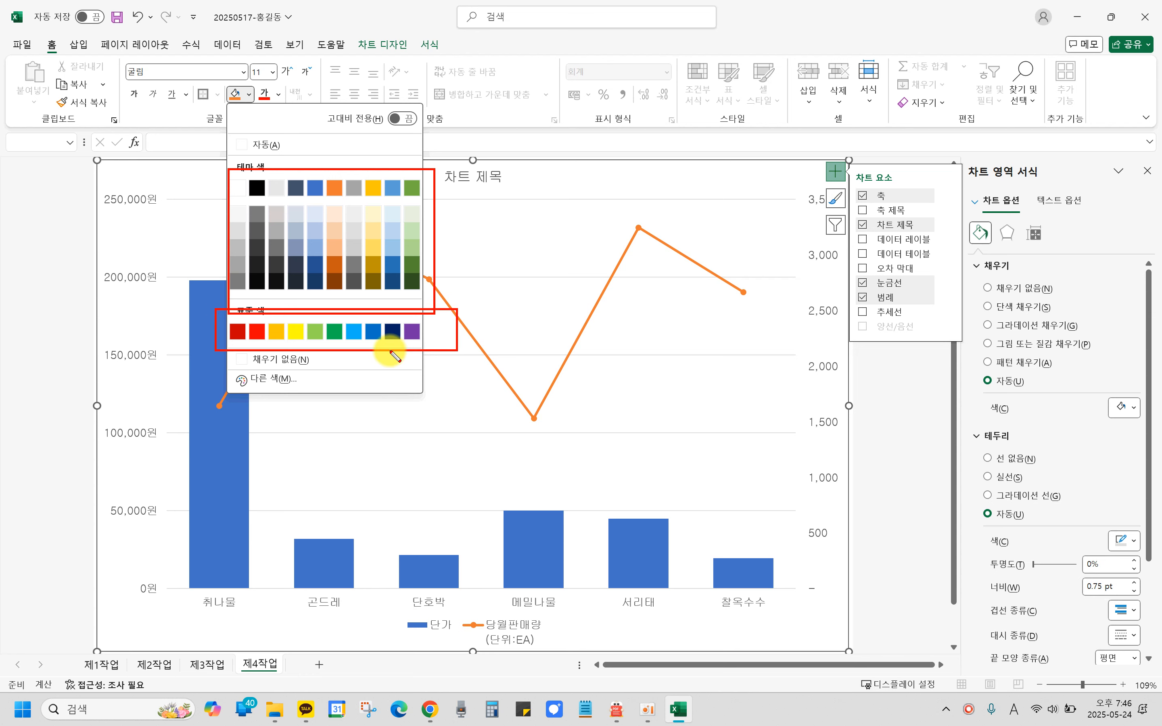
pyautogui.moveTo(422, 170); pyautogui.dragTo(270, 281)
pyautogui.moveTo(295, 177)
pyautogui.mouseDown()
pyautogui.moveTo(381, 267)
pyautogui.moveTo(388, 301)
pyautogui.mouseUp()
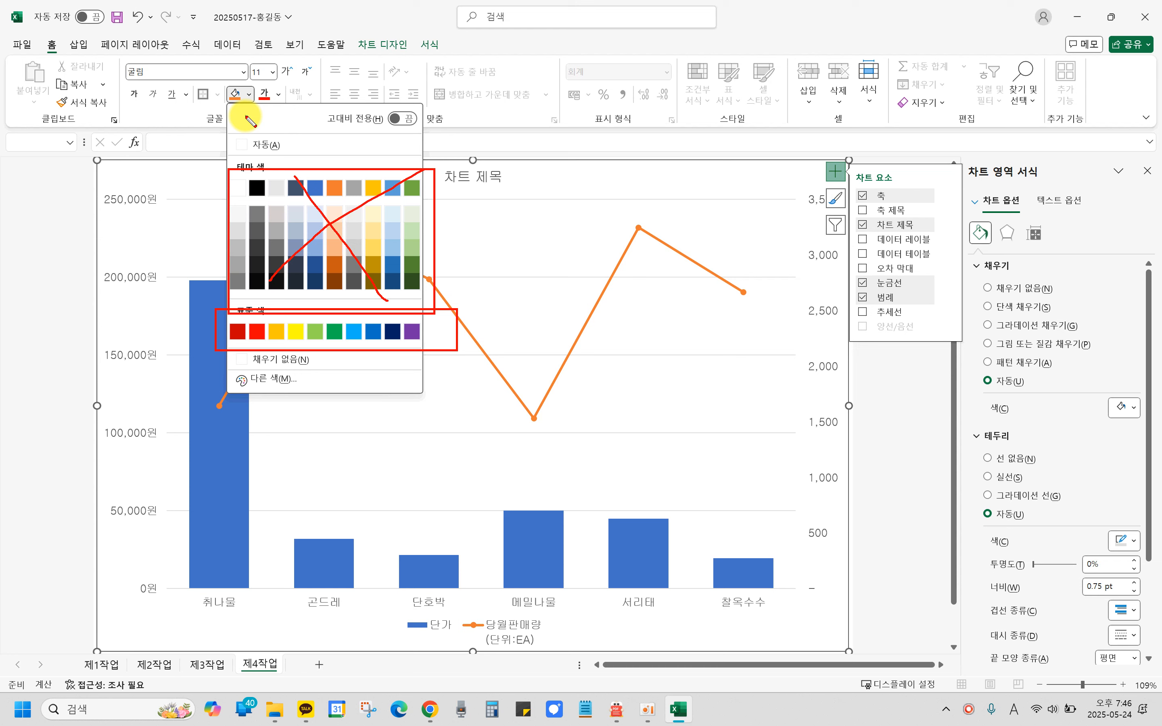
pyautogui.press('e')
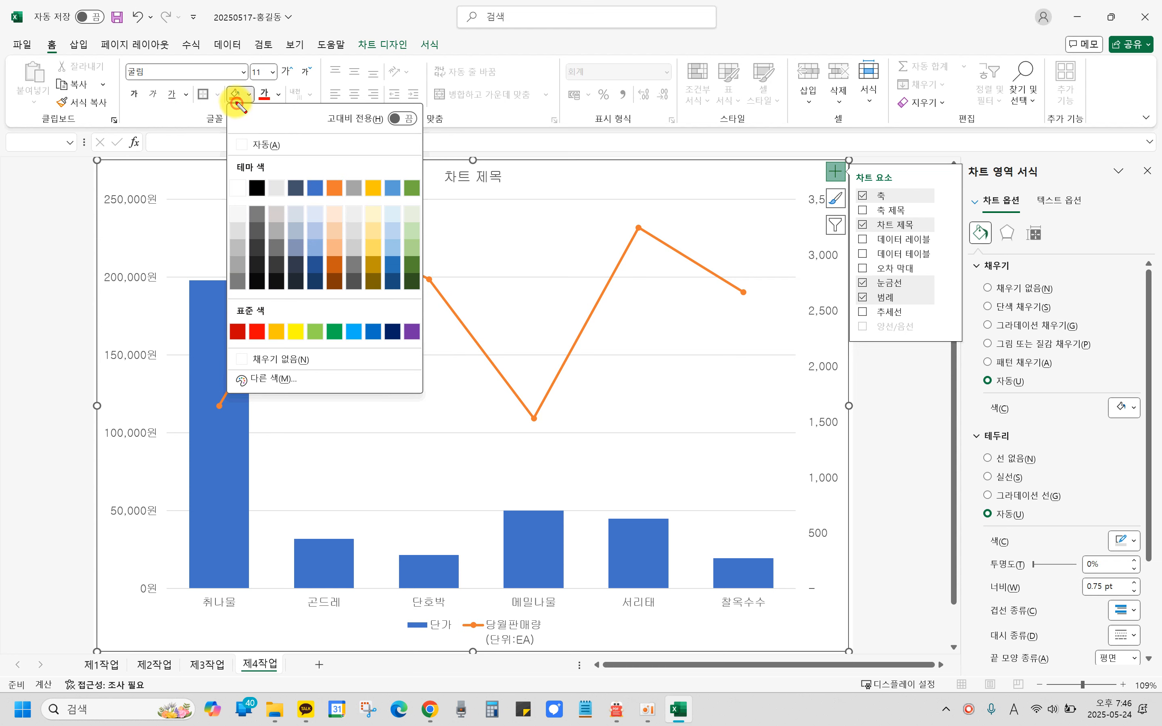
pyautogui.press('Escape')
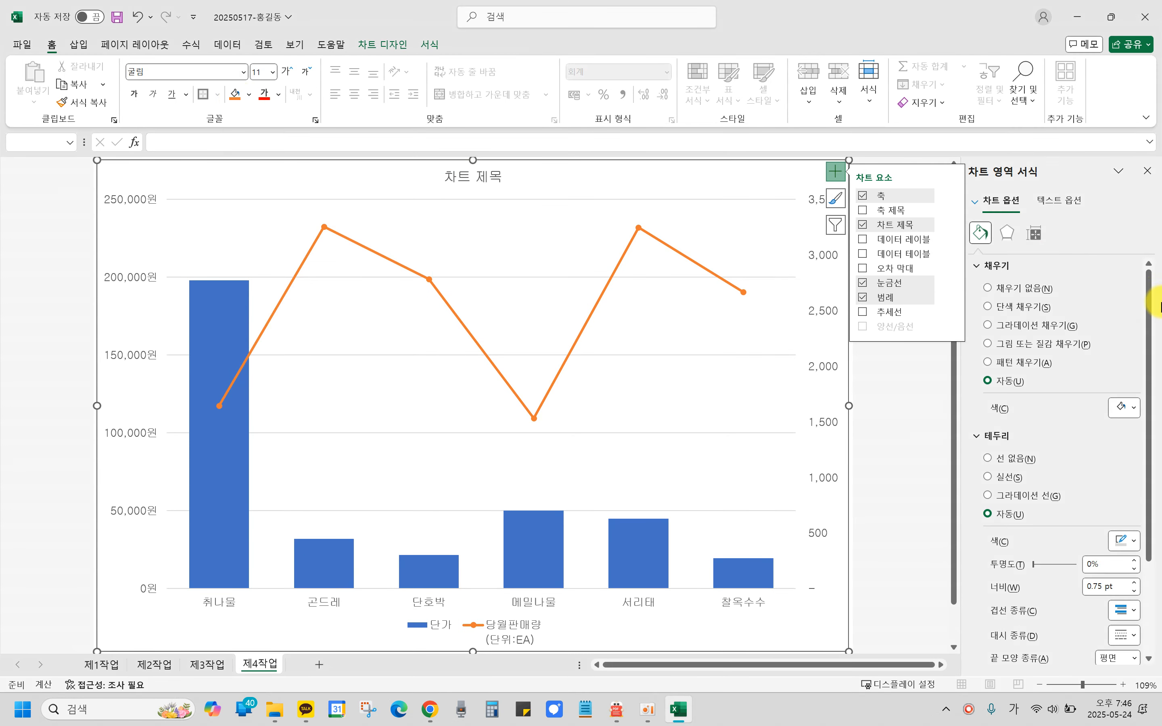
pyautogui.click(835, 172)
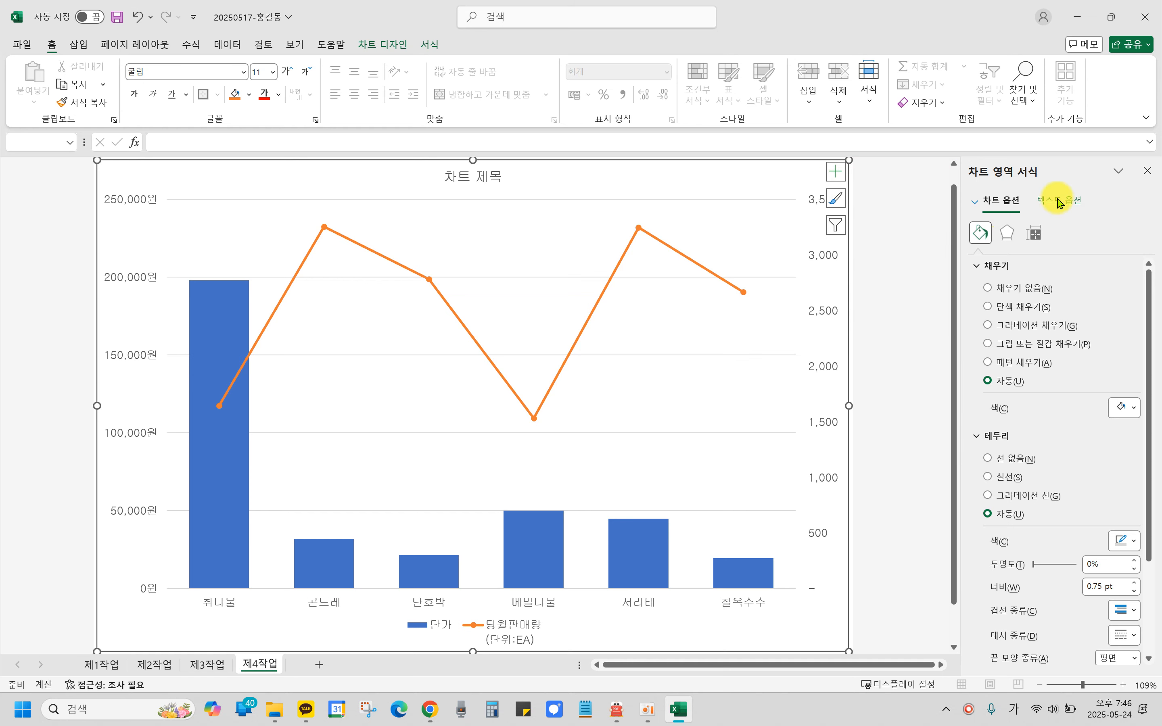
# Examine the 채우기 section of the chart area's formatting options, collapsing it and expanding it again.
pyautogui.hotkey('ctrl', '2')
pyautogui.moveTo(960, 153); pyautogui.dragTo(1081, 189)
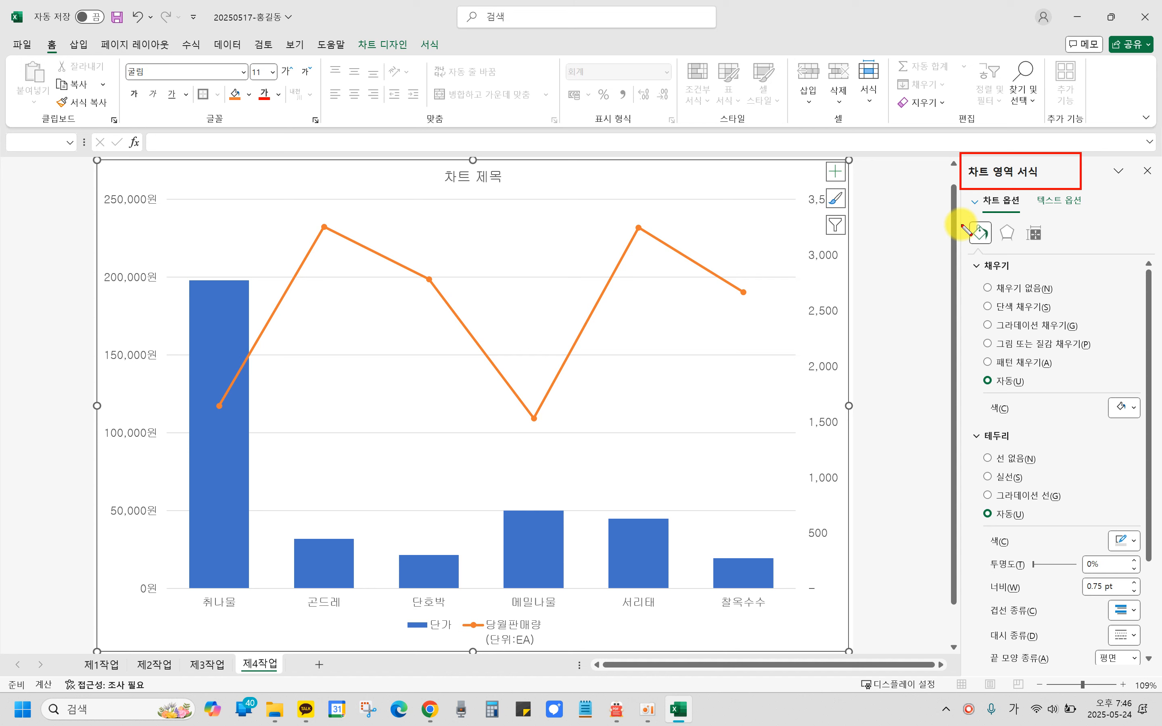
pyautogui.moveTo(964, 219); pyautogui.dragTo(992, 243)
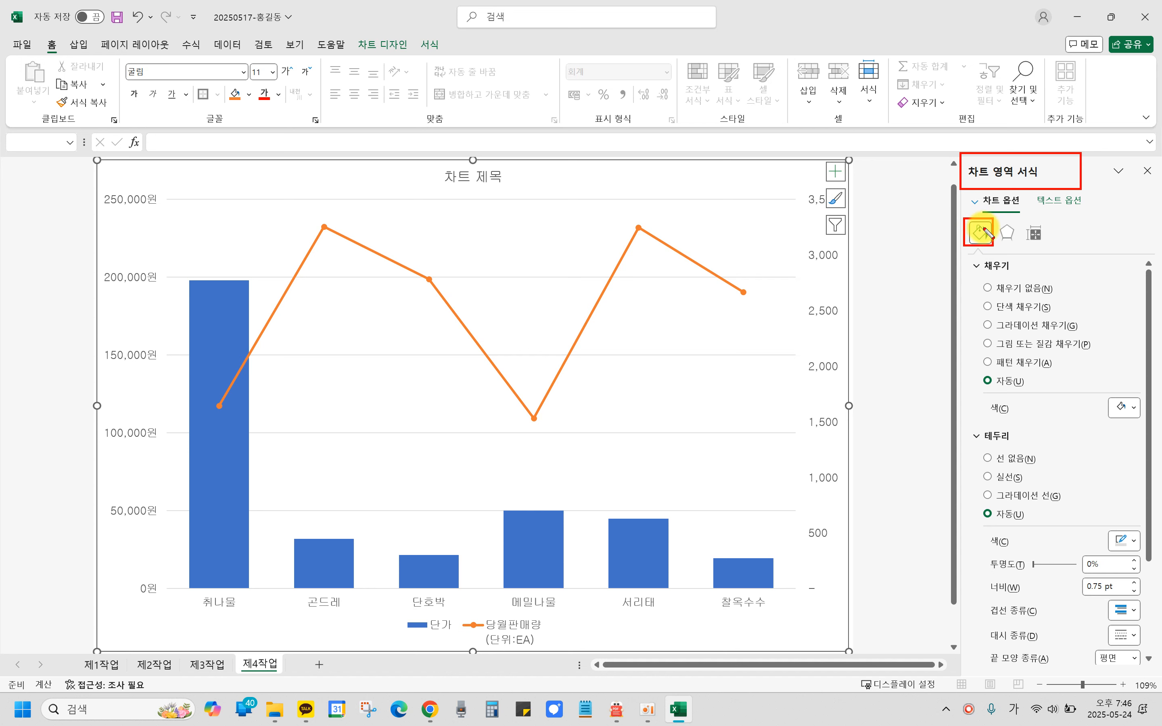
pyautogui.moveTo(968, 256)
pyautogui.mouseDown()
pyautogui.moveTo(1012, 370)
pyautogui.moveTo(1139, 395)
pyautogui.mouseUp()
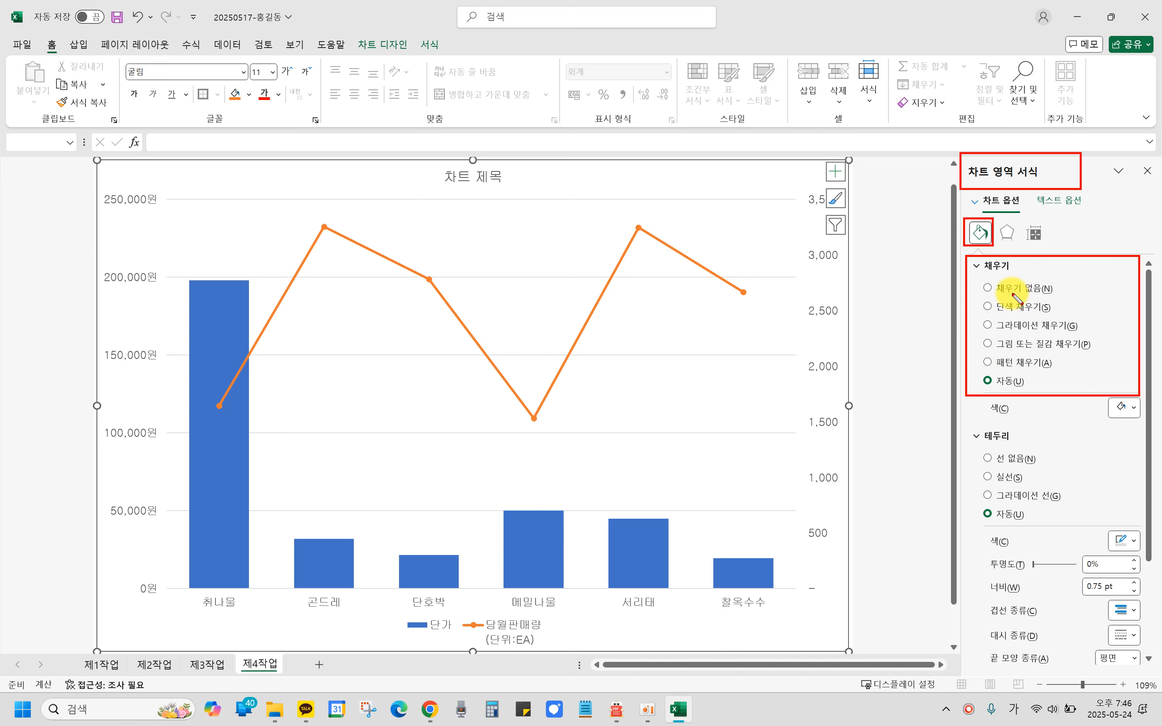
pyautogui.press('Escape')
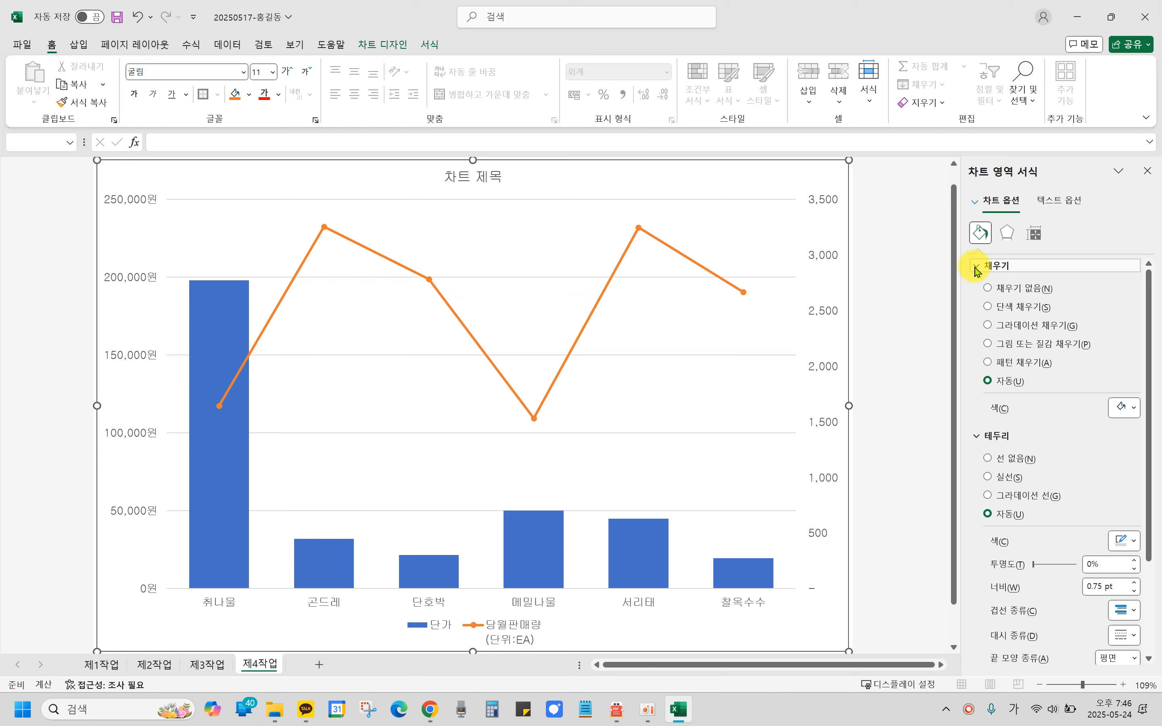
pyautogui.click(978, 268)
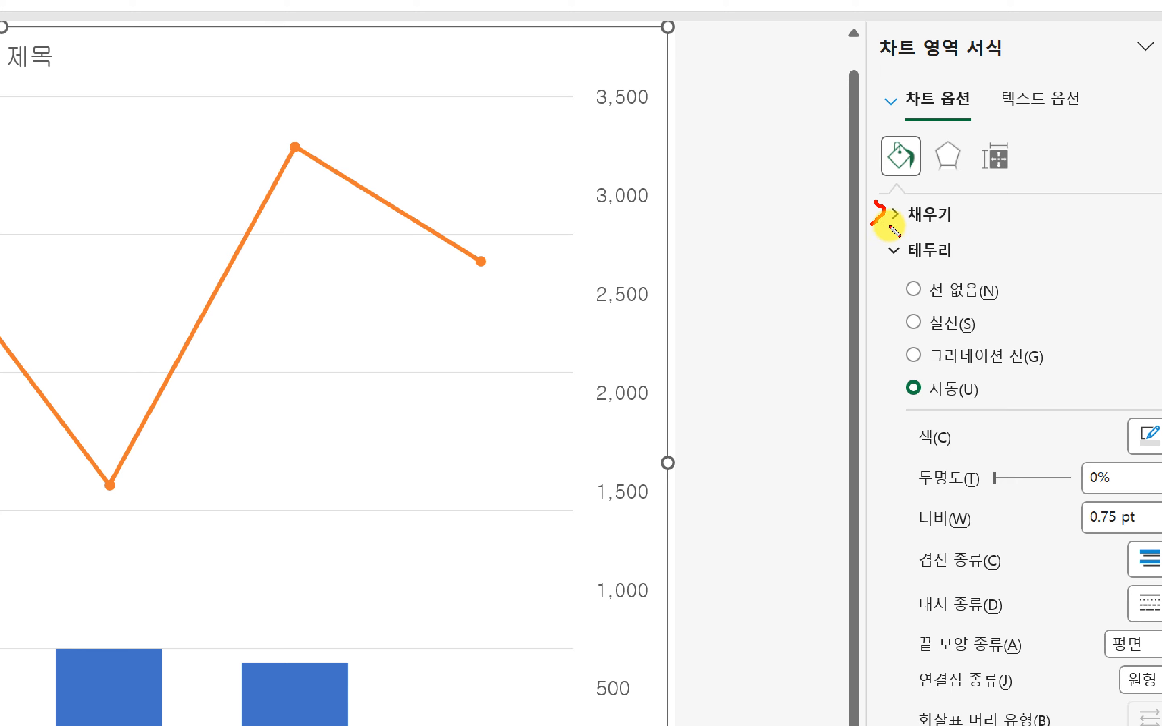
pyautogui.moveTo(896, 227); pyautogui.dragTo(884, 197)
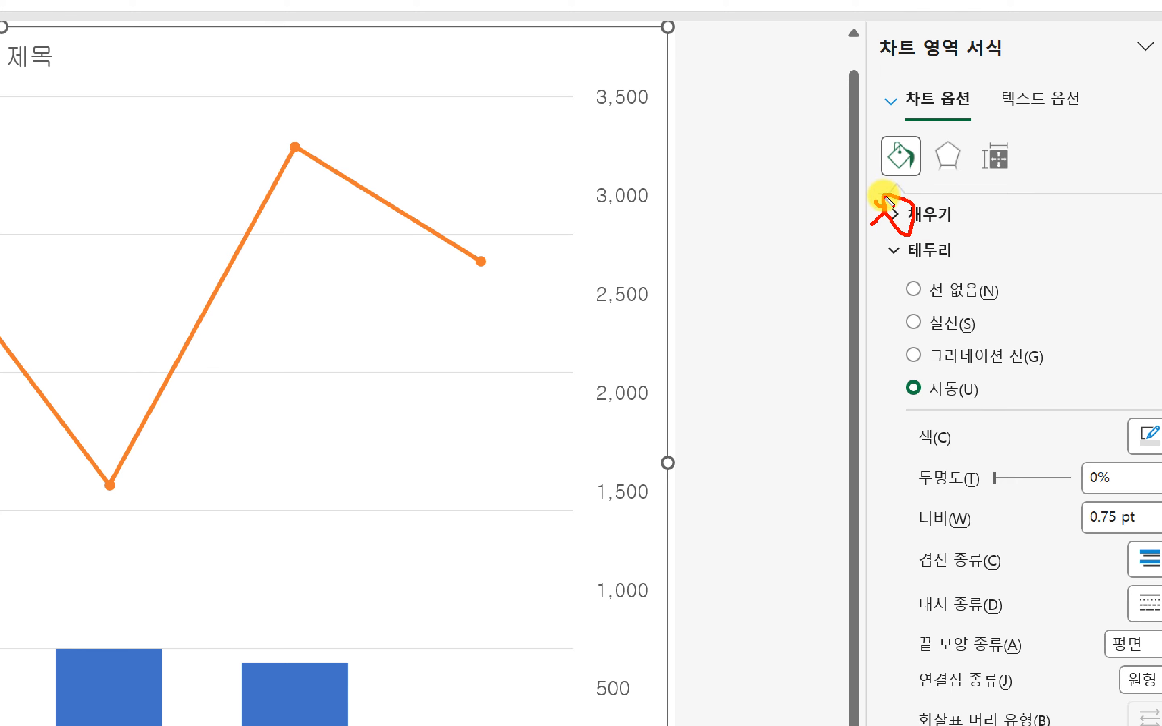
pyautogui.press('Escape')
pyautogui.click(982, 267)
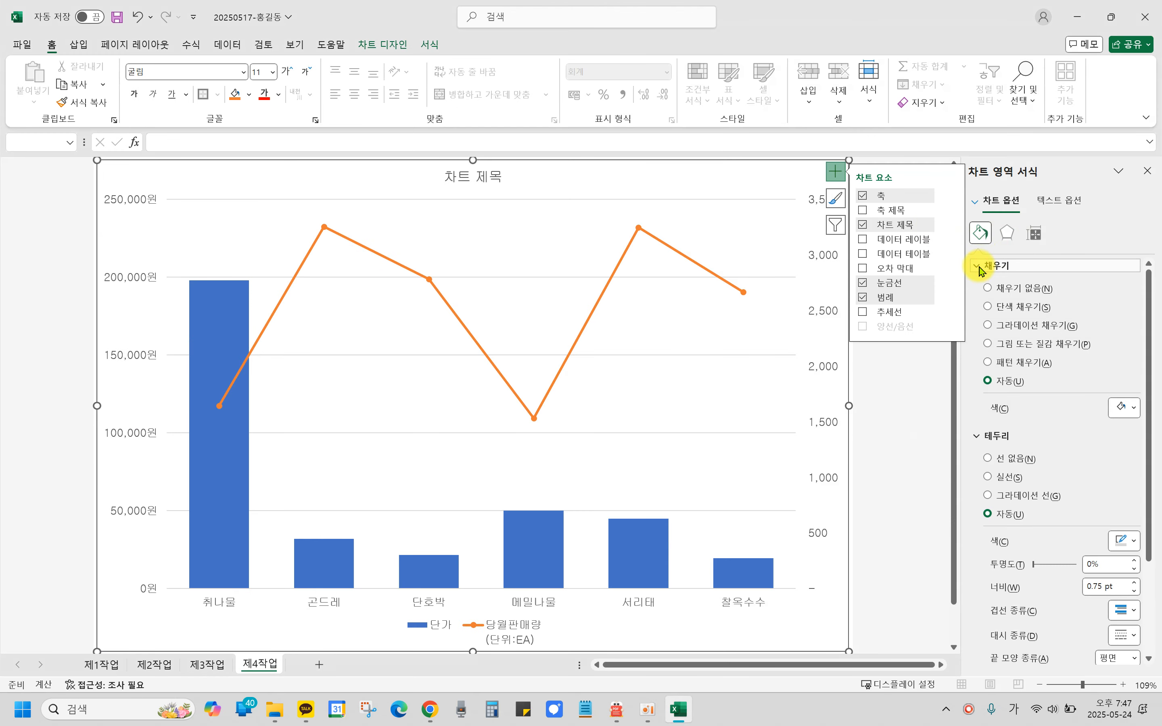
# Compare the 채우기 and 테두리 settings of the chart area and locate the picture or texture fill option.
pyautogui.hotkey('ctrl', '2')
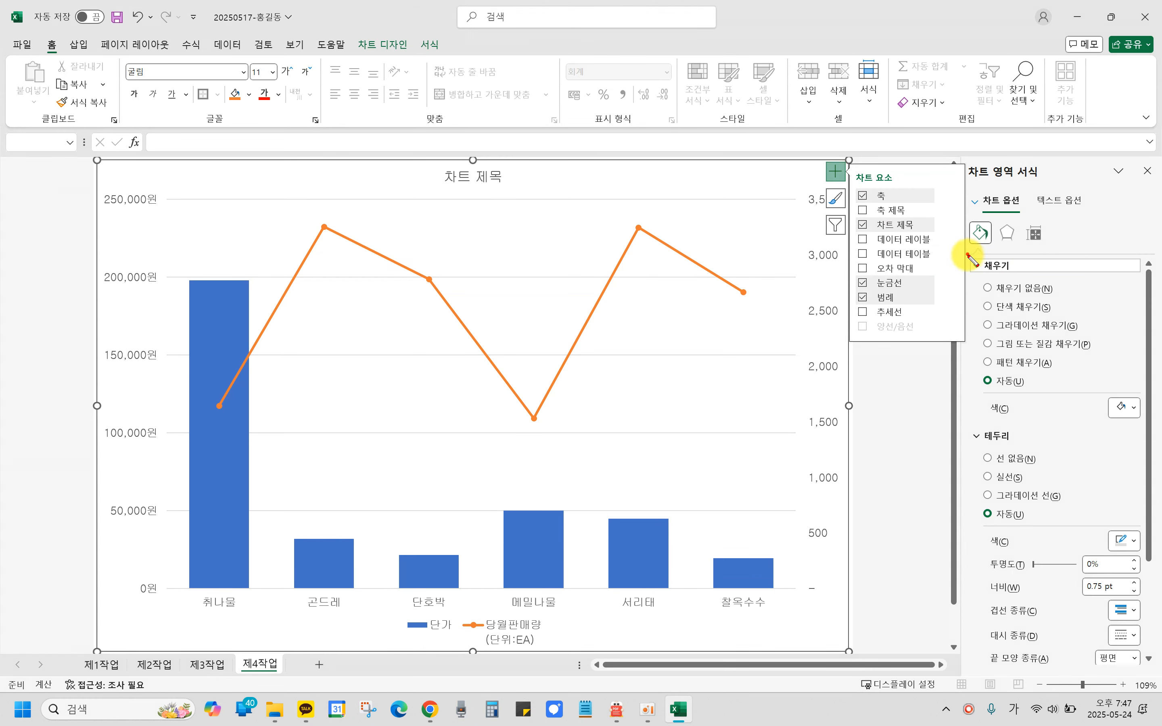
pyautogui.moveTo(946, 247)
pyautogui.mouseDown()
pyautogui.moveTo(993, 282)
pyautogui.moveTo(980, 367)
pyautogui.moveTo(1141, 412)
pyautogui.moveTo(1150, 426)
pyautogui.mouseUp()
pyautogui.press('e')
pyautogui.moveTo(979, 447)
pyautogui.mouseDown()
pyautogui.moveTo(1084, 668)
pyautogui.moveTo(1129, 668)
pyautogui.mouseUp()
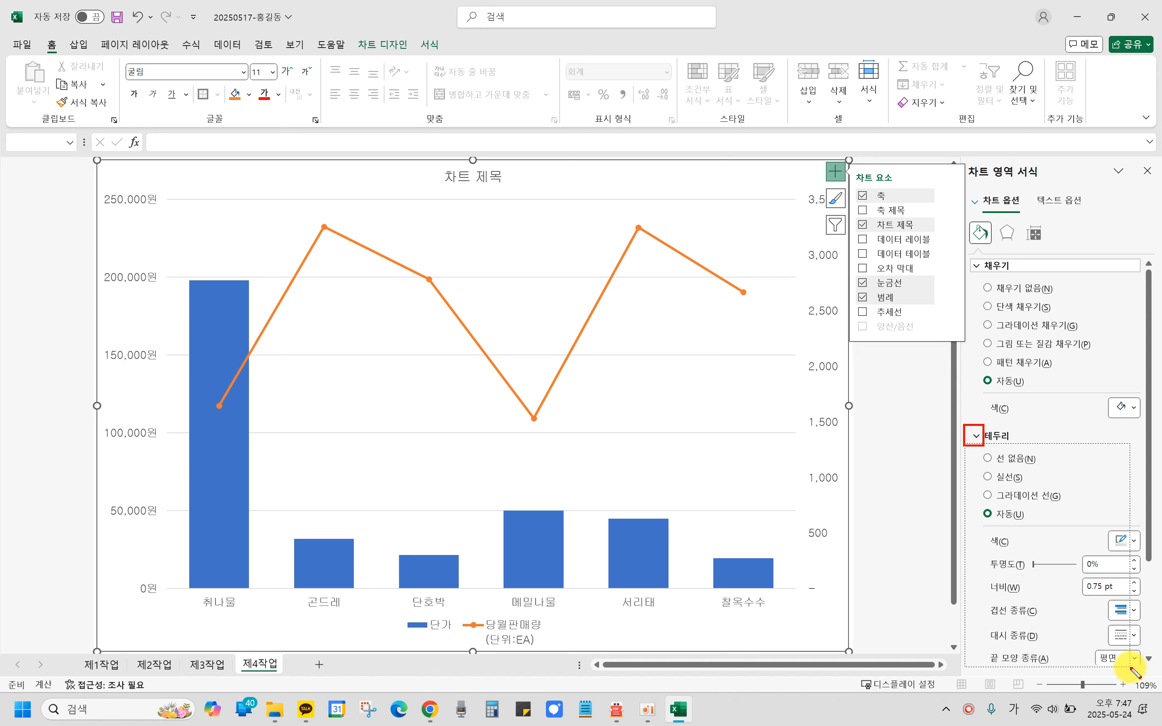
pyautogui.press('e')
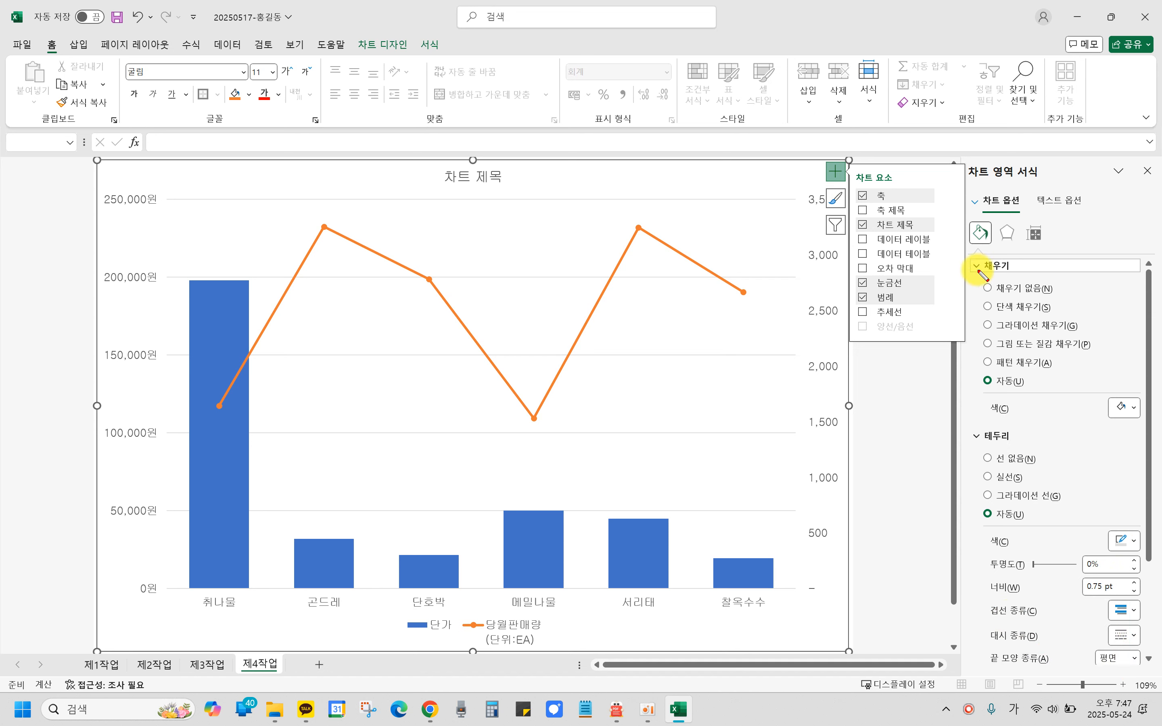
pyautogui.moveTo(970, 274)
pyautogui.mouseDown()
pyautogui.moveTo(1121, 433)
pyautogui.moveTo(1152, 429)
pyautogui.mouseUp()
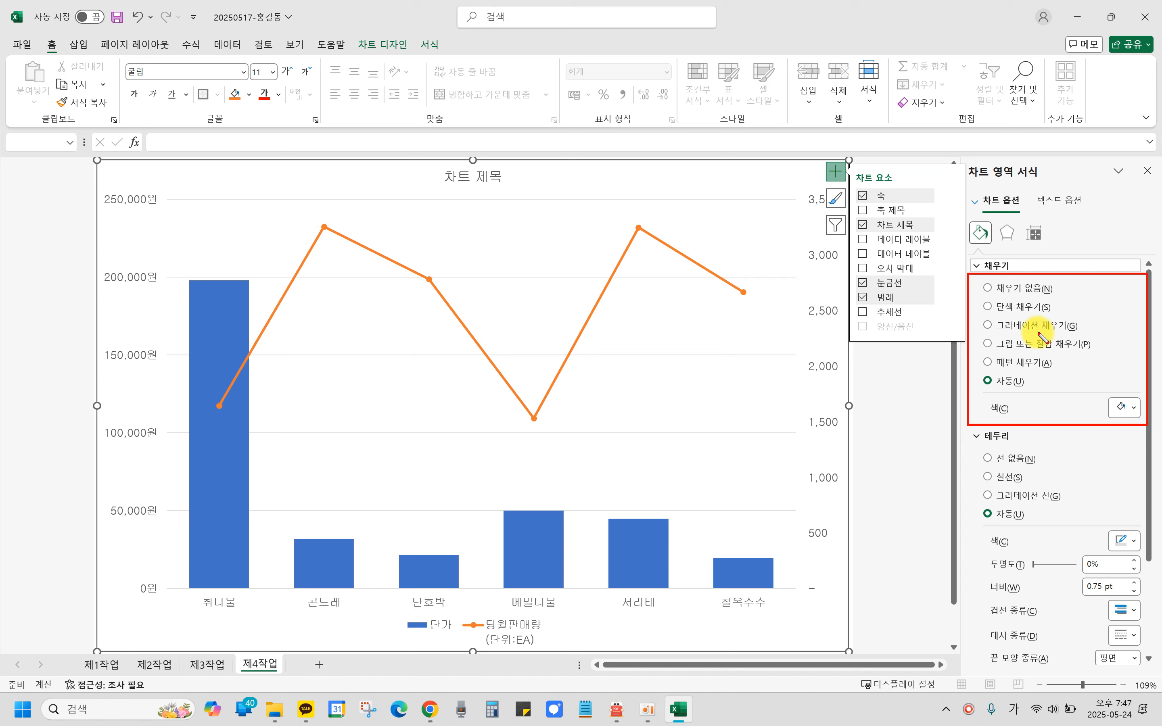
pyautogui.moveTo(1028, 335); pyautogui.dragTo(1097, 353)
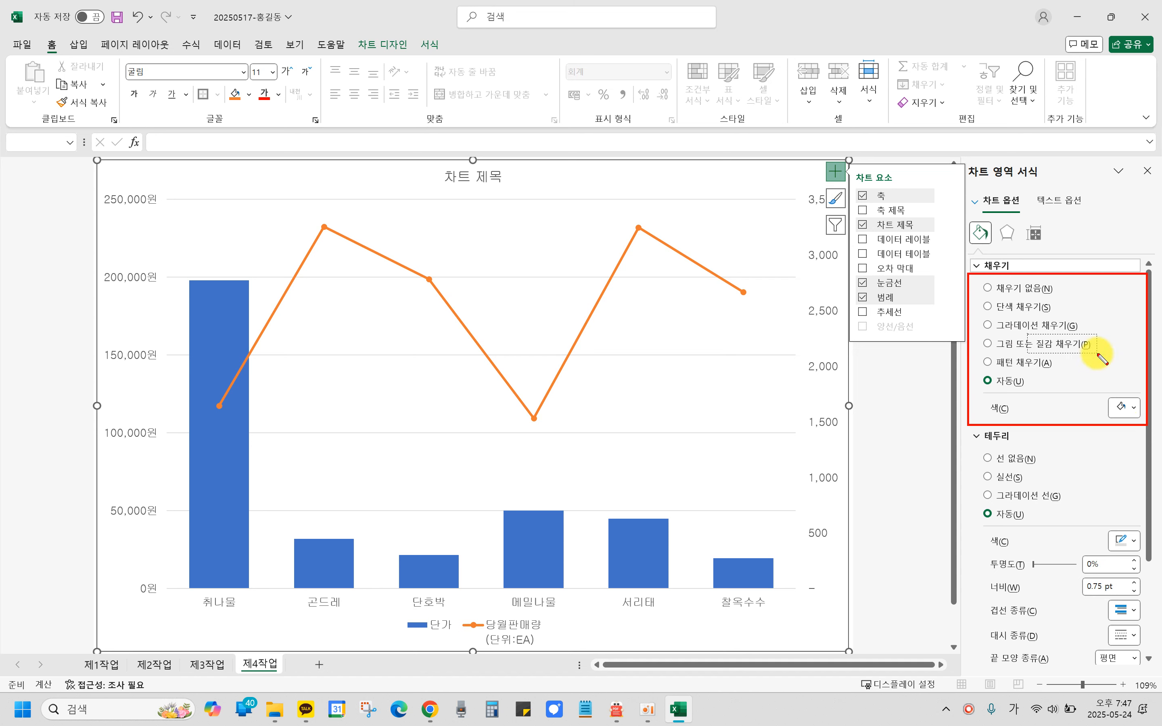
pyautogui.moveTo(977, 333); pyautogui.dragTo(1112, 357)
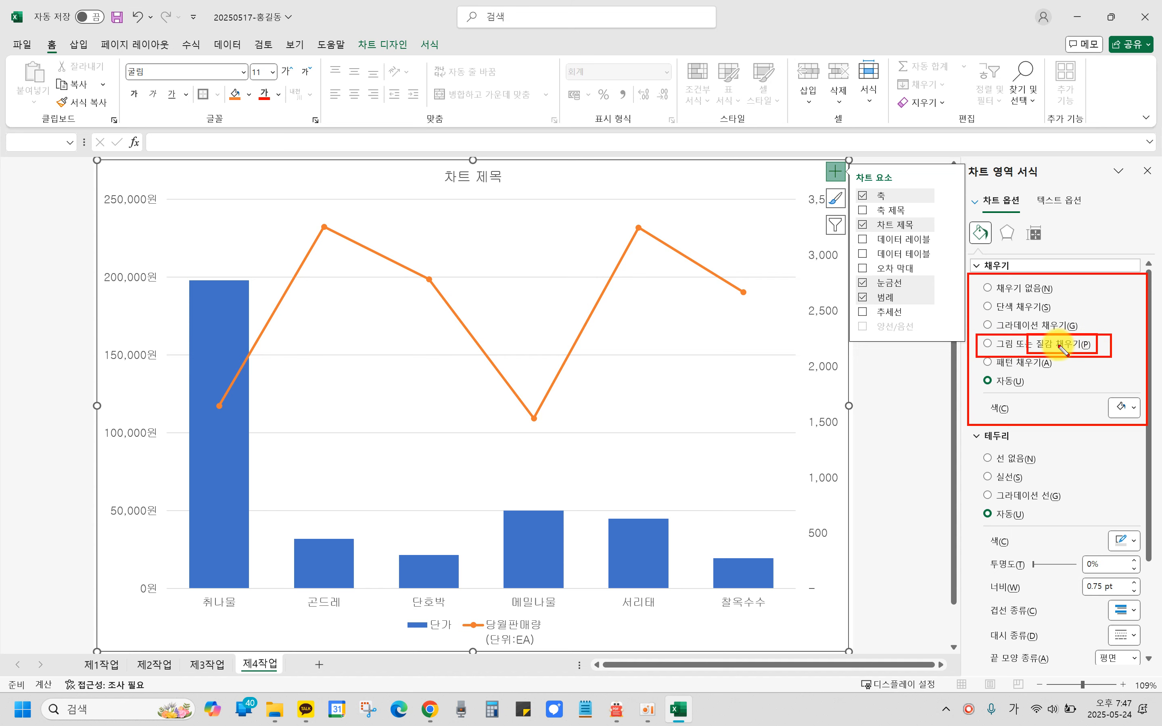
pyautogui.press('Escape')
# Set the chart area's fill to 그림 또는 질감 채우기 and locate its 질감 setting.
pyautogui.click(989, 346)
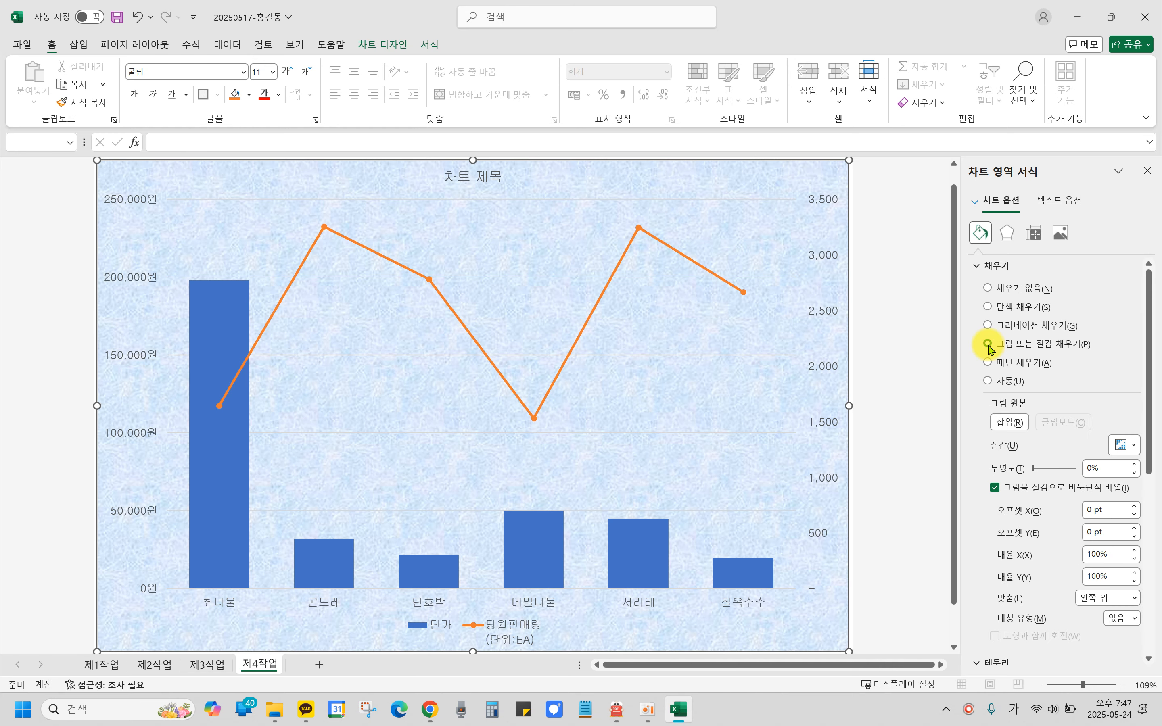
pyautogui.moveTo(980, 334); pyautogui.dragTo(1100, 355)
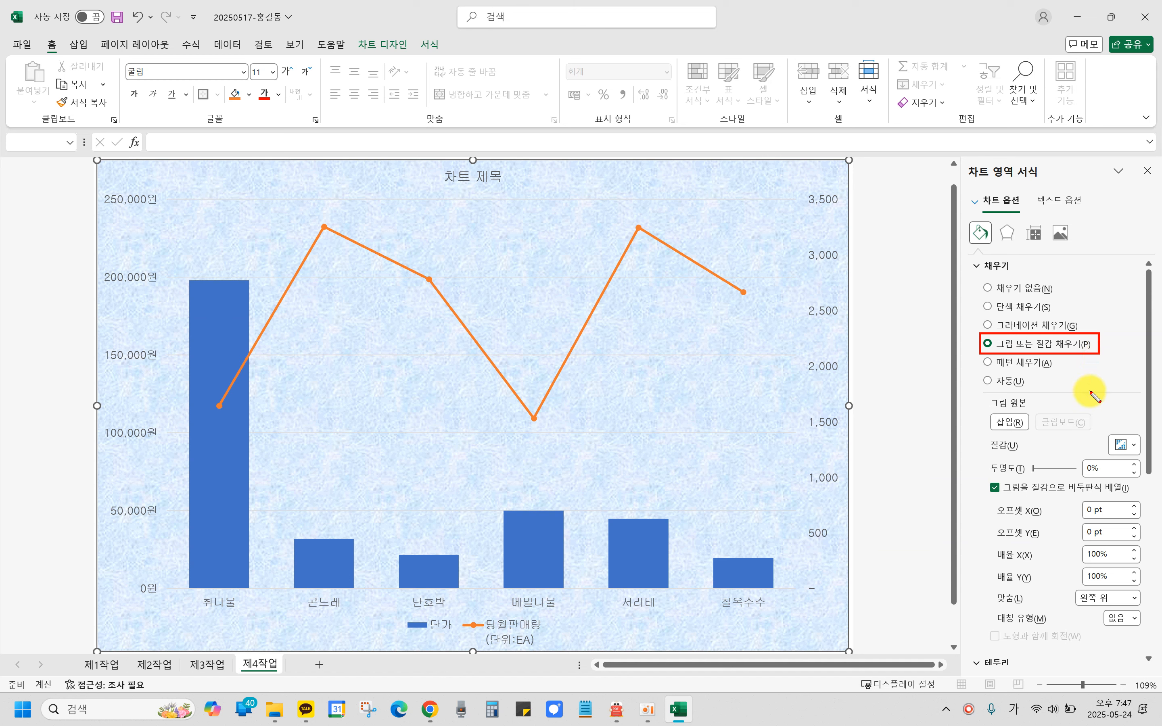
pyautogui.moveTo(984, 436); pyautogui.dragTo(1021, 458)
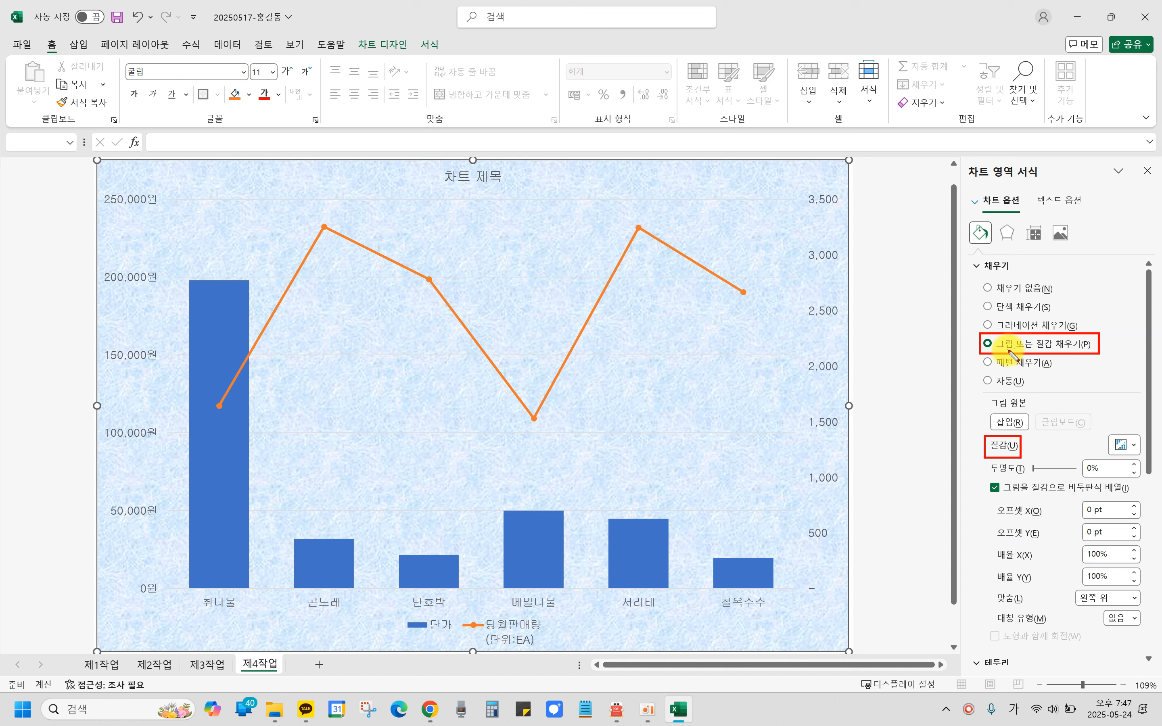
pyautogui.moveTo(999, 350)
pyautogui.mouseDown()
pyautogui.moveTo(995, 438)
pyautogui.moveTo(1018, 427)
pyautogui.mouseUp()
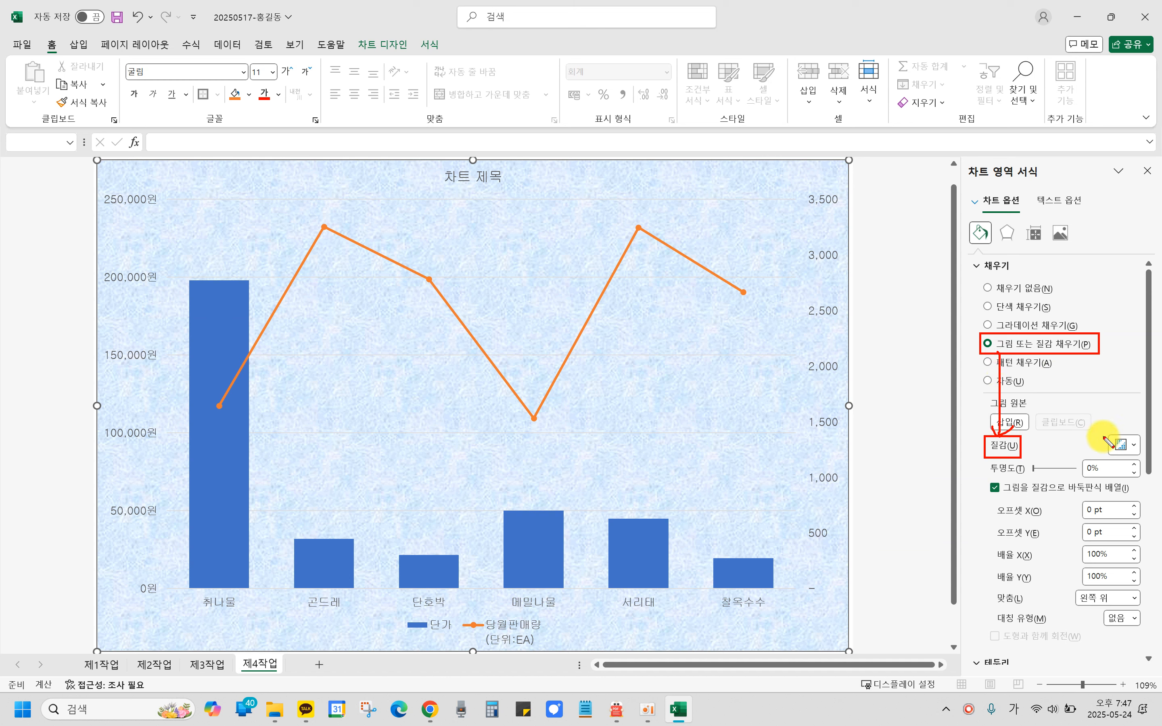
pyautogui.moveTo(1103, 427); pyautogui.dragTo(1150, 462)
pyautogui.moveTo(1014, 455)
pyautogui.mouseDown()
pyautogui.moveTo(1092, 445)
pyautogui.moveTo(1079, 452)
pyautogui.moveTo(1116, 434)
pyautogui.moveTo(1140, 444)
pyautogui.moveTo(1129, 474)
pyautogui.mouseUp()
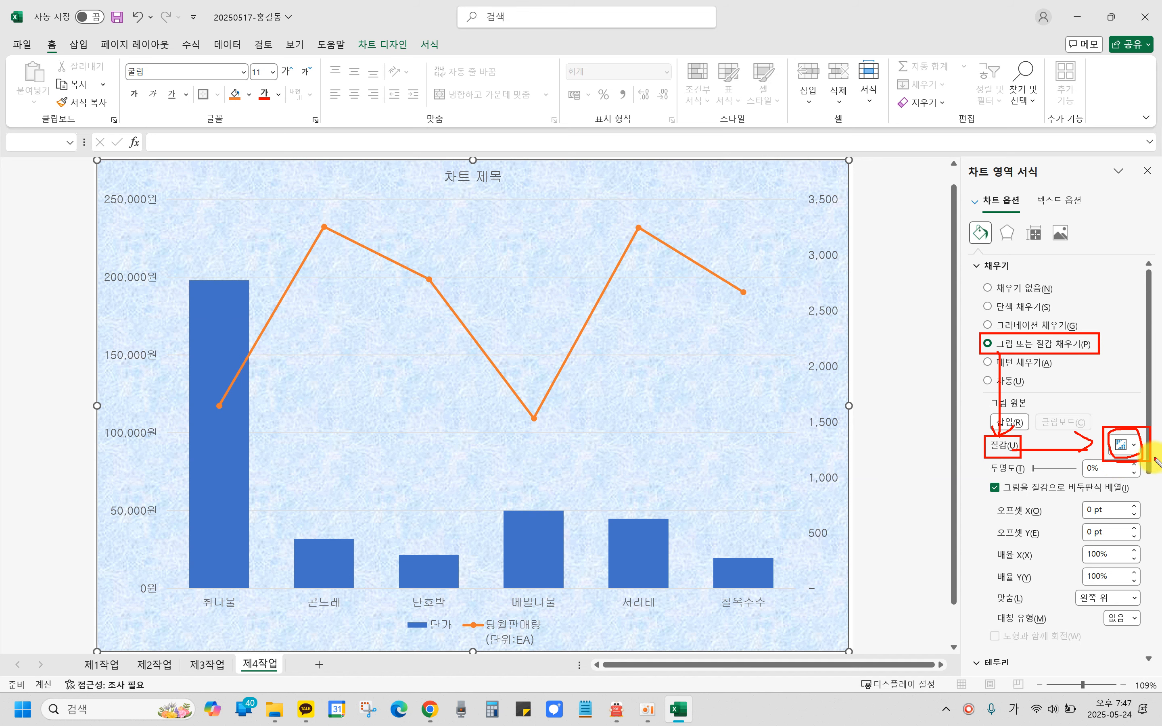
pyautogui.press('Escape')
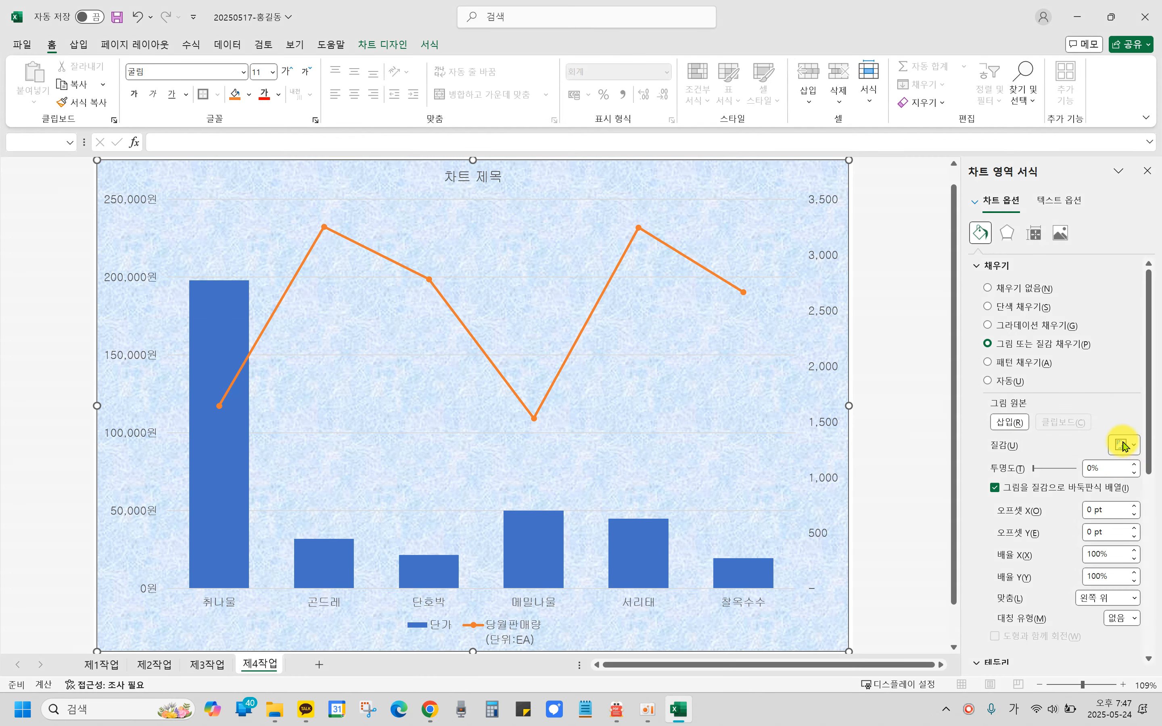
# Apply the 파랑 박엽지 texture to the chart area's fill.
pyautogui.click(1126, 446)
pyautogui.click(1125, 446)
pyautogui.click(1125, 446)
pyautogui.moveTo(850, 118)
pyautogui.mouseDown()
pyautogui.moveTo(1051, 407)
pyautogui.moveTo(1161, 436)
pyautogui.mouseUp()
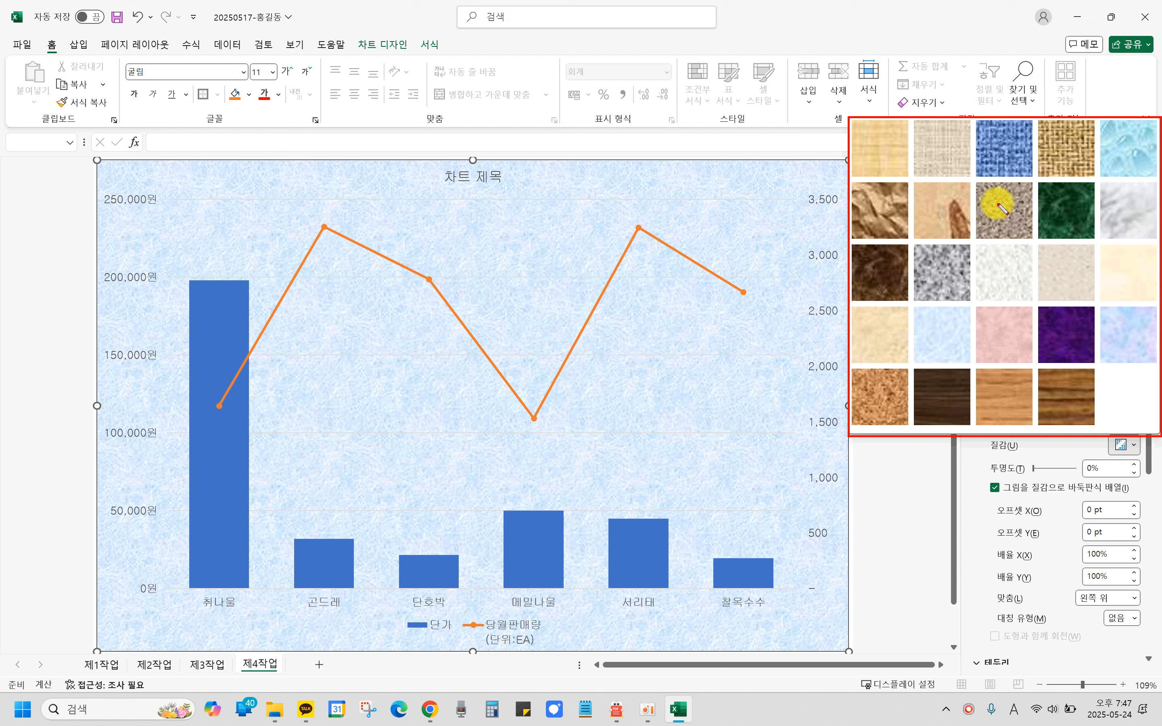
pyautogui.moveTo(1023, 167)
pyautogui.mouseDown()
pyautogui.moveTo(1017, 139)
pyautogui.moveTo(1022, 152)
pyautogui.mouseUp()
pyautogui.moveTo(1123, 156)
pyautogui.mouseDown()
pyautogui.moveTo(1114, 157)
pyautogui.moveTo(1149, 171)
pyautogui.mouseUp()
pyautogui.moveTo(955, 349)
pyautogui.mouseDown()
pyautogui.moveTo(917, 323)
pyautogui.moveTo(964, 342)
pyautogui.mouseUp()
pyautogui.moveTo(1140, 348); pyautogui.dragTo(1137, 338)
pyautogui.press('Escape')
pyautogui.click(1124, 446)
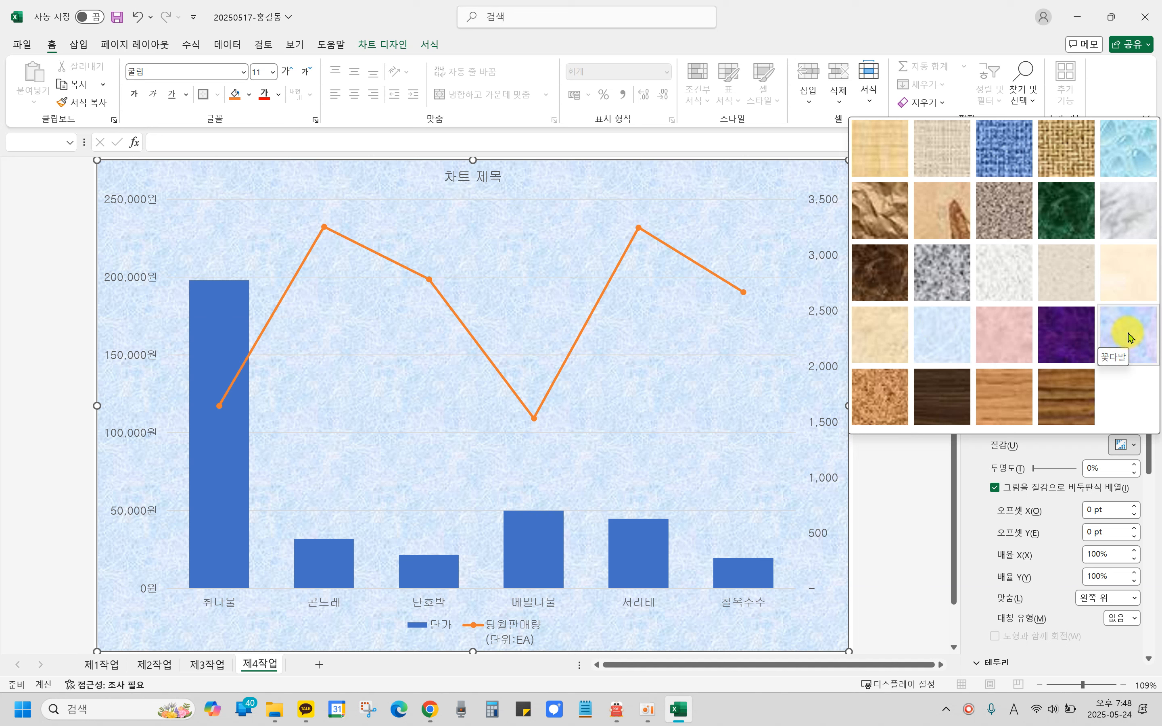
pyautogui.click(941, 335)
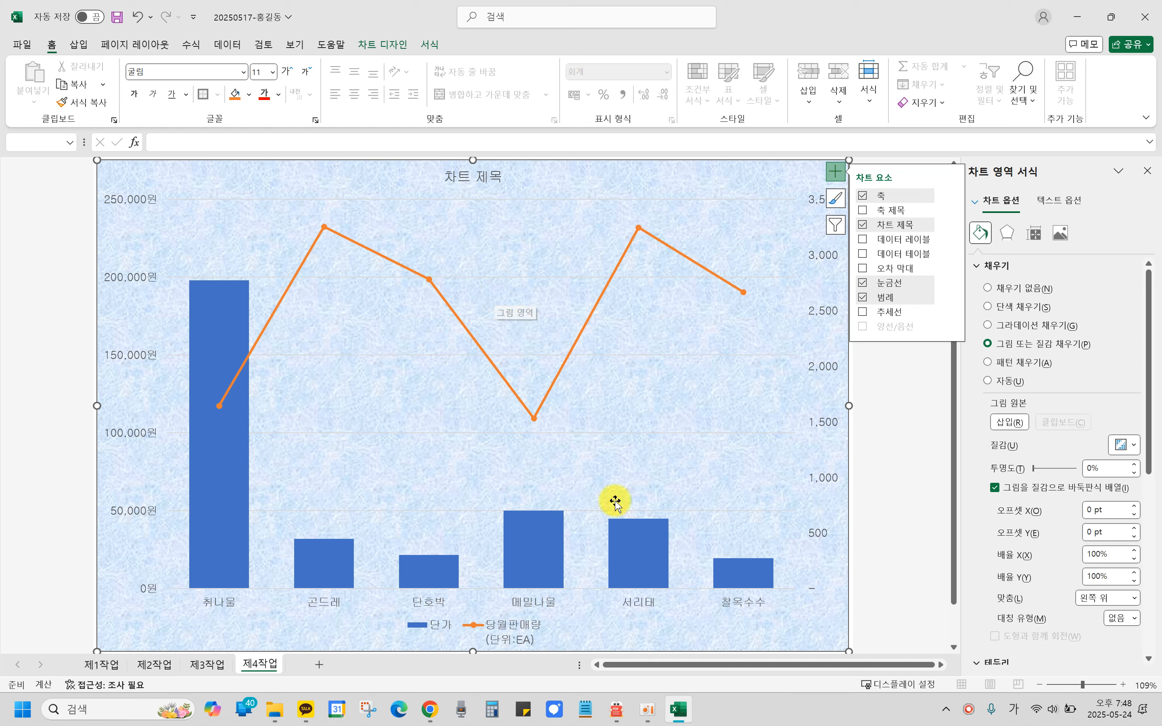
# Switch to the exam PDF to read the plot area fill requirement in condition (5), and return to Excel.
pyautogui.click(614, 716)
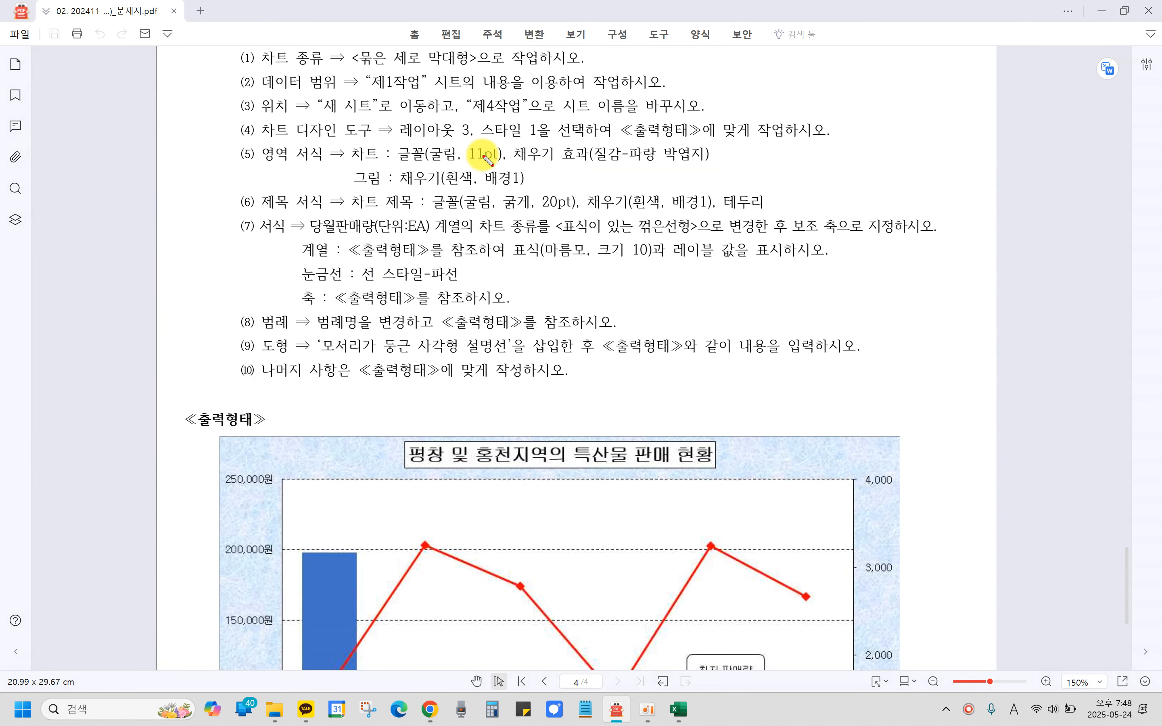
pyautogui.moveTo(341, 167)
pyautogui.mouseDown()
pyautogui.moveTo(388, 189)
pyautogui.moveTo(525, 192)
pyautogui.mouseUp()
pyautogui.press('Escape')
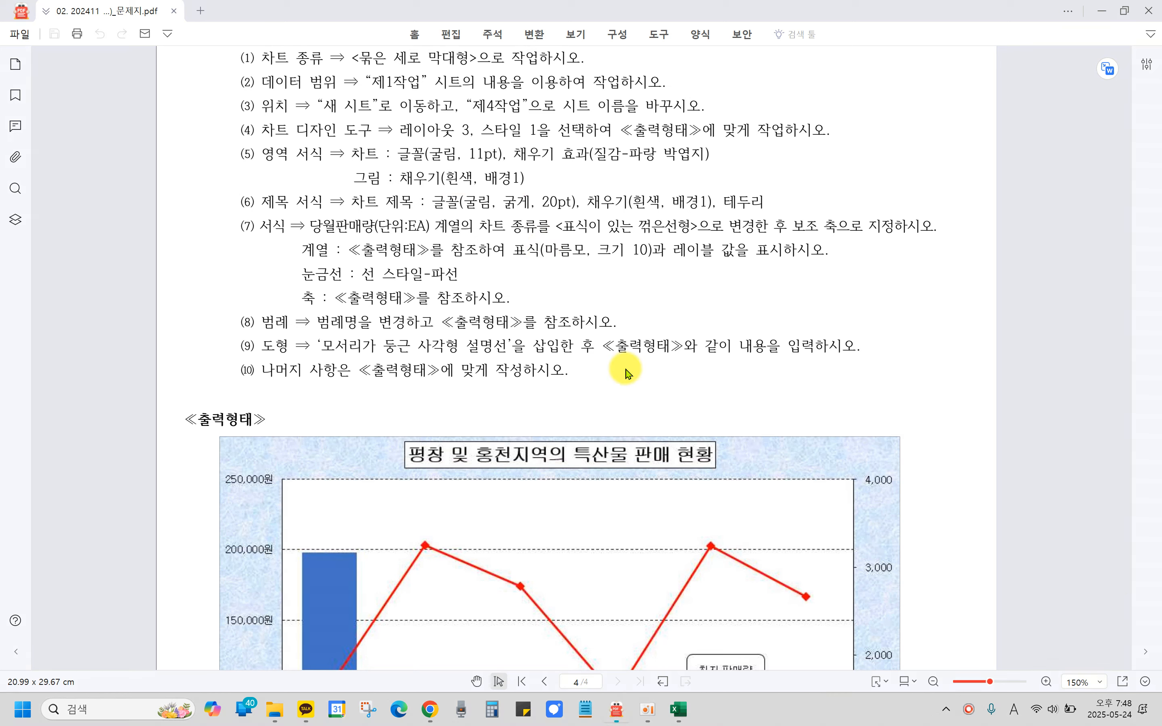
pyautogui.press('ctrl')
pyautogui.press('ctrl')
pyautogui.press('ctrl')
pyautogui.press('ctrl')
pyautogui.press('ctrl')
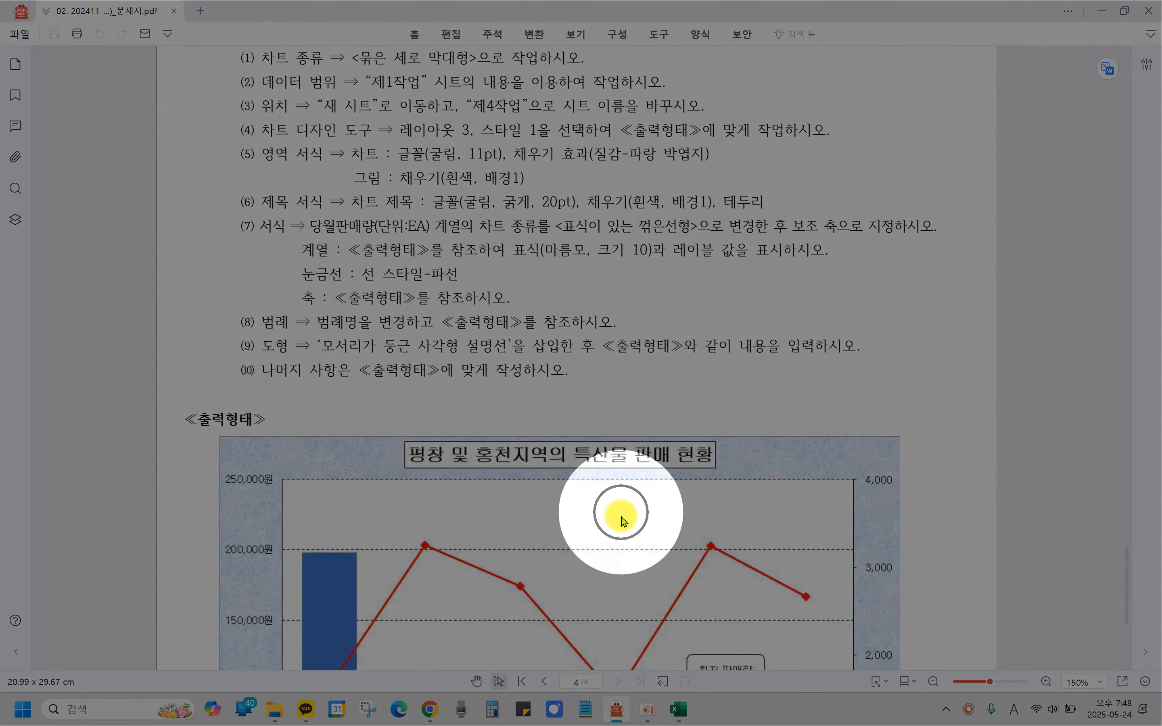
pyautogui.click(678, 709)
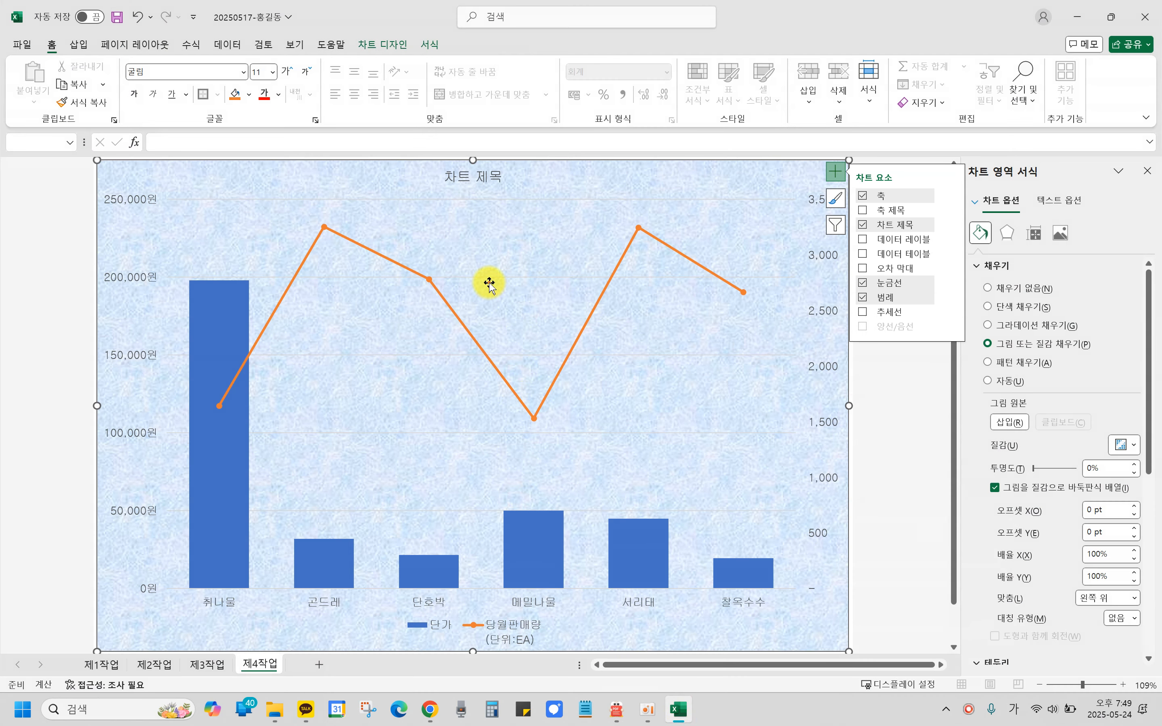
# Set the chart's plot area to 단색 채우기 and locate its fill colour setting.
pyautogui.click(489, 284)
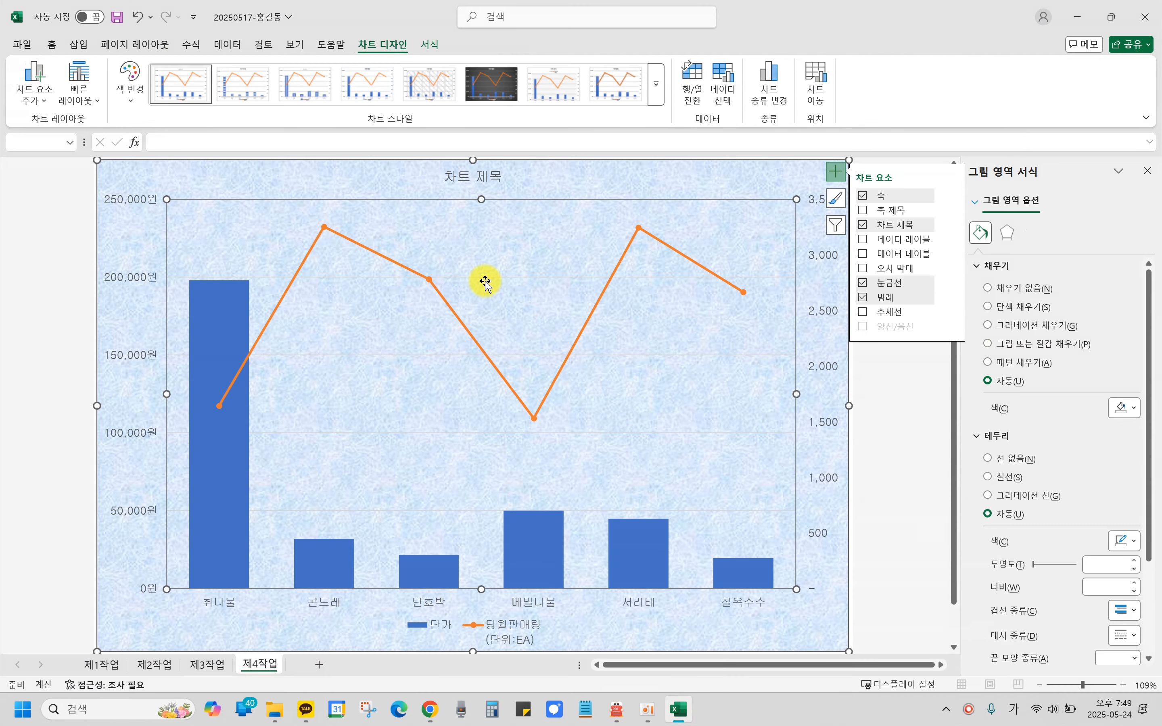
pyautogui.click(834, 174)
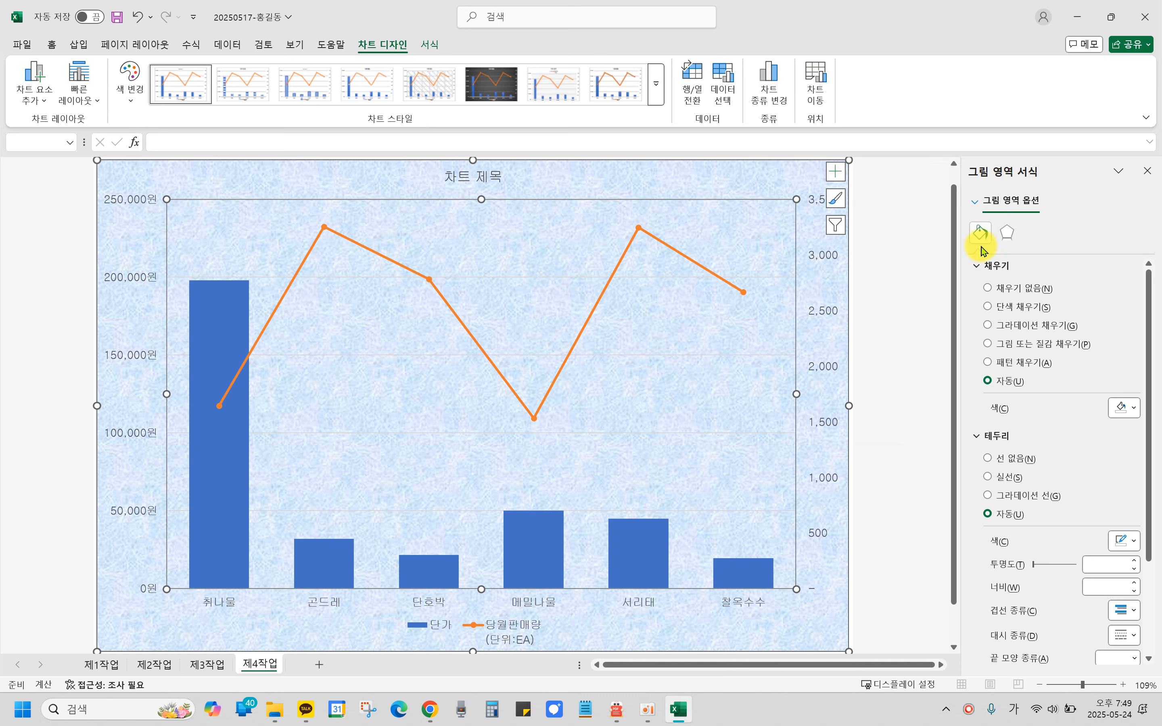
pyautogui.click(995, 381)
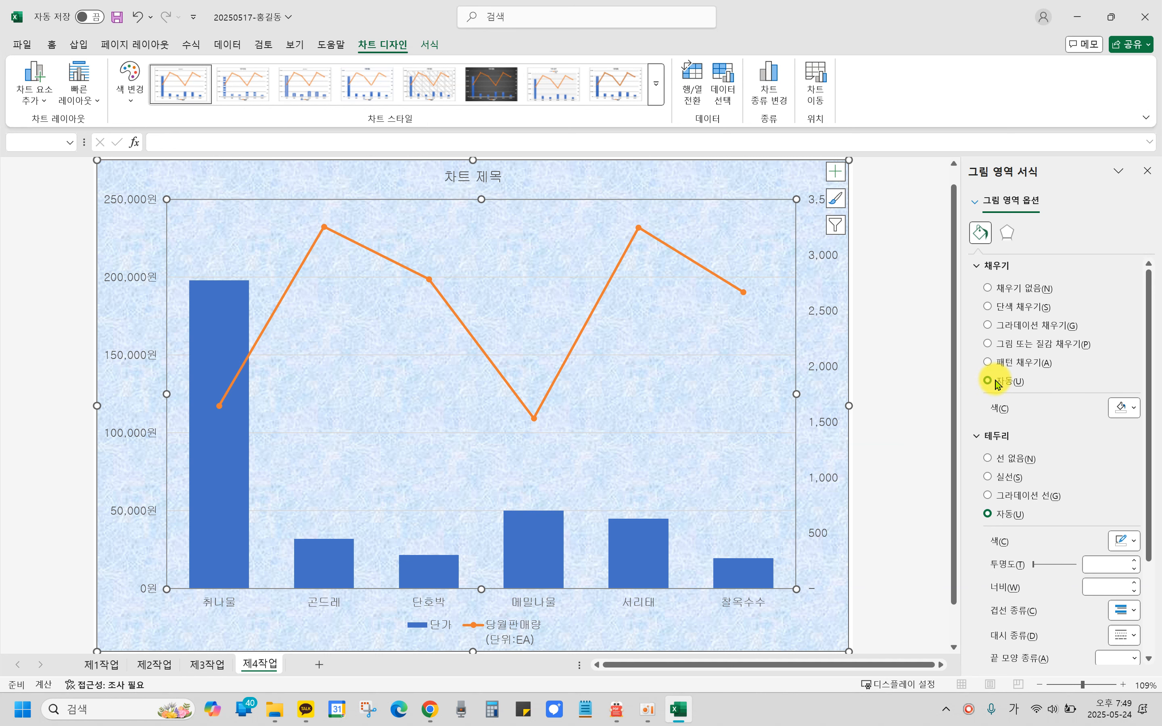
pyautogui.click(988, 307)
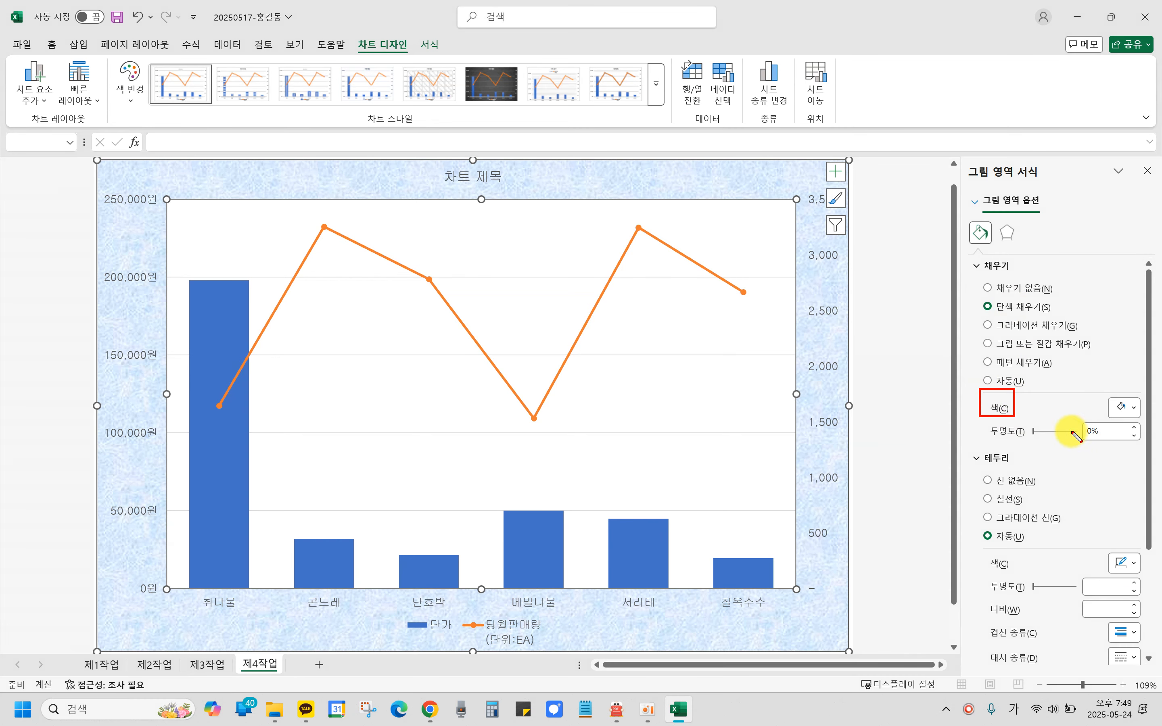
pyautogui.moveTo(1104, 394); pyautogui.dragTo(1148, 420)
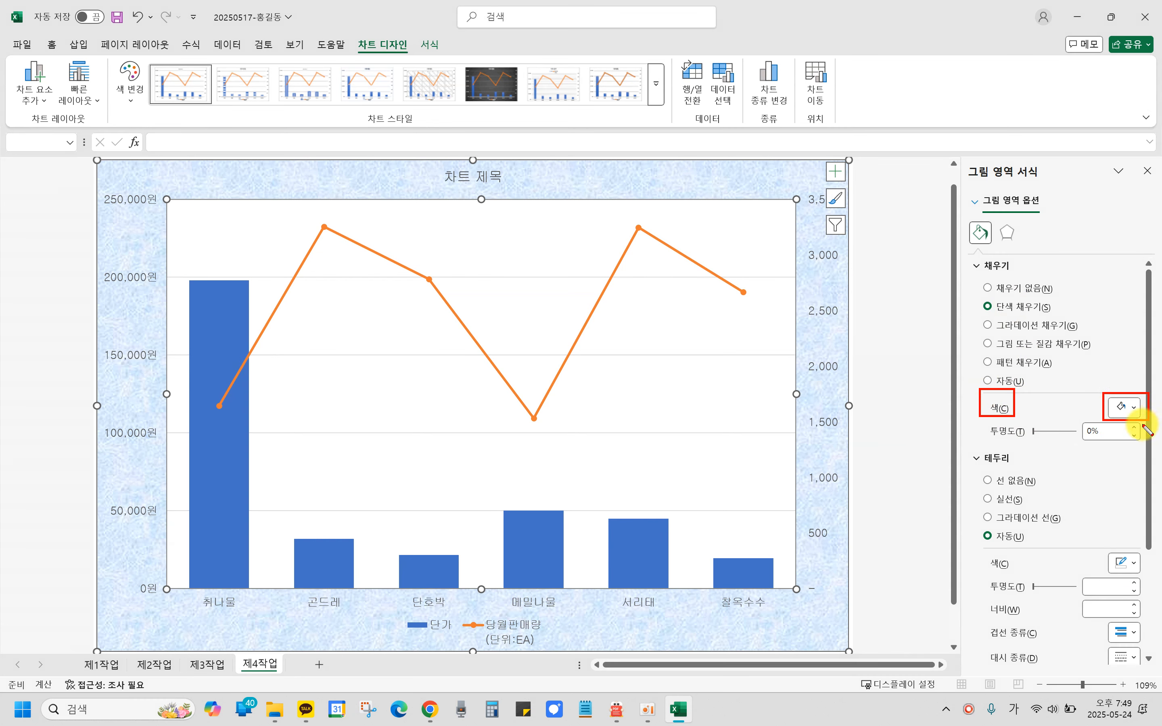
pyautogui.press('Escape')
# Set the plot area's fill colour to 흰색, 배경 1.
pyautogui.click(1134, 409)
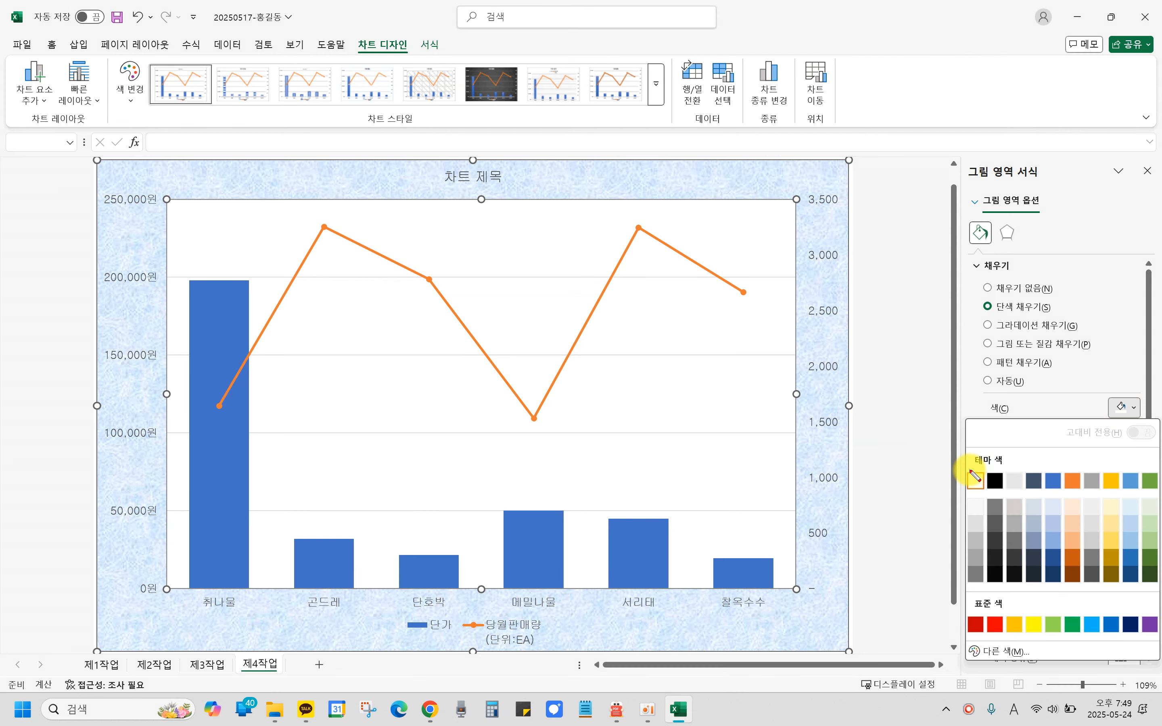
pyautogui.moveTo(969, 471); pyautogui.dragTo(988, 492)
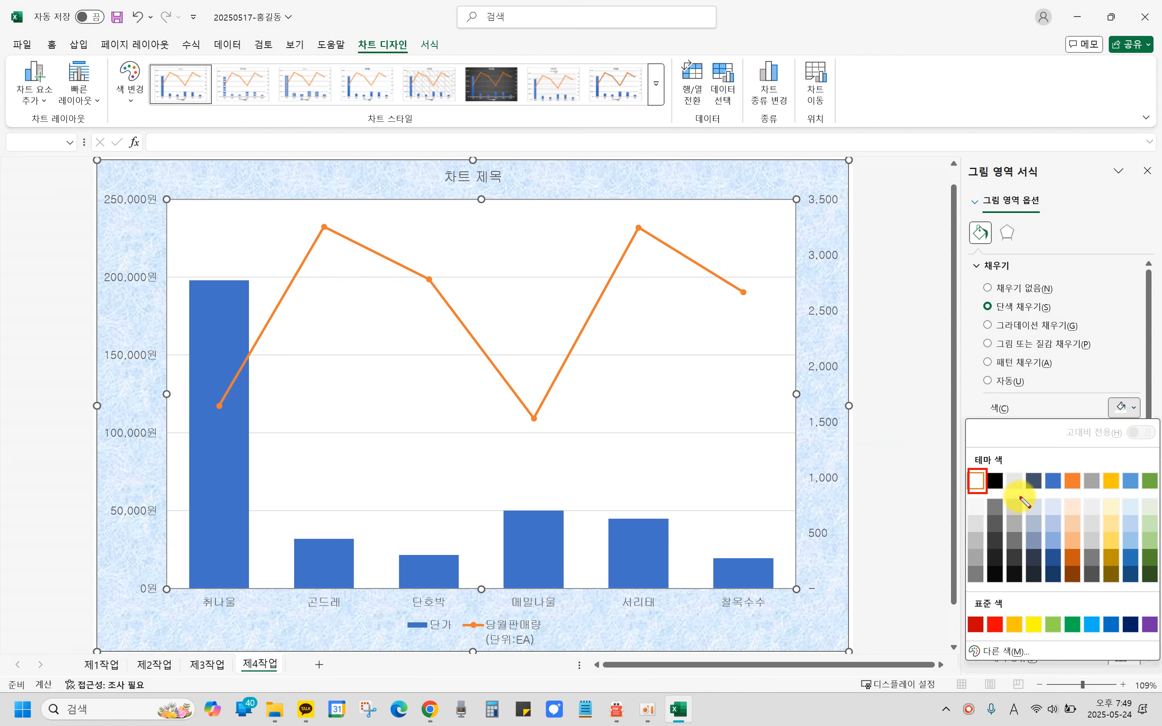
pyautogui.press('Escape')
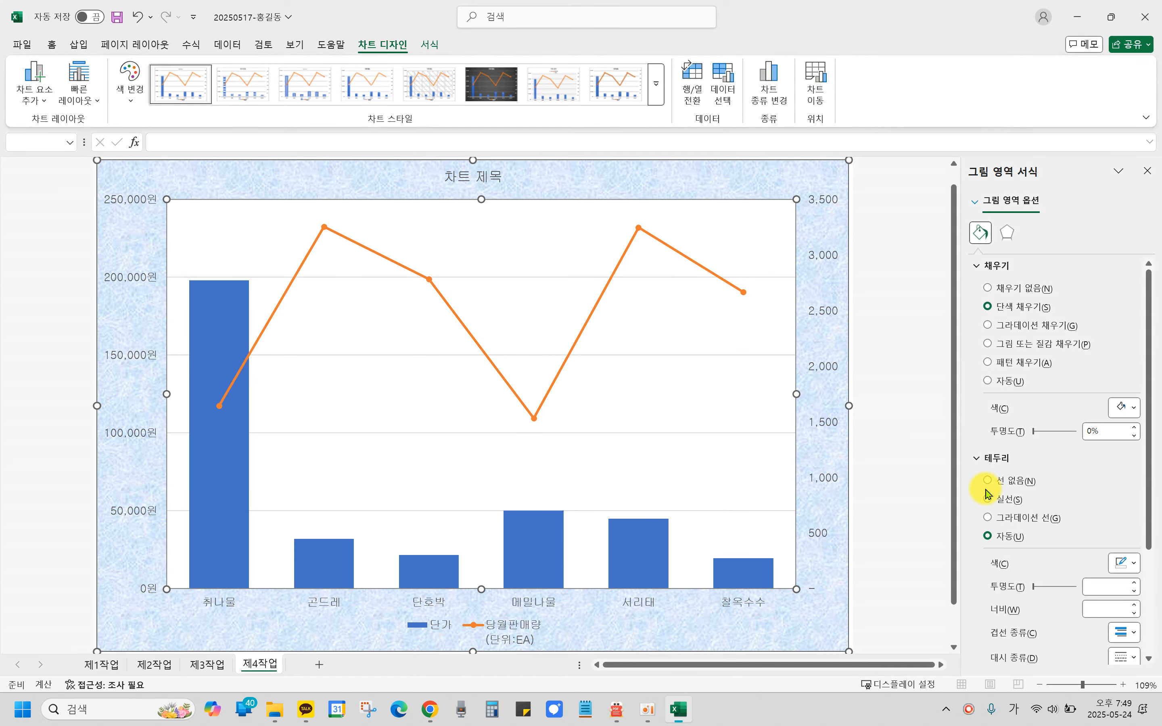
pyautogui.click(1121, 408)
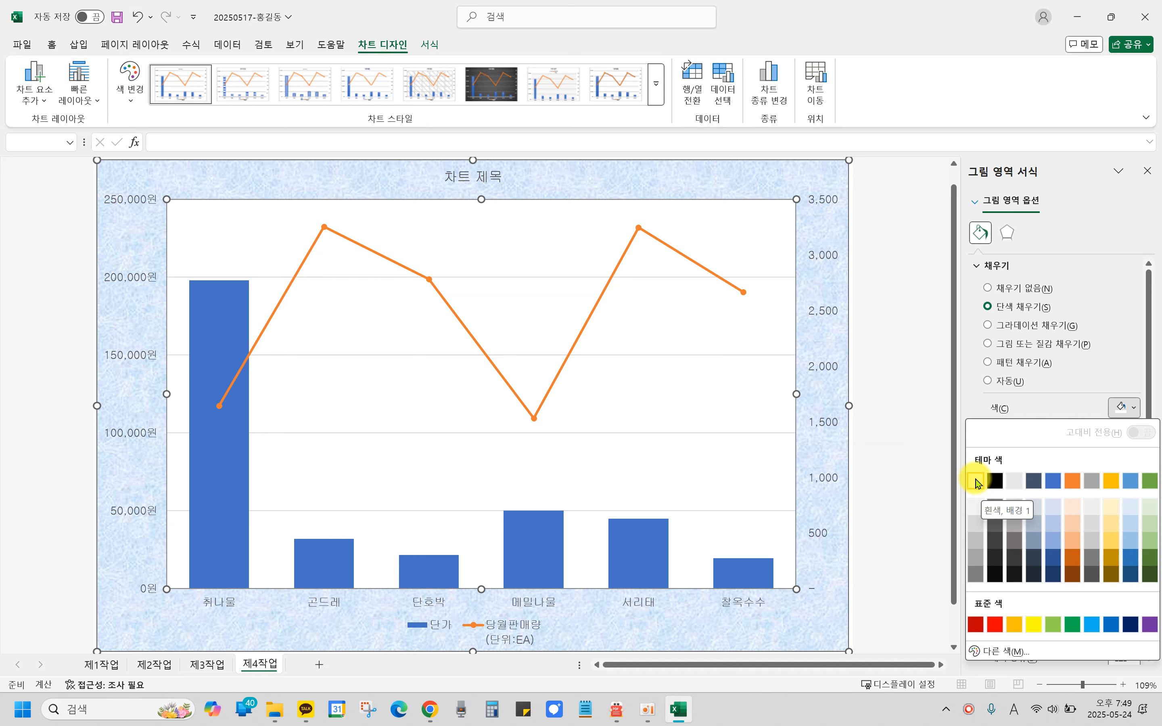
pyautogui.click(976, 482)
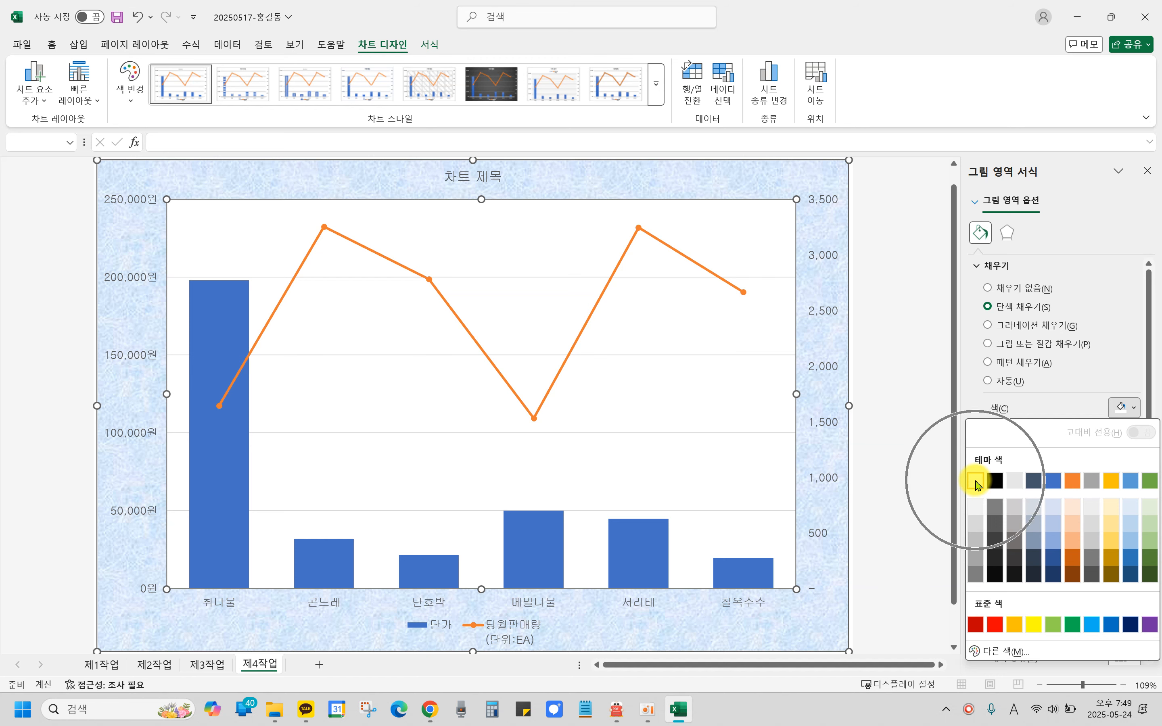
pyautogui.click(836, 172)
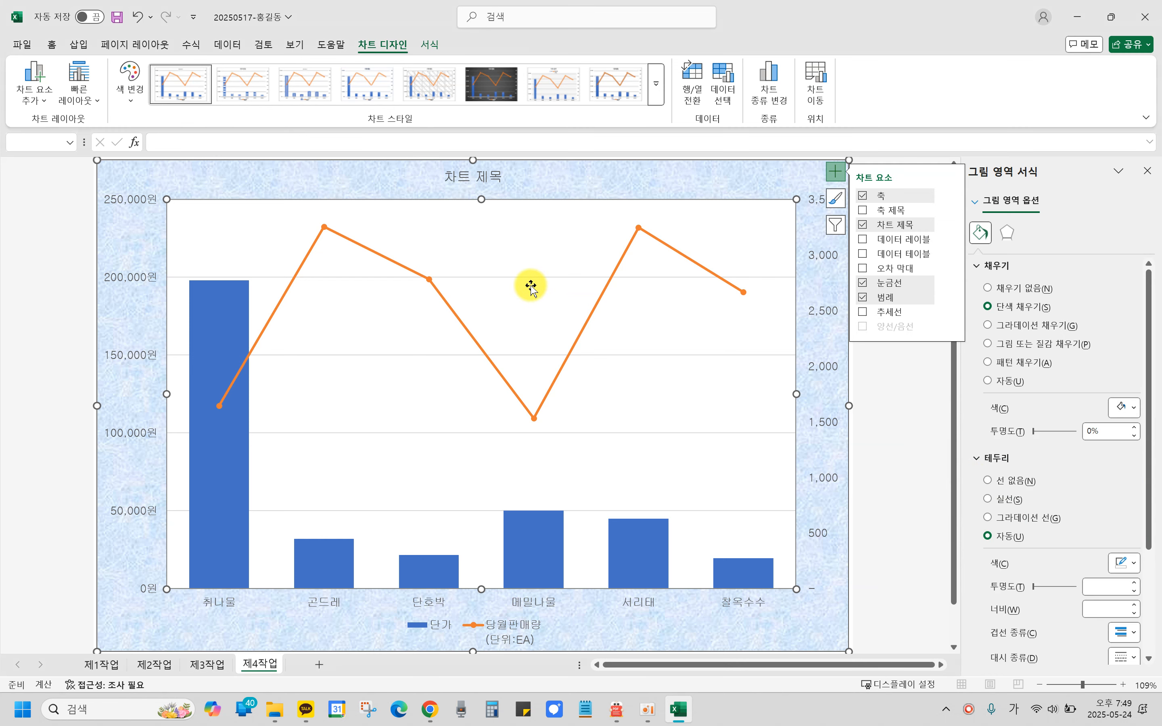
# Switch to the exam PDF to compare condition (5)'s chart and plot area formatting with the sample output, and return to Excel.
pyautogui.click(617, 709)
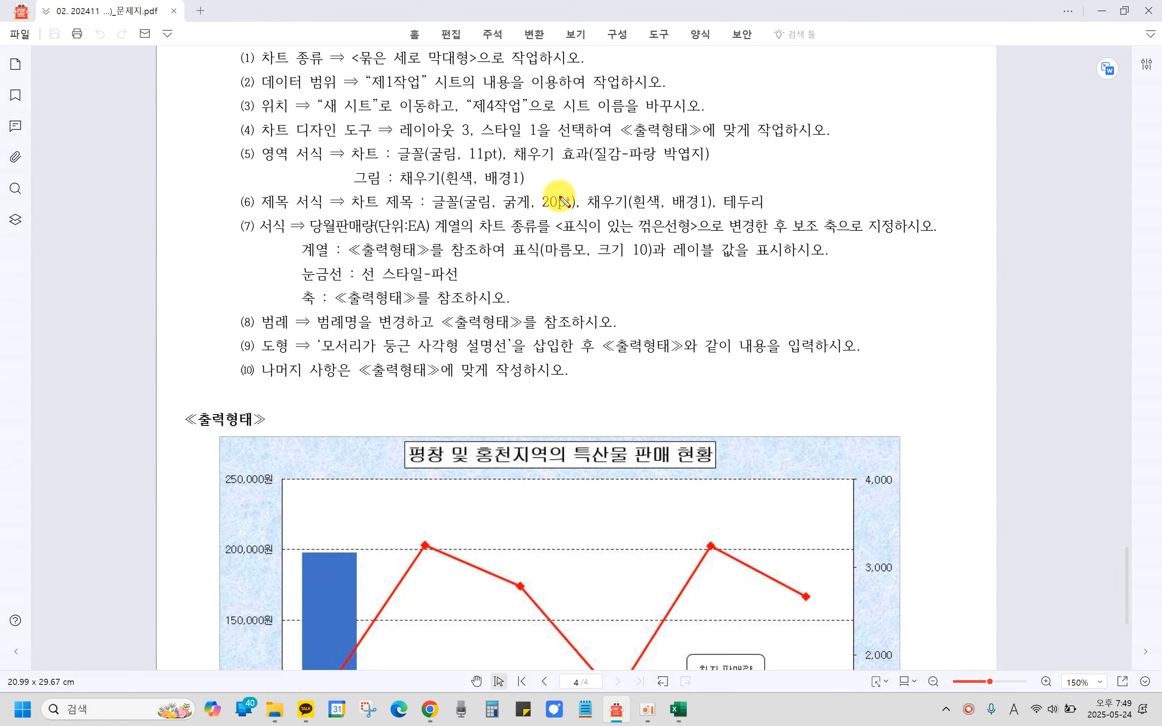
pyautogui.moveTo(232, 141)
pyautogui.mouseDown()
pyautogui.moveTo(778, 187)
pyautogui.moveTo(729, 192)
pyautogui.mouseUp()
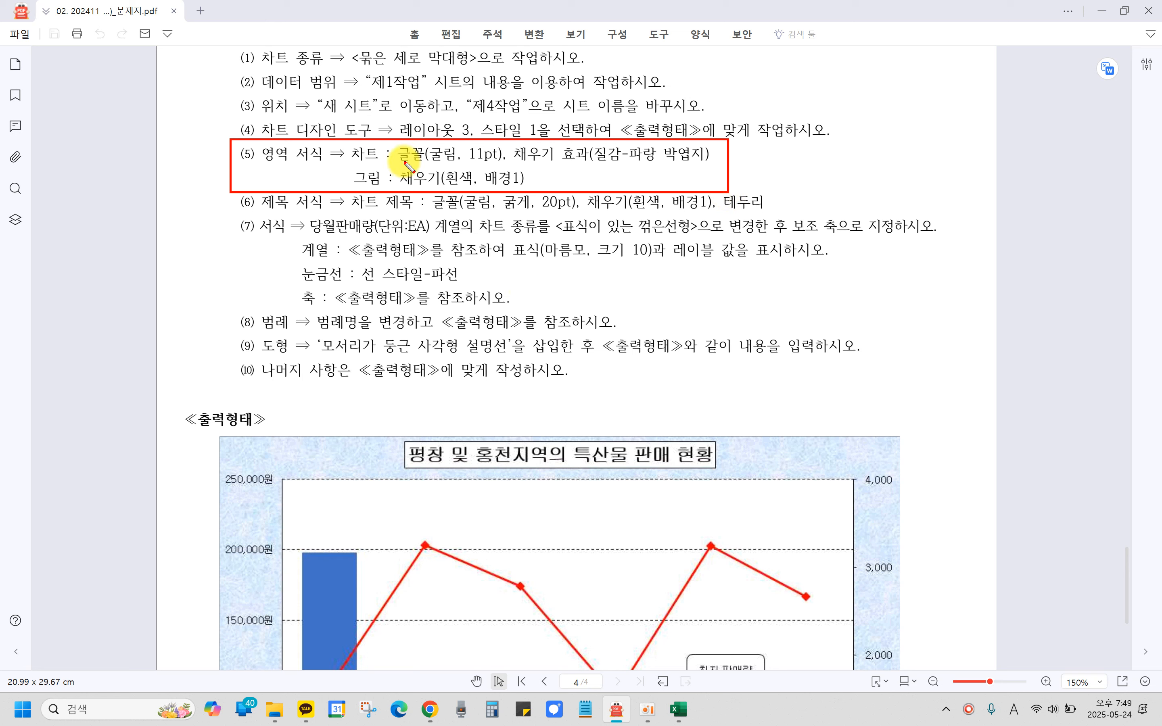
pyautogui.moveTo(396, 140); pyautogui.dragTo(727, 170)
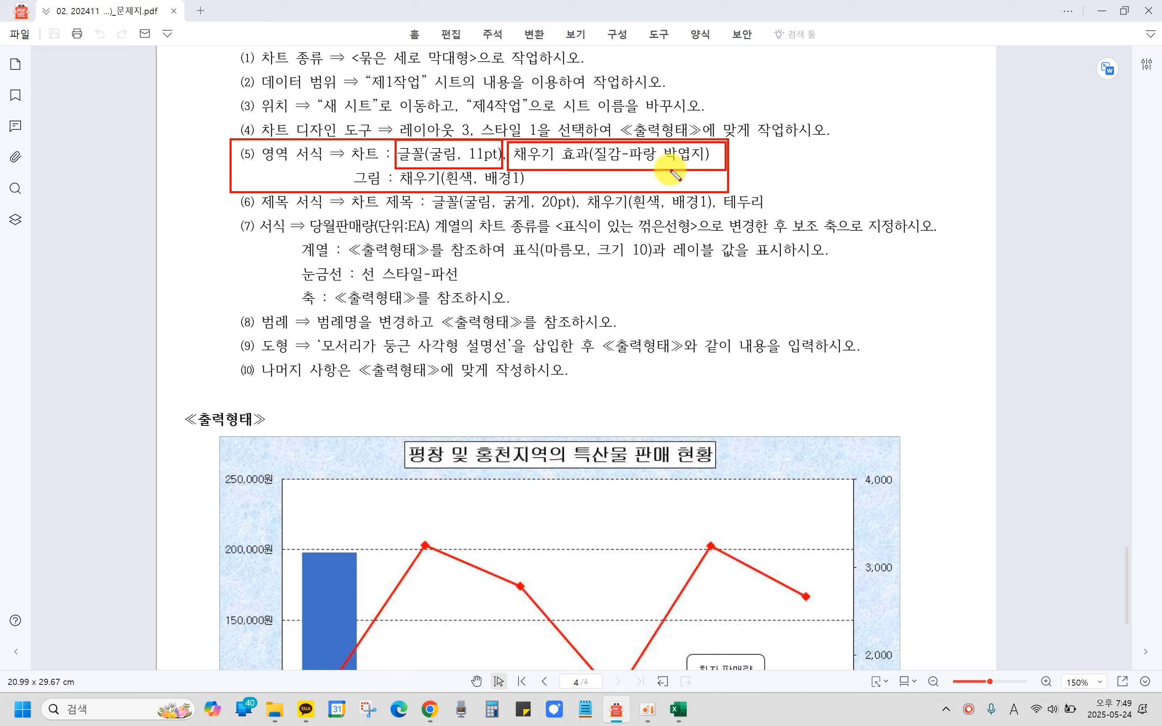
pyautogui.moveTo(584, 139)
pyautogui.mouseDown()
pyautogui.moveTo(695, 179)
pyautogui.moveTo(725, 175)
pyautogui.moveTo(770, 459)
pyautogui.moveTo(801, 431)
pyautogui.mouseUp()
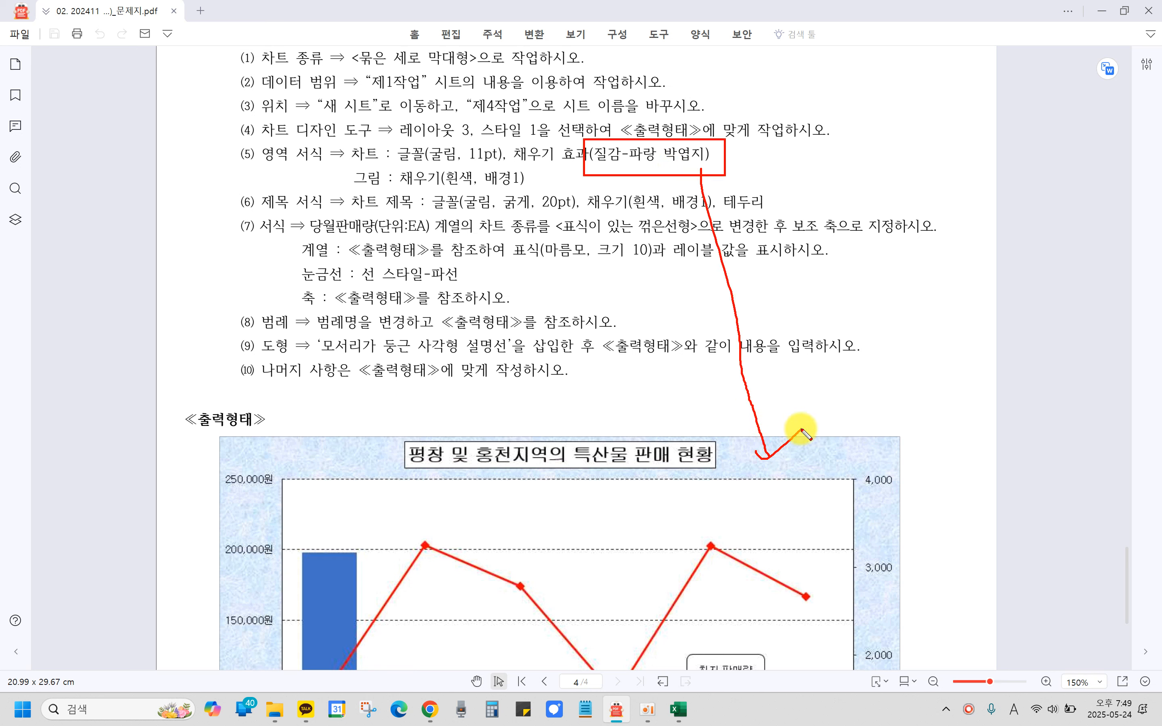
pyautogui.moveTo(394, 166)
pyautogui.mouseDown()
pyautogui.moveTo(534, 197)
pyautogui.moveTo(501, 291)
pyautogui.moveTo(548, 528)
pyautogui.moveTo(526, 517)
pyautogui.moveTo(586, 491)
pyautogui.mouseUp()
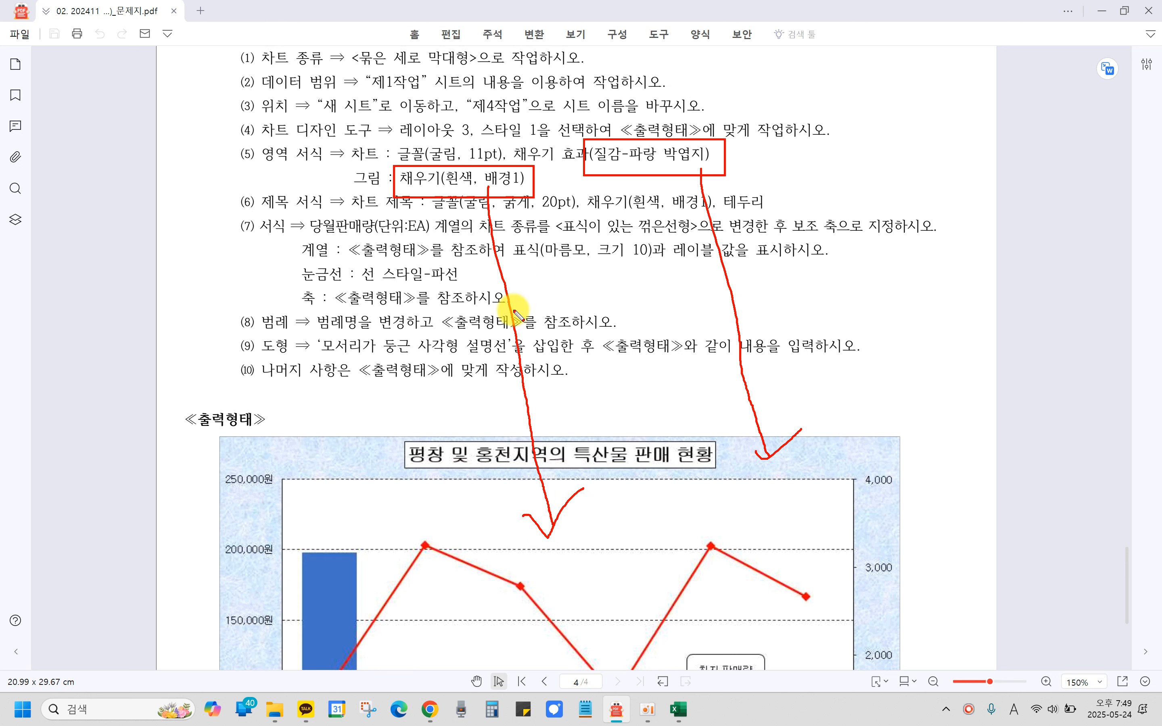
pyautogui.moveTo(517, 189)
pyautogui.mouseDown()
pyautogui.moveTo(490, 156)
pyautogui.moveTo(516, 191)
pyautogui.mouseUp()
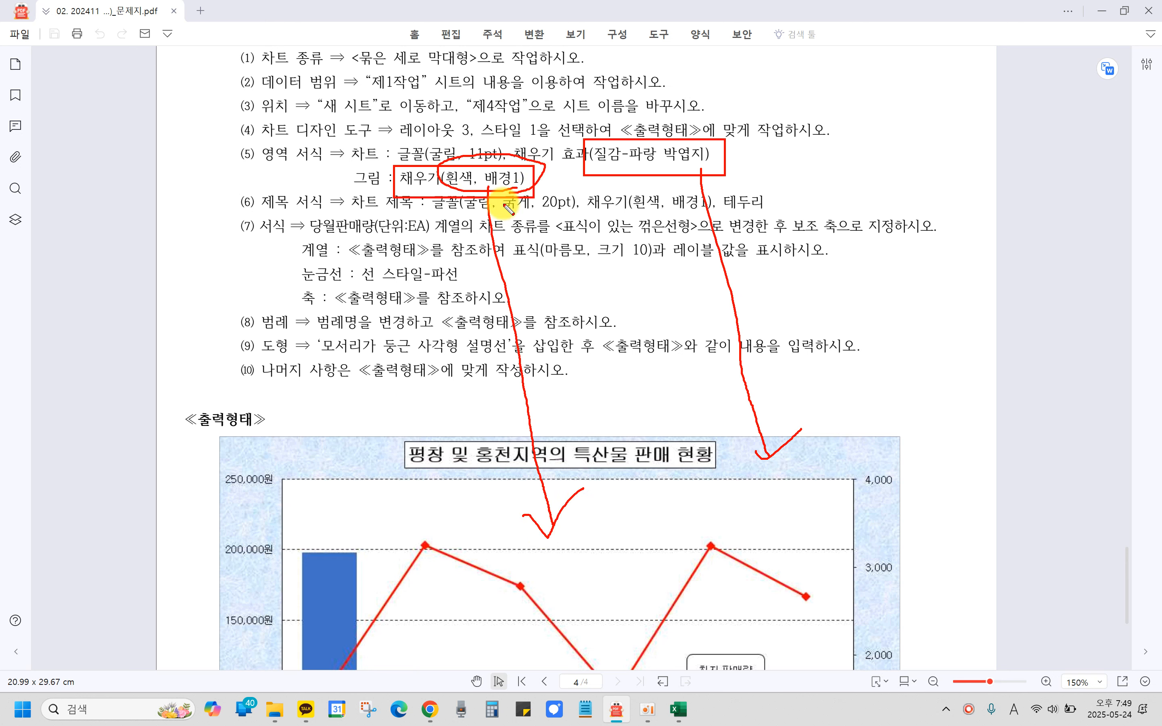
pyautogui.press('Delete')
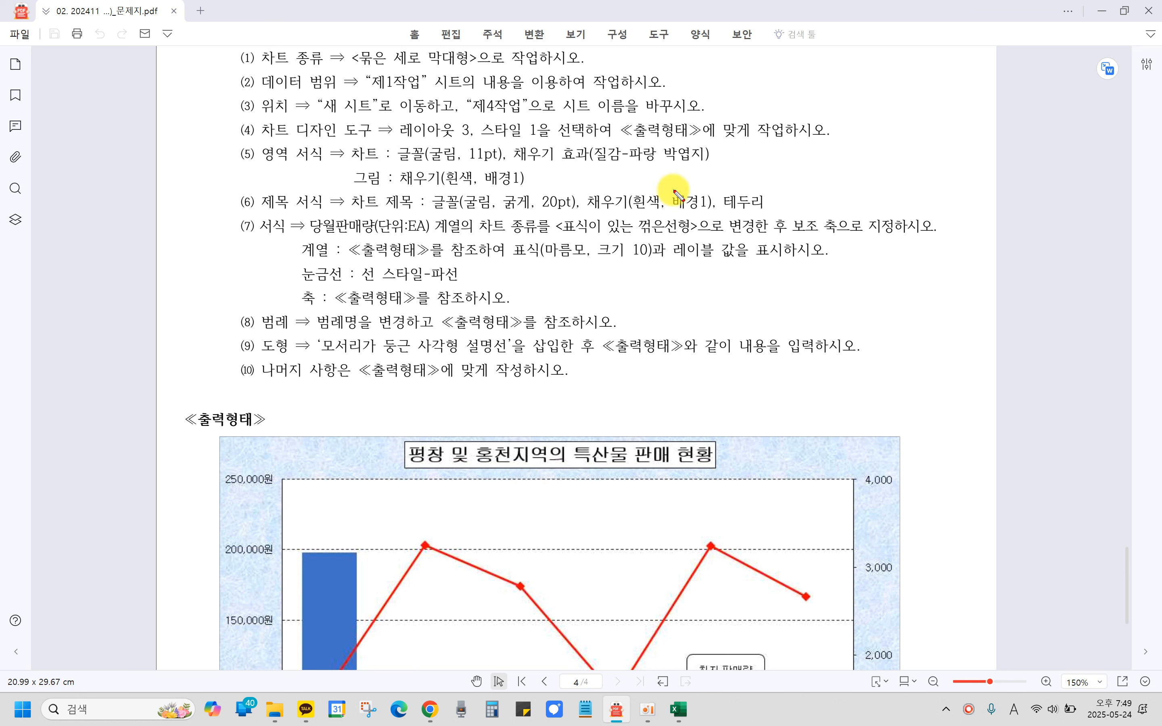
pyautogui.moveTo(756, 457); pyautogui.dragTo(773, 473)
pyautogui.moveTo(1092, 182); pyautogui.dragTo(1100, 138)
pyautogui.moveTo(653, 503)
pyautogui.mouseDown()
pyautogui.moveTo(636, 506)
pyautogui.moveTo(636, 493)
pyautogui.moveTo(643, 509)
pyautogui.moveTo(624, 507)
pyautogui.mouseUp()
pyautogui.moveTo(1112, 121)
pyautogui.mouseDown()
pyautogui.moveTo(1095, 125)
pyautogui.moveTo(1141, 151)
pyautogui.moveTo(1124, 129)
pyautogui.mouseUp()
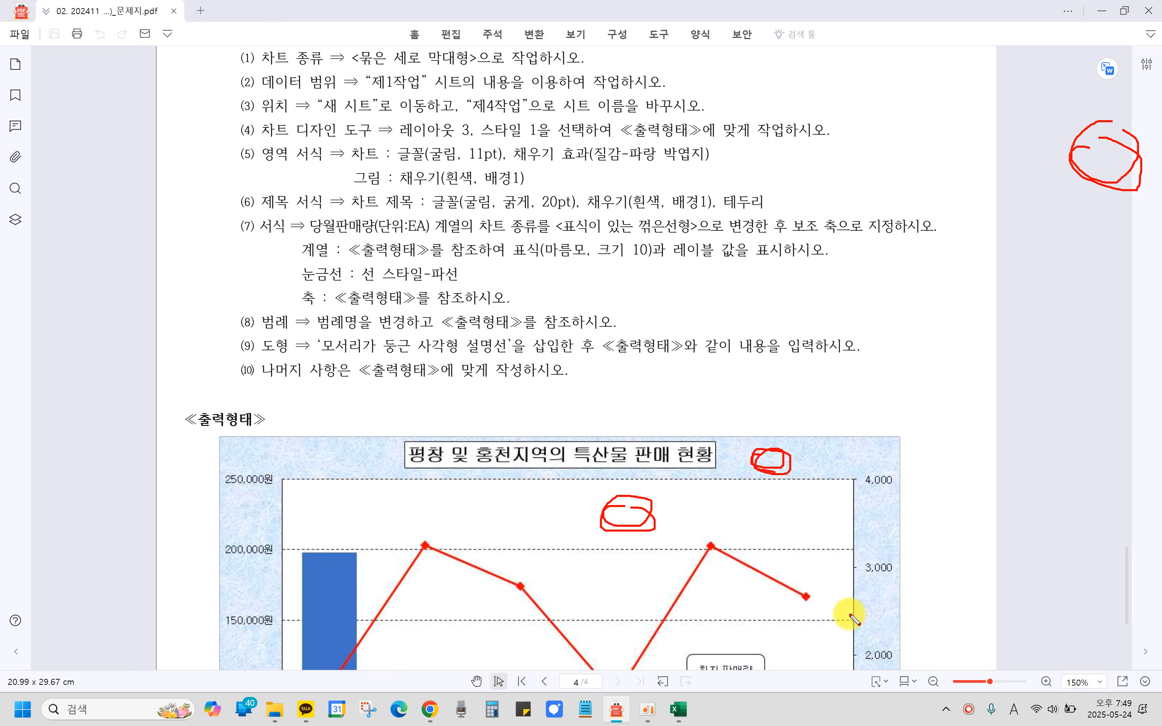
pyautogui.press('Escape')
pyautogui.click(680, 710)
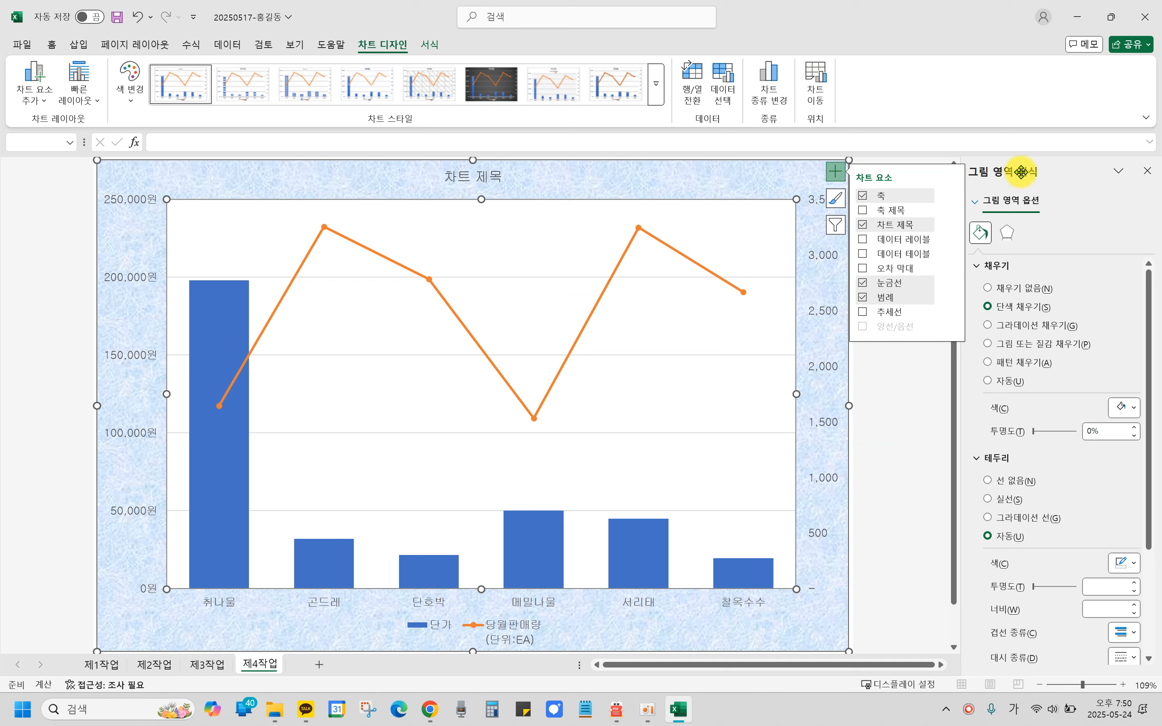
# Close the chart elements list, select the chart area and review its texture fill setting.
pyautogui.click(835, 172)
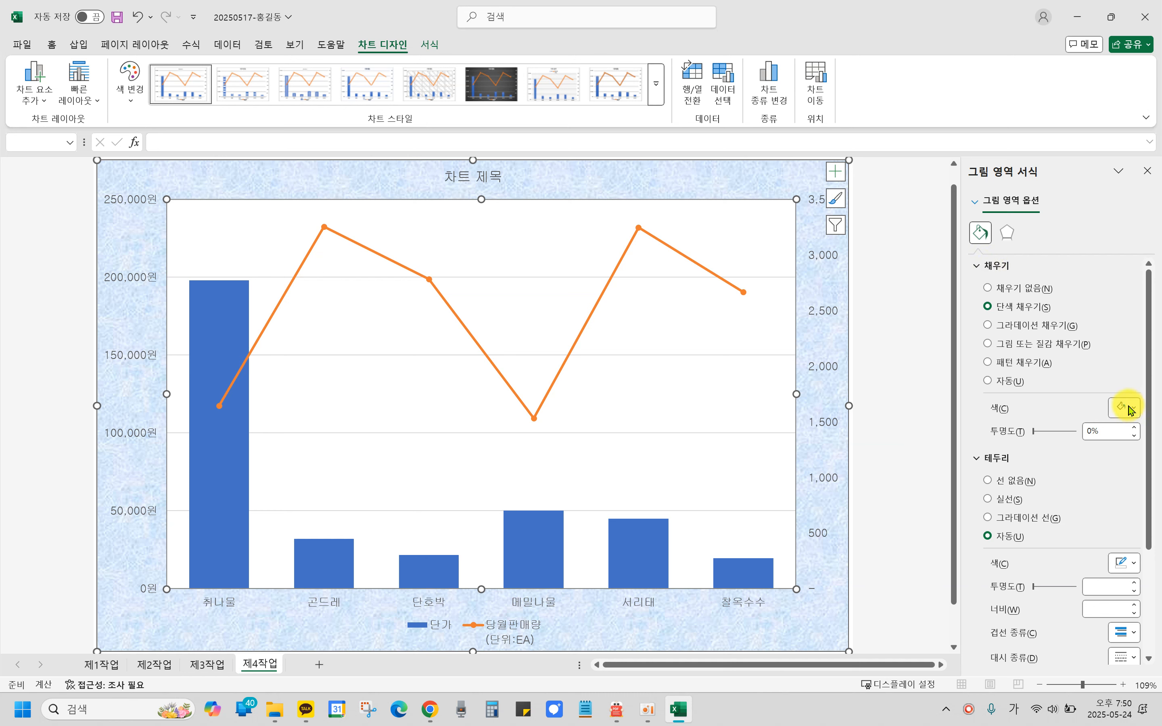
pyautogui.click(753, 185)
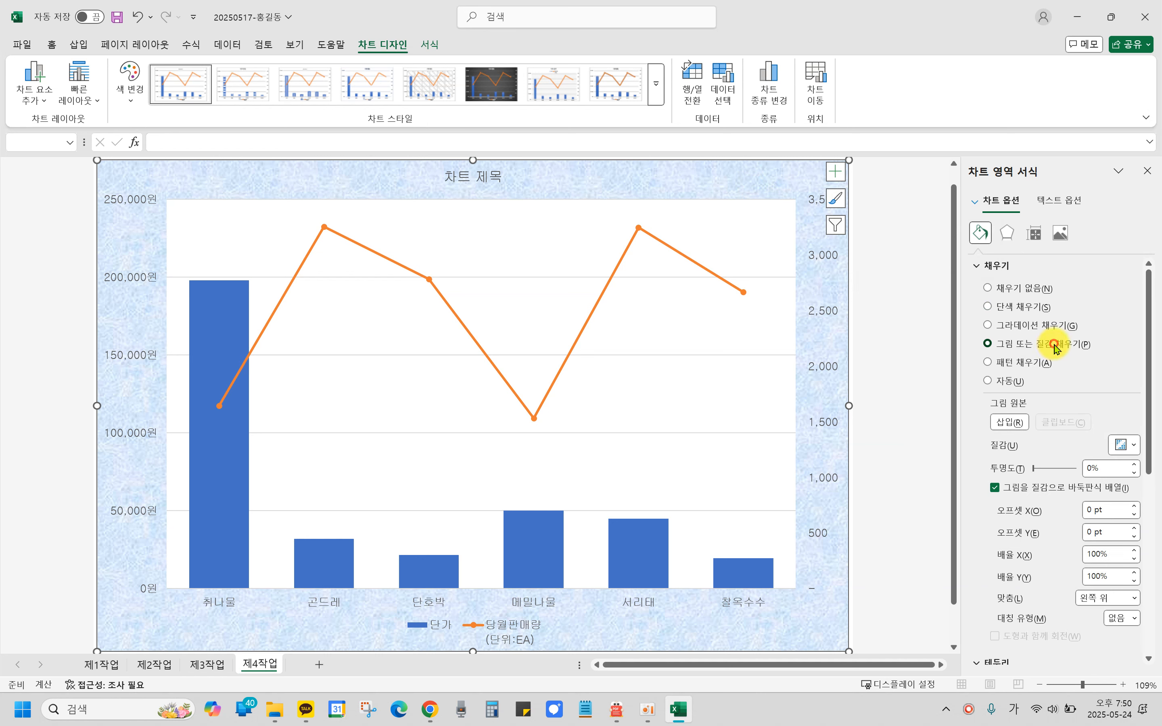
pyautogui.click(1124, 446)
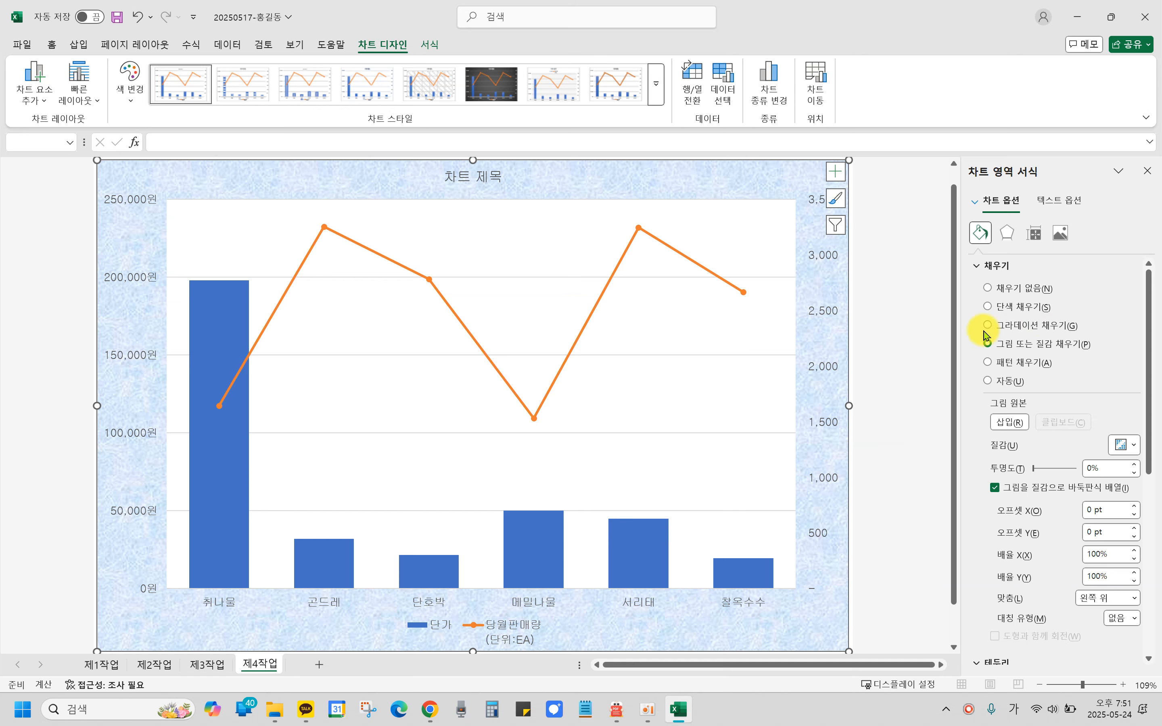
# Switch to the PDF exam sheet and read the chart title requirements in item (6), comparing them with the sample chart's title.
pyautogui.click(616, 709)
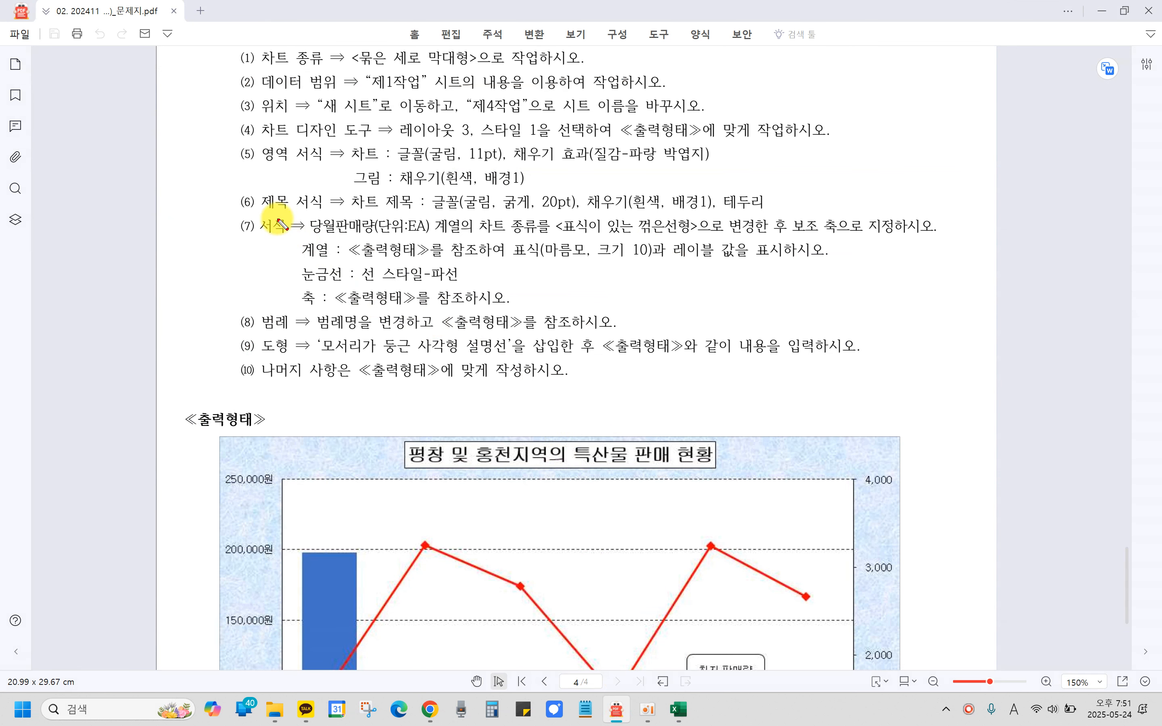
pyautogui.moveTo(226, 185); pyautogui.dragTo(796, 219)
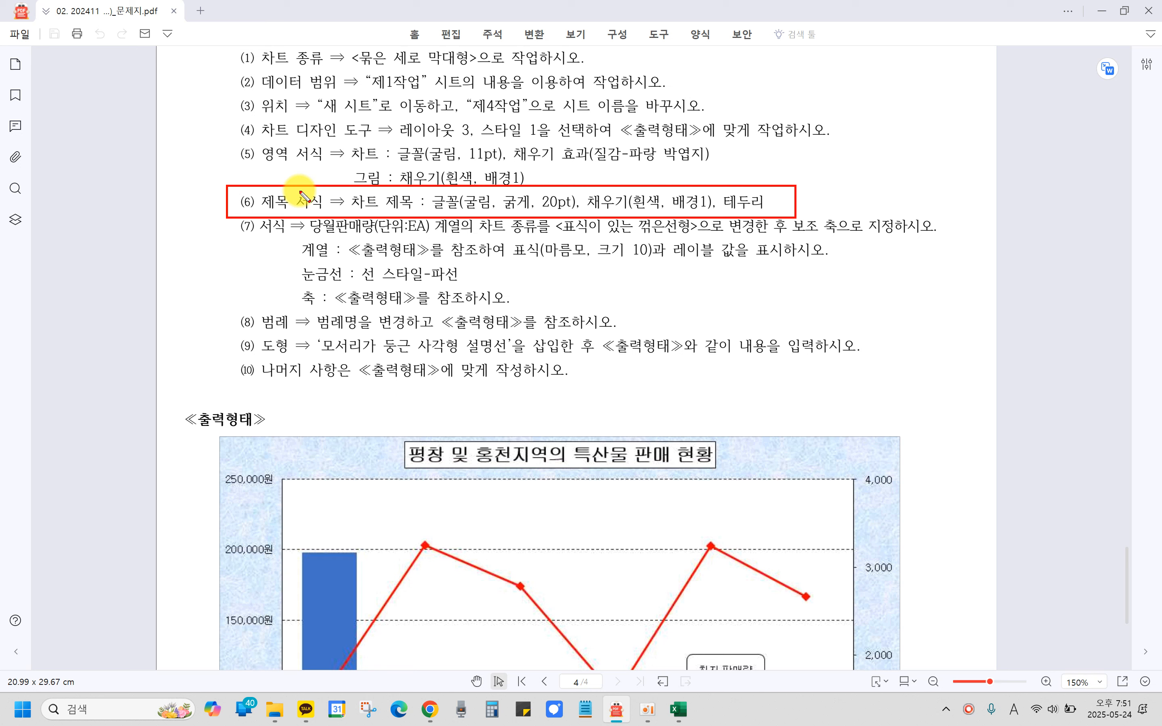
pyautogui.moveTo(399, 439); pyautogui.dragTo(725, 469)
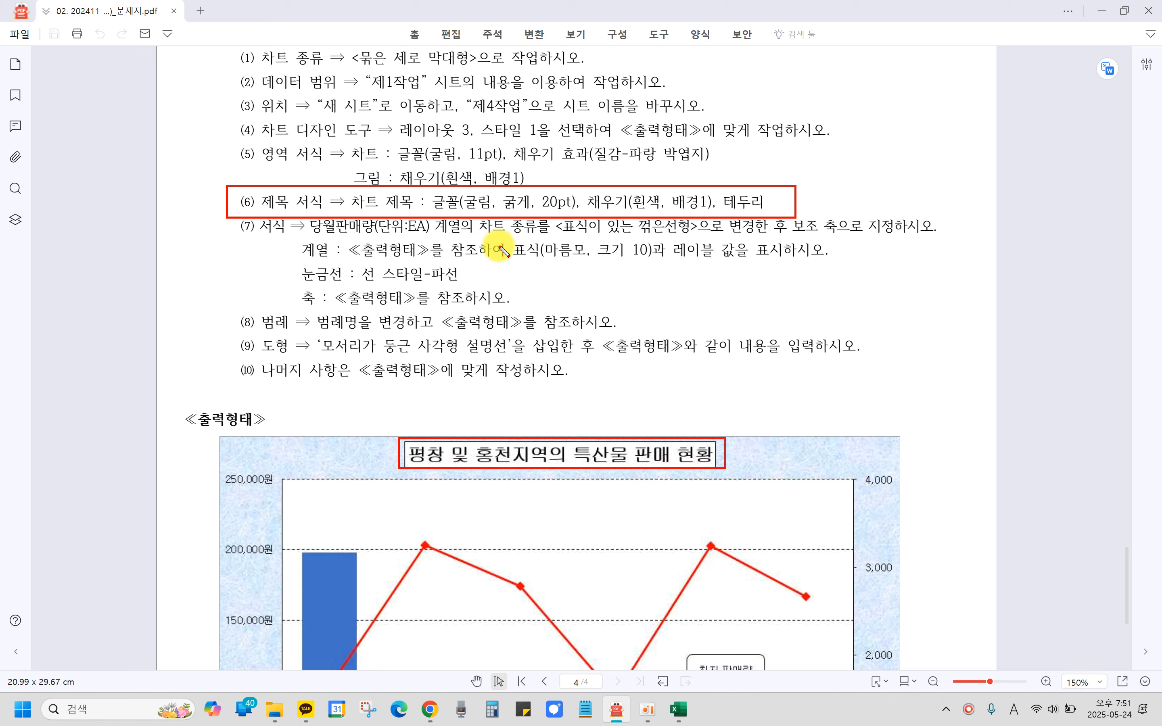
pyautogui.moveTo(424, 184)
pyautogui.mouseDown()
pyautogui.moveTo(488, 224)
pyautogui.moveTo(781, 221)
pyautogui.mouseUp()
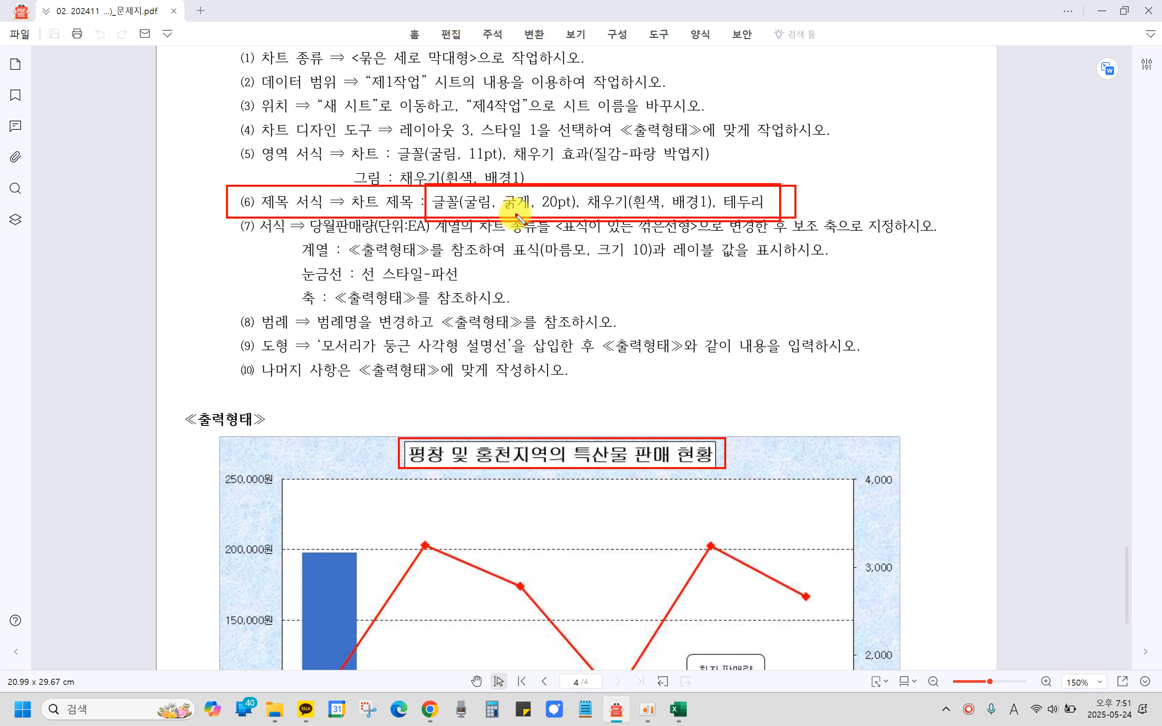
pyautogui.click(521, 205)
pyautogui.click(554, 204)
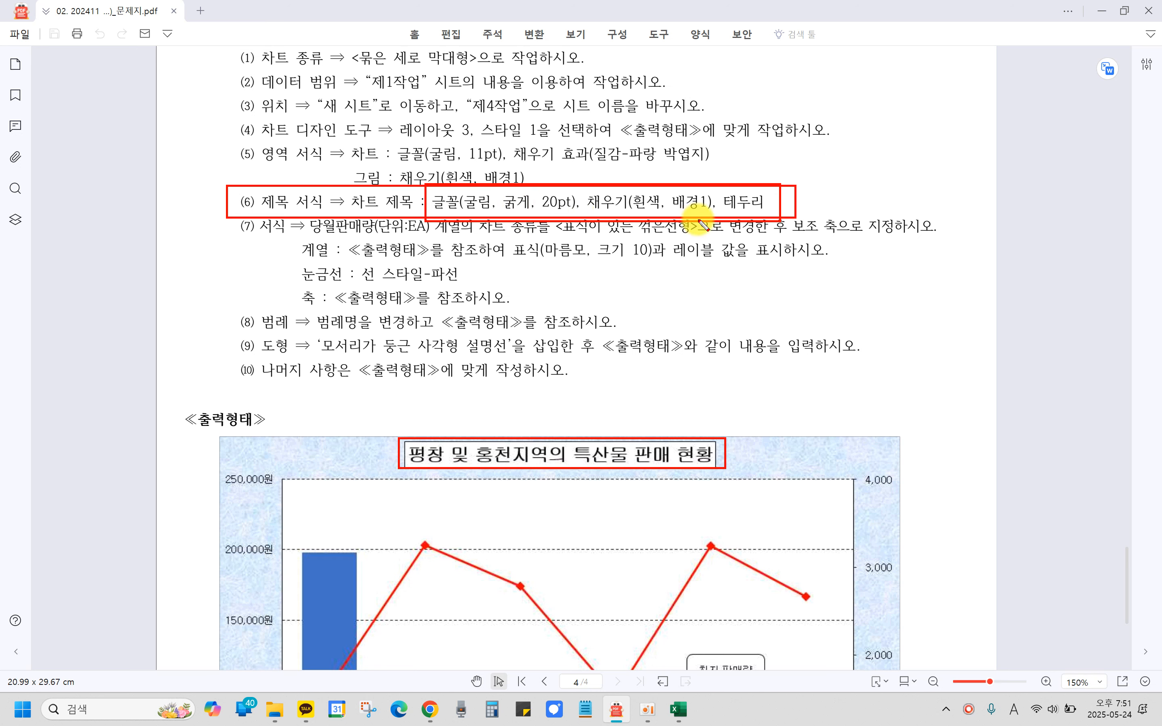
pyautogui.moveTo(657, 205); pyautogui.dragTo(579, 461)
pyautogui.moveTo(553, 505); pyautogui.dragTo(551, 532)
pyautogui.moveTo(769, 181); pyautogui.dragTo(771, 193)
pyautogui.press('Escape')
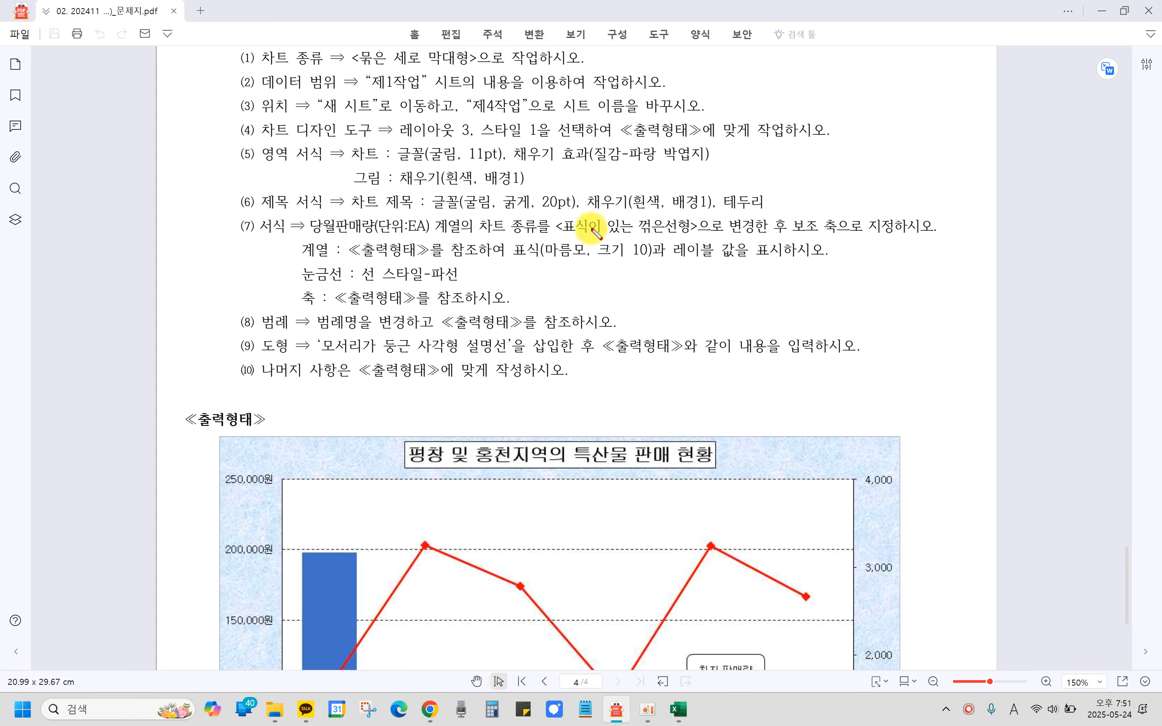
# Return to the Excel workbook and replace the chart title's placeholder text with "평창 및 홍천지역의 특산물 판매 현황".
pyautogui.click(678, 711)
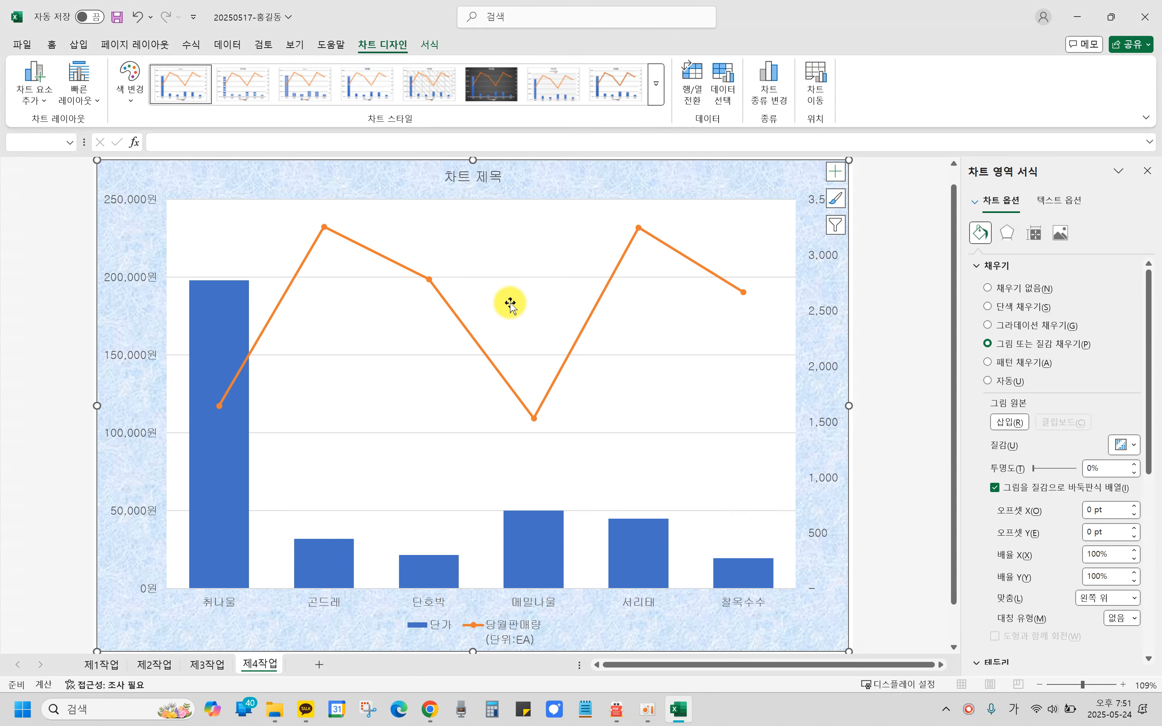
pyautogui.click(464, 176)
pyautogui.click(478, 176)
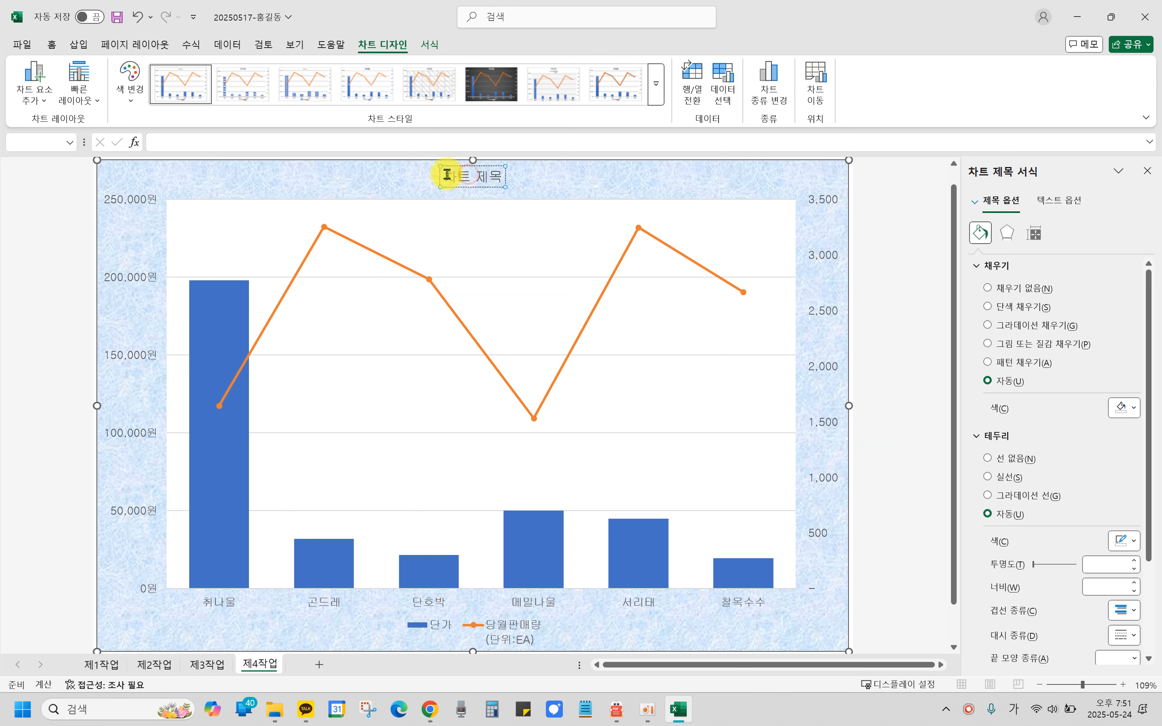
pyautogui.moveTo(455, 174); pyautogui.dragTo(478, 176)
pyautogui.click(477, 176)
pyautogui.hotkey('ctrl', 'z')
pyautogui.click(487, 177)
pyautogui.press('BackSpace')
pyautogui.press('BackSpace')
pyautogui.press('BackSpace')
pyautogui.press('BackSpace')
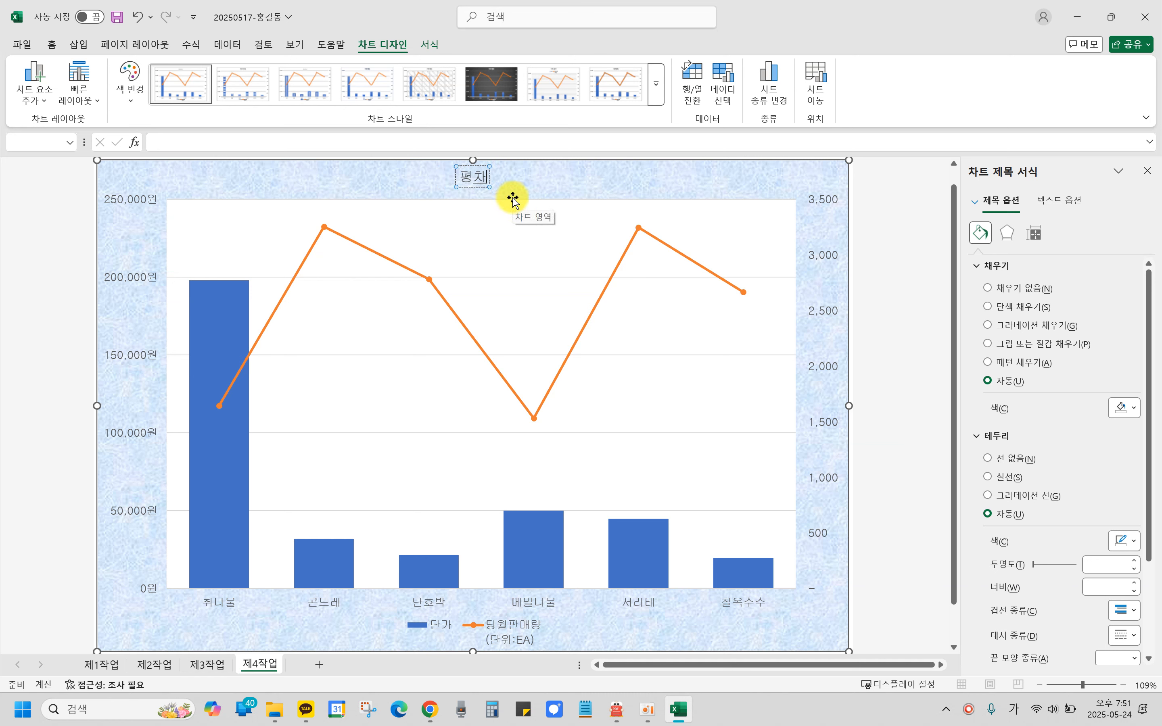
pyautogui.write('평창 및')
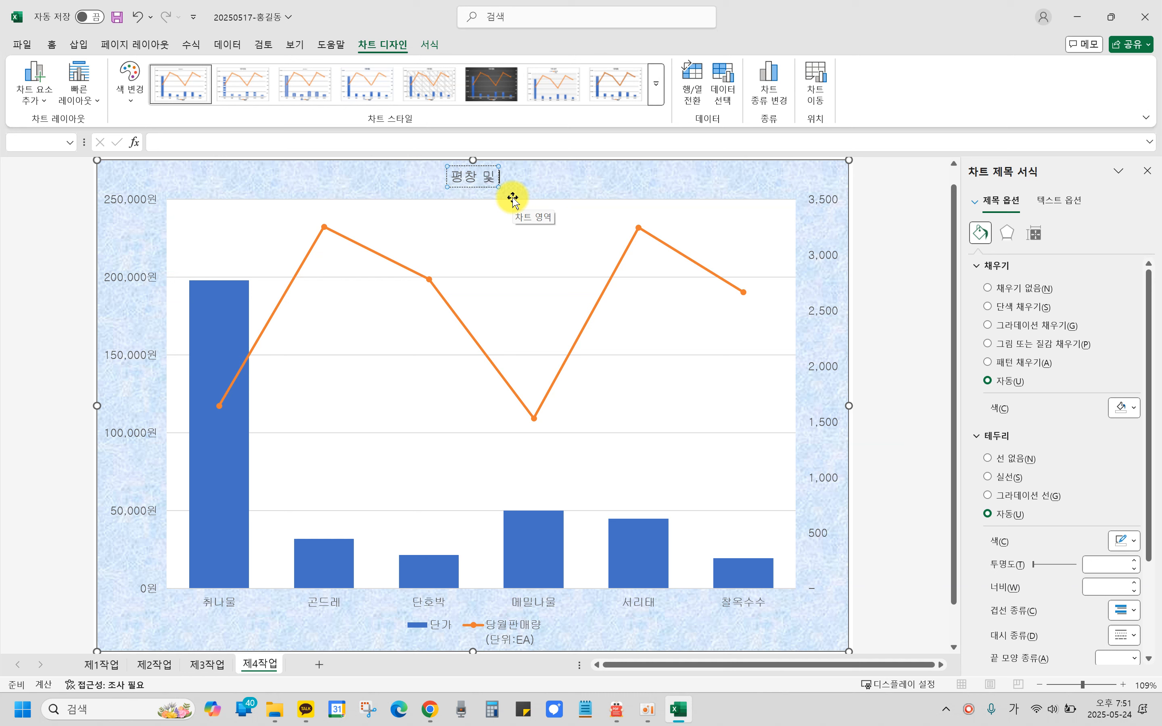
pyautogui.write(' 홍ㅊ')
pyautogui.write('지역의')
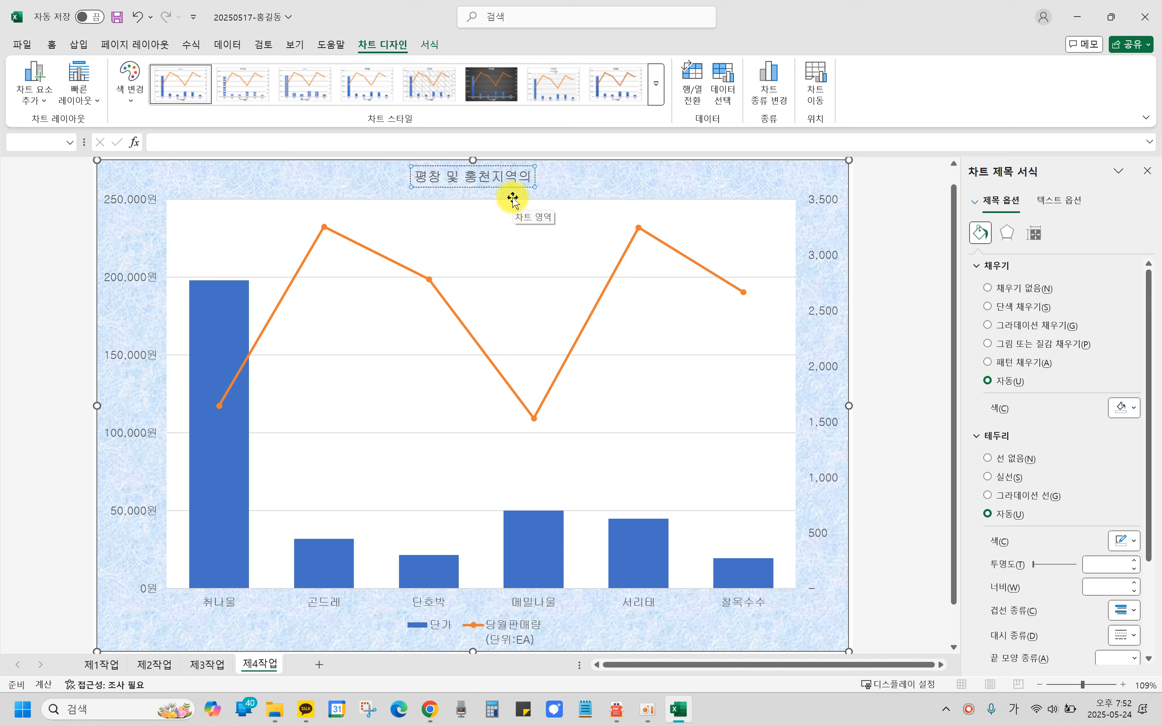
pyautogui.write(' ㅌ')
pyautogui.write('산ㅁ')
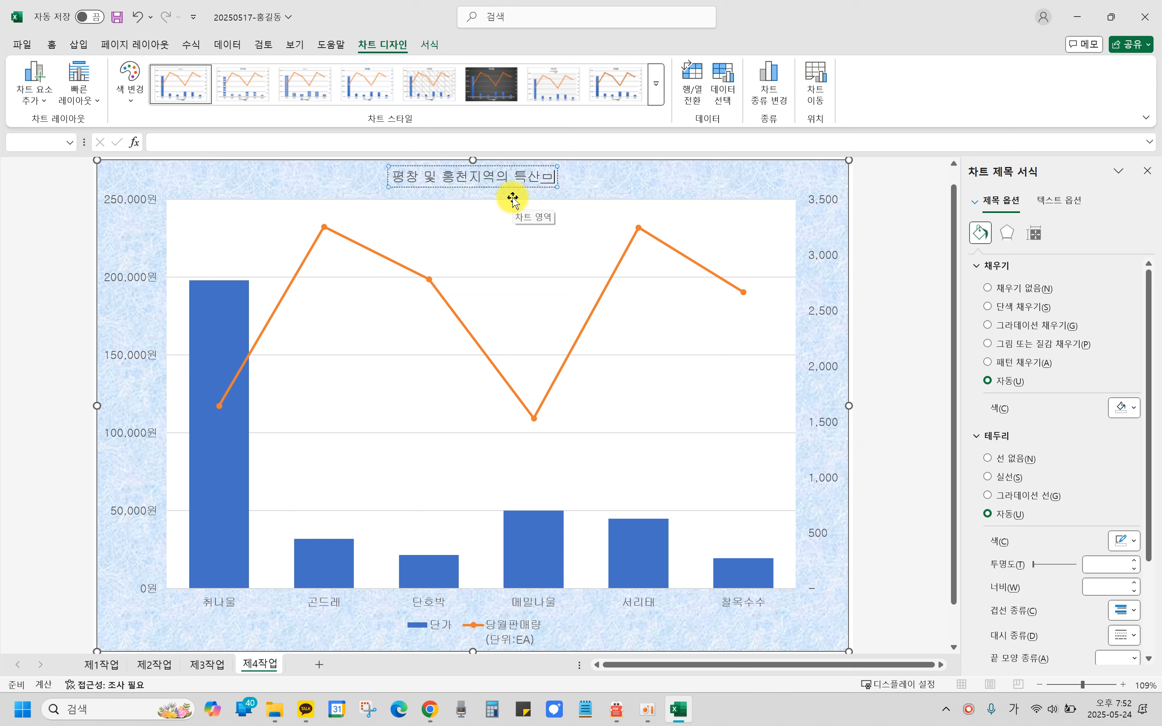
pyautogui.write(' 판ㅁ')
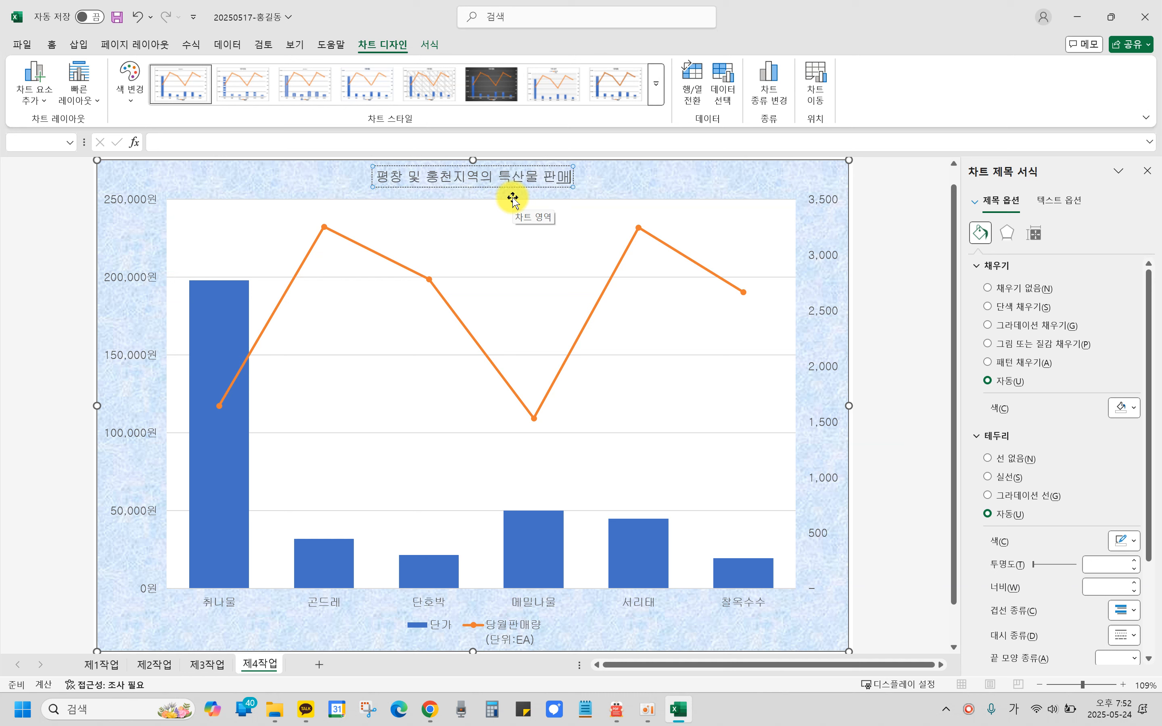
pyautogui.write(' ㅎ현화')
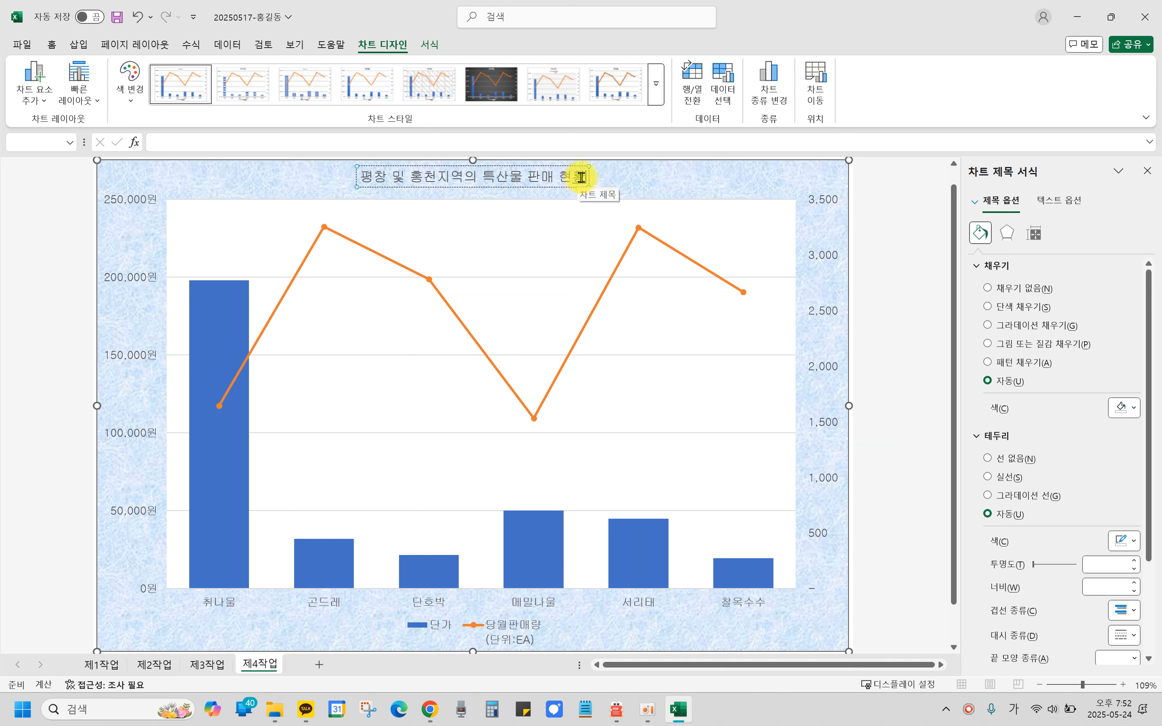
pyautogui.click(662, 183)
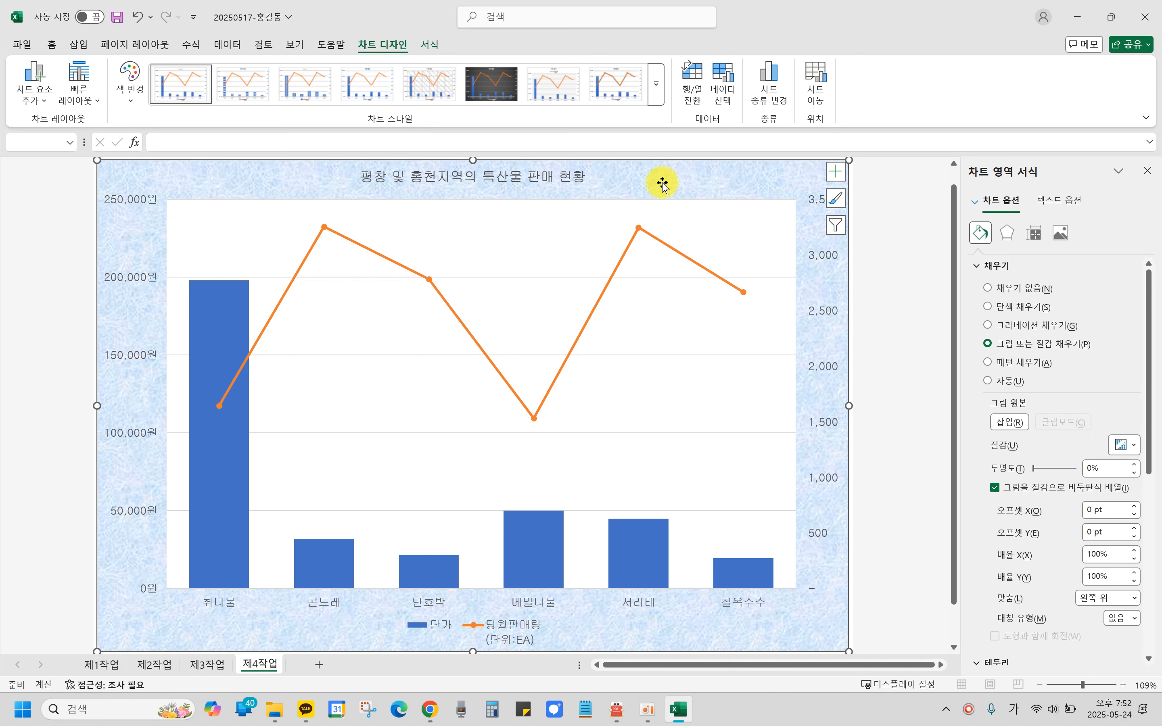
# Format the chart title as 20 pt bold with a white, background 1 fill.
pyautogui.click(567, 178)
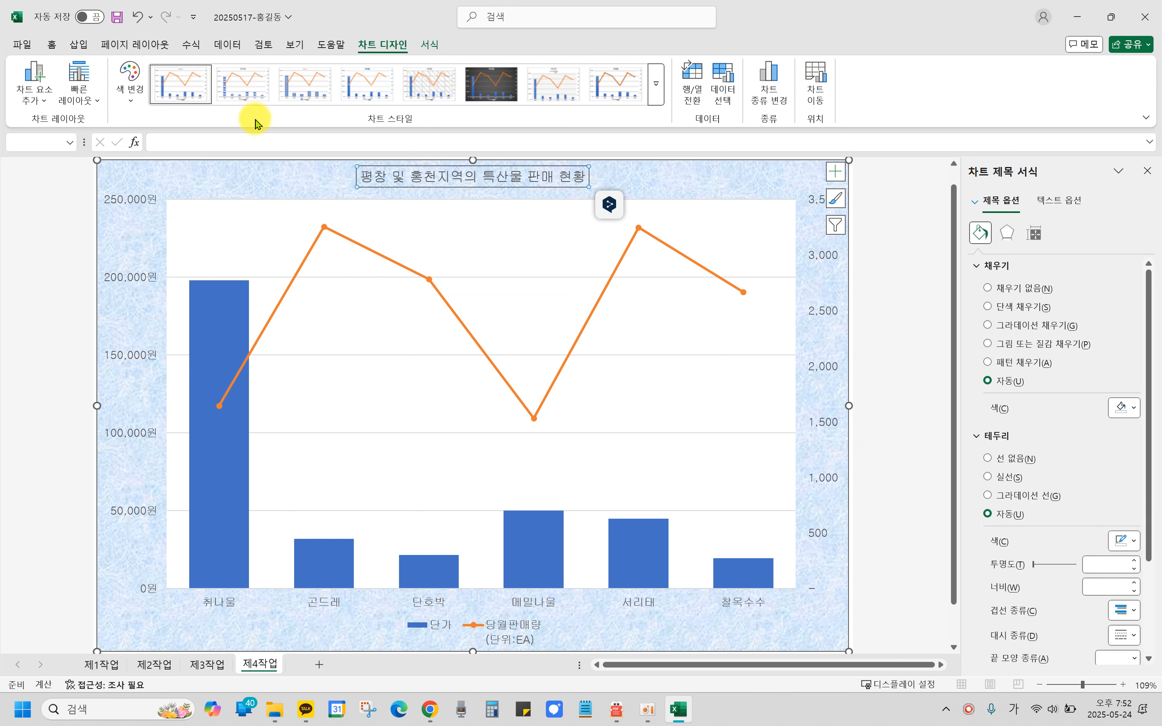
pyautogui.click(51, 45)
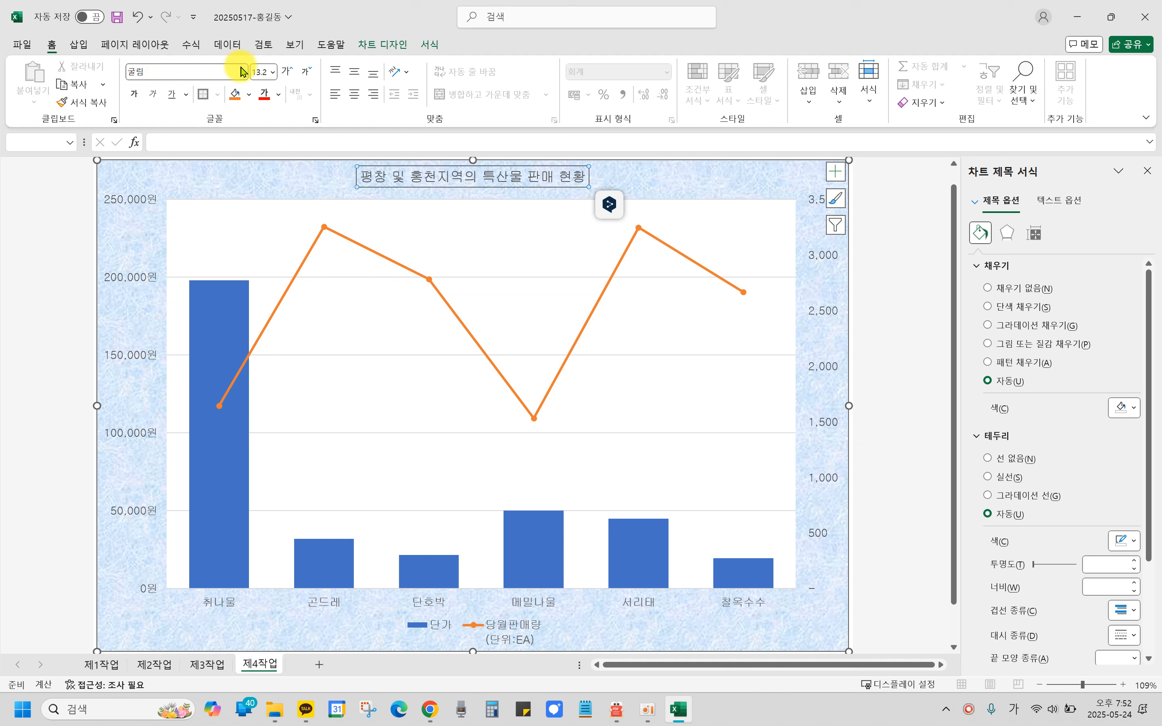
pyautogui.click(264, 71)
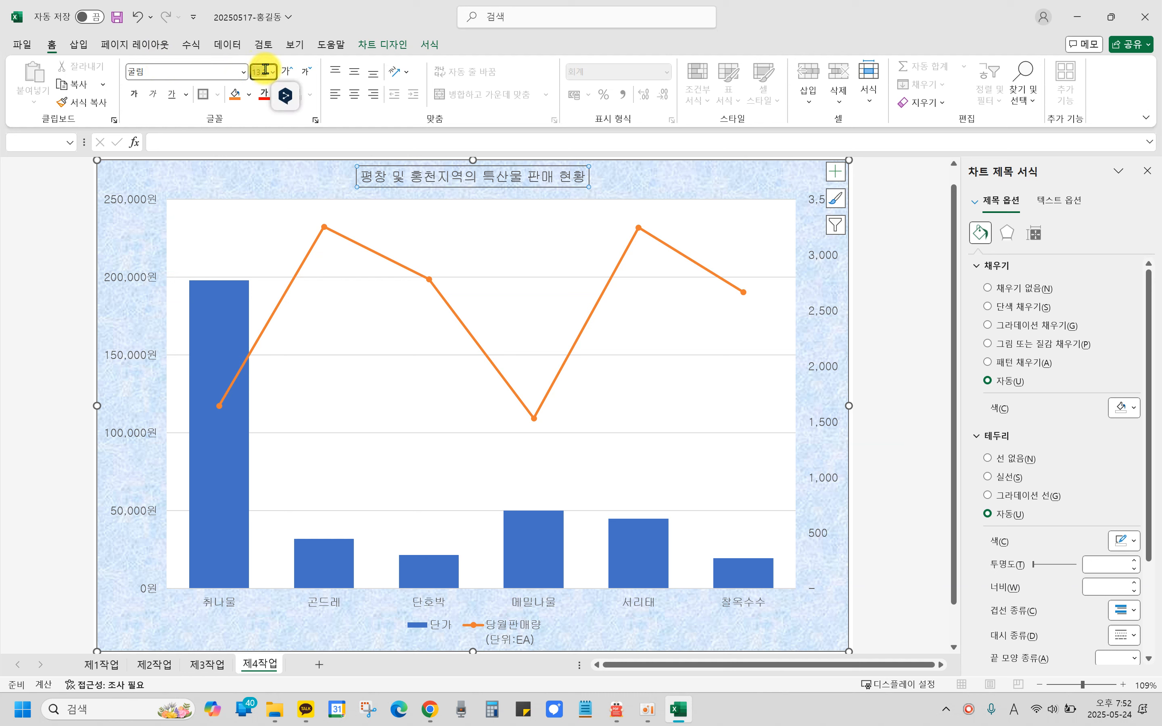
pyautogui.write('20')
pyautogui.press('Return')
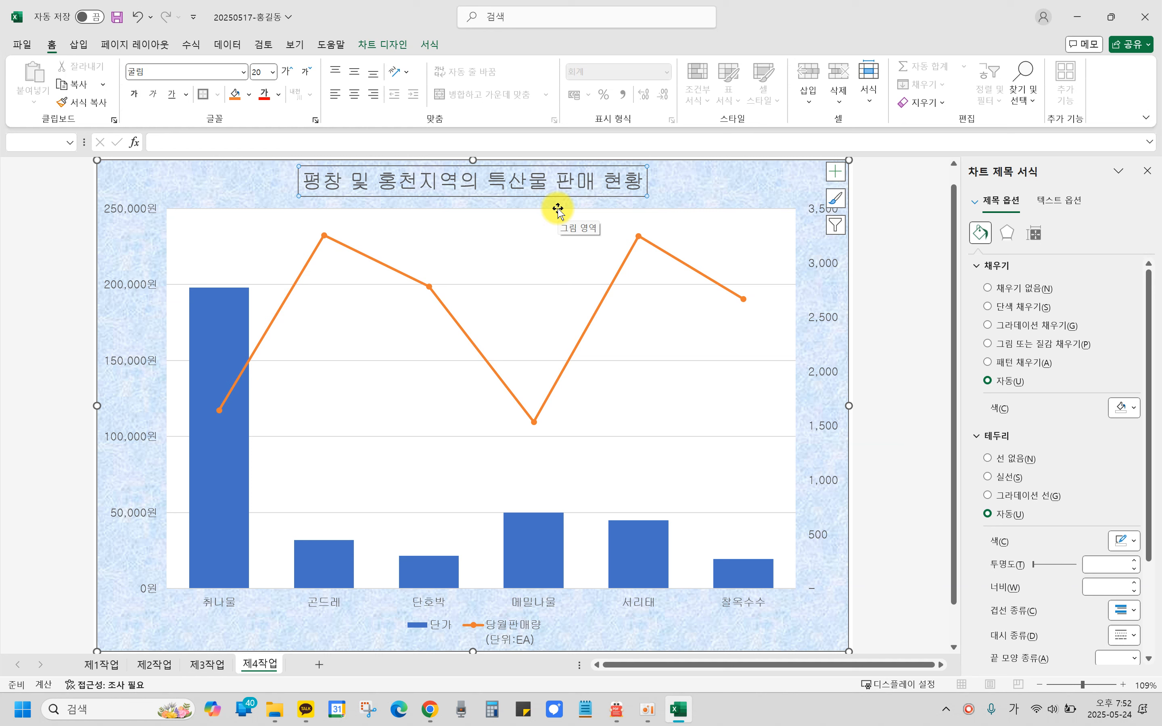
pyautogui.click(132, 99)
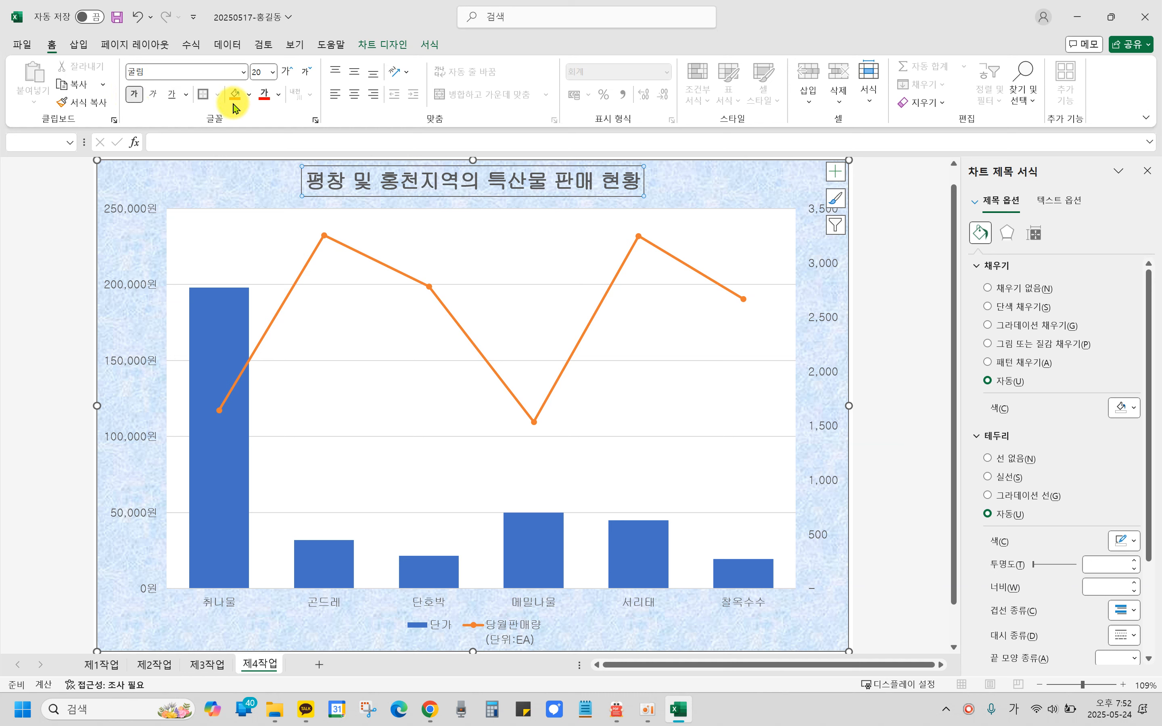
pyautogui.click(250, 98)
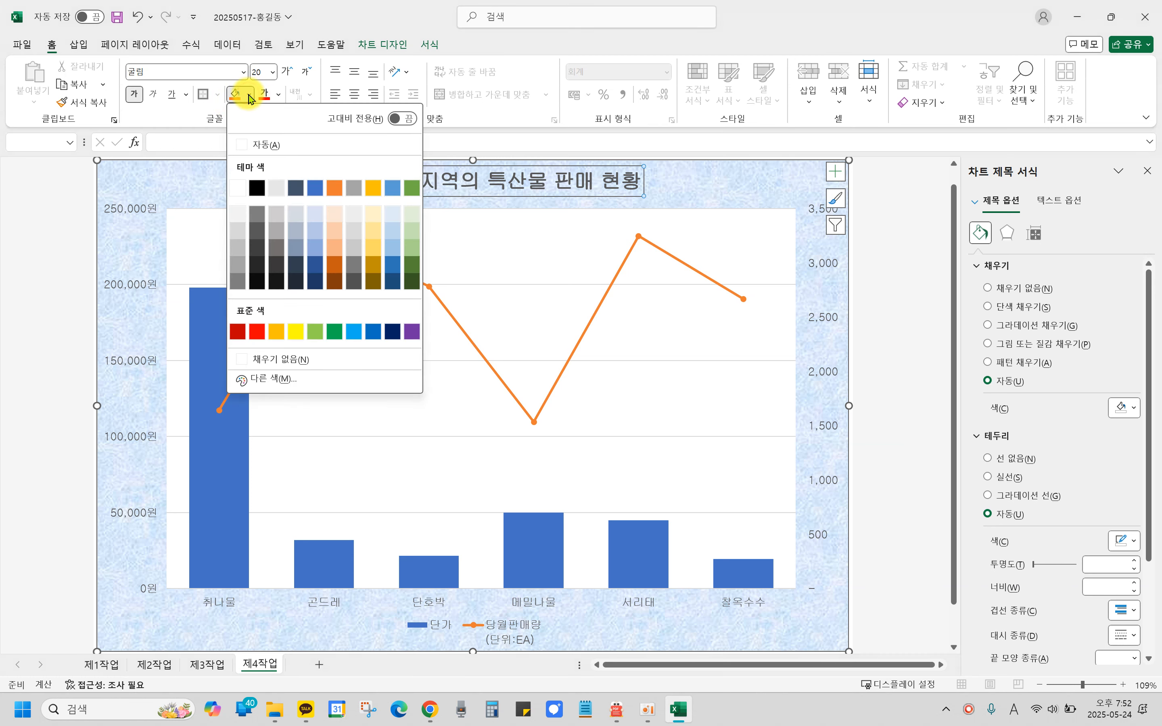
pyautogui.click(238, 188)
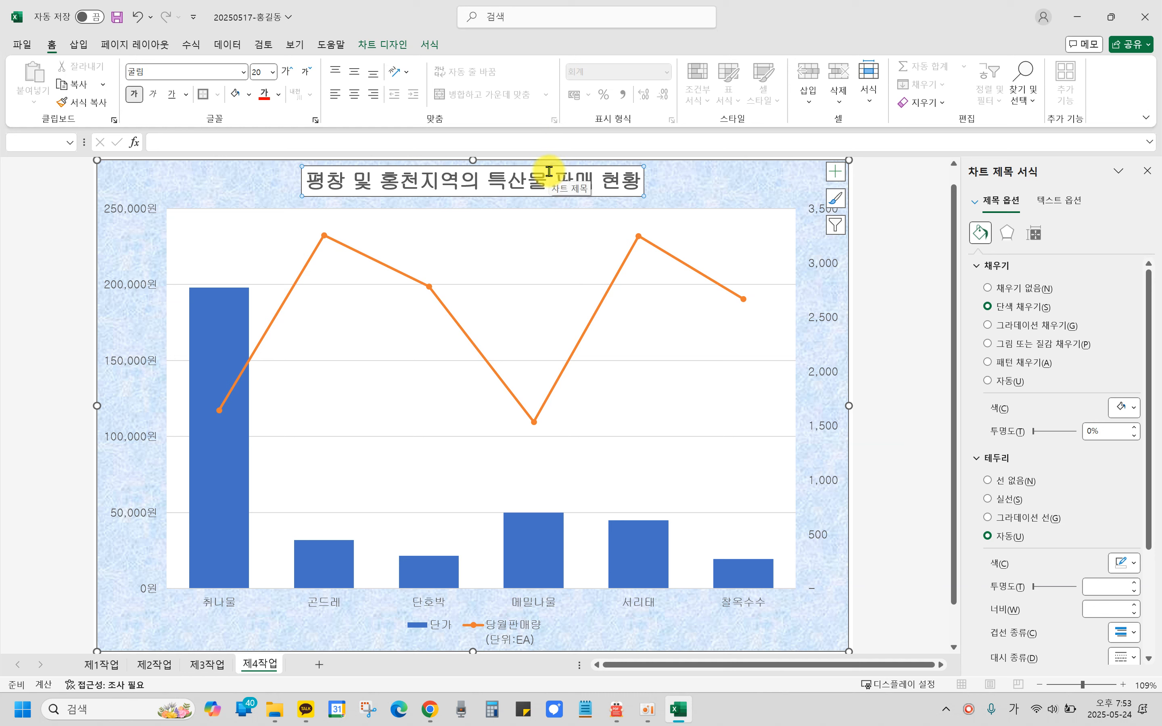
pyautogui.hotkey('ctrl', '2')
pyautogui.moveTo(961, 158); pyautogui.dragTo(1047, 181)
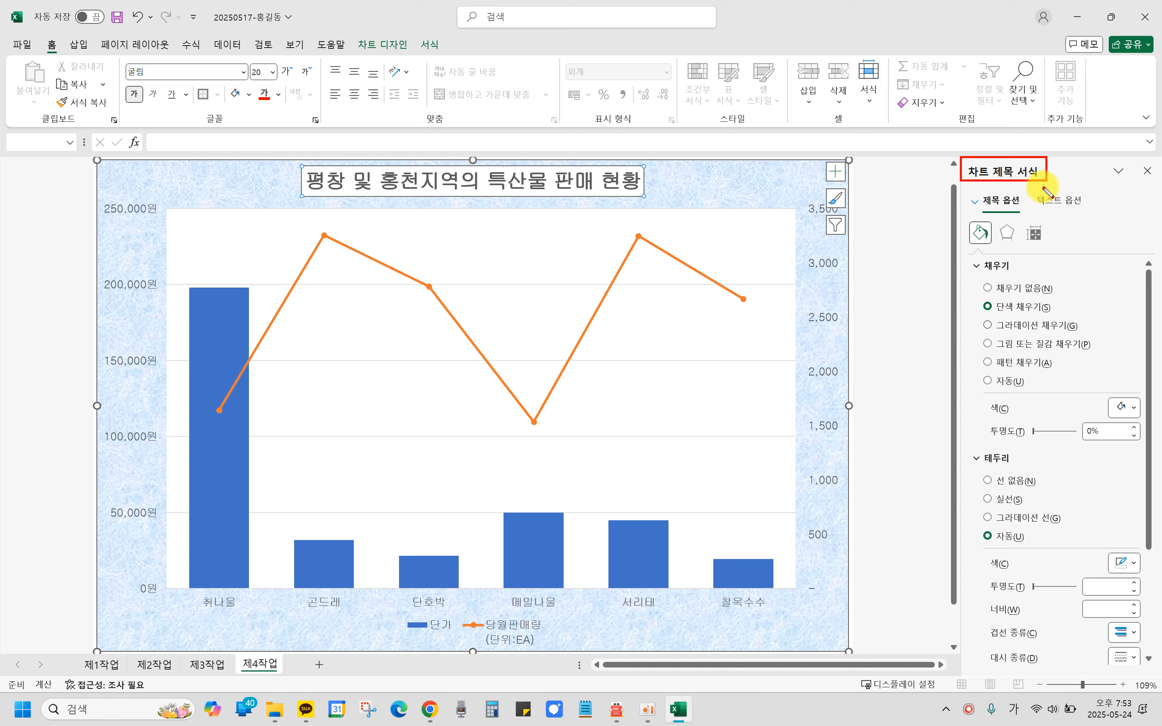
pyautogui.moveTo(966, 443); pyautogui.dragTo(1027, 467)
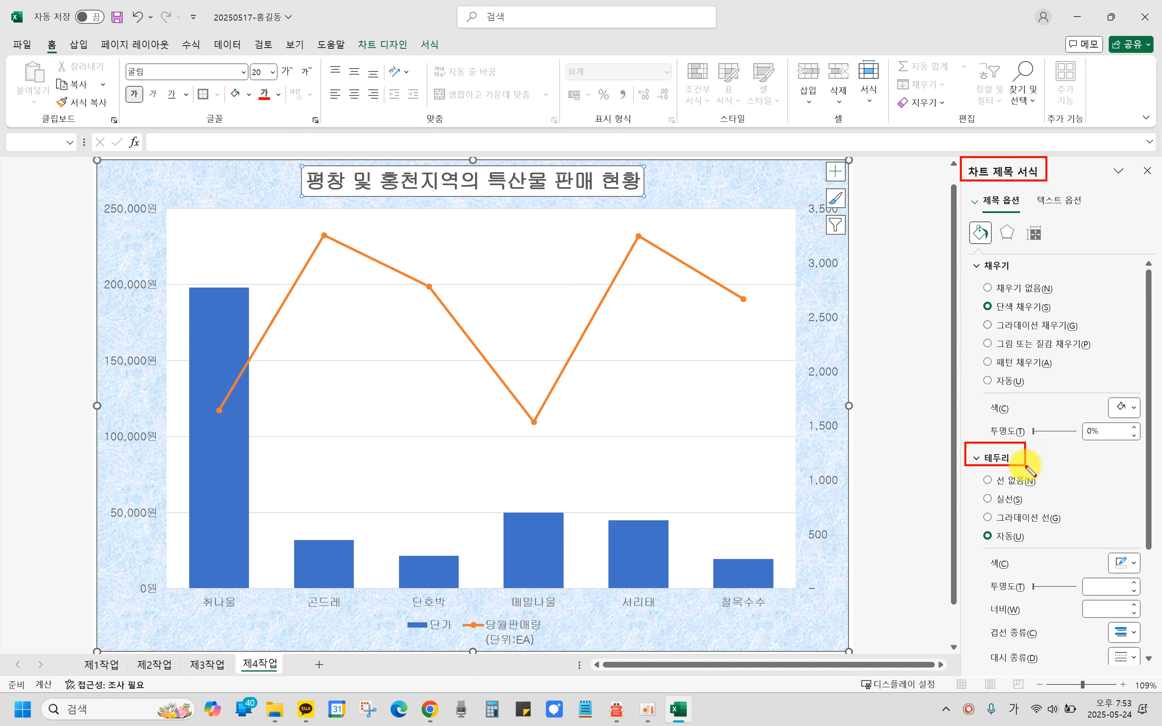
pyautogui.moveTo(975, 525); pyautogui.dragTo(1030, 548)
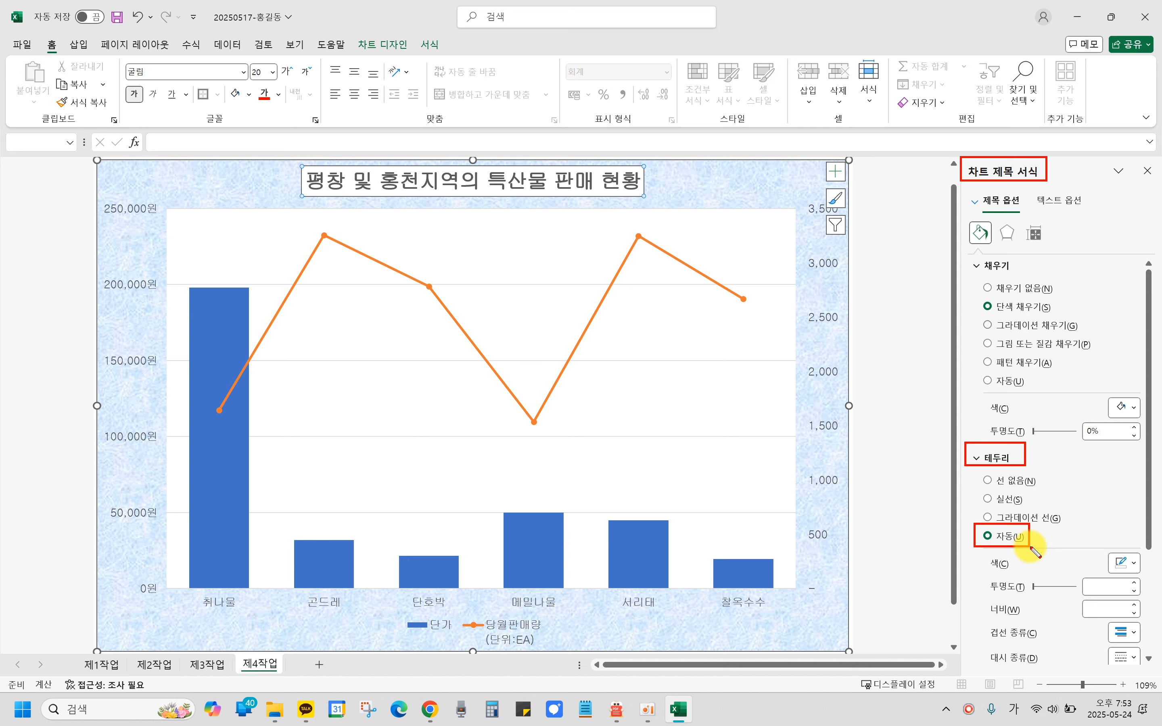
pyautogui.moveTo(963, 488); pyautogui.dragTo(1057, 513)
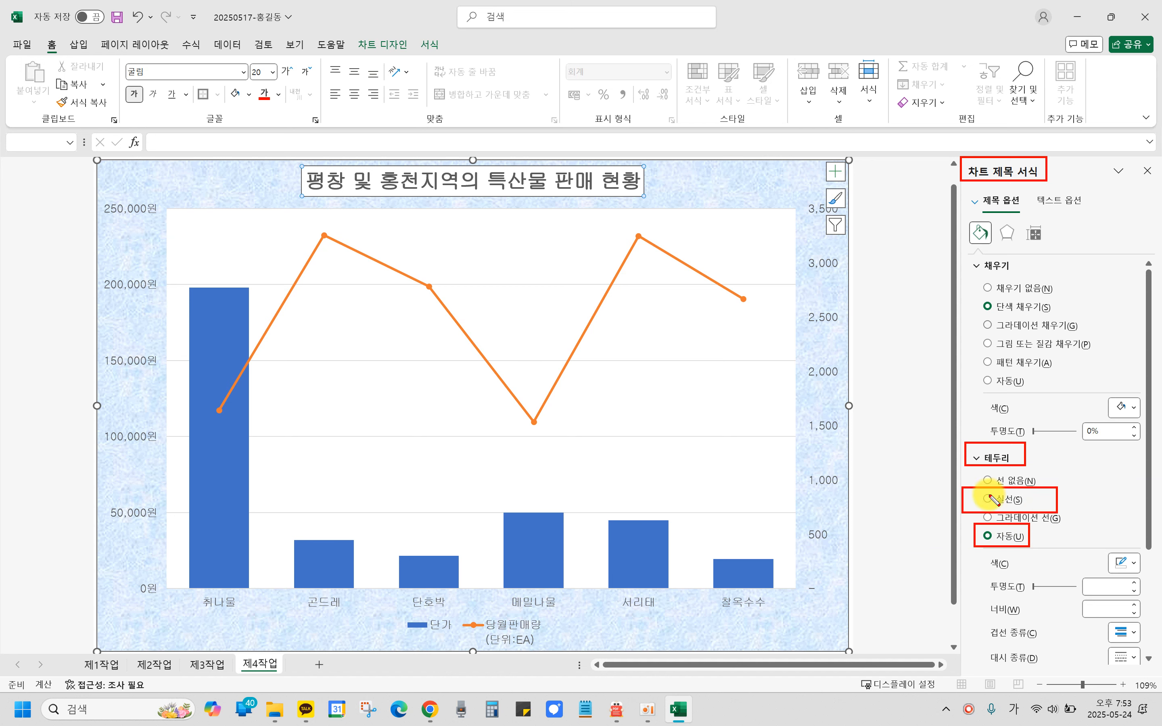
pyautogui.press('Escape')
# Give the chart title a solid-line border (실선) and choose its line colour.
pyautogui.click(988, 499)
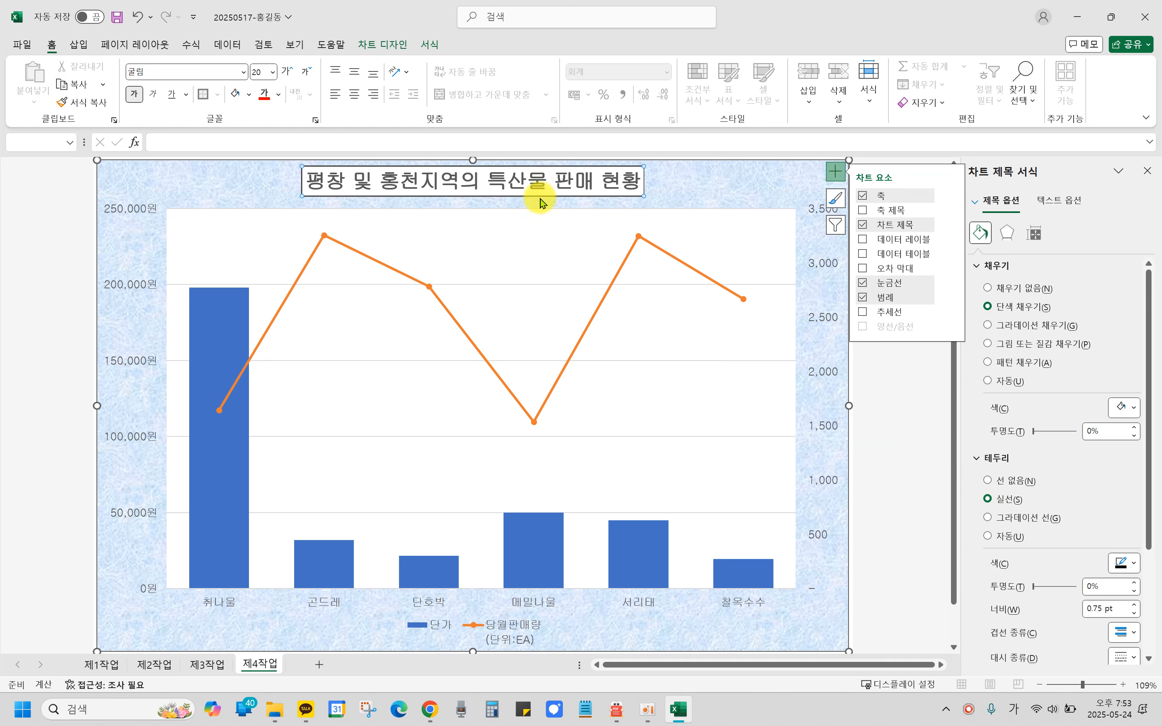
pyautogui.click(1122, 570)
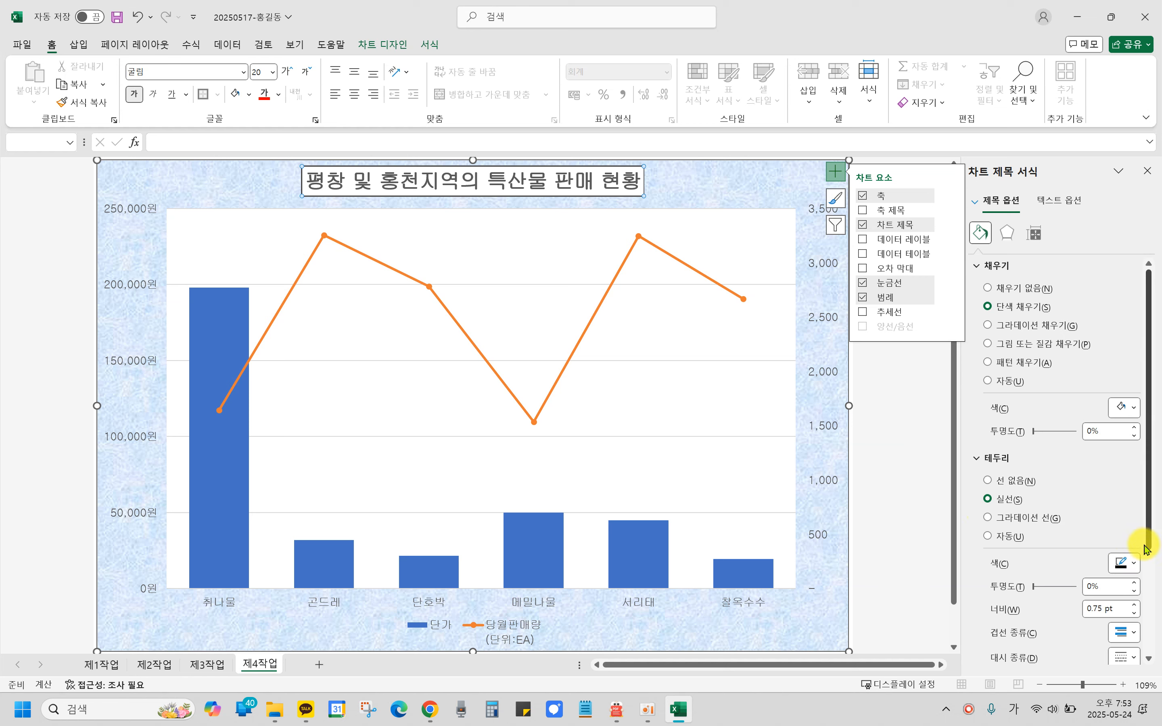
pyautogui.click(1122, 563)
pyautogui.click(993, 372)
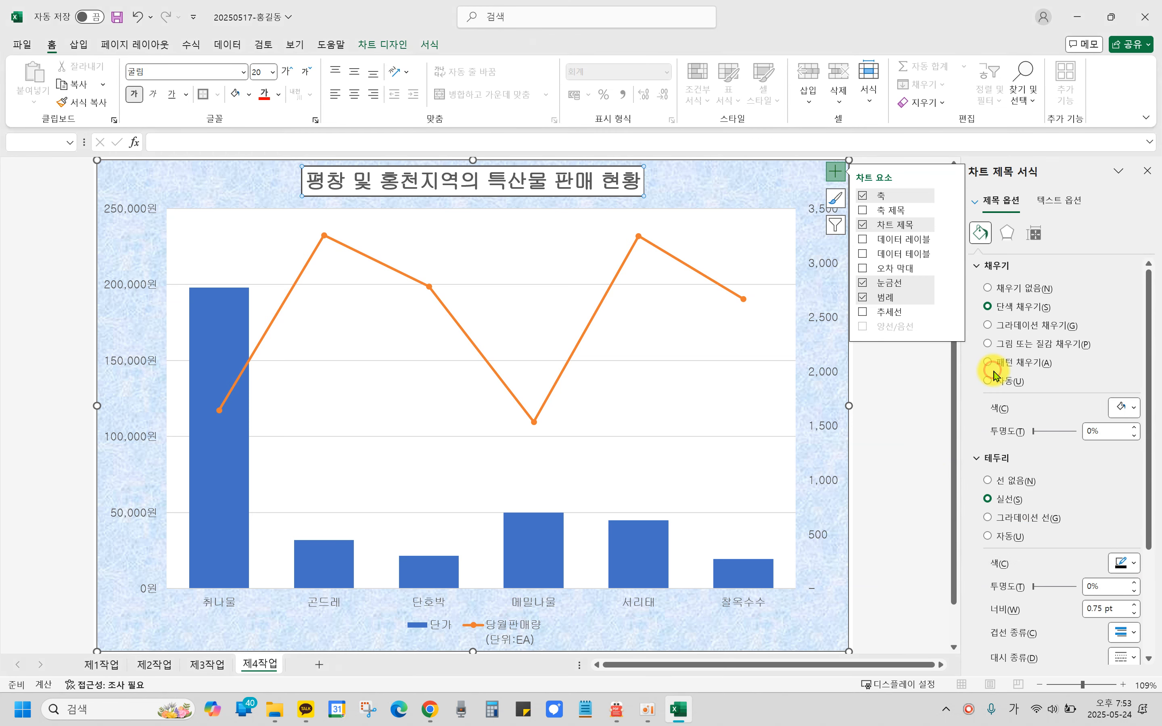
pyautogui.click(665, 187)
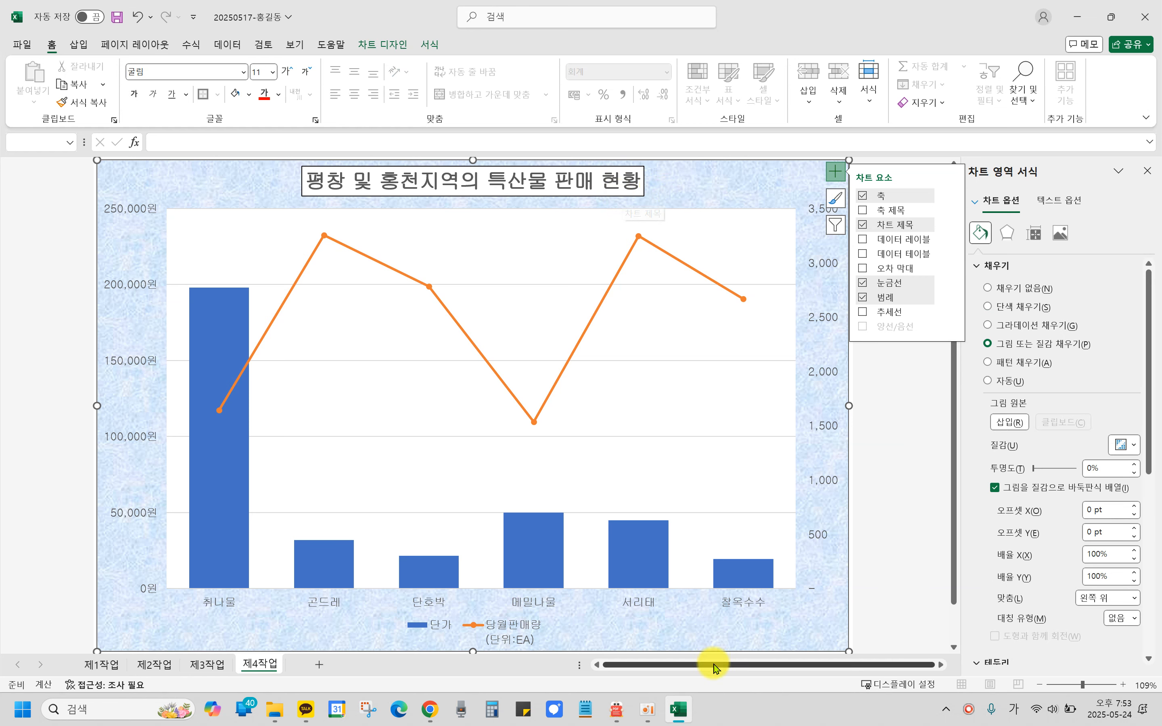
# Switch to the PDF exam sheet to recheck title item (6) and read item (7) on the 당월판매량(단위:EA) series.
pyautogui.click(616, 710)
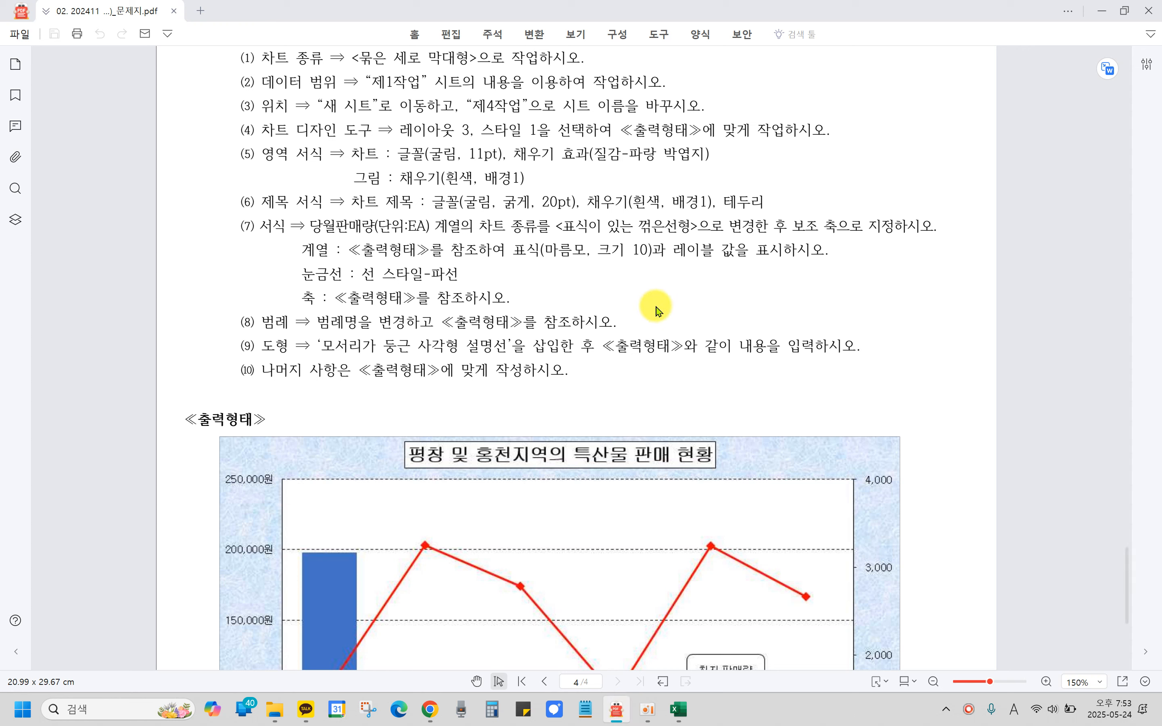
pyautogui.moveTo(399, 439); pyautogui.dragTo(736, 470)
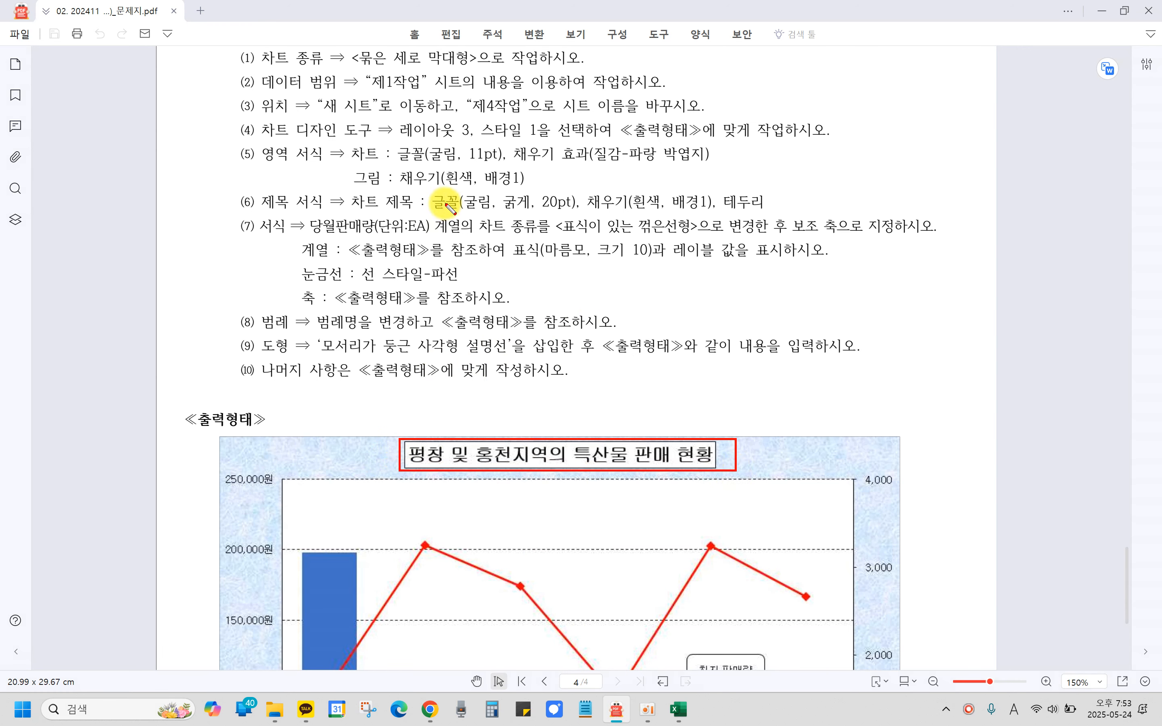
pyautogui.moveTo(428, 187)
pyautogui.mouseDown()
pyautogui.moveTo(541, 223)
pyautogui.moveTo(773, 207)
pyautogui.mouseUp()
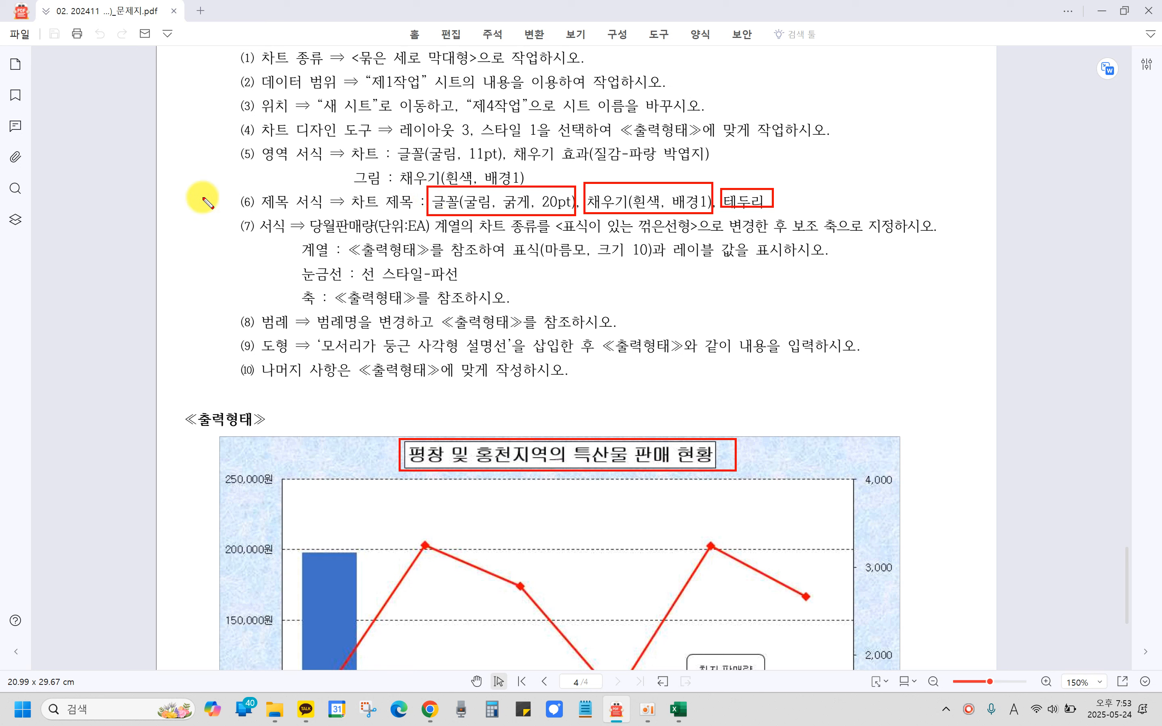
pyautogui.press('Escape')
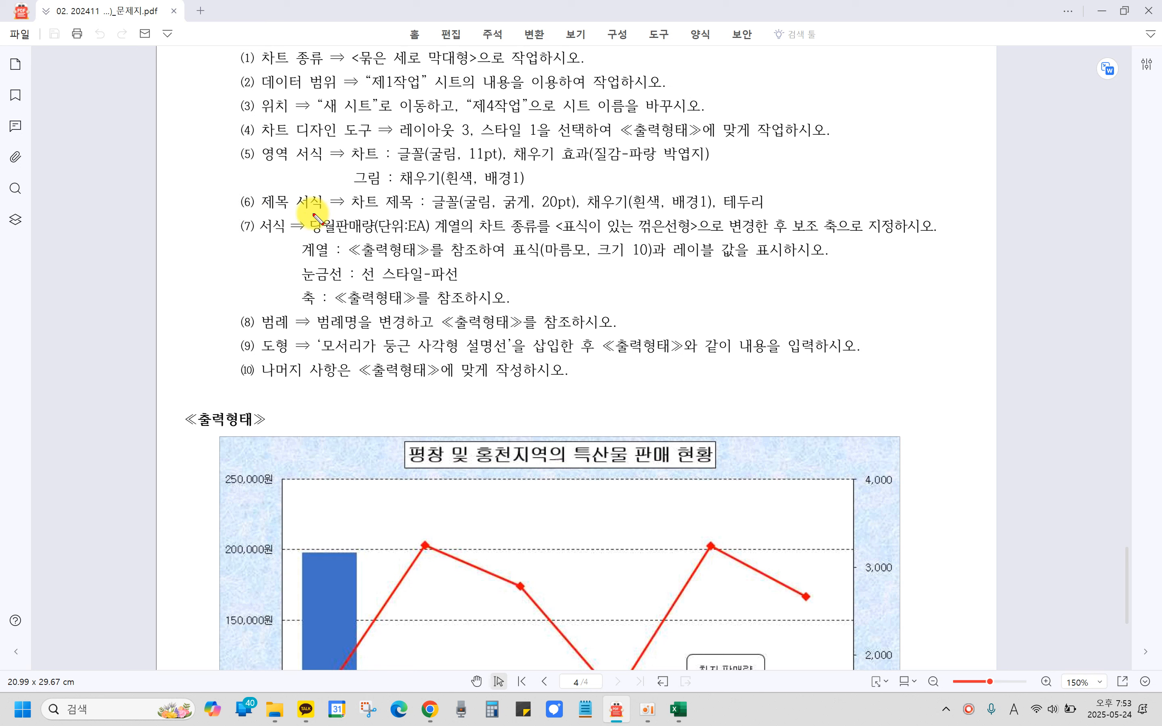
pyautogui.moveTo(306, 213)
pyautogui.mouseDown()
pyautogui.moveTo(531, 232)
pyautogui.moveTo(940, 234)
pyautogui.mouseUp()
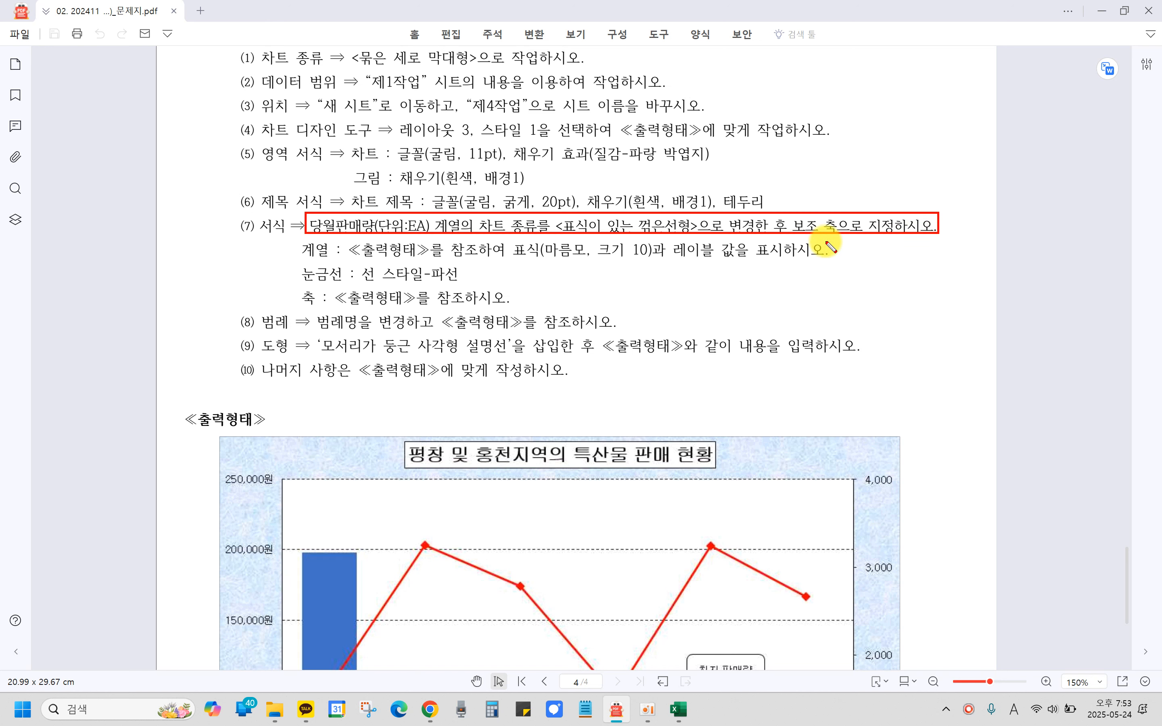
# Read the series, gridline and axis requirements in item (7) of the exam sheet and examine the sample output chart.
pyautogui.moveTo(299, 250); pyautogui.dragTo(305, 312)
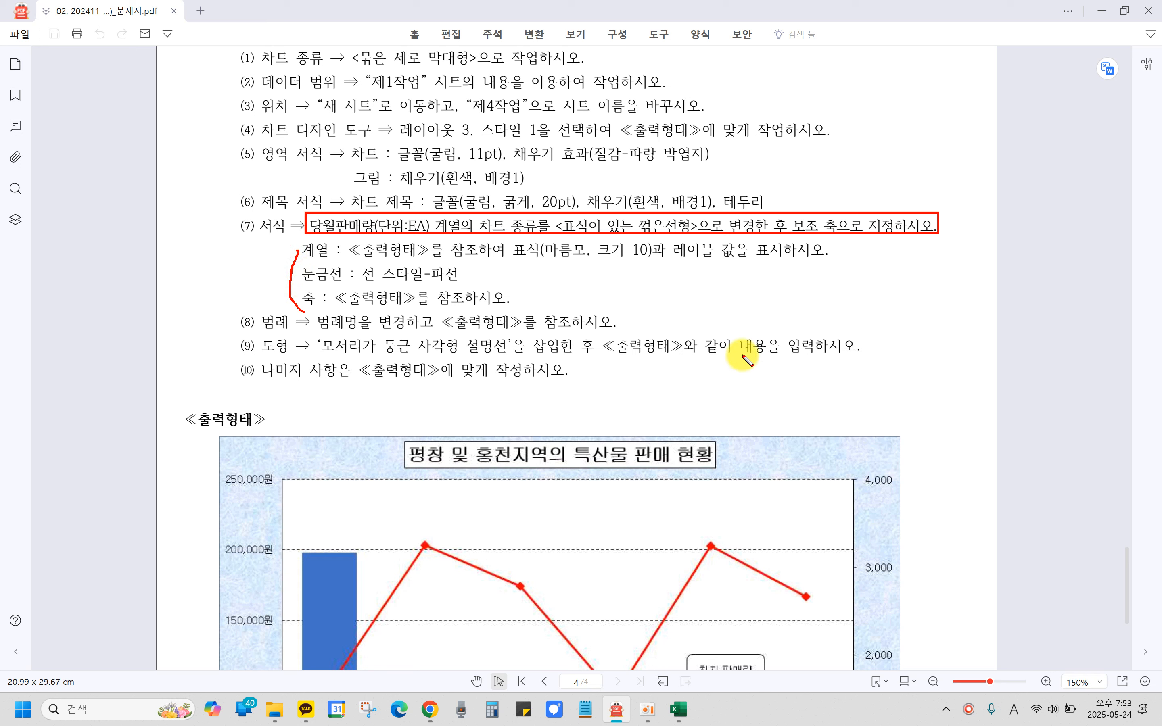
pyautogui.press('Escape')
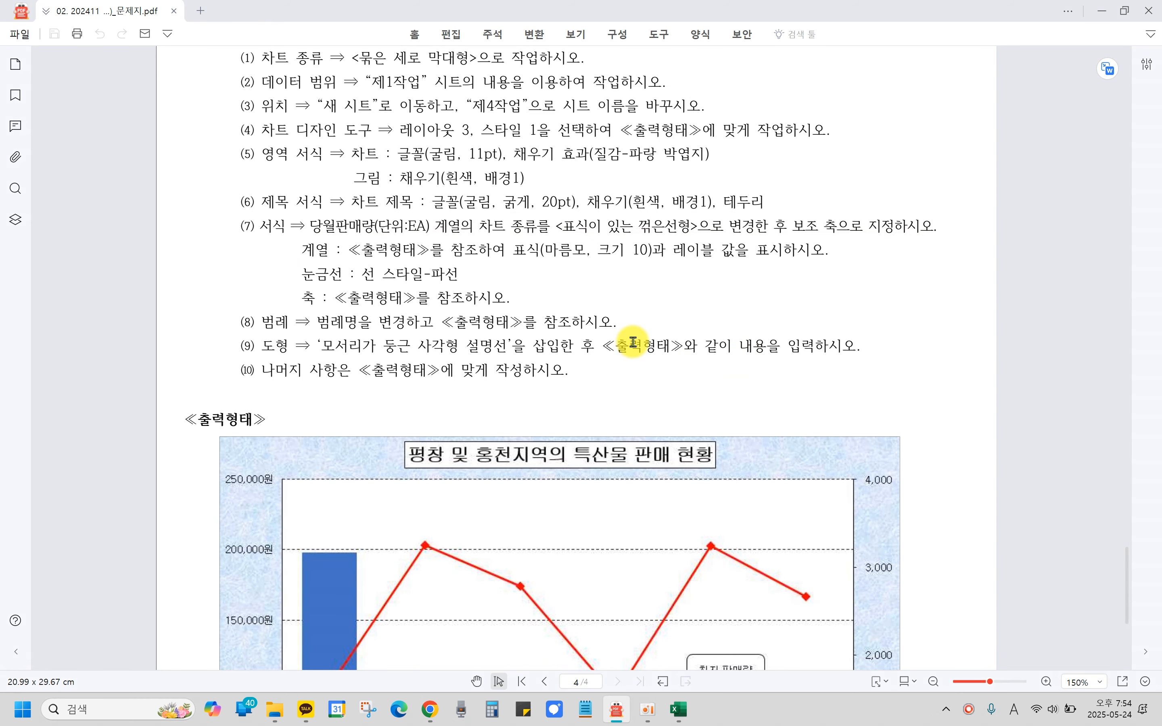
pyautogui.scroll(-1, 645, 343)
pyautogui.scroll(-1, 644, 343)
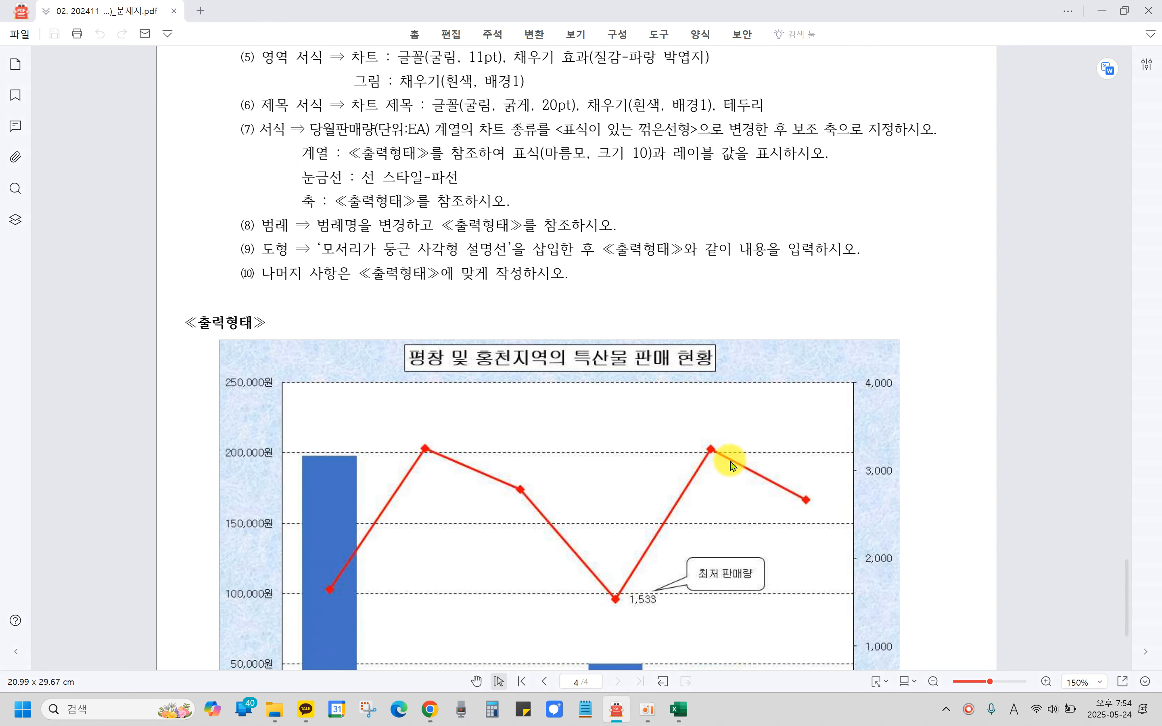
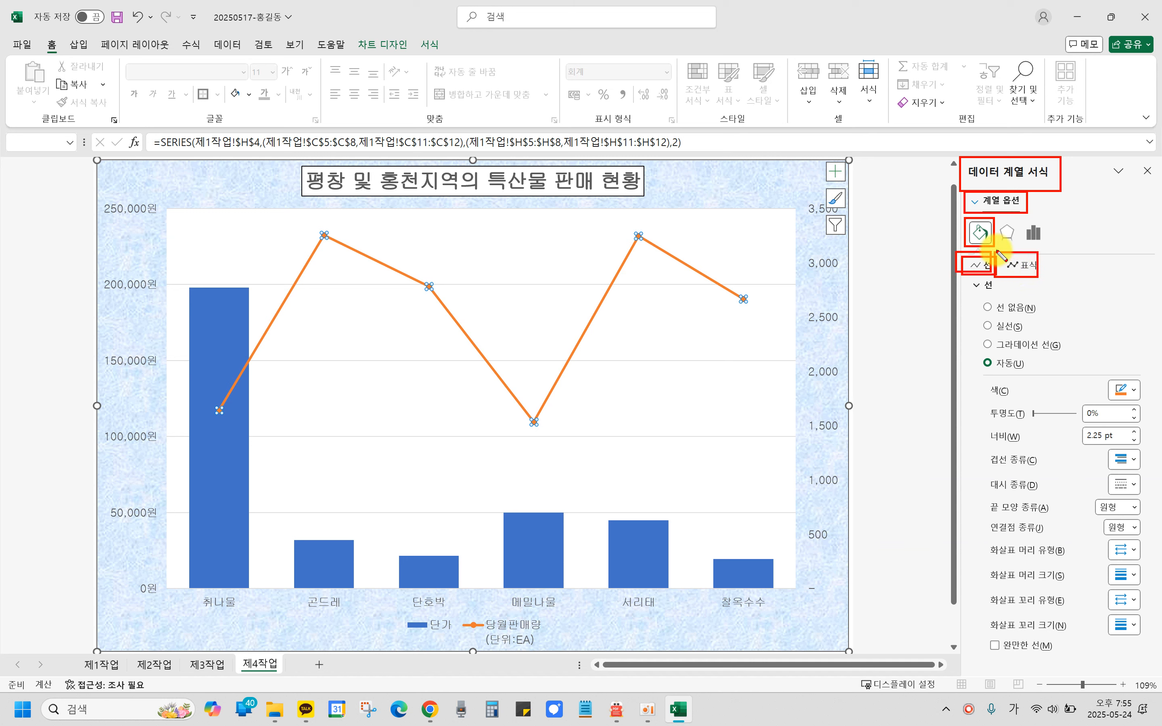
# Show the marker options (표식 옵션) of the 당월판매량(단위:EA) line series.
pyautogui.moveTo(994, 250); pyautogui.dragTo(1049, 277)
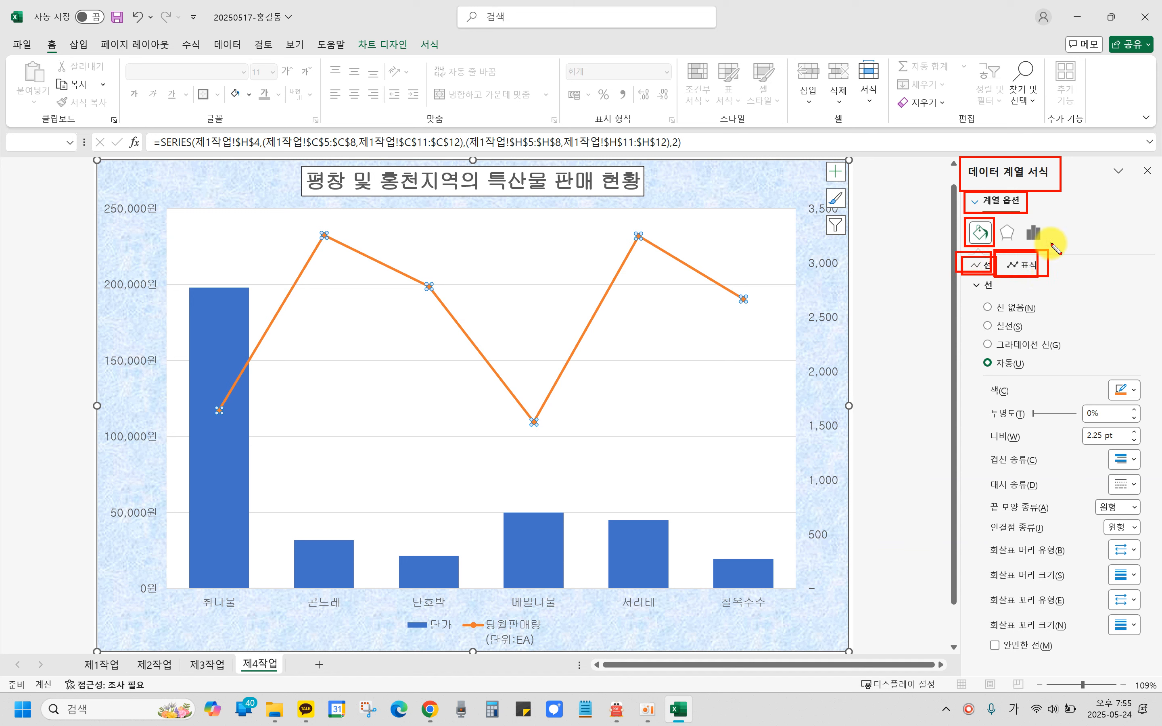
pyautogui.click(1028, 266)
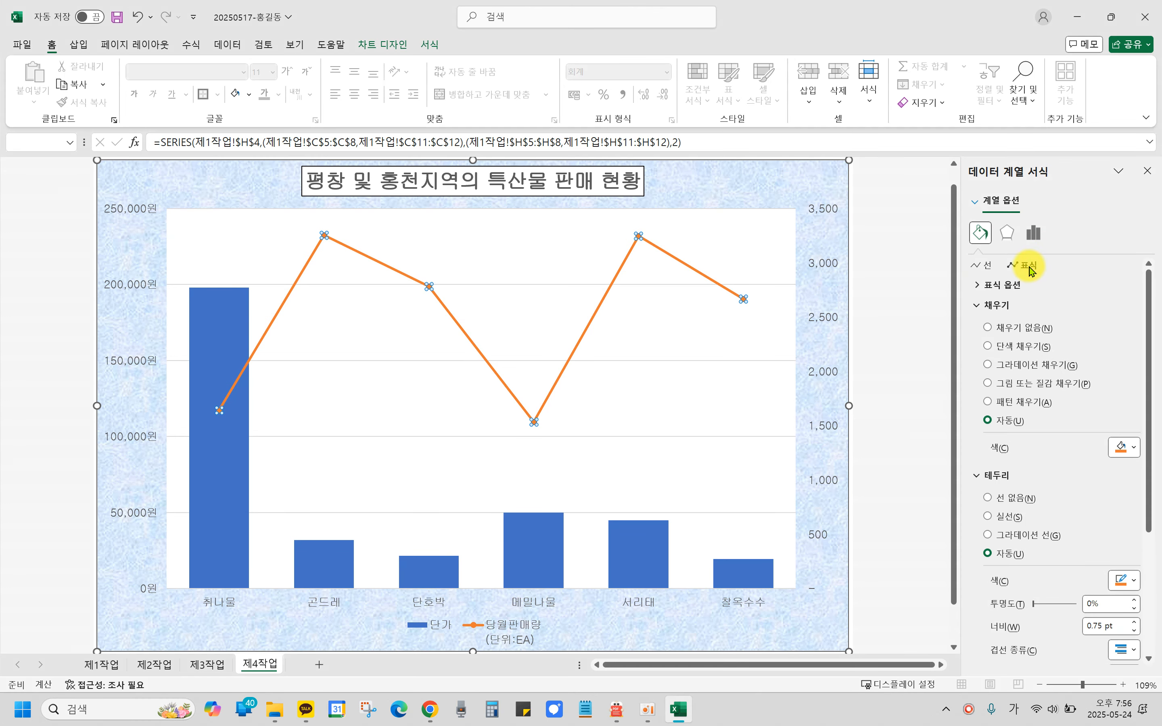
pyautogui.moveTo(1001, 255); pyautogui.dragTo(1059, 275)
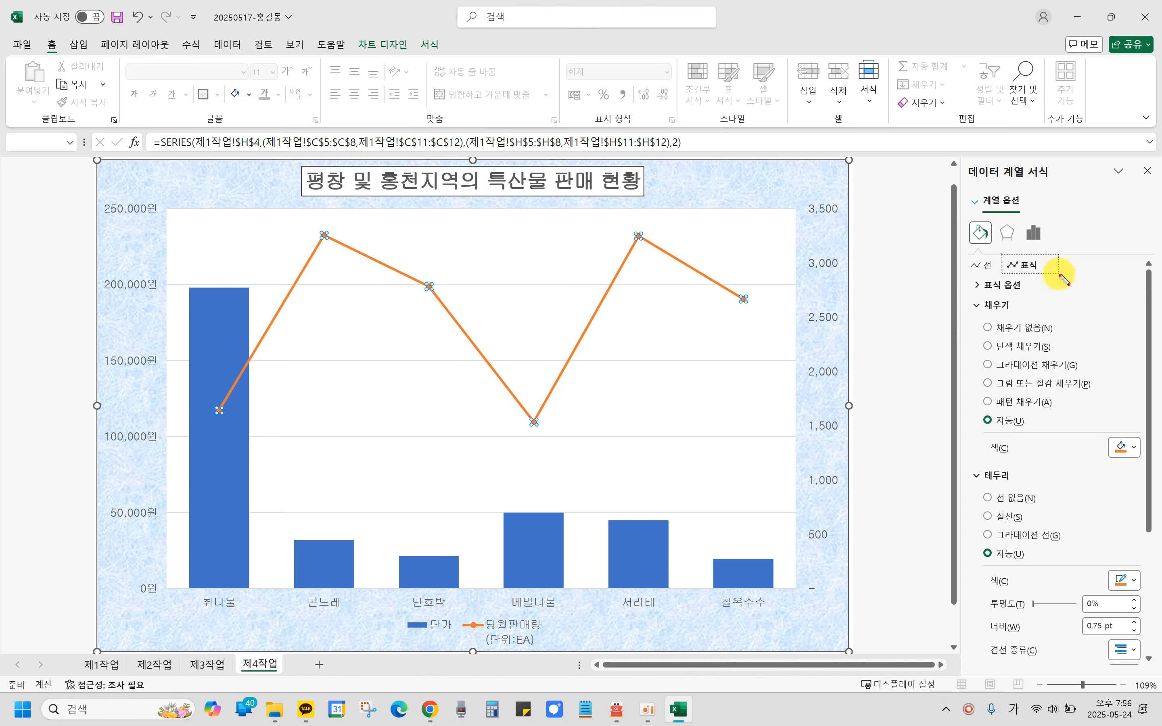
pyautogui.moveTo(962, 278); pyautogui.dragTo(1037, 294)
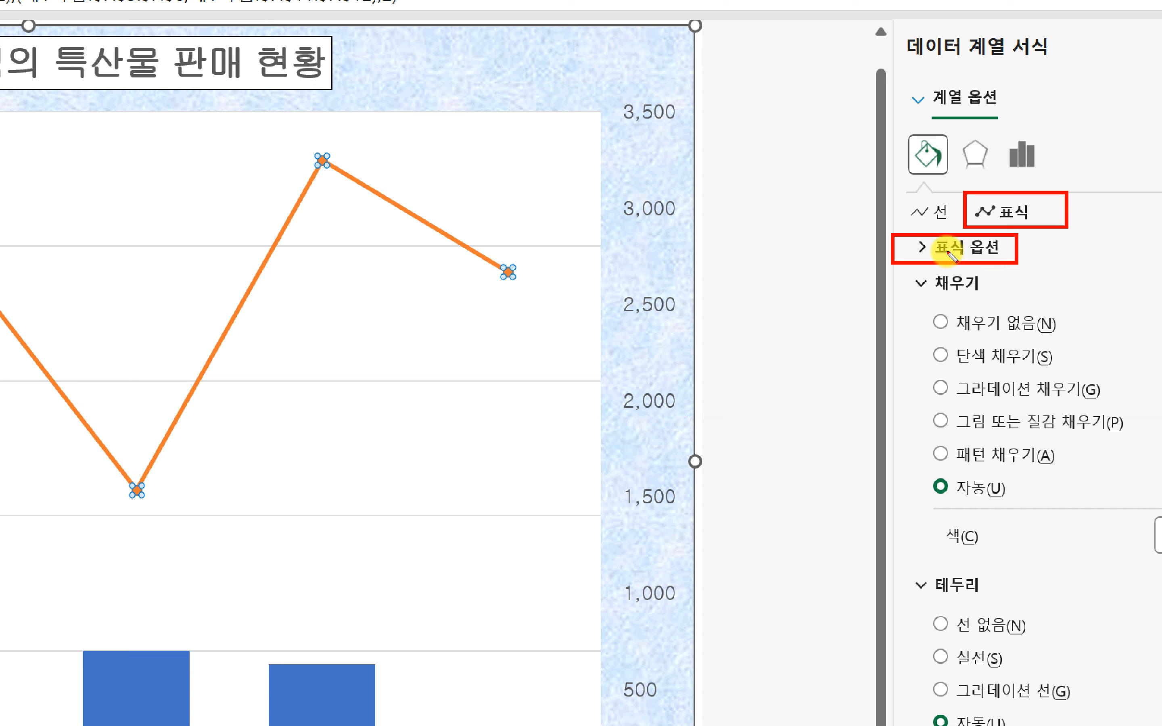
pyautogui.moveTo(915, 236); pyautogui.dragTo(905, 266)
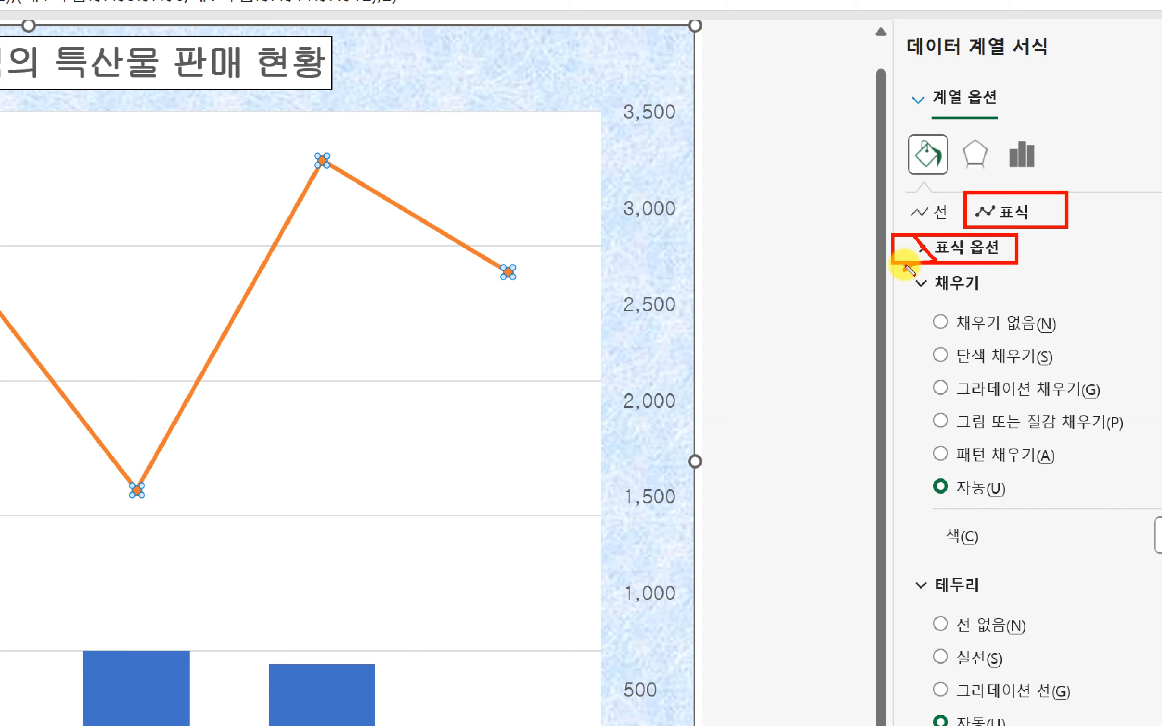
pyautogui.moveTo(910, 217)
pyautogui.mouseDown()
pyautogui.moveTo(903, 268)
pyautogui.moveTo(927, 293)
pyautogui.moveTo(925, 483)
pyautogui.mouseUp()
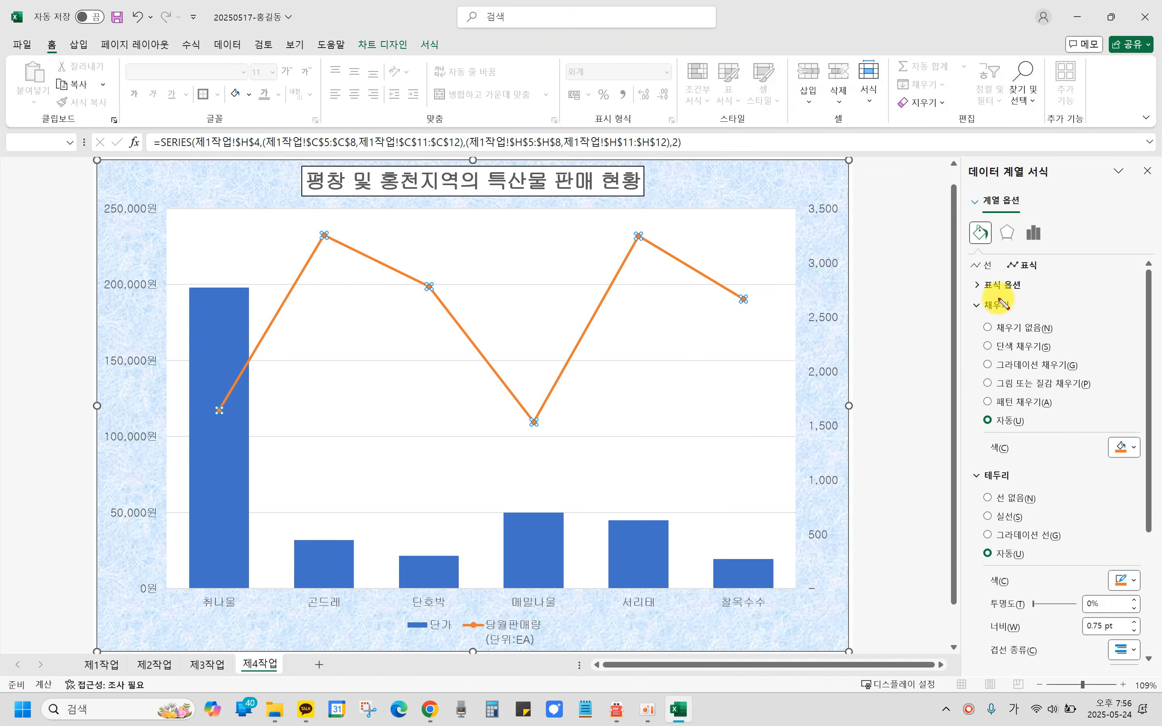
pyautogui.moveTo(965, 274)
pyautogui.mouseDown()
pyautogui.moveTo(976, 296)
pyautogui.moveTo(953, 266)
pyautogui.mouseUp()
pyautogui.press('Escape')
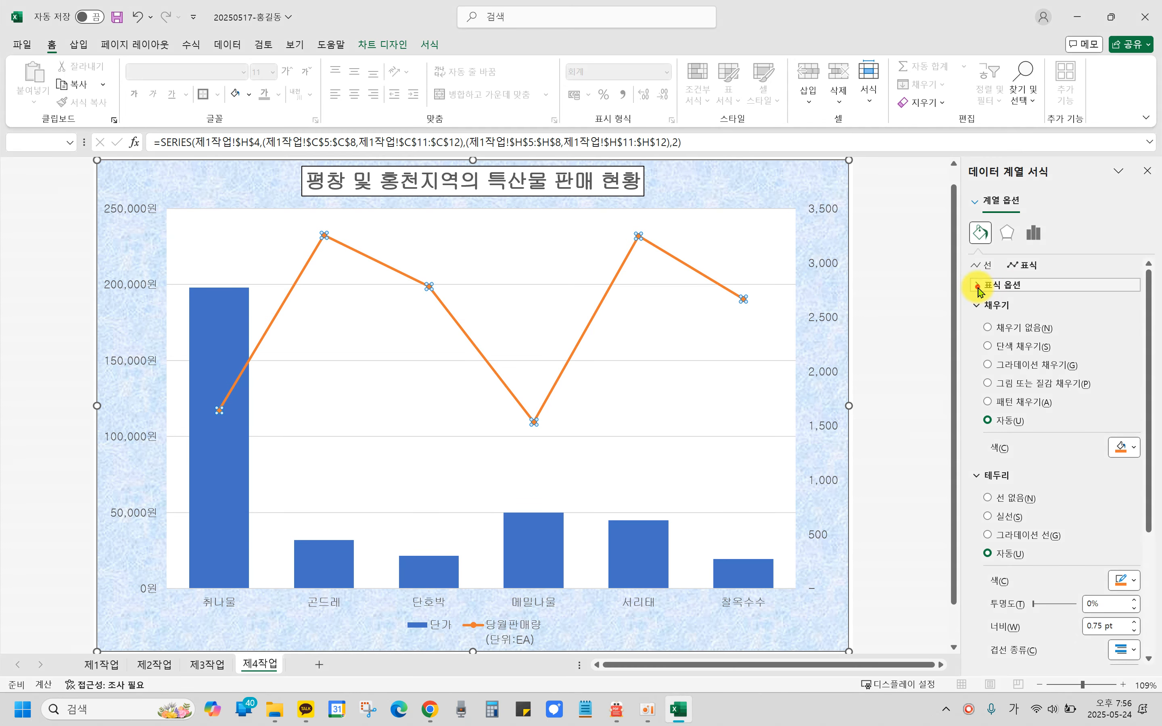
pyautogui.click(978, 286)
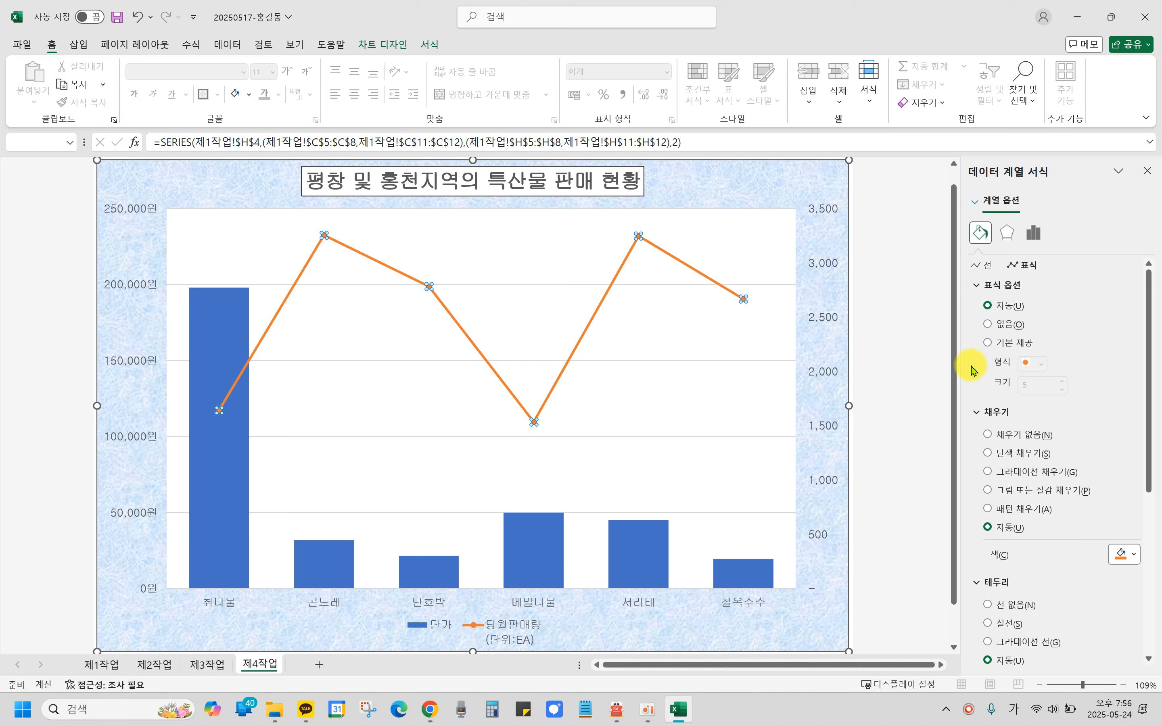
# Switch the 당월판매량(단위:EA) series markers from automatic to the built-in (기본 제공) option.
pyautogui.hotkey('ctrl', '2')
pyautogui.moveTo(965, 290)
pyautogui.mouseDown()
pyautogui.moveTo(1008, 388)
pyautogui.moveTo(1111, 401)
pyautogui.mouseUp()
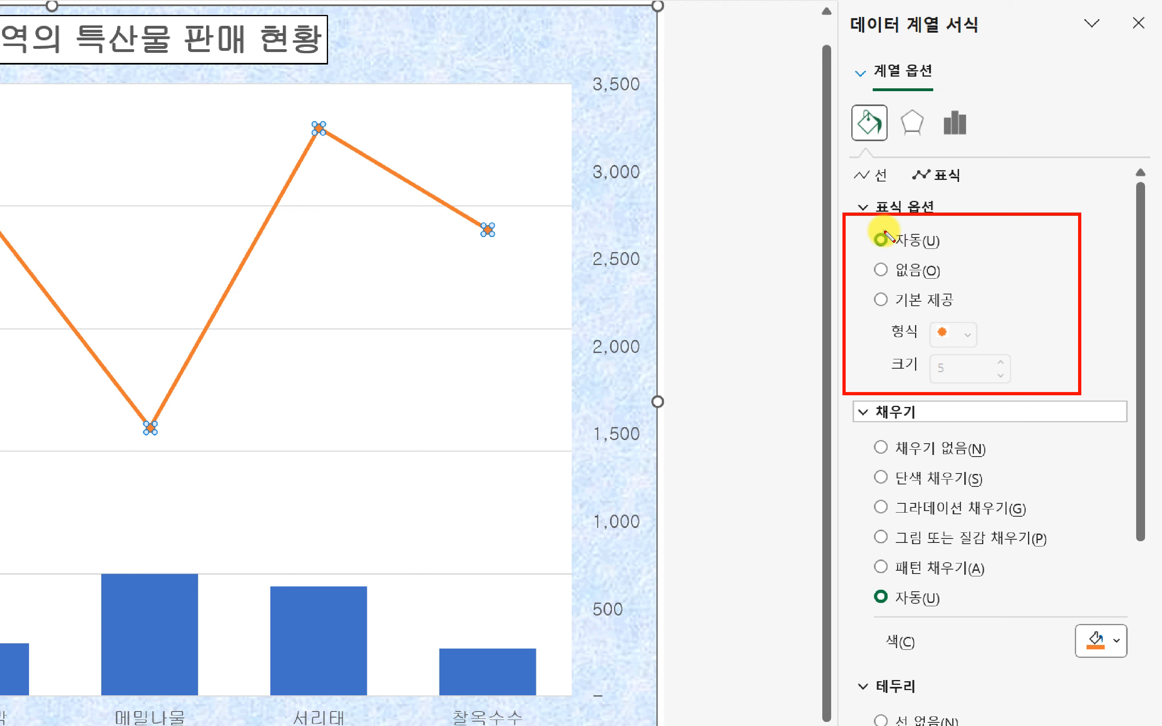
pyautogui.moveTo(880, 317)
pyautogui.mouseDown()
pyautogui.moveTo(917, 345)
pyautogui.moveTo(958, 345)
pyautogui.mouseUp()
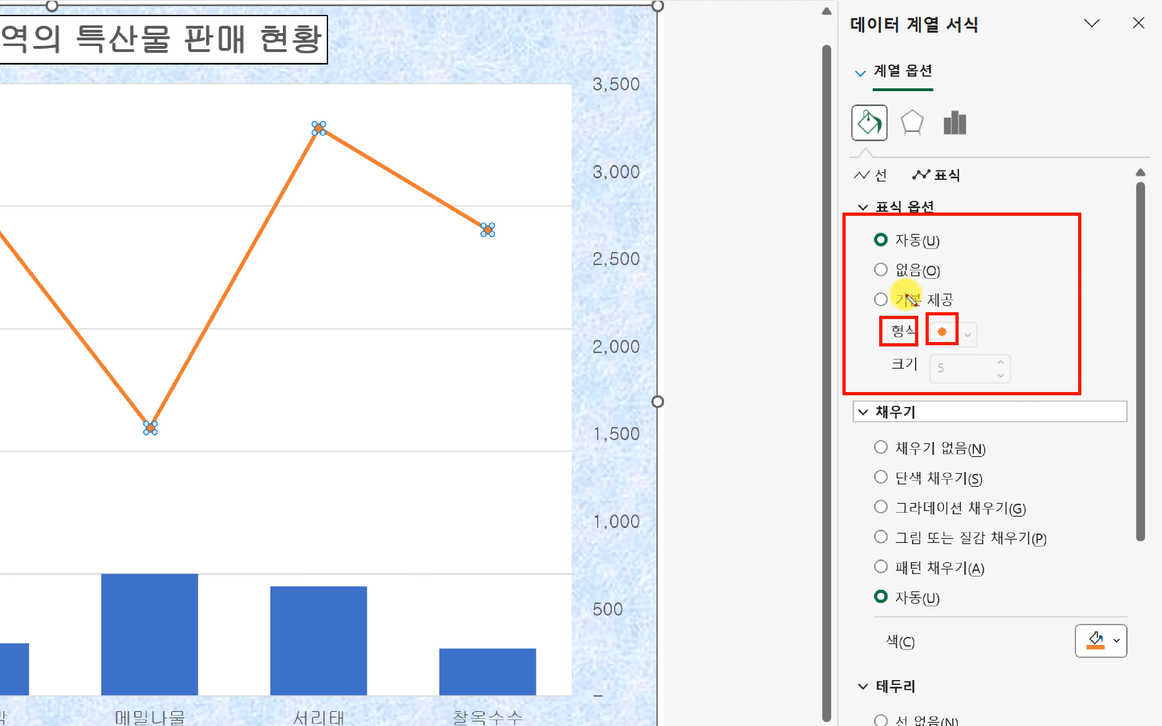
pyautogui.moveTo(865, 285)
pyautogui.mouseDown()
pyautogui.moveTo(896, 319)
pyautogui.moveTo(961, 314)
pyautogui.mouseUp()
pyautogui.moveTo(917, 357); pyautogui.dragTo(952, 350)
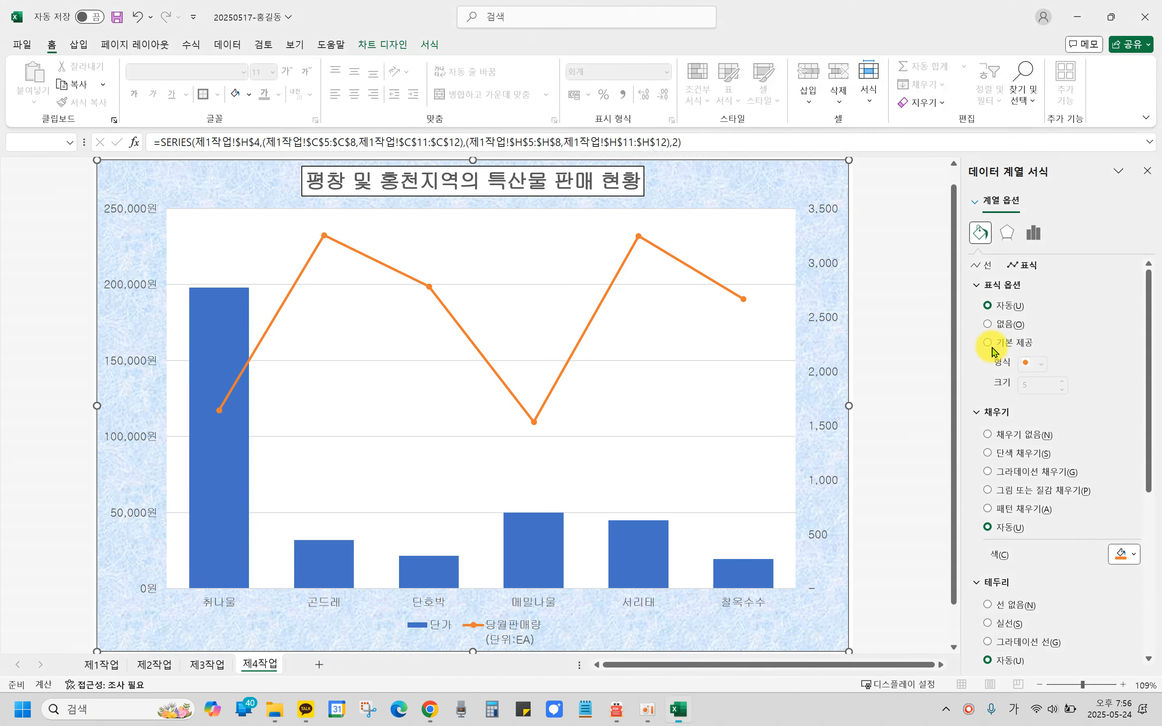
pyautogui.click(988, 343)
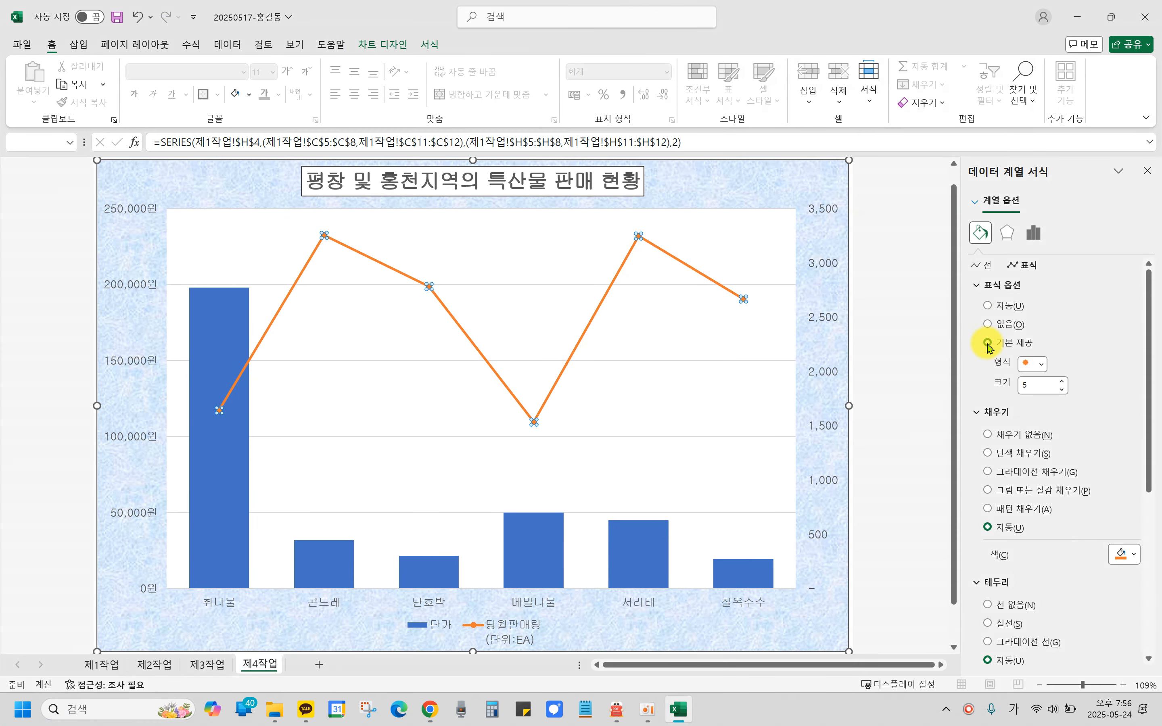
# Set the built-in marker type of the 당월판매량(단위:EA) series to the diamond shape.
pyautogui.hotkey('ctrl', 'q')
pyautogui.press('Escape')
pyautogui.hotkey('ctrl', 'q')
pyautogui.moveTo(987, 350)
pyautogui.mouseDown()
pyautogui.moveTo(987, 368)
pyautogui.moveTo(1074, 406)
pyautogui.moveTo(1120, 406)
pyautogui.mouseUp()
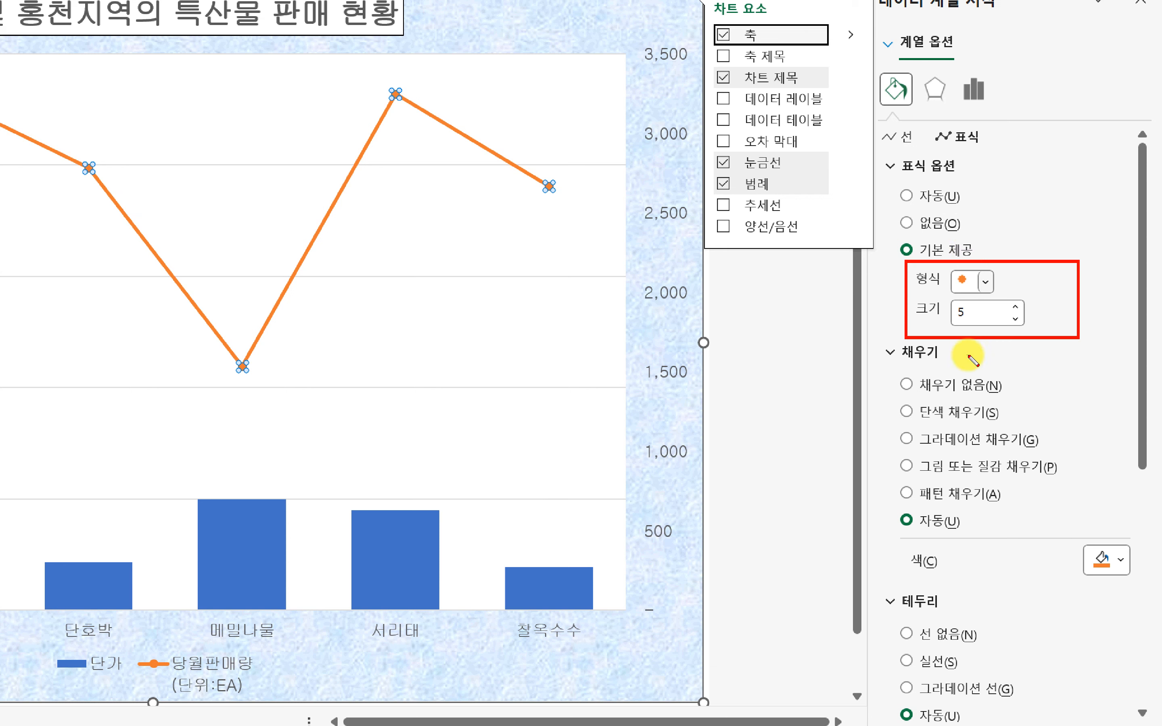
pyautogui.moveTo(977, 261); pyautogui.dragTo(1005, 292)
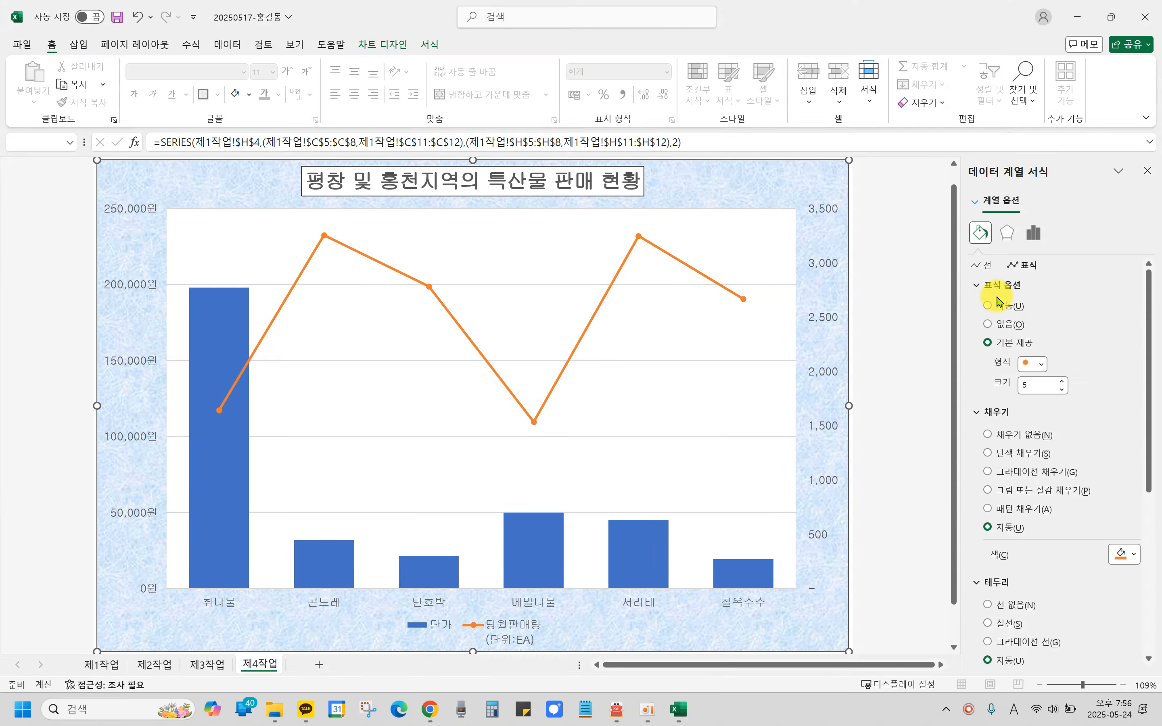
pyautogui.click(987, 281)
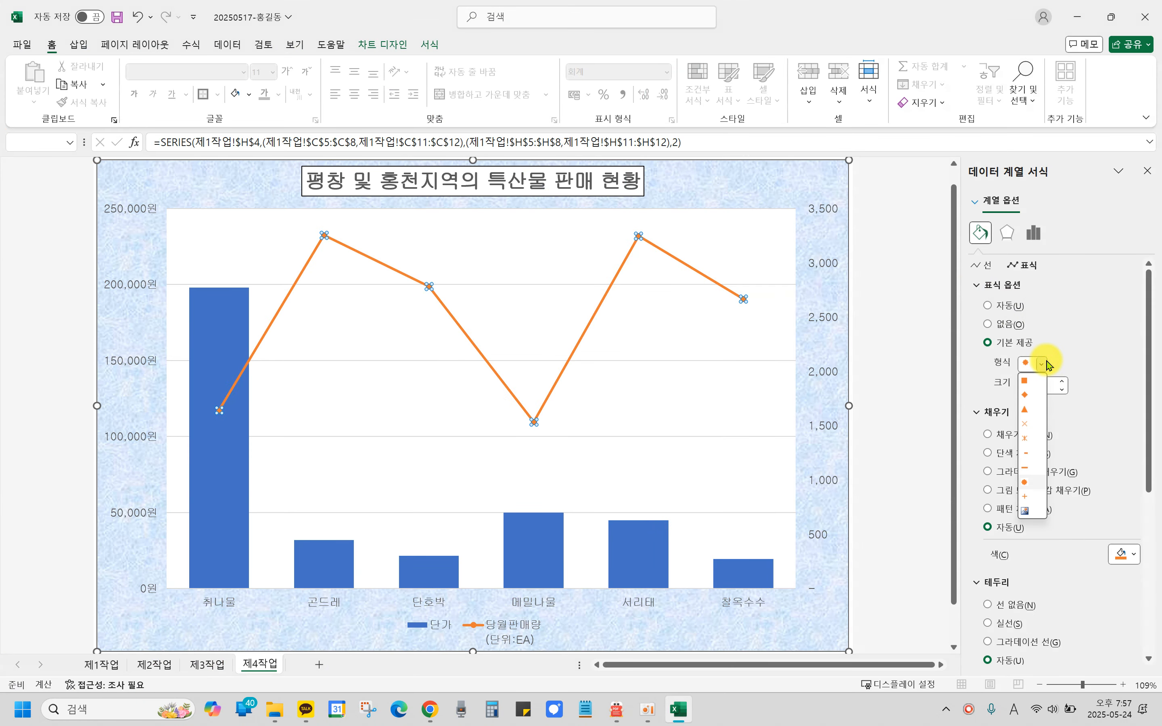
pyautogui.click(1026, 396)
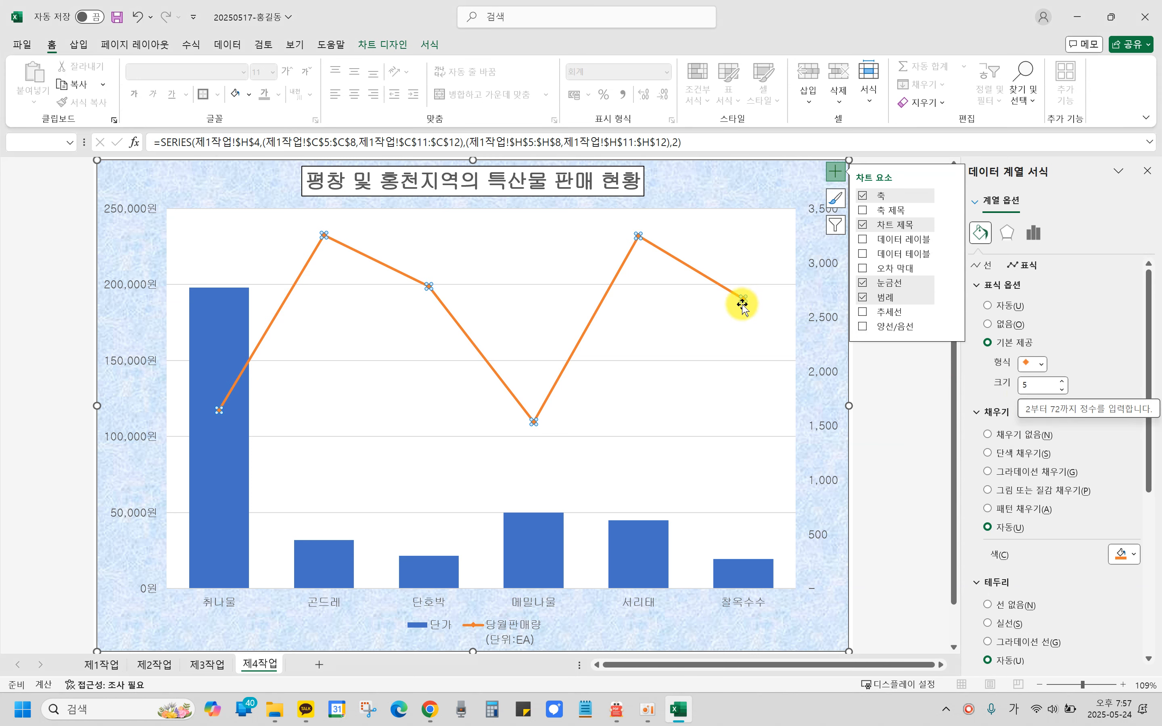
# Set the size of the series' diamond markers to 10.
pyautogui.doubleClick(1026, 387)
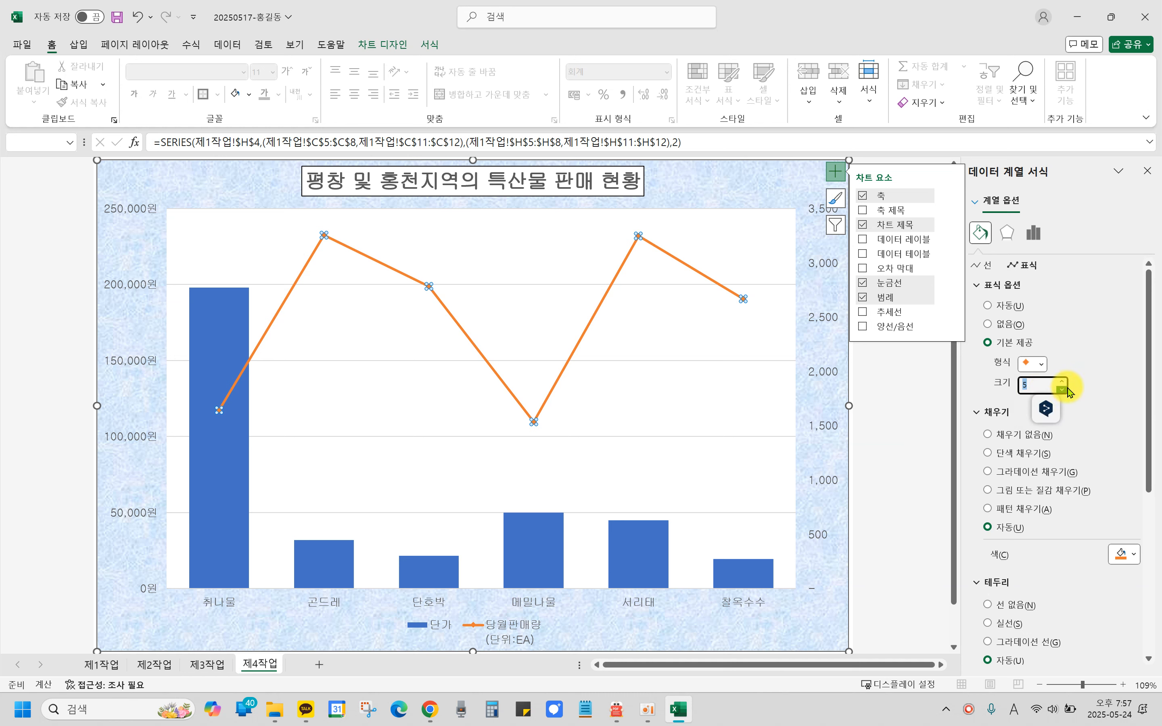
pyautogui.press('BackSpace')
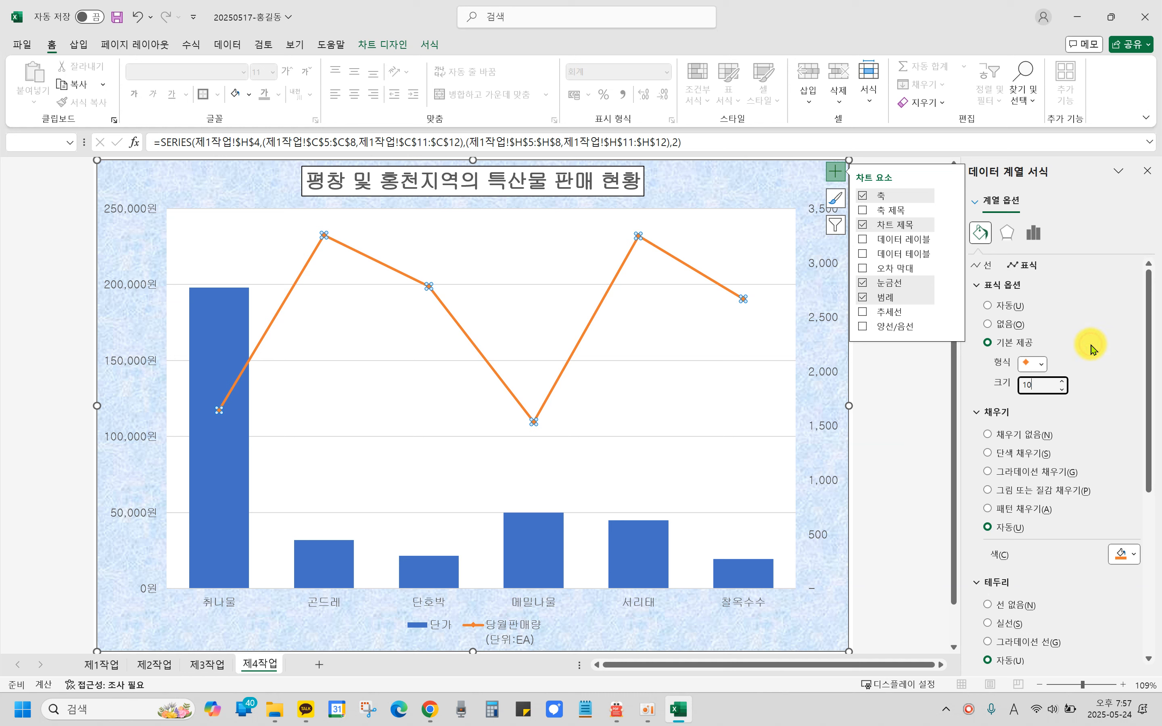
pyautogui.press('Return')
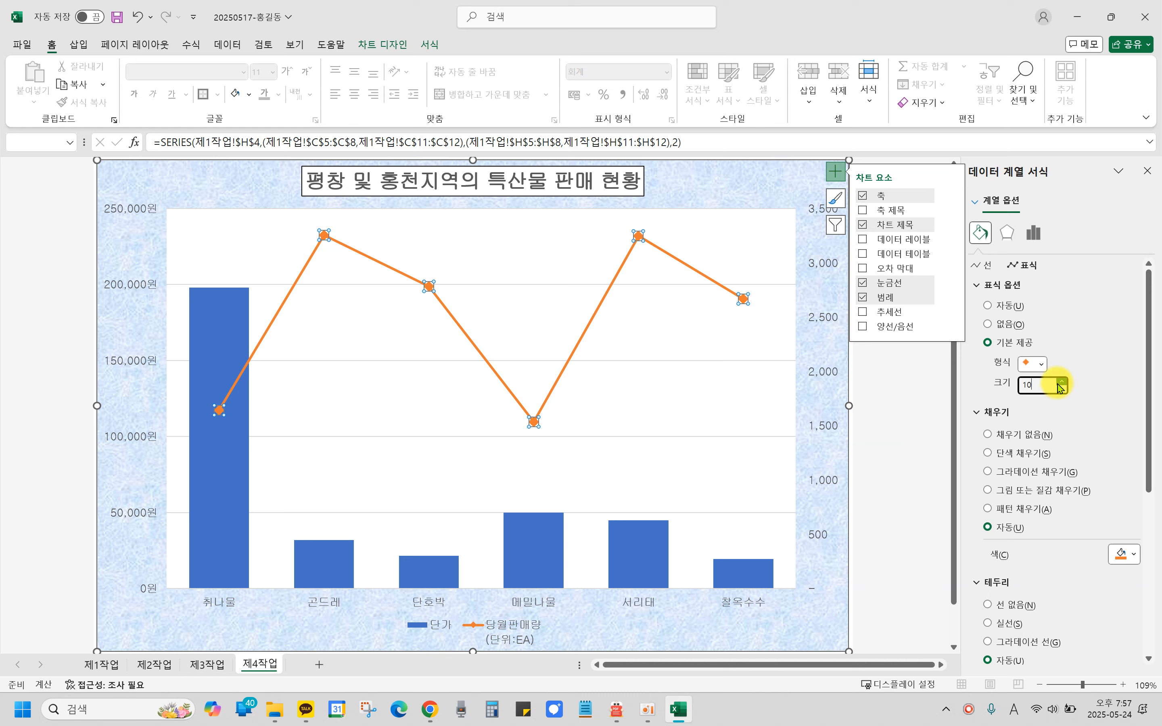
# Try a marker size of 11, restore it to 10 and select the plot area.
pyautogui.click(1061, 384)
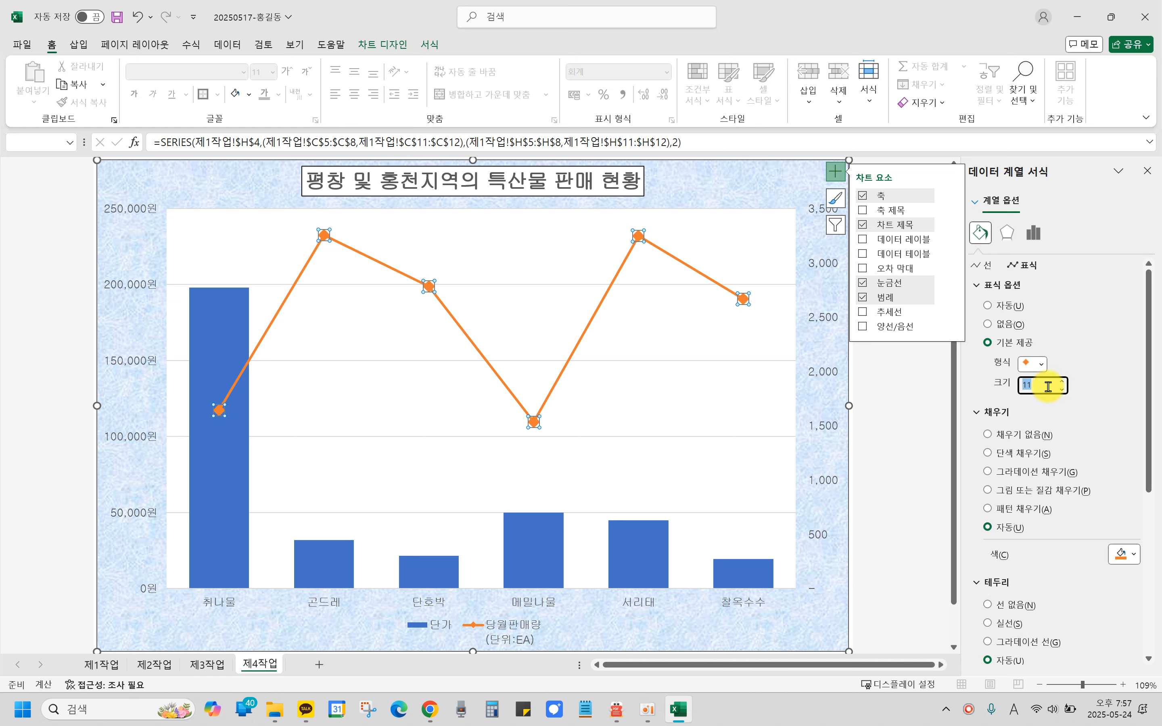
pyautogui.click(1061, 382)
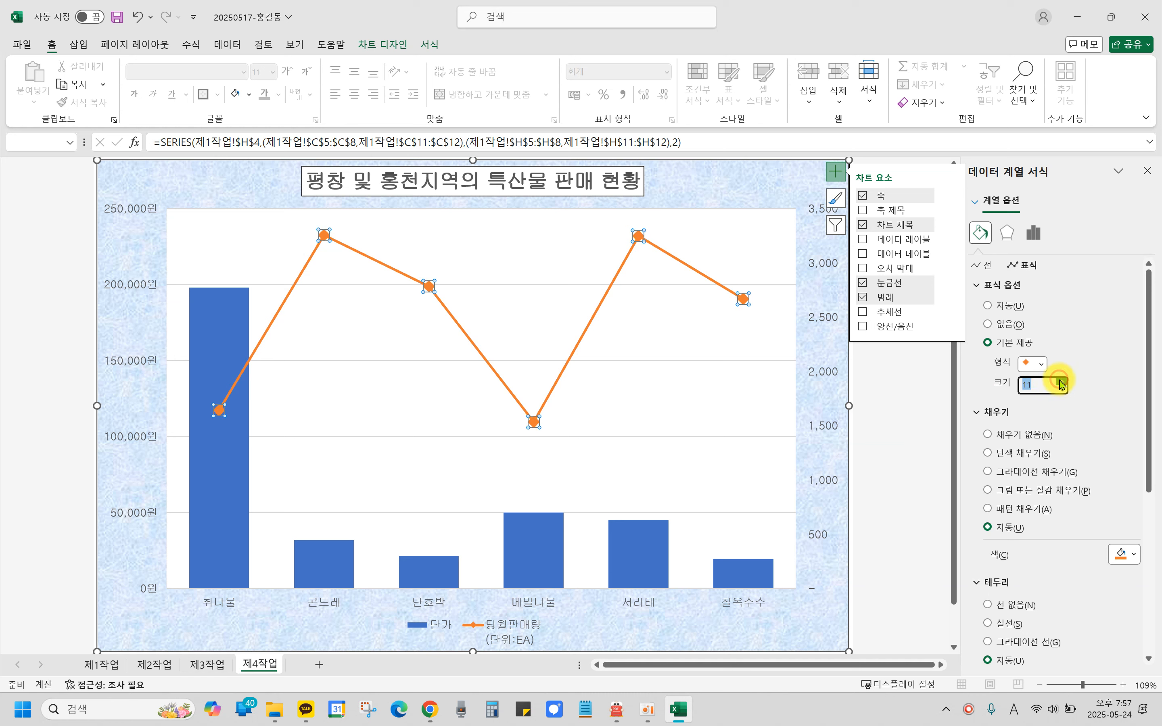
pyautogui.click(1062, 391)
pyautogui.click(1064, 391)
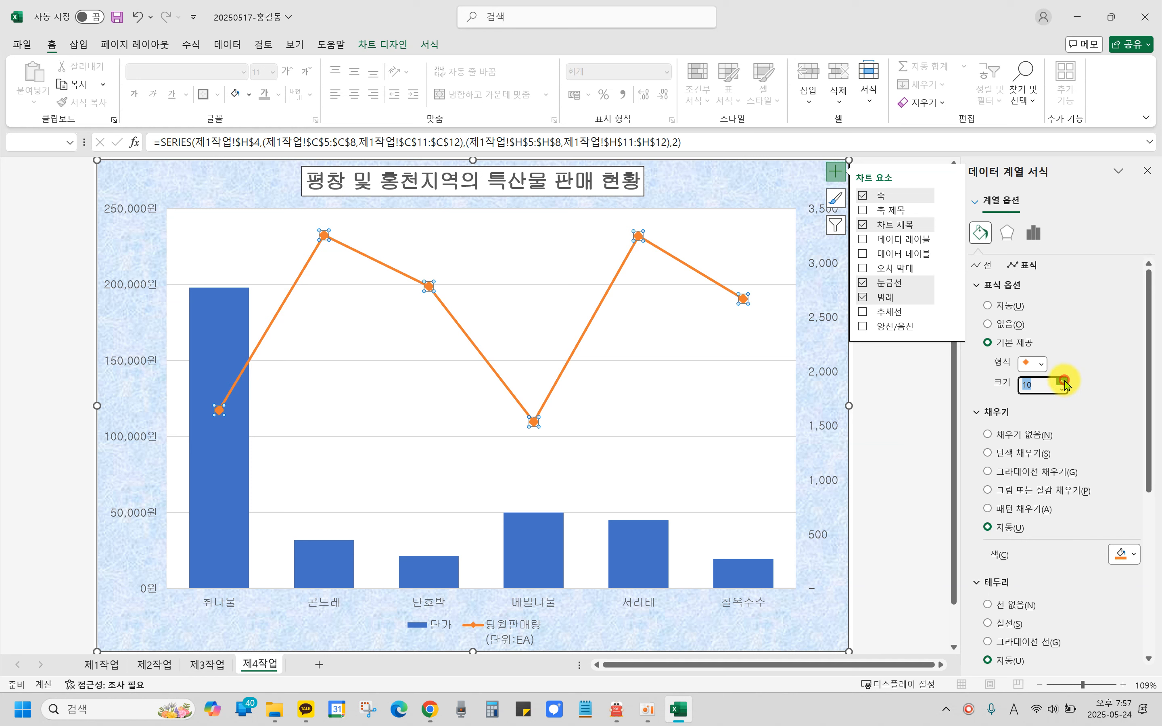
pyautogui.click(1063, 381)
pyautogui.click(1063, 391)
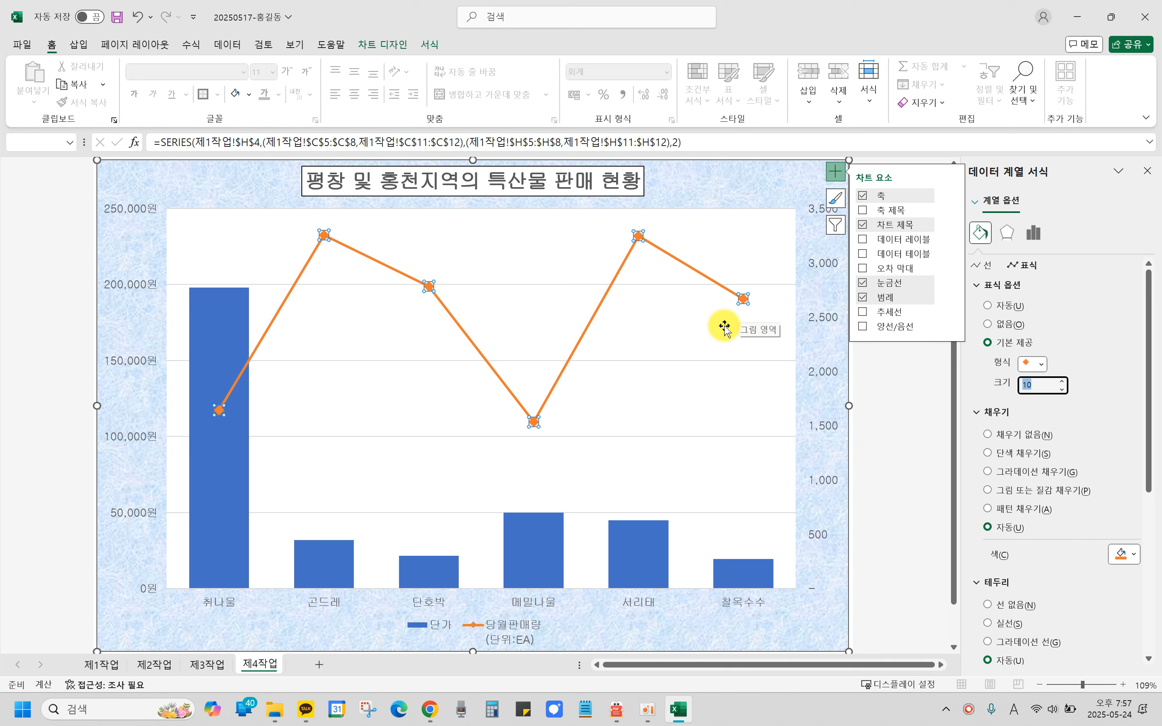
pyautogui.click(677, 330)
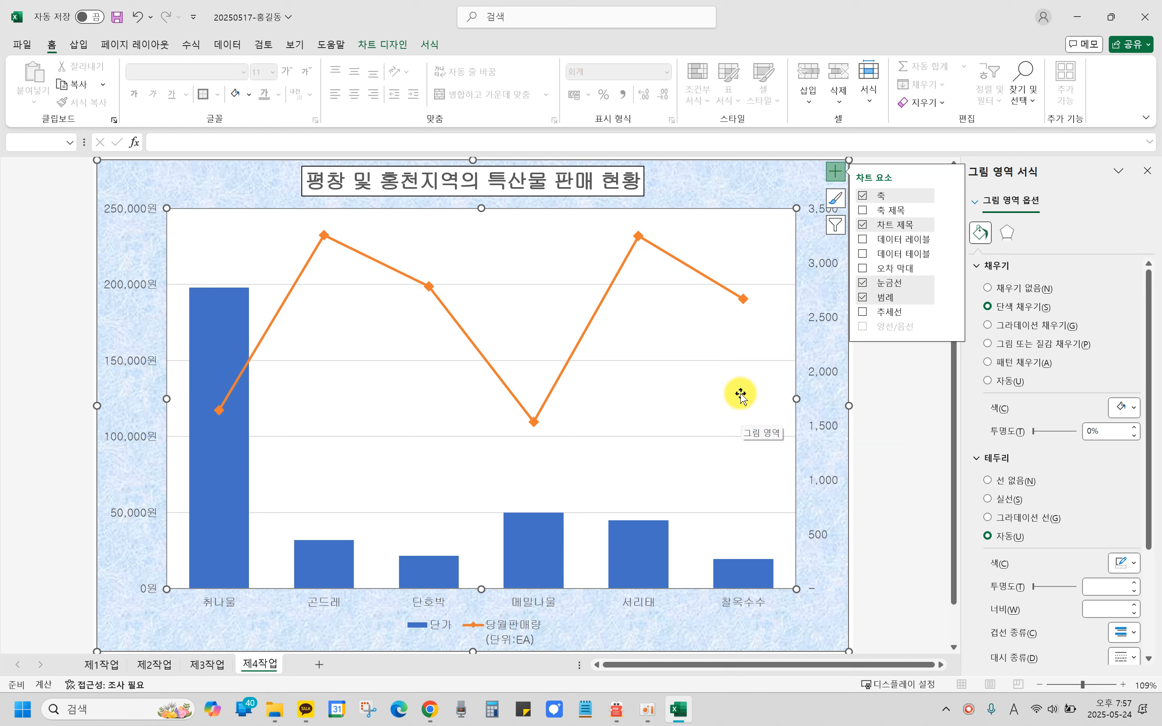
# Switch to the PDF exam sheet and check item (7)'s data label requirement against the labelled point in the sample chart.
pyautogui.click(617, 709)
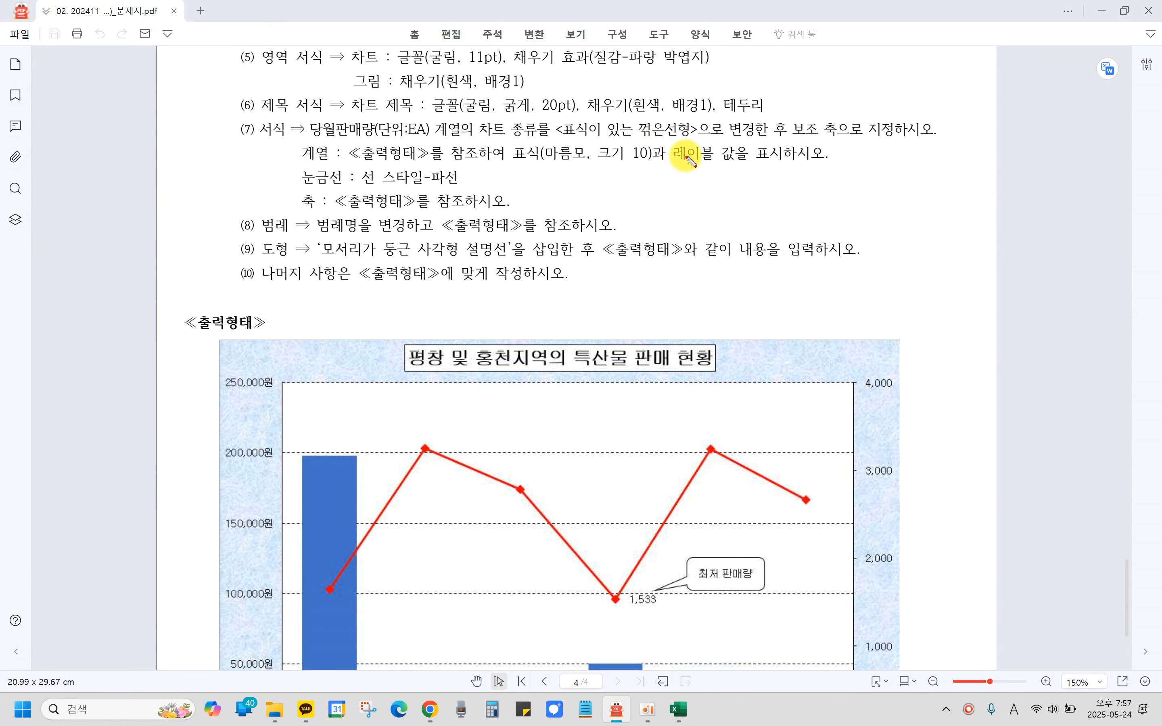
pyautogui.moveTo(661, 139)
pyautogui.mouseDown()
pyautogui.moveTo(749, 161)
pyautogui.moveTo(669, 125)
pyautogui.mouseUp()
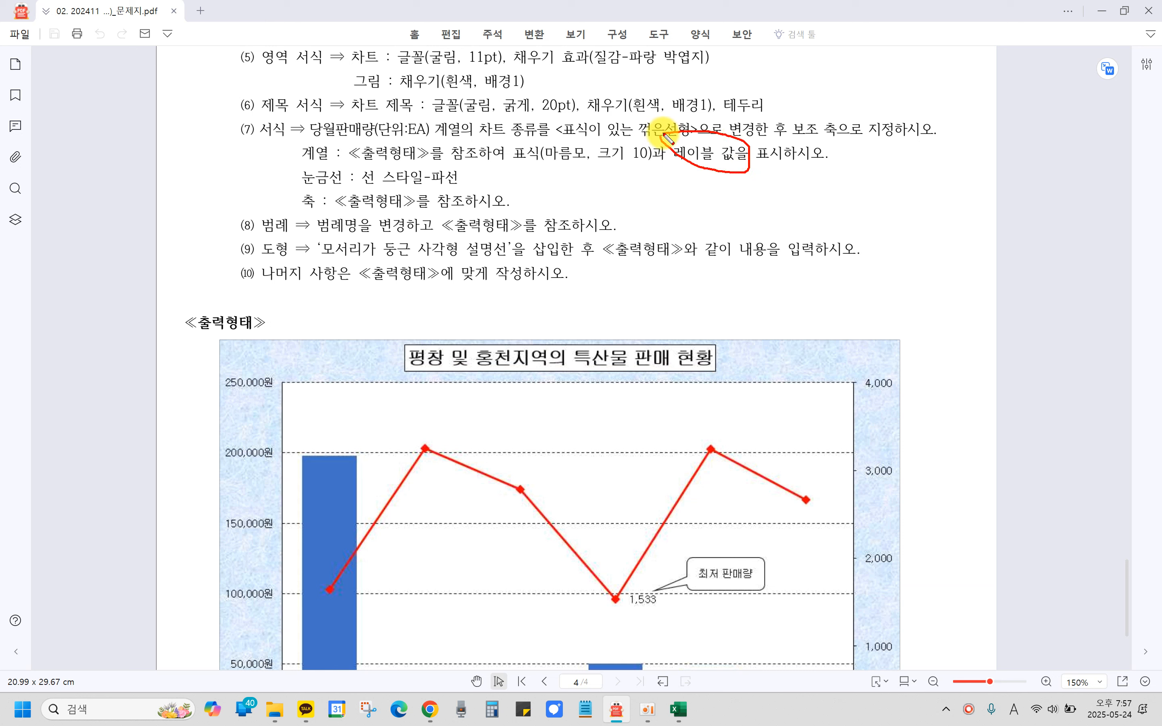
pyautogui.moveTo(627, 613)
pyautogui.mouseDown()
pyautogui.moveTo(603, 594)
pyautogui.moveTo(638, 617)
pyautogui.moveTo(695, 617)
pyautogui.mouseUp()
pyautogui.moveTo(662, 168)
pyautogui.mouseDown()
pyautogui.moveTo(743, 174)
pyautogui.moveTo(678, 140)
pyautogui.moveTo(692, 169)
pyautogui.moveTo(733, 166)
pyautogui.moveTo(734, 181)
pyautogui.mouseUp()
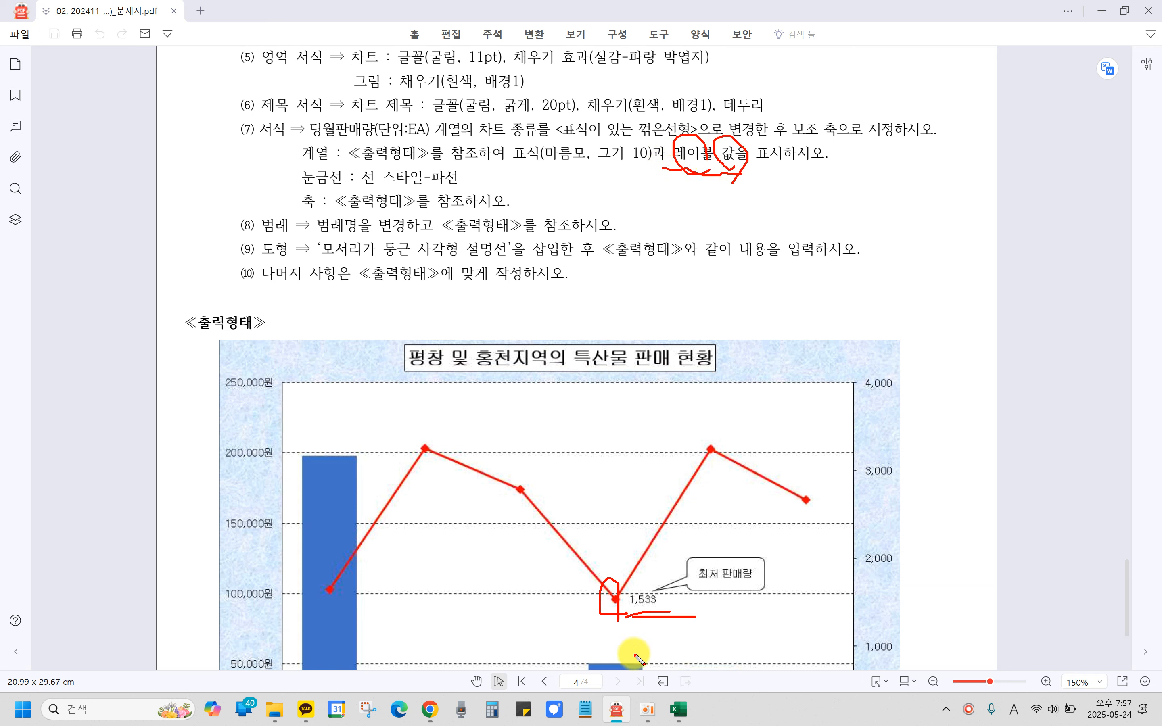
pyautogui.moveTo(661, 615); pyautogui.dragTo(665, 622)
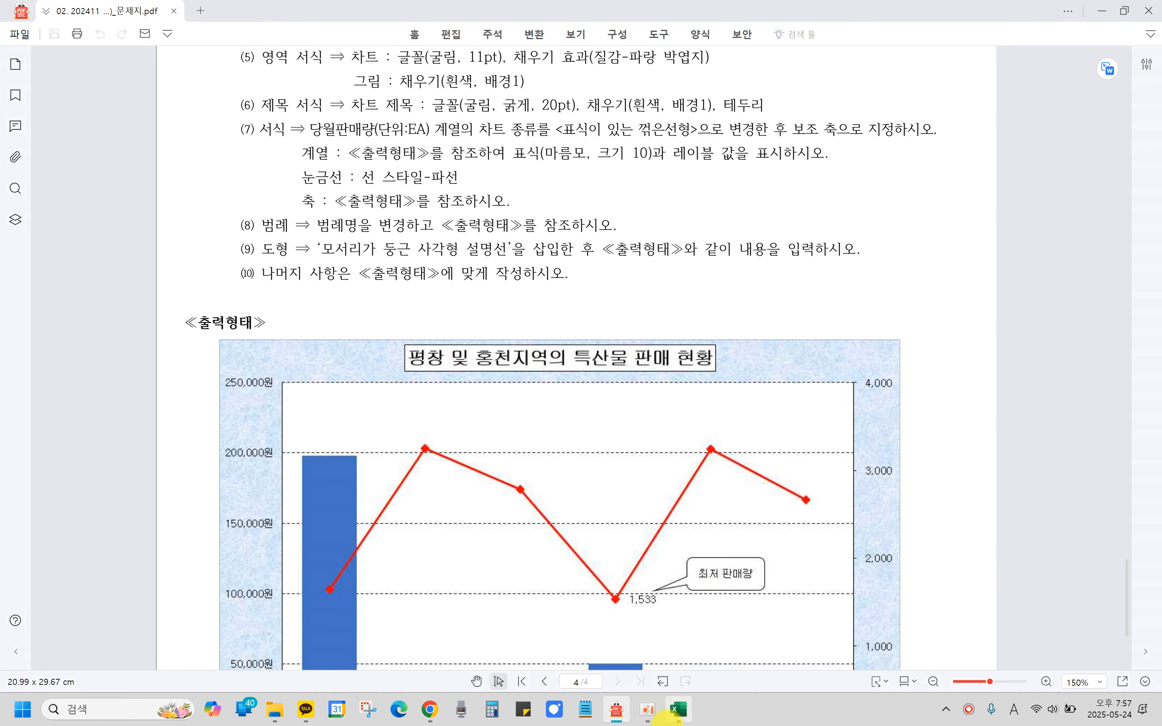
# Switch back to the Excel chart and select only the 메밀나물 point of the 당월판매량(단위:EA) line series.
pyautogui.click(678, 714)
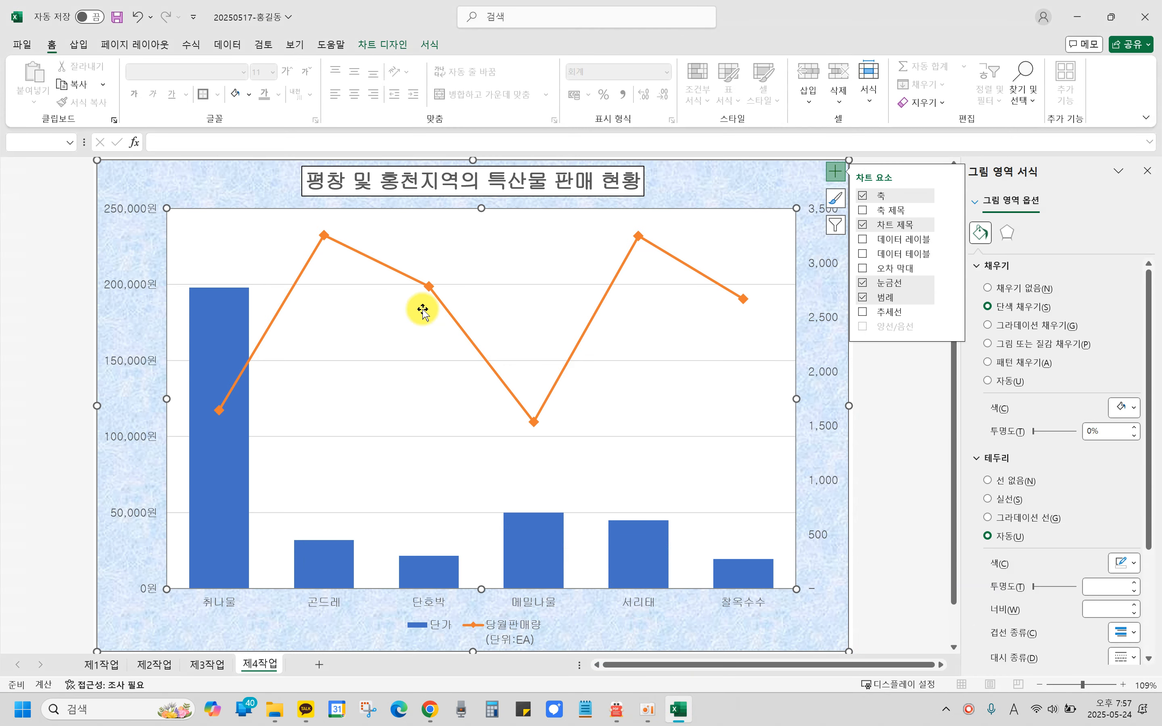
pyautogui.click(465, 338)
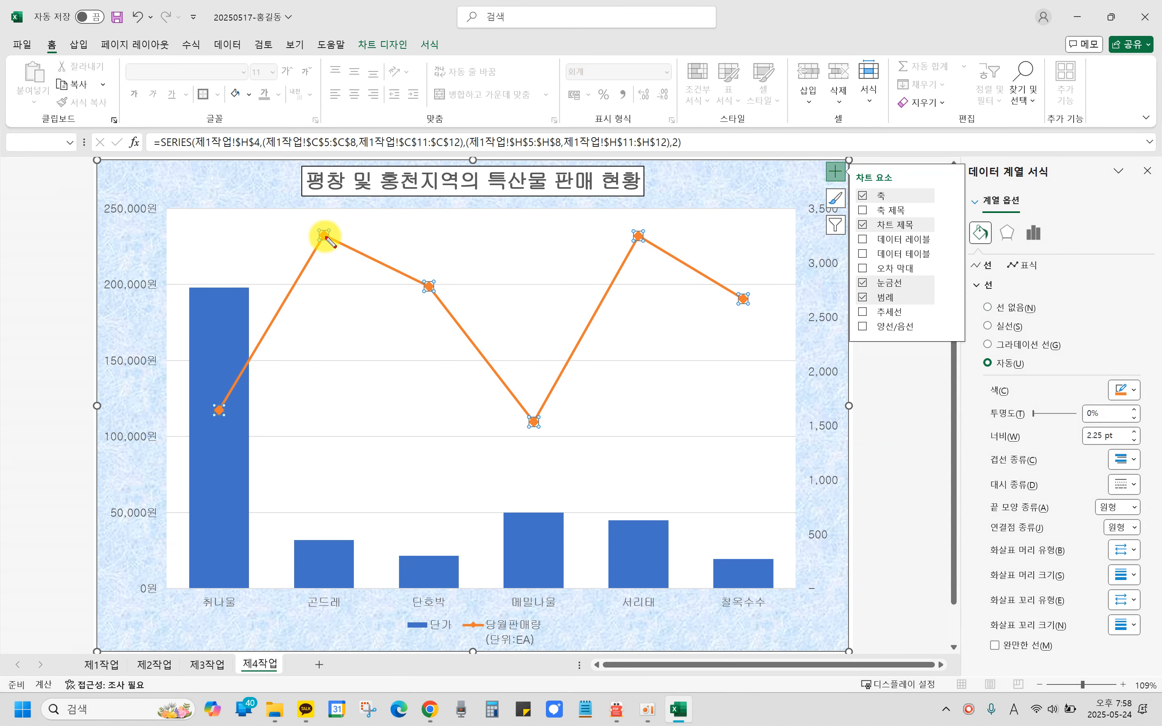
pyautogui.moveTo(308, 219); pyautogui.dragTo(450, 318)
pyautogui.moveTo(514, 407); pyautogui.dragTo(560, 447)
pyautogui.moveTo(617, 217); pyautogui.dragTo(665, 254)
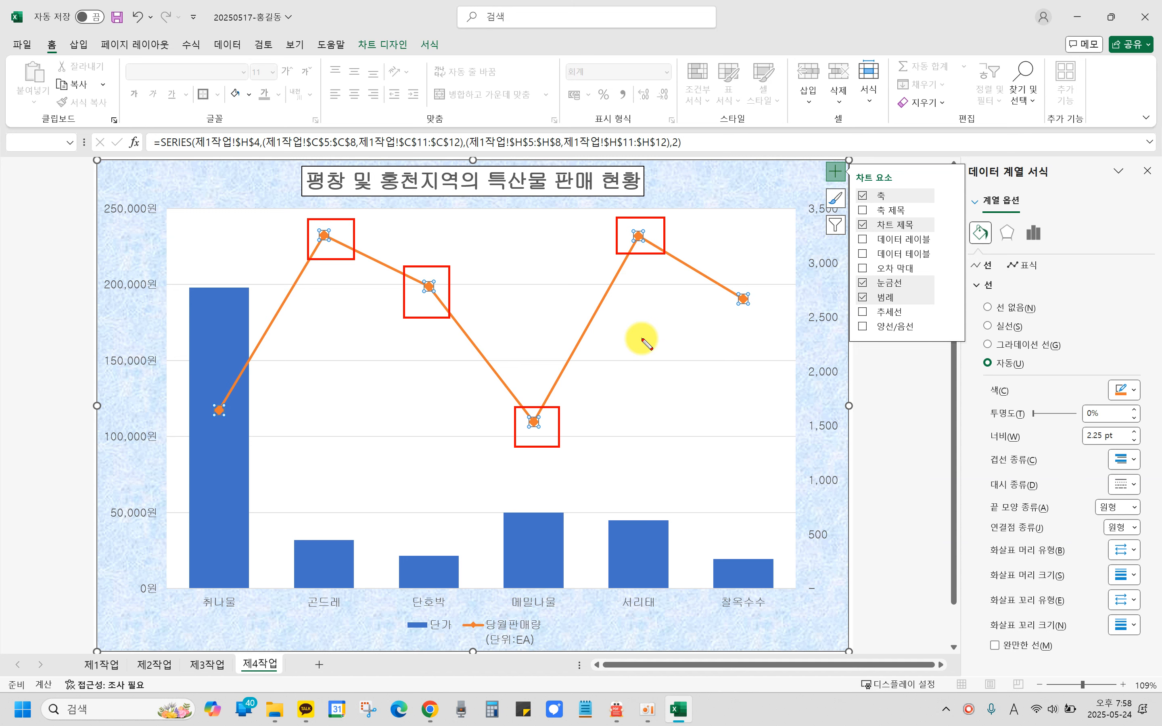
pyautogui.moveTo(516, 407); pyautogui.dragTo(556, 448)
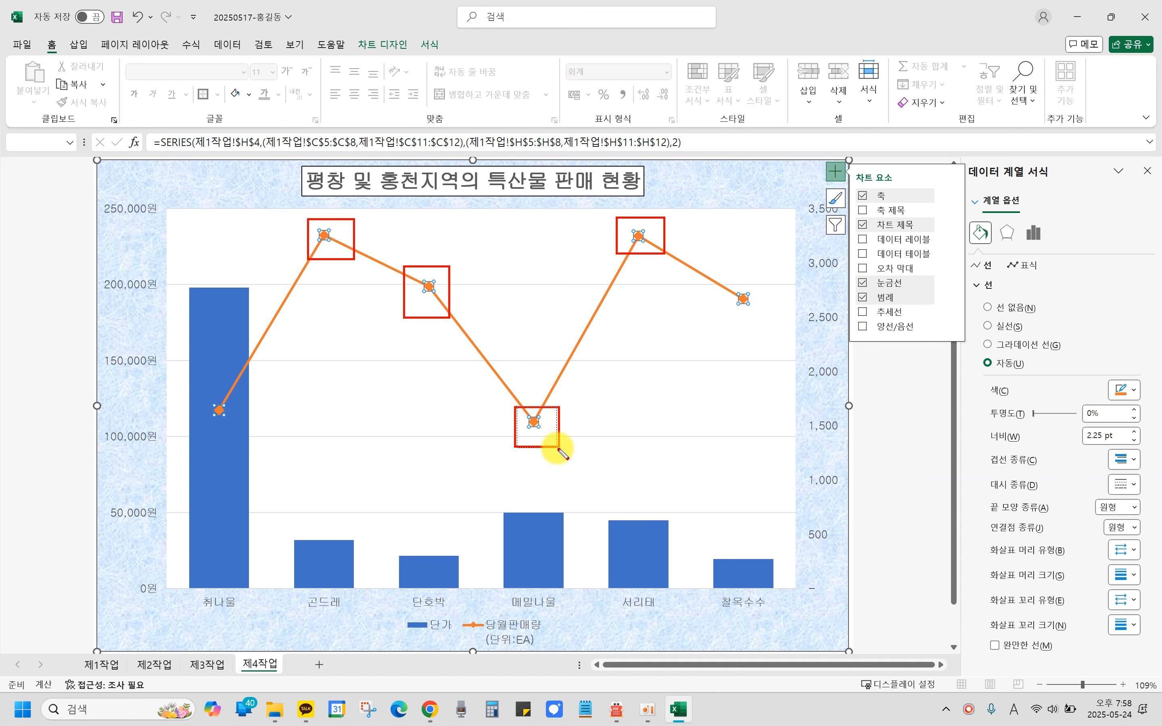
pyautogui.press('Escape')
pyautogui.click(534, 421)
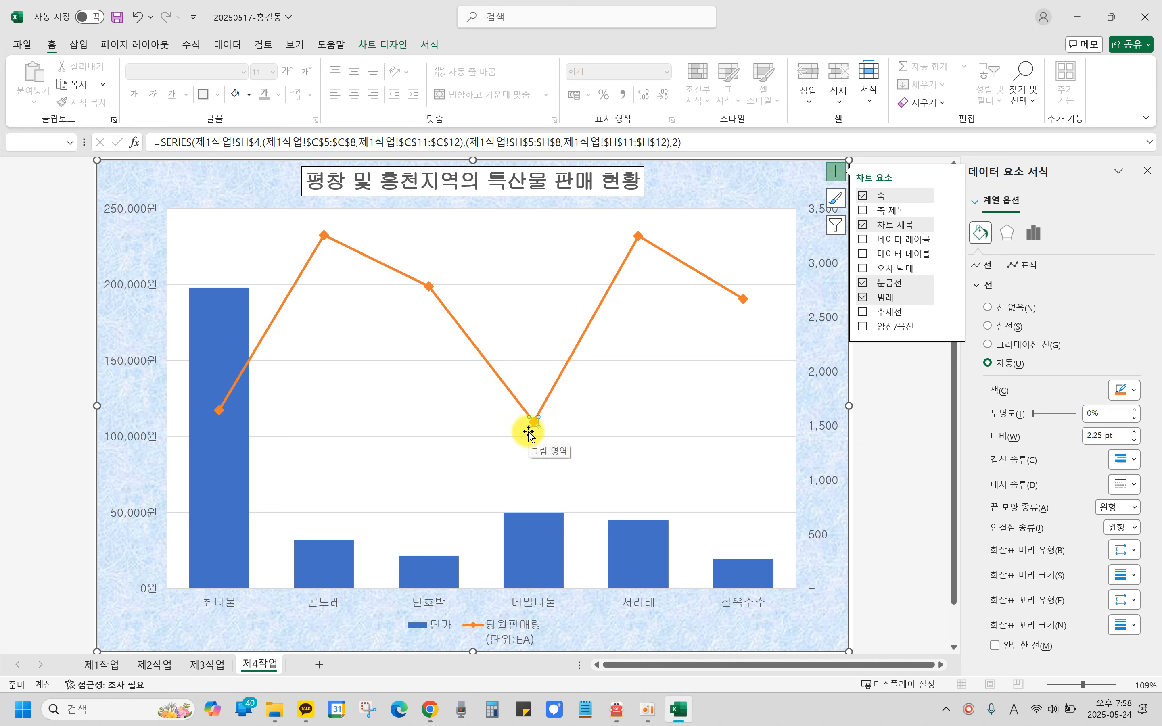
pyautogui.click(836, 173)
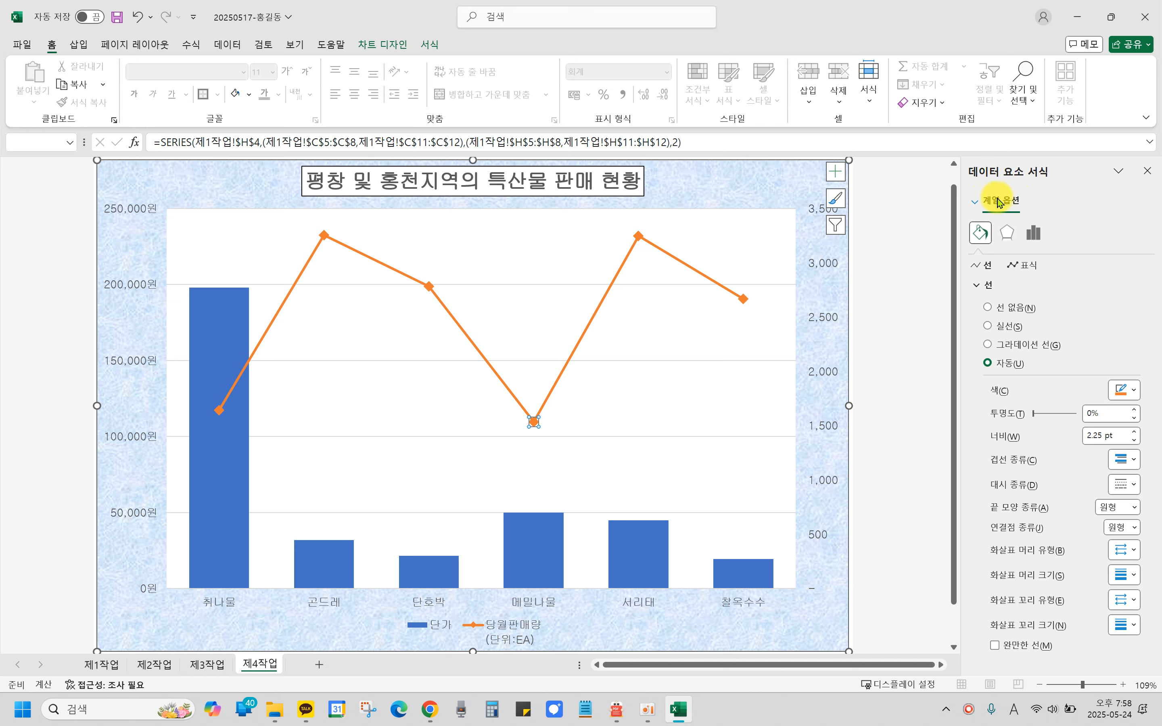
pyautogui.click(984, 241)
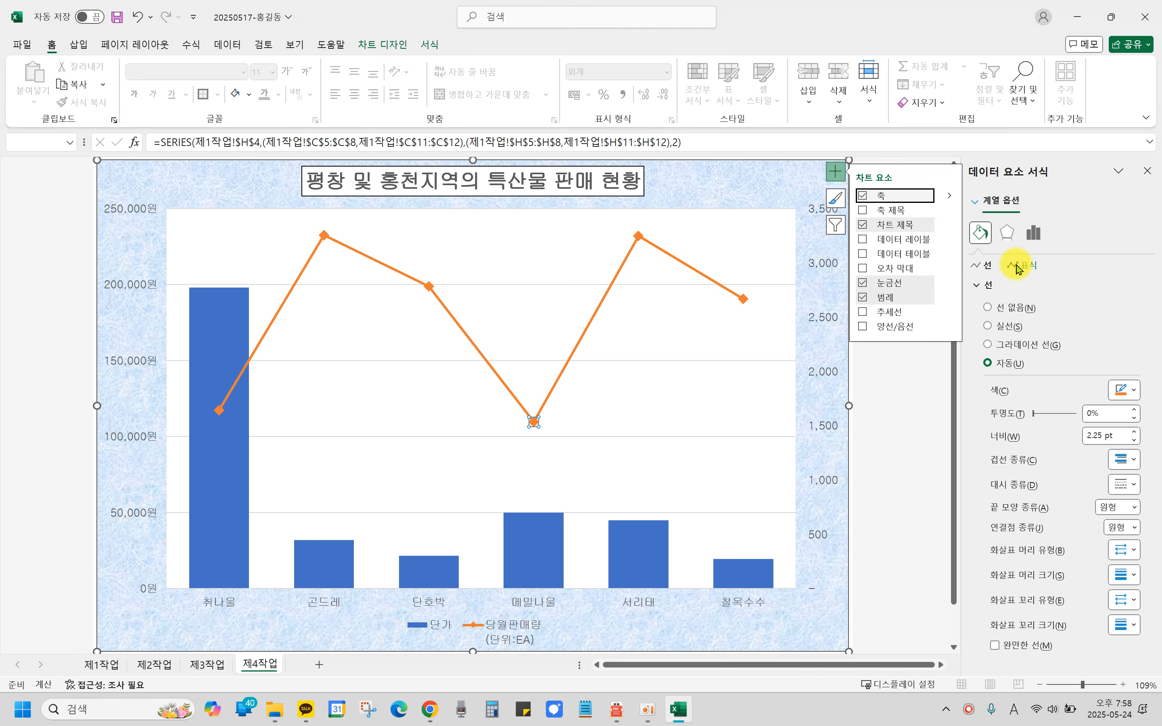
pyautogui.click(1035, 234)
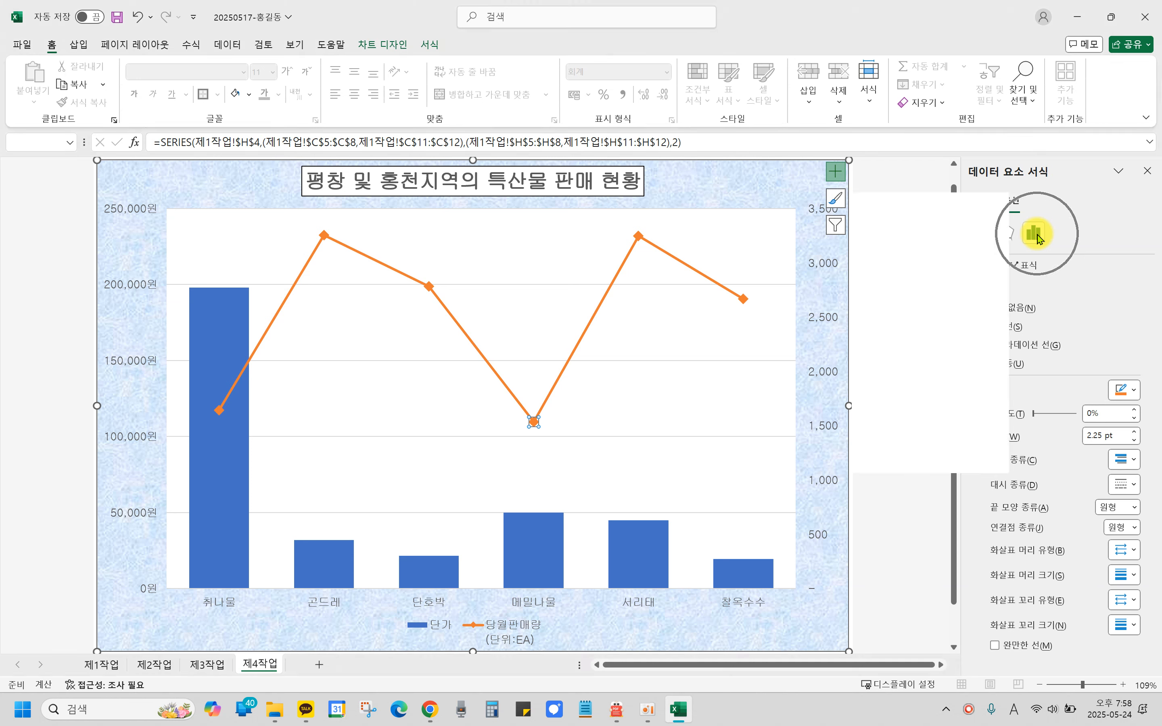
pyautogui.click(1036, 235)
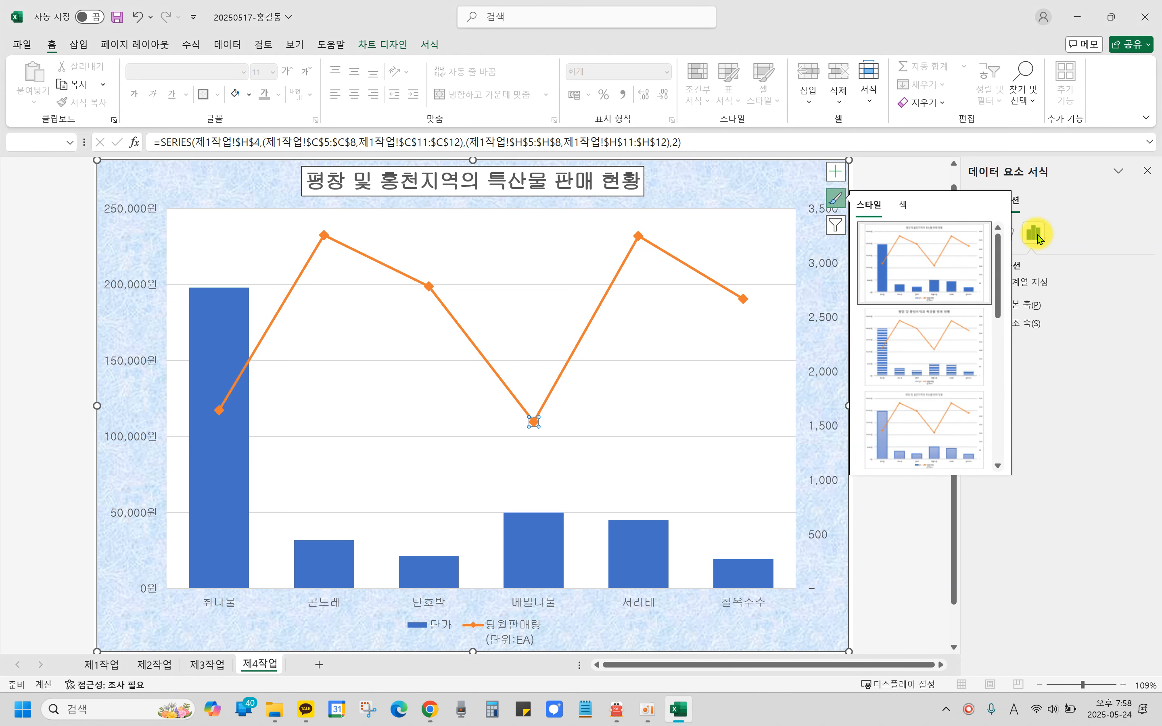
pyautogui.click(836, 196)
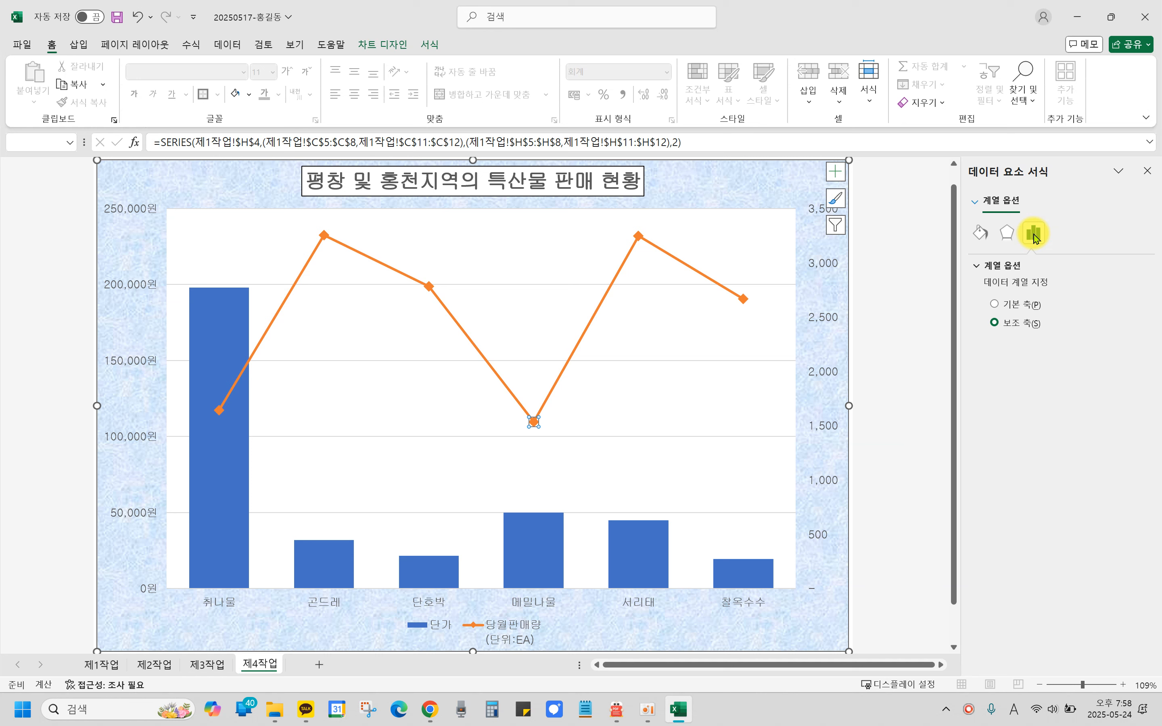
pyautogui.click(978, 235)
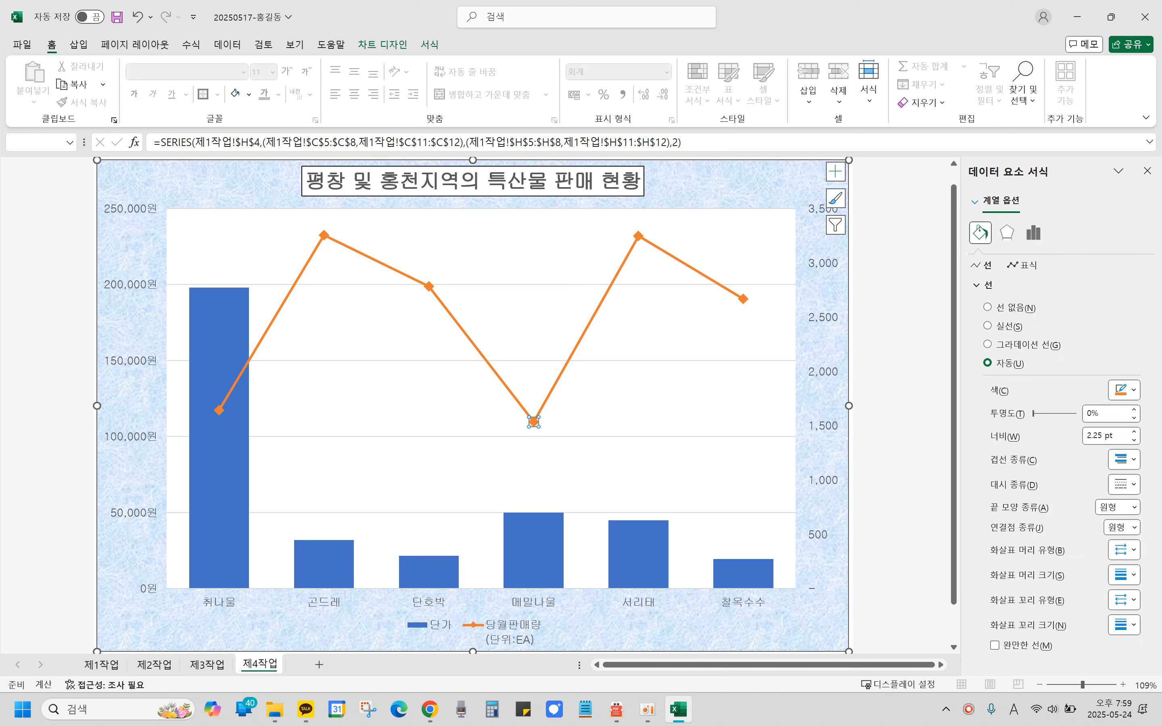
pyautogui.click(1035, 235)
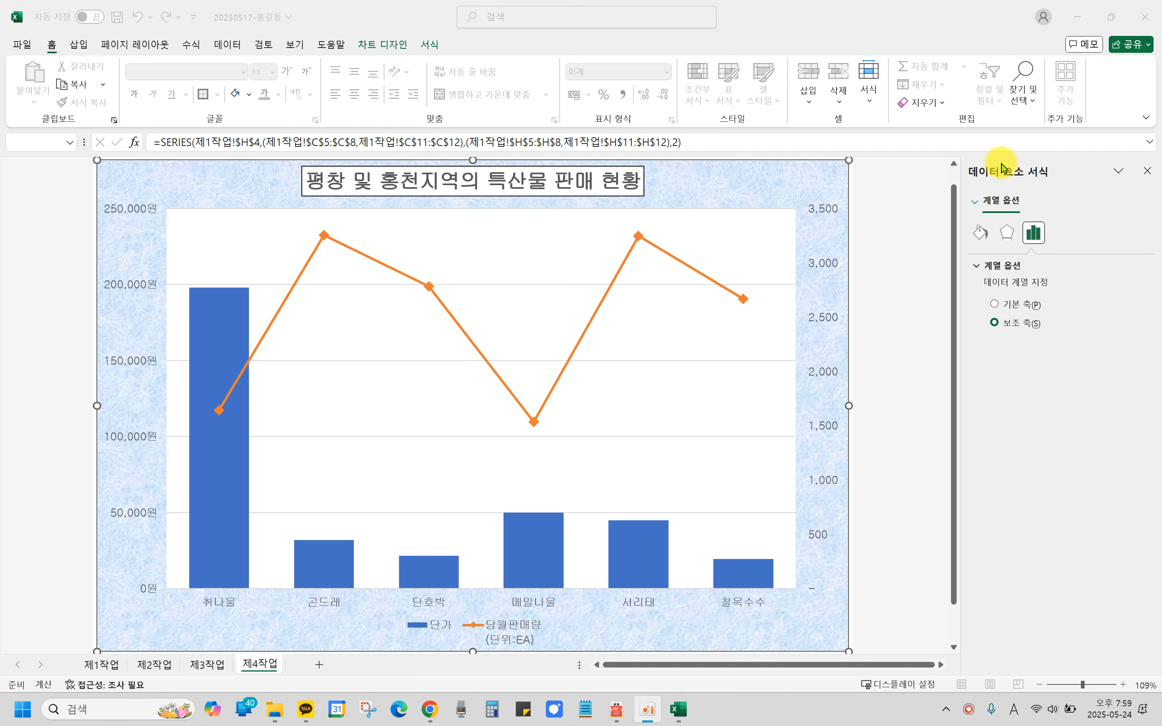
# Try a data table and data labels for the whole chart, removing each one again.
pyautogui.click(534, 423)
pyautogui.click(535, 424)
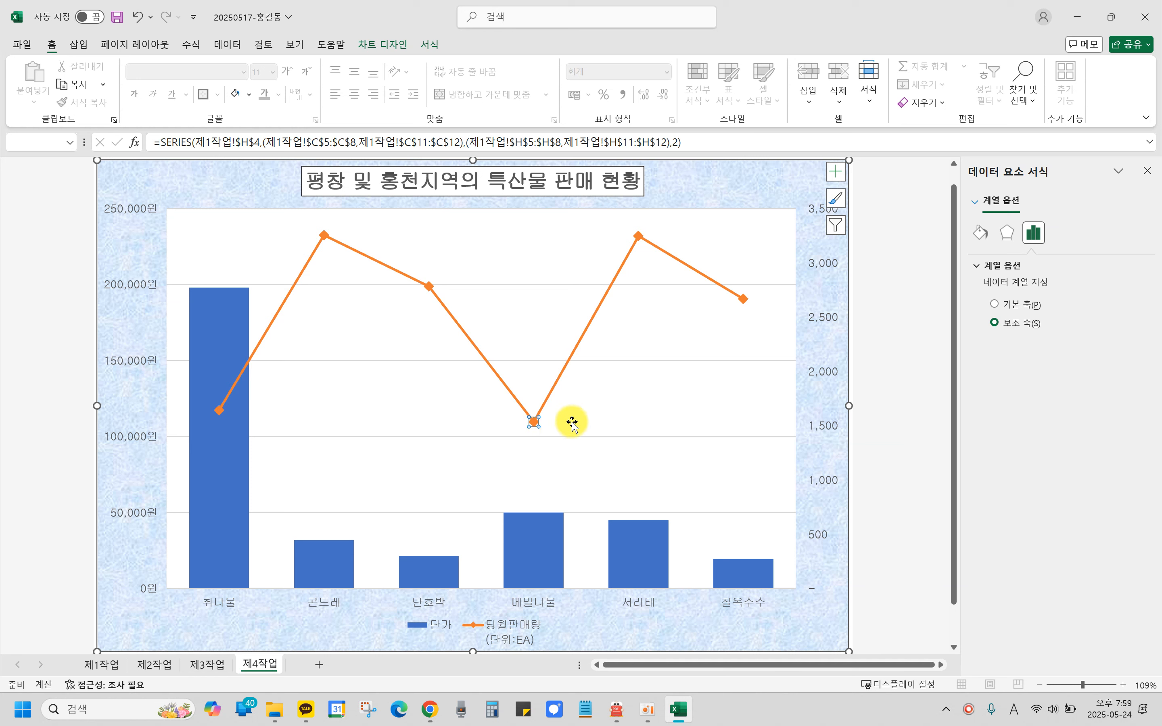
pyautogui.click(836, 174)
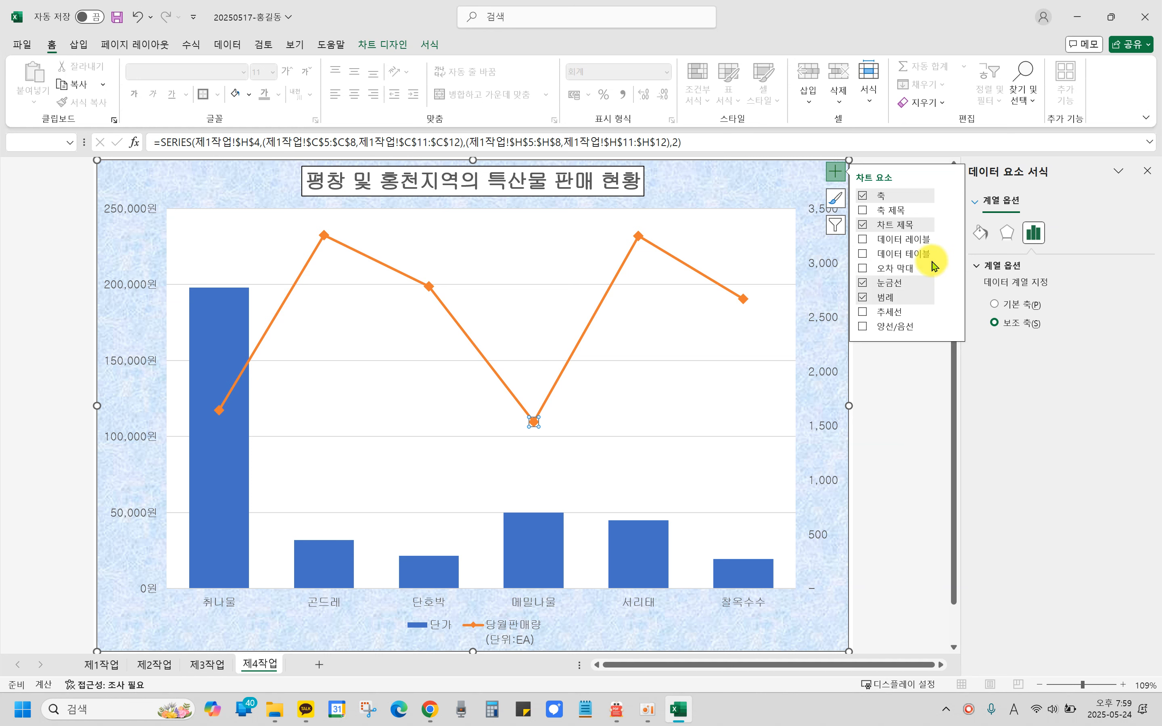
pyautogui.click(865, 254)
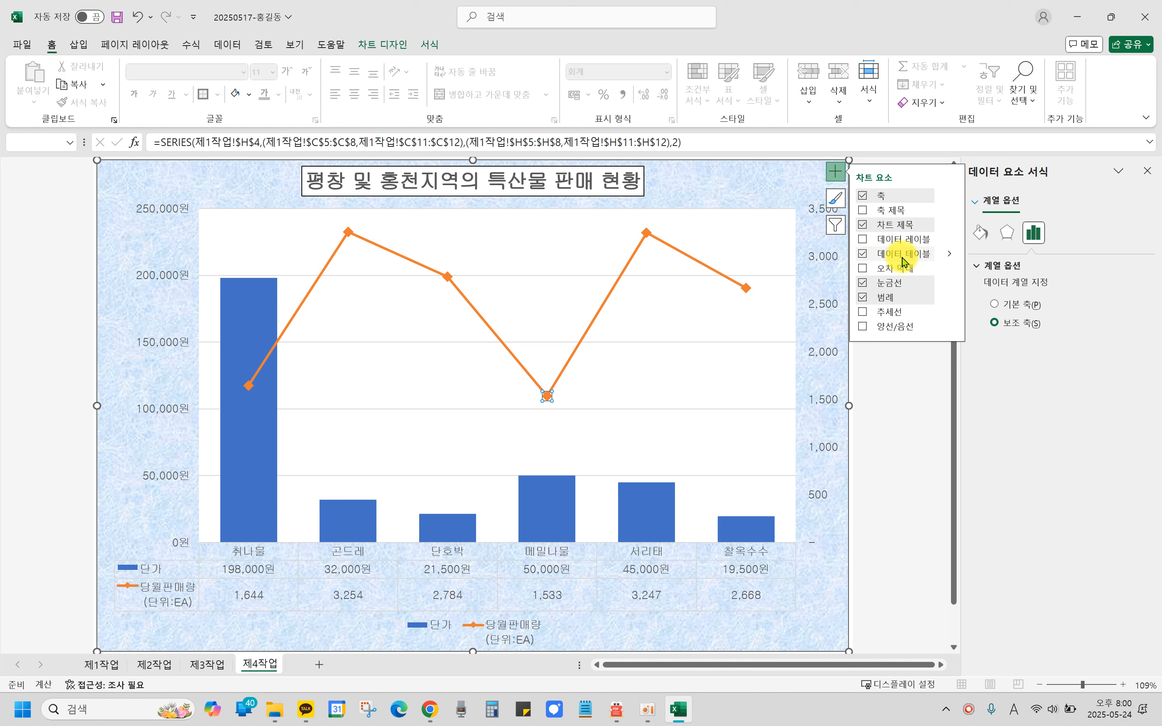
pyautogui.click(952, 254)
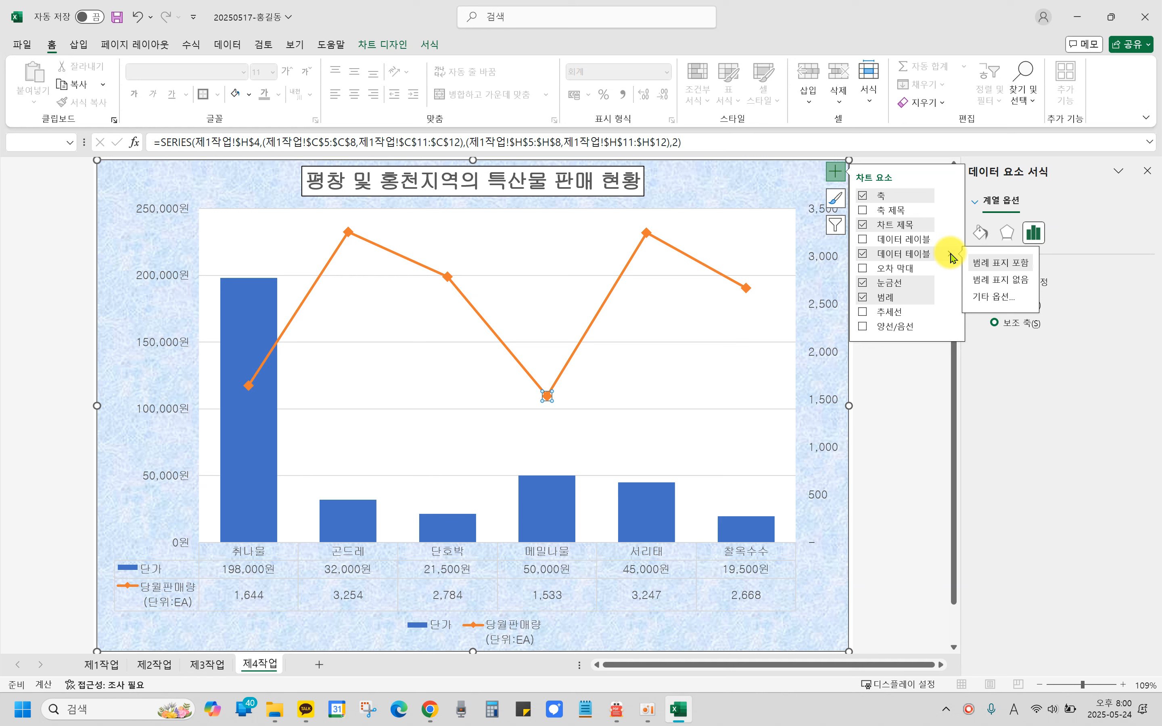
pyautogui.click(863, 254)
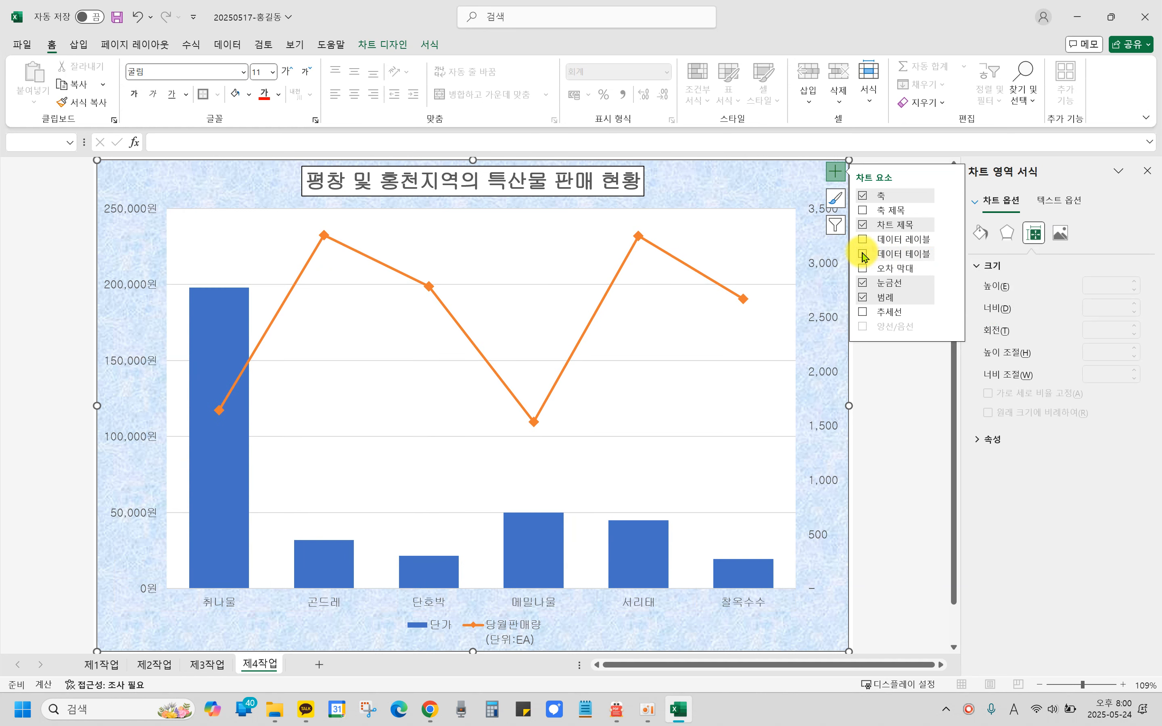
pyautogui.click(864, 240)
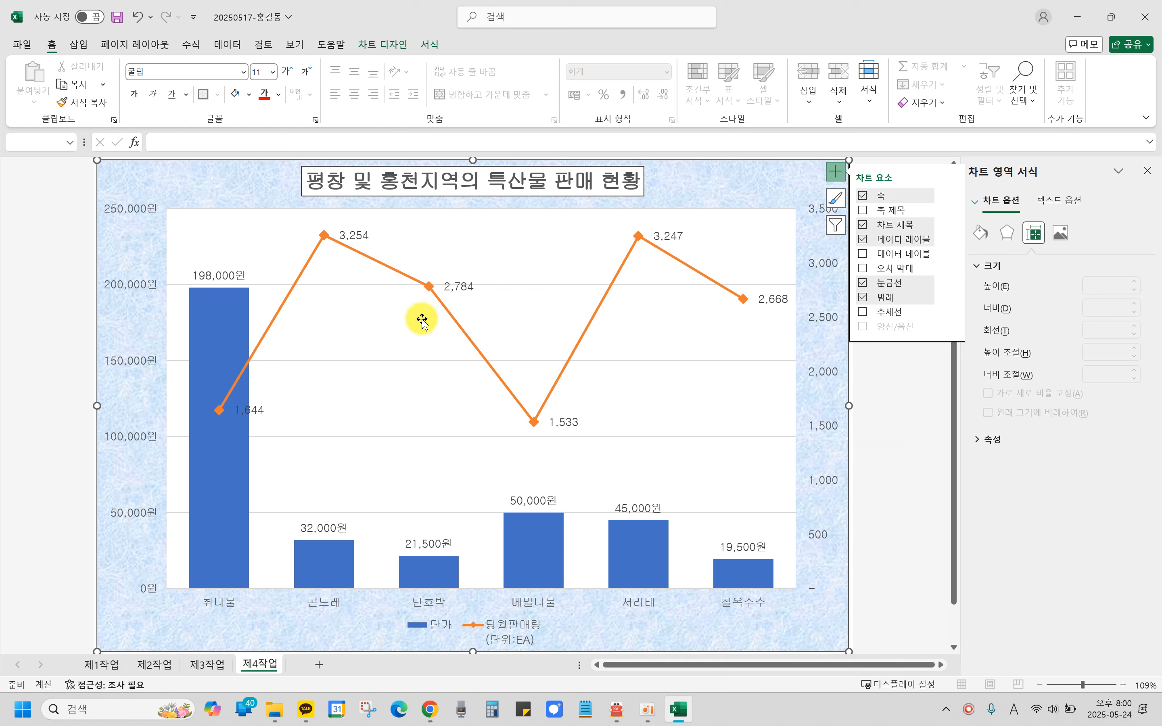
pyautogui.click(863, 239)
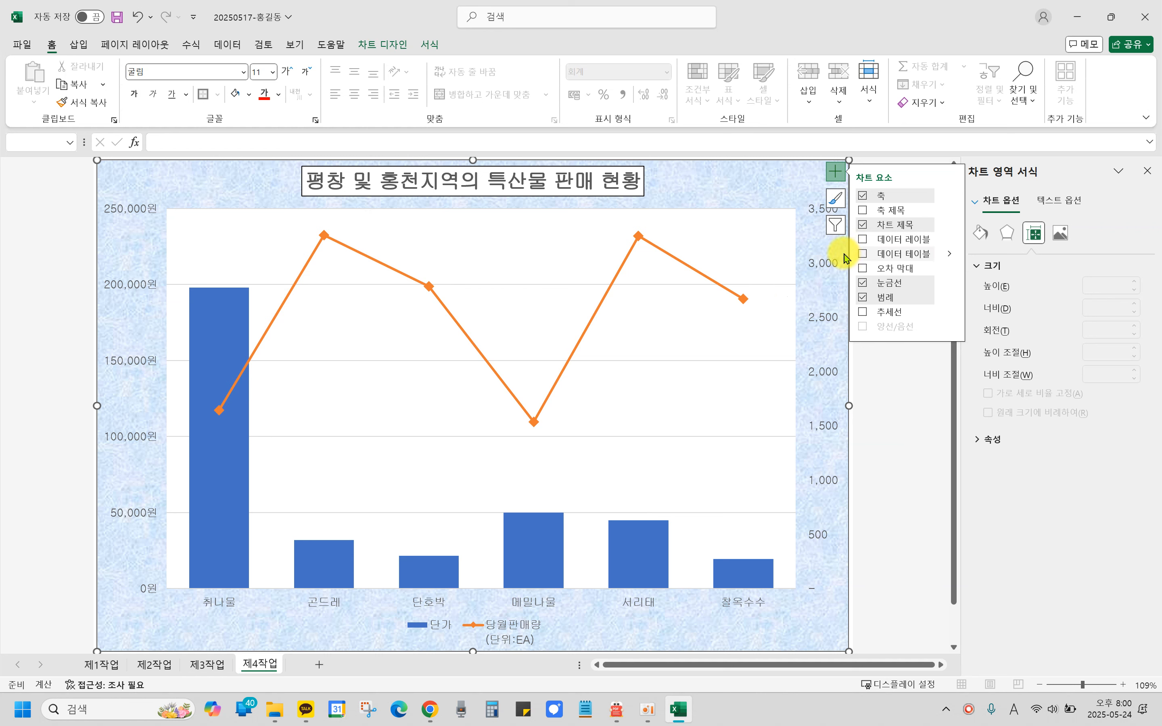
# Add a data label to the right of only the 메밀나물 point on the 당월판매량 line, leaving the plot area selected.
pyautogui.click(534, 424)
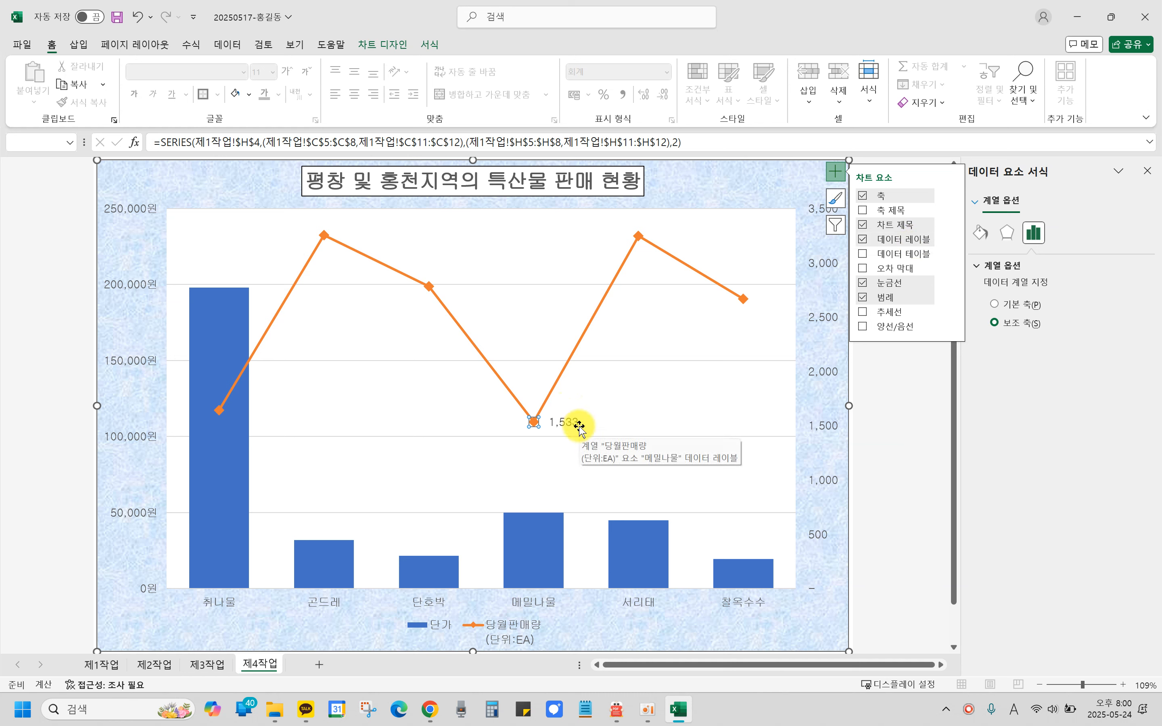
pyautogui.click(951, 244)
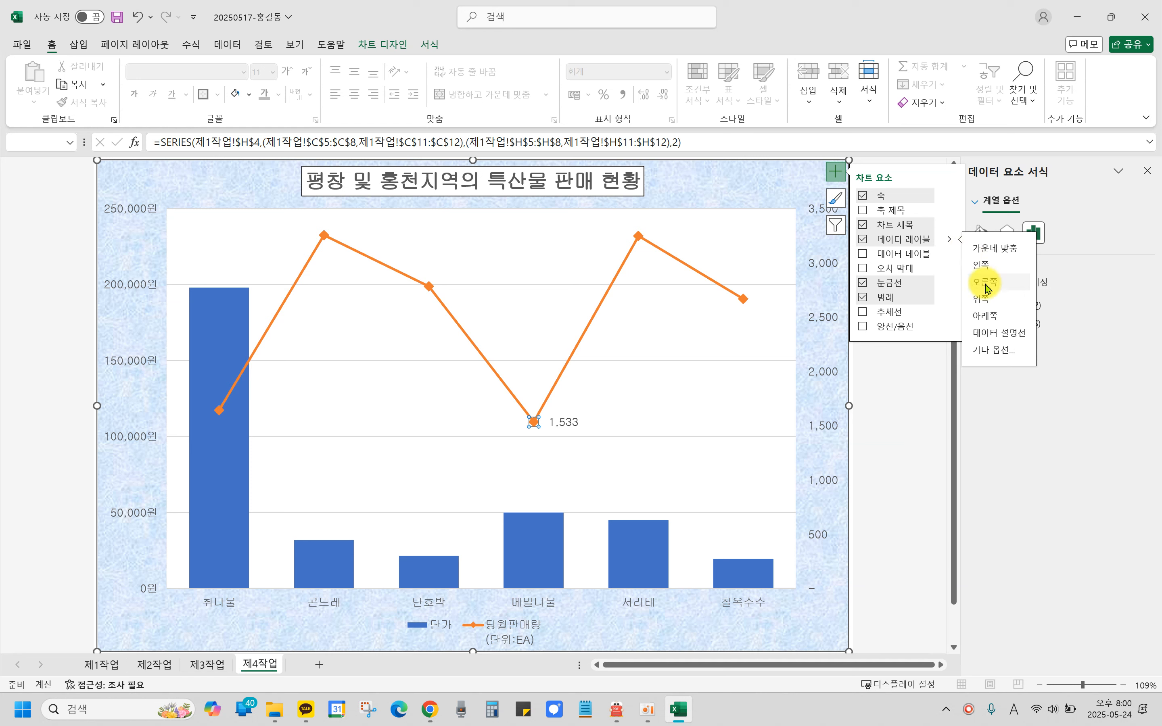
pyautogui.hotkey('ctrl', '2')
pyautogui.moveTo(544, 408)
pyautogui.mouseDown()
pyautogui.moveTo(561, 439)
pyautogui.moveTo(597, 437)
pyautogui.mouseUp()
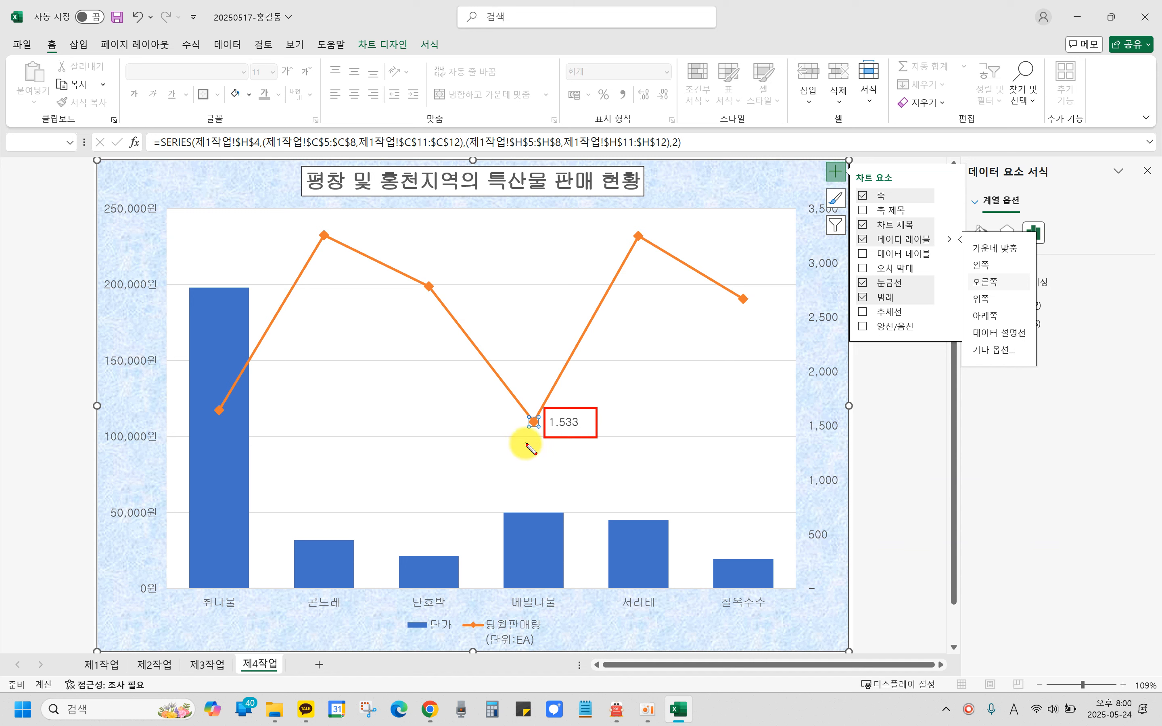
pyautogui.moveTo(523, 434)
pyautogui.mouseDown()
pyautogui.moveTo(552, 467)
pyautogui.moveTo(548, 452)
pyautogui.mouseUp()
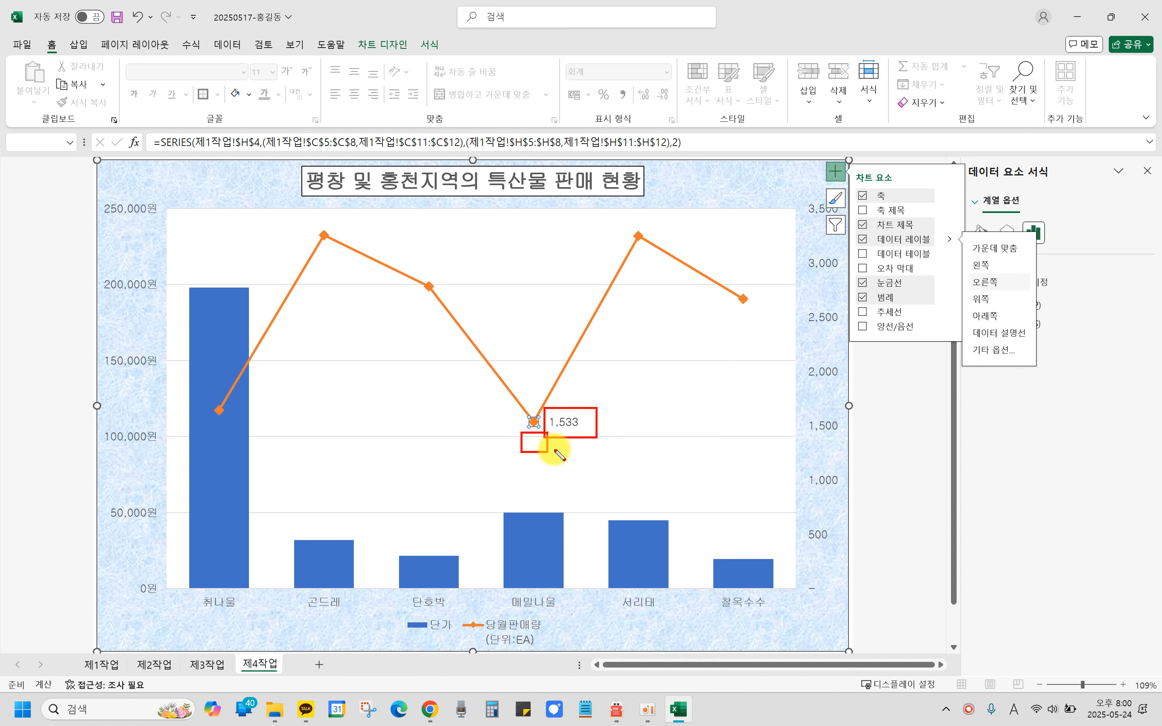
pyautogui.moveTo(519, 384); pyautogui.dragTo(537, 402)
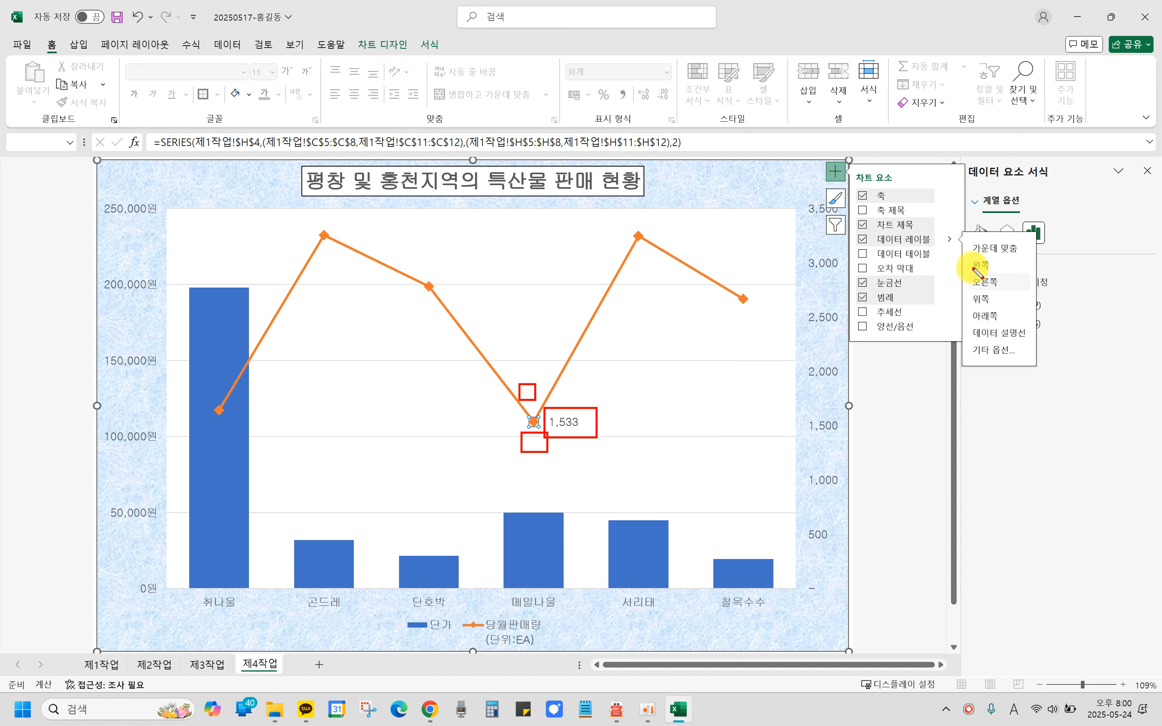
pyautogui.moveTo(966, 234); pyautogui.dragTo(1034, 364)
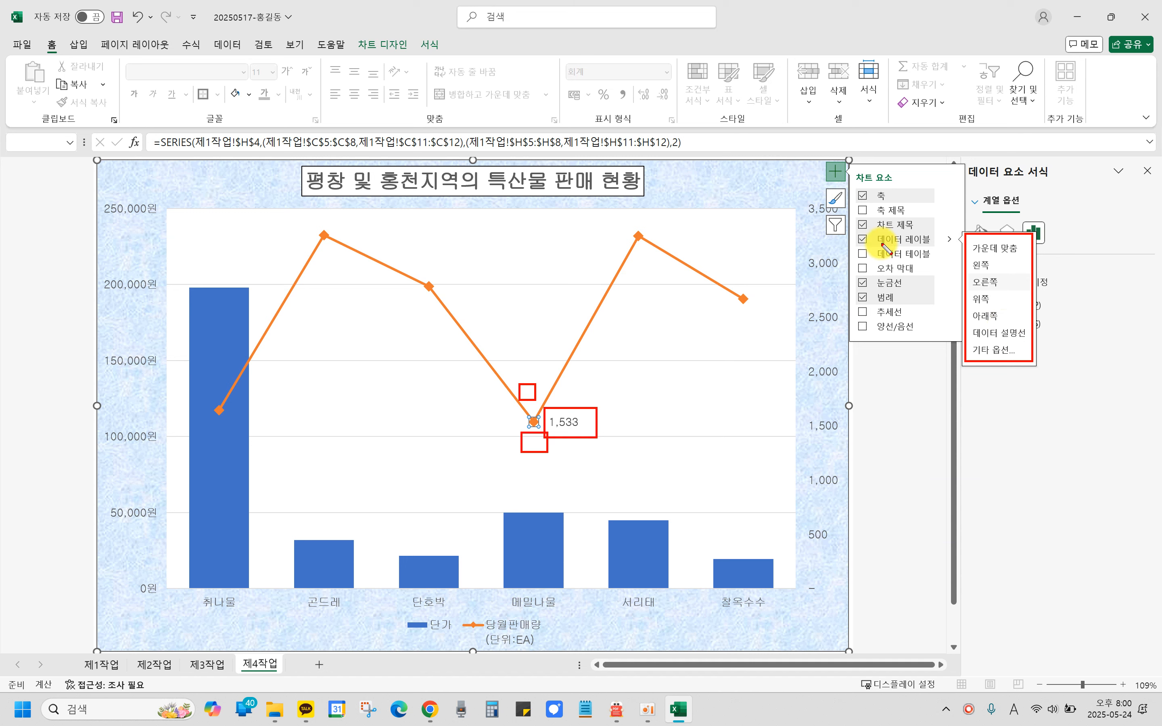
pyautogui.moveTo(937, 251); pyautogui.dragTo(1028, 288)
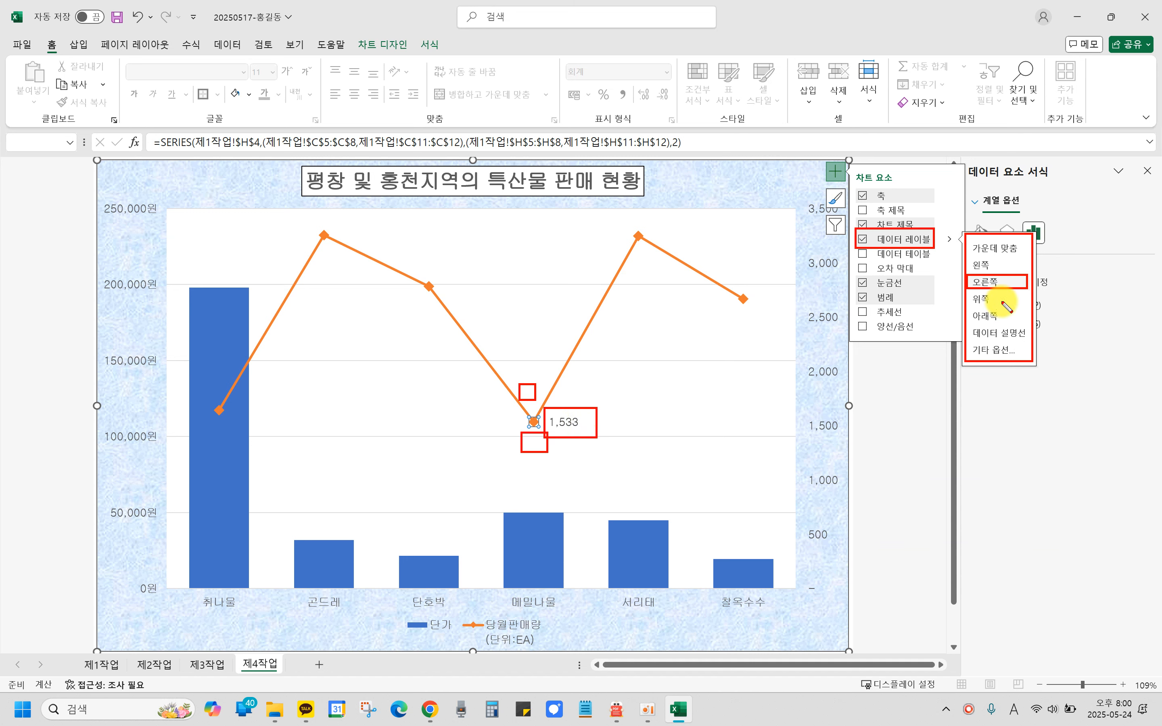
pyautogui.moveTo(966, 288); pyautogui.dragTo(993, 314)
pyautogui.press('Escape')
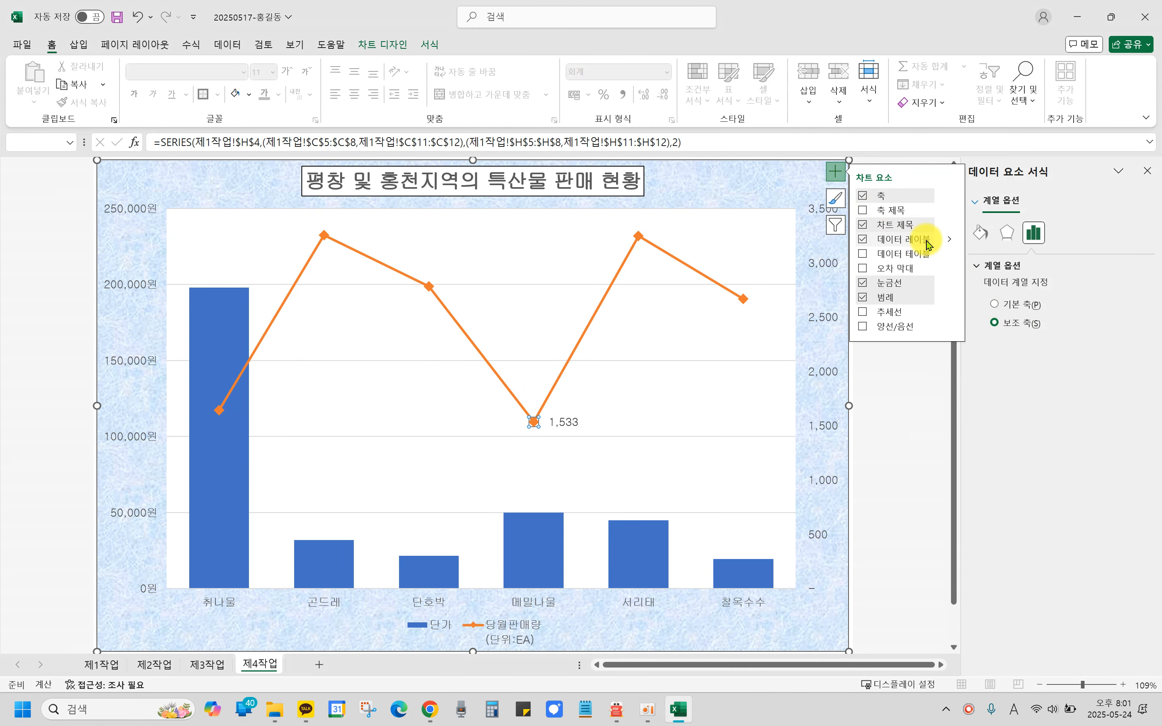
pyautogui.moveTo(945, 238)
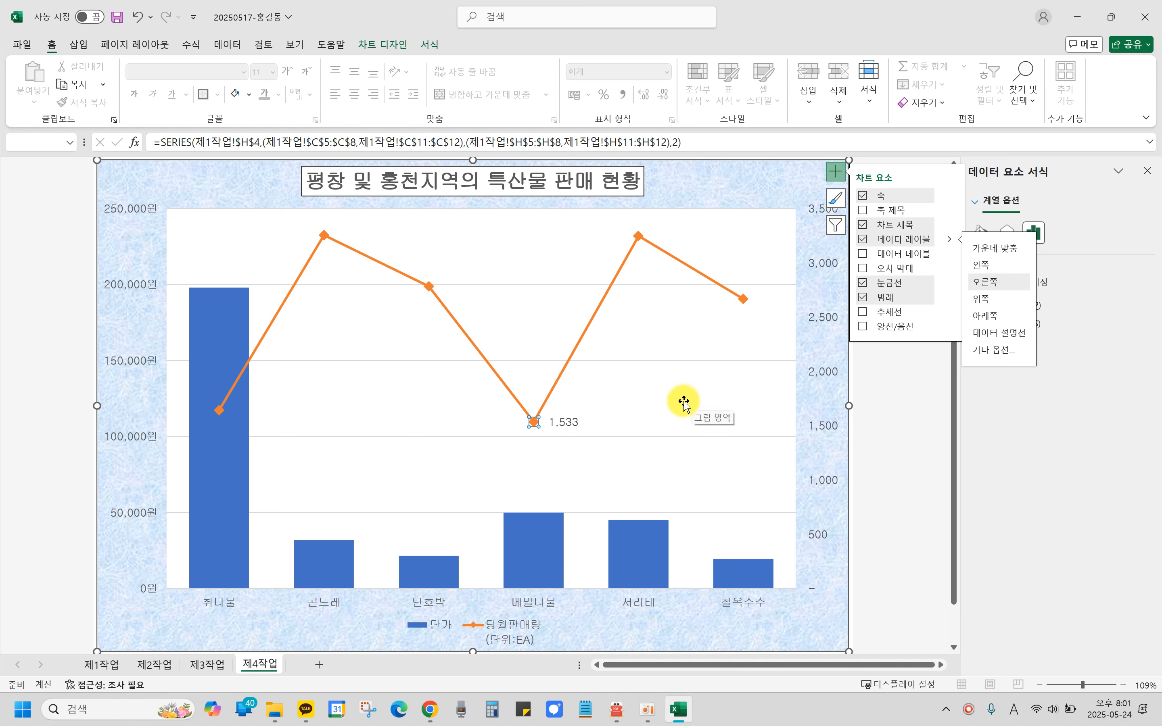
pyautogui.click(669, 394)
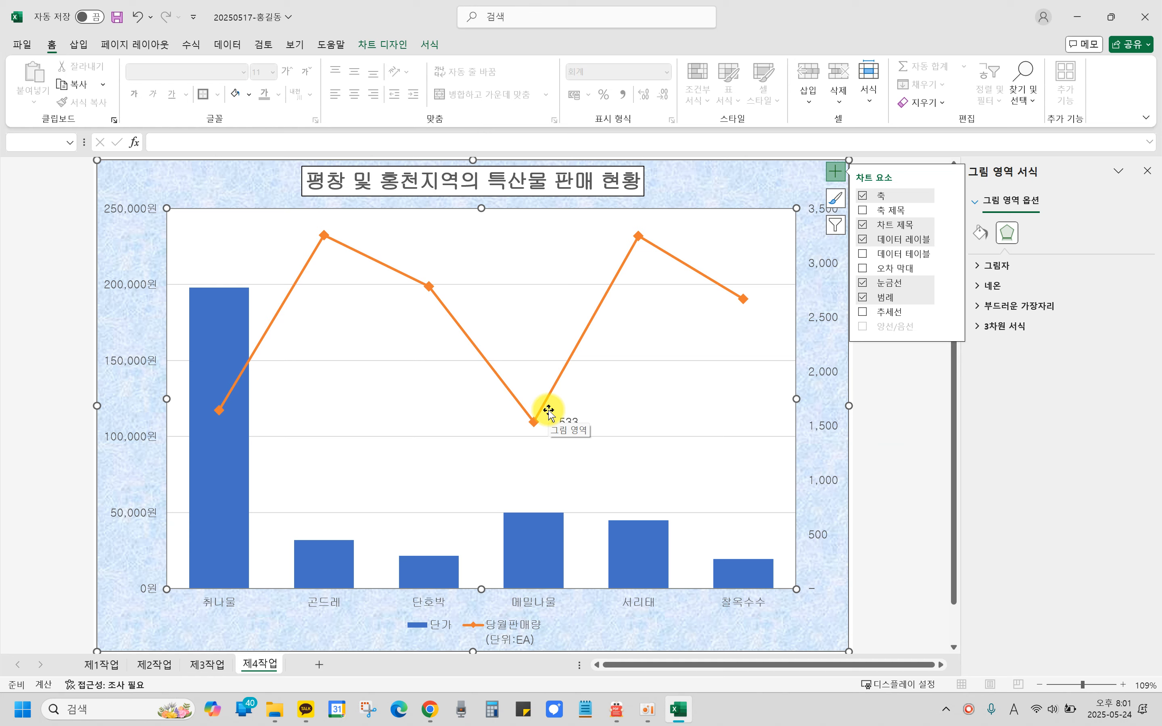
# Switch to the PDF exam sheet and check item (7)'s series and gridline requirements against the sample chart.
pyautogui.click(617, 710)
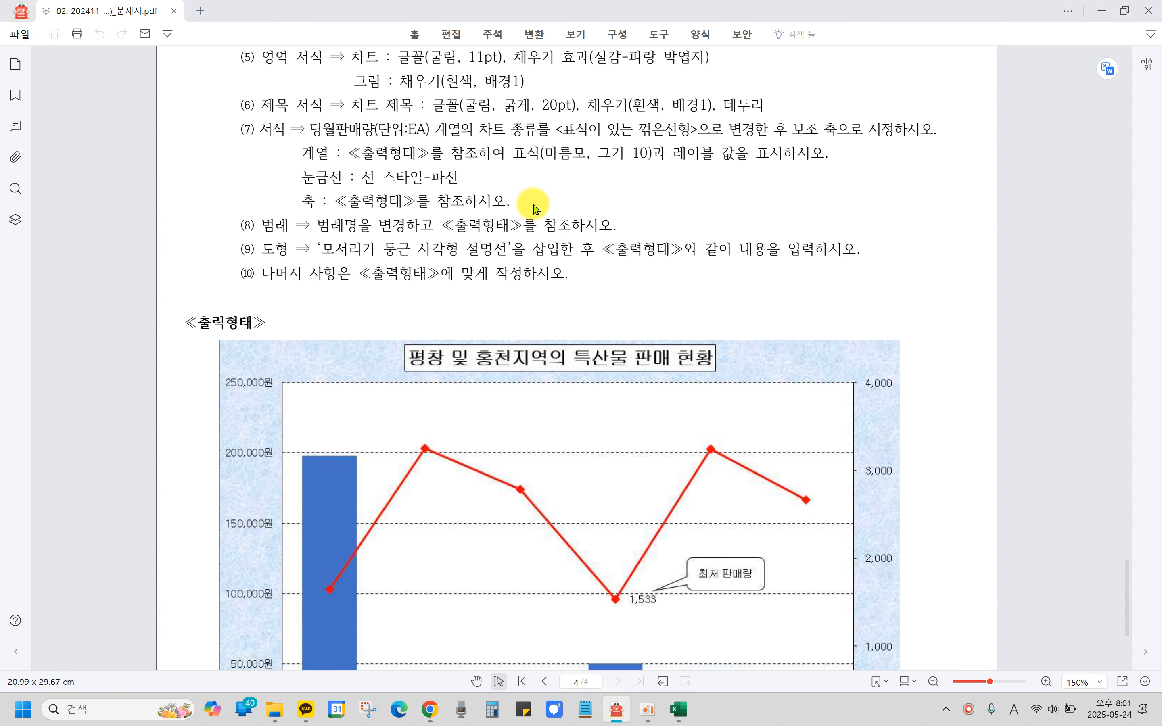
pyautogui.moveTo(285, 137)
pyautogui.mouseDown()
pyautogui.moveTo(530, 169)
pyautogui.moveTo(855, 164)
pyautogui.mouseUp()
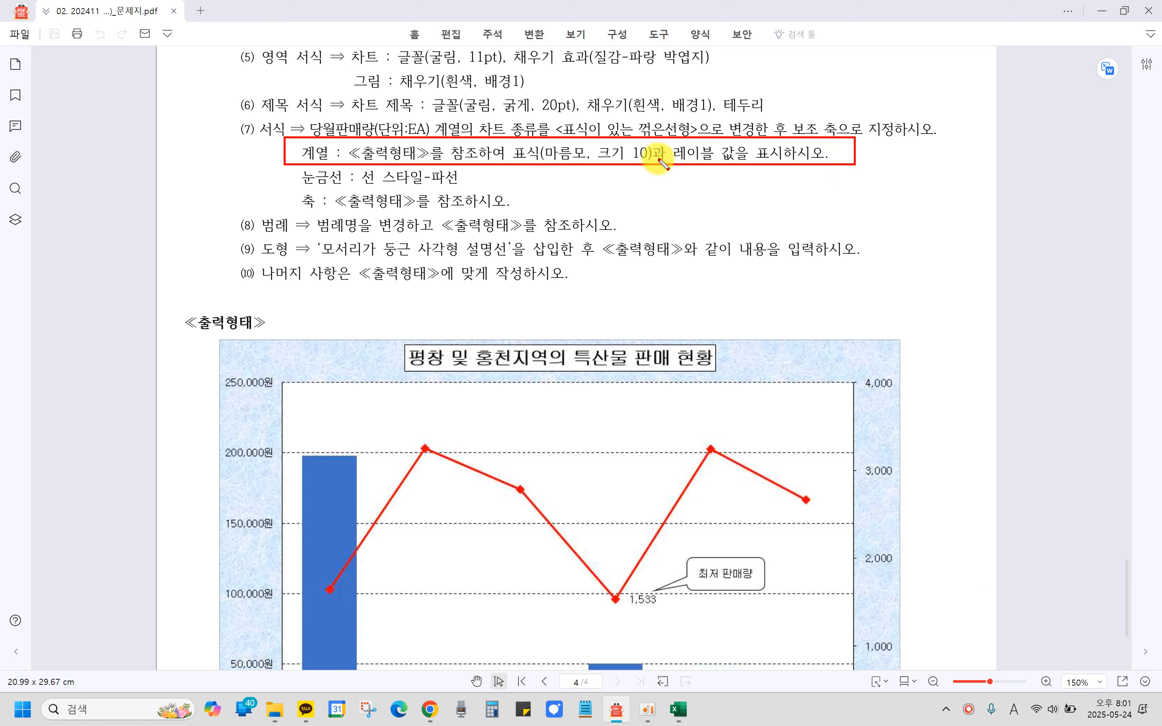
pyautogui.moveTo(622, 580); pyautogui.dragTo(661, 617)
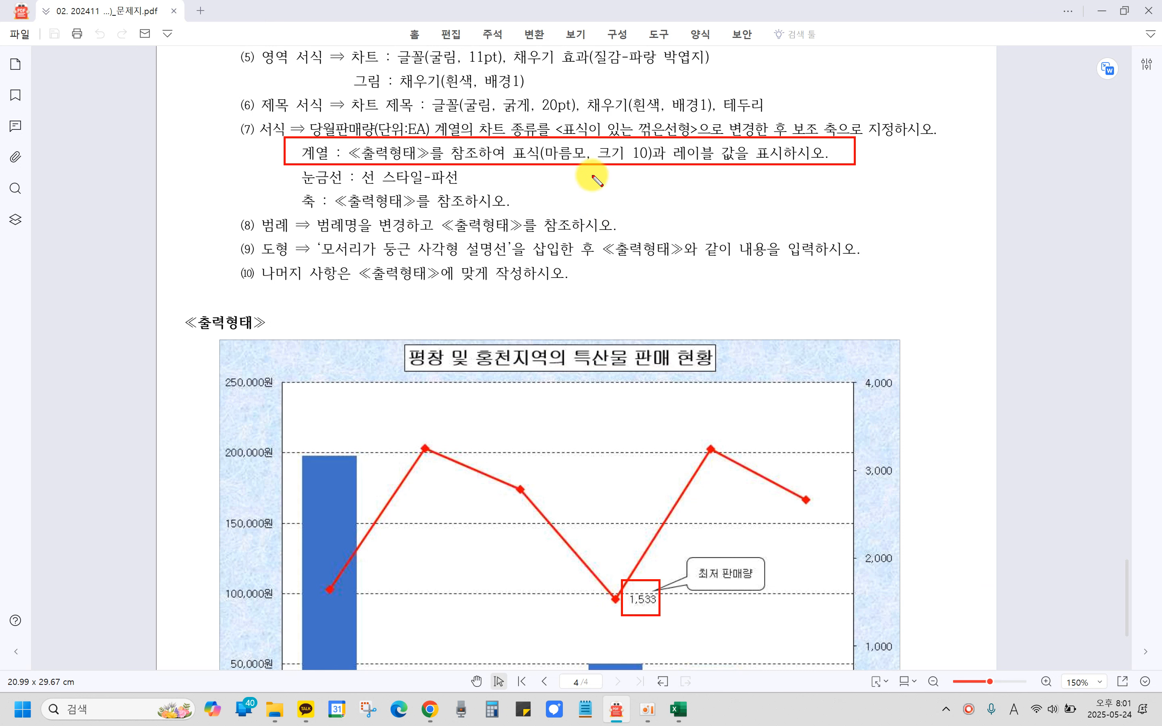
pyautogui.moveTo(287, 162); pyautogui.dragTo(341, 184)
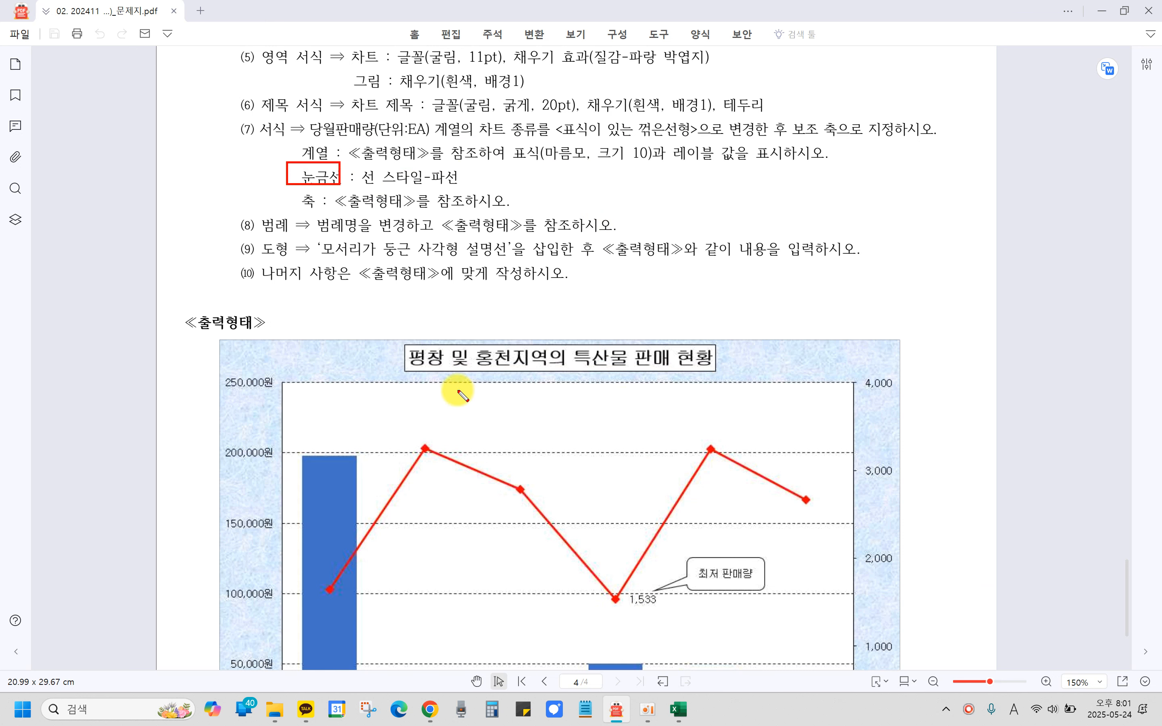
pyautogui.moveTo(525, 439); pyautogui.dragTo(554, 443)
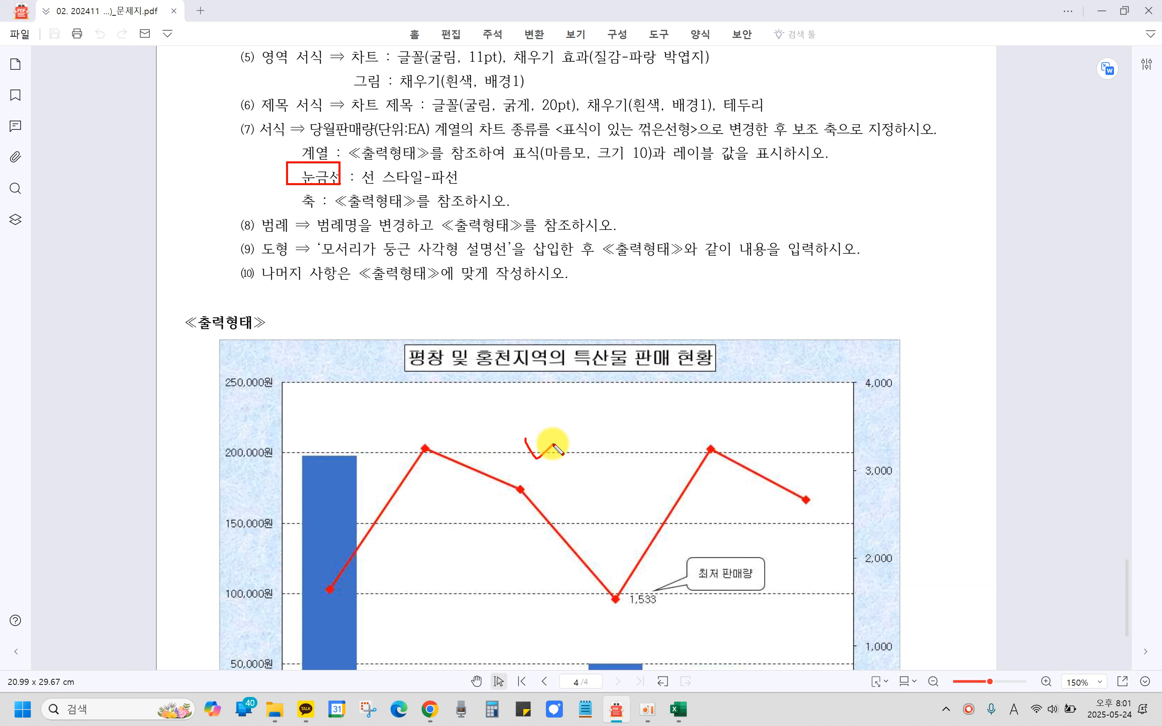
pyautogui.moveTo(578, 517)
pyautogui.mouseDown()
pyautogui.moveTo(582, 534)
pyautogui.moveTo(599, 514)
pyautogui.mouseUp()
pyautogui.moveTo(607, 447); pyautogui.dragTo(617, 453)
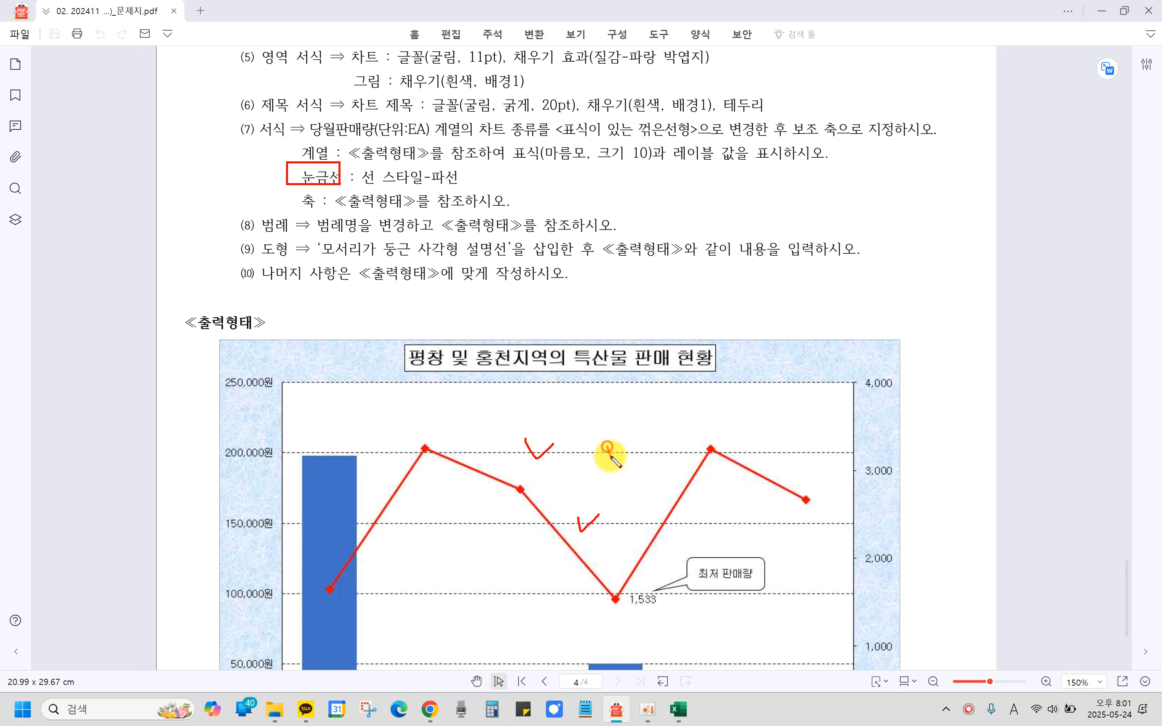
# Check the gridline requirement of item (7) on the exam sheet against the gridlines in the sample chart.
pyautogui.moveTo(464, 518)
pyautogui.mouseDown()
pyautogui.moveTo(473, 535)
pyautogui.moveTo(490, 515)
pyautogui.mouseUp()
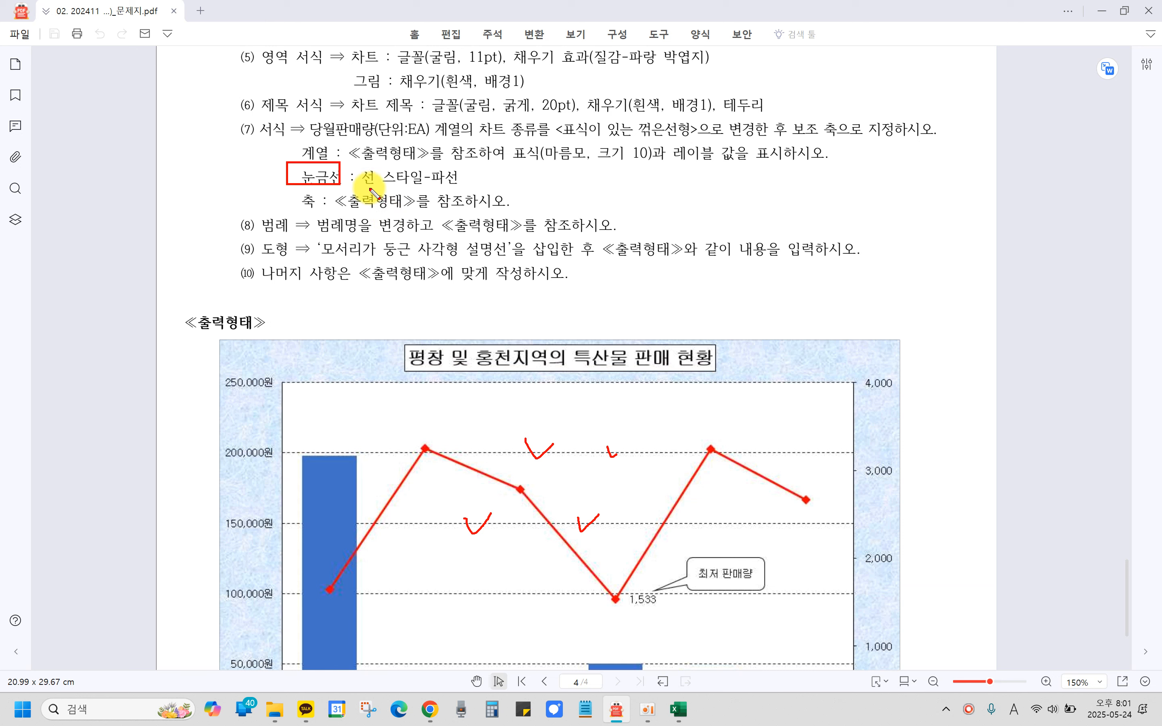
pyautogui.moveTo(365, 184); pyautogui.dragTo(479, 193)
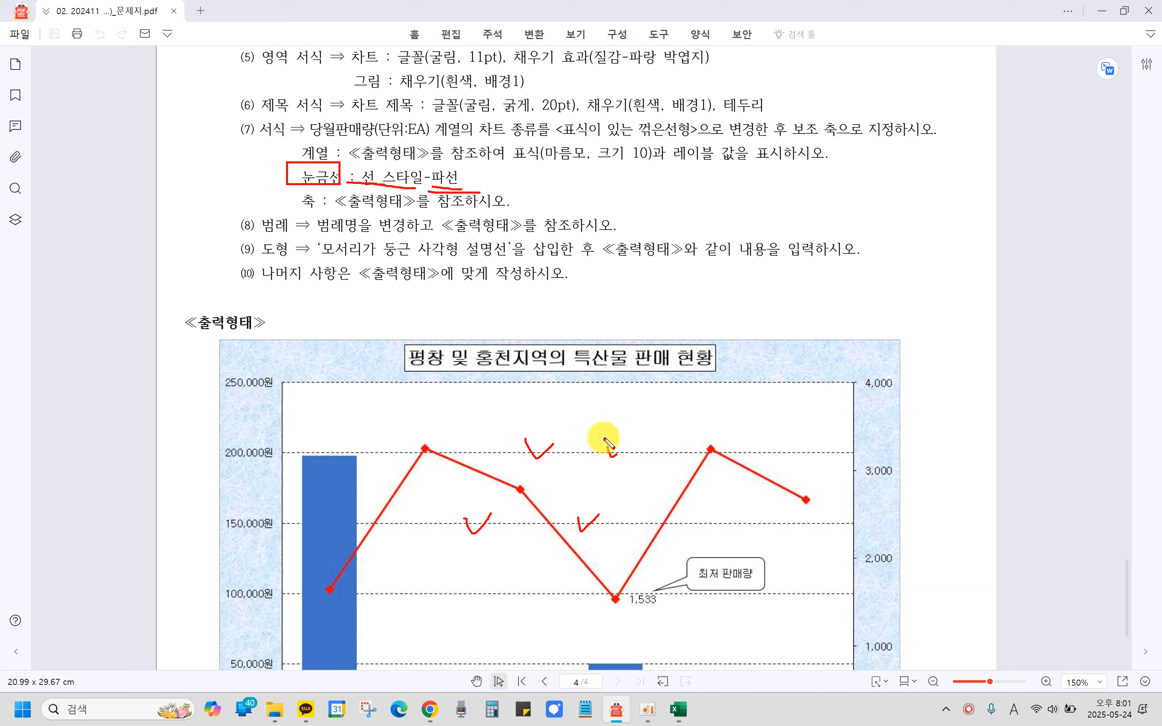
pyautogui.press('Escape')
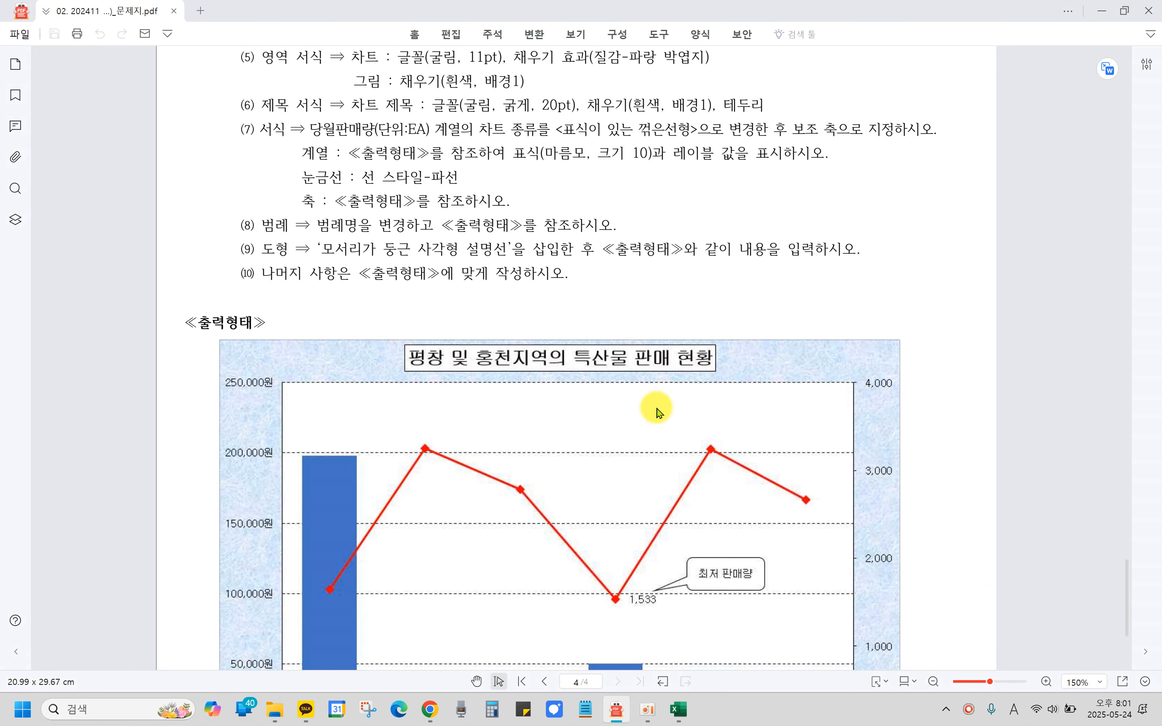
# Switch back to the Excel chart, select the primary value axis's major gridlines and show their line settings.
pyautogui.click(679, 709)
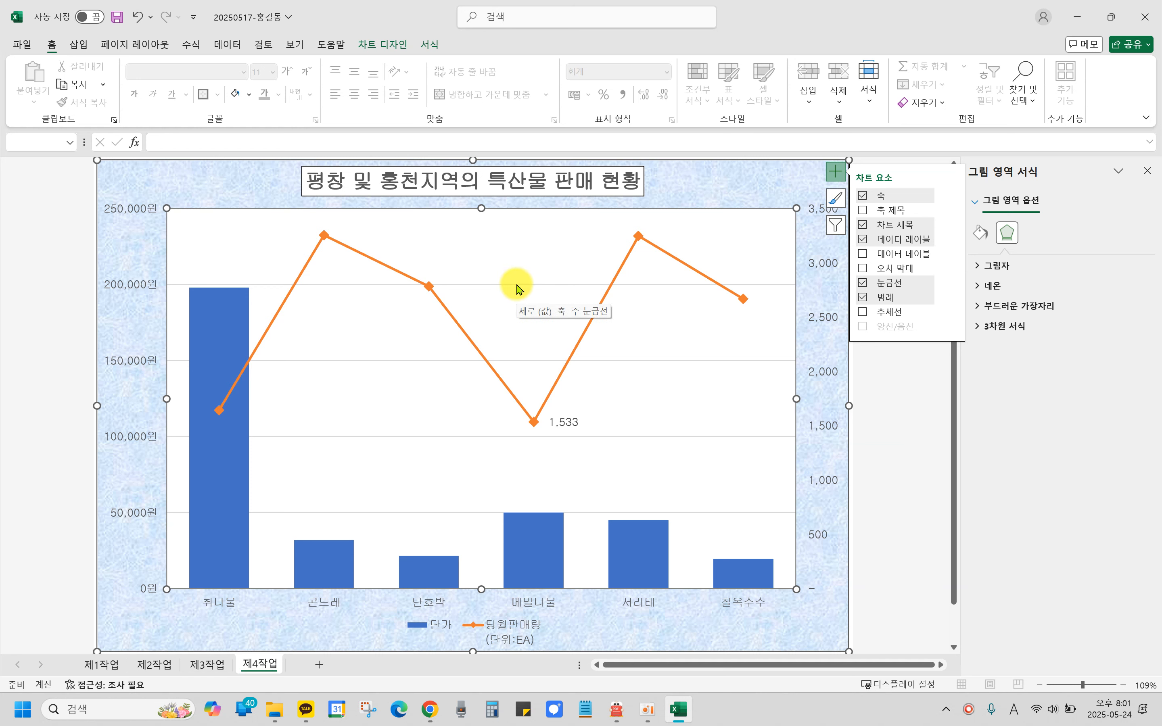
pyautogui.click(518, 287)
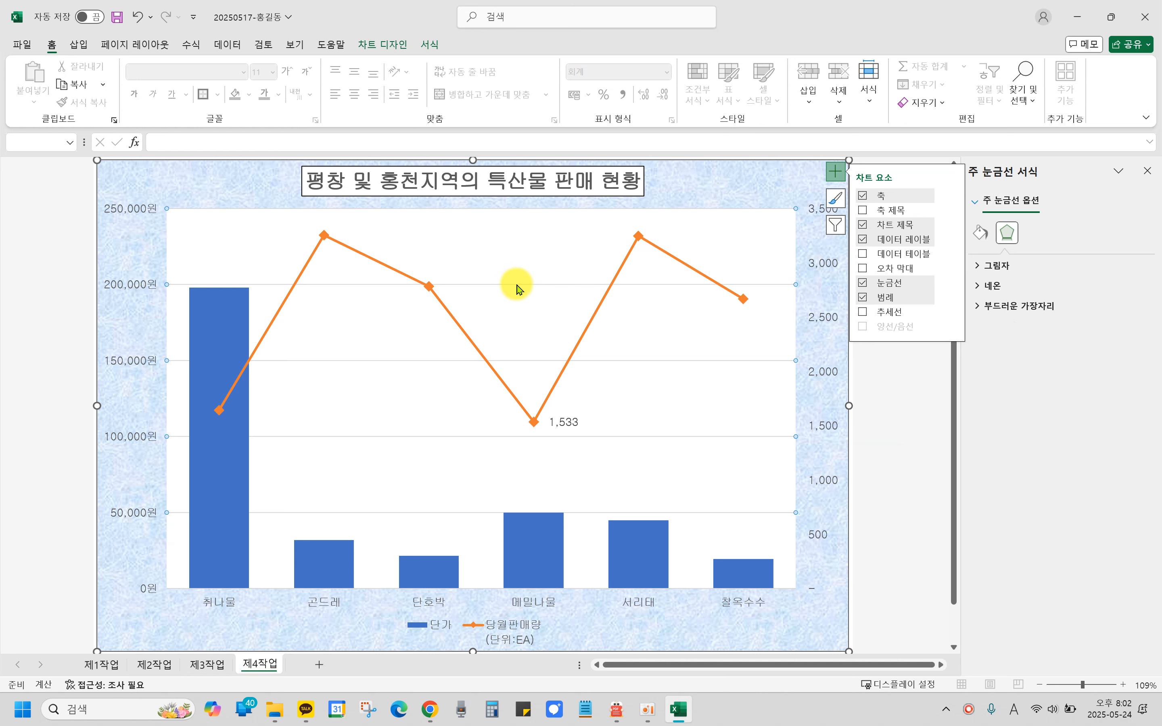
pyautogui.click(835, 171)
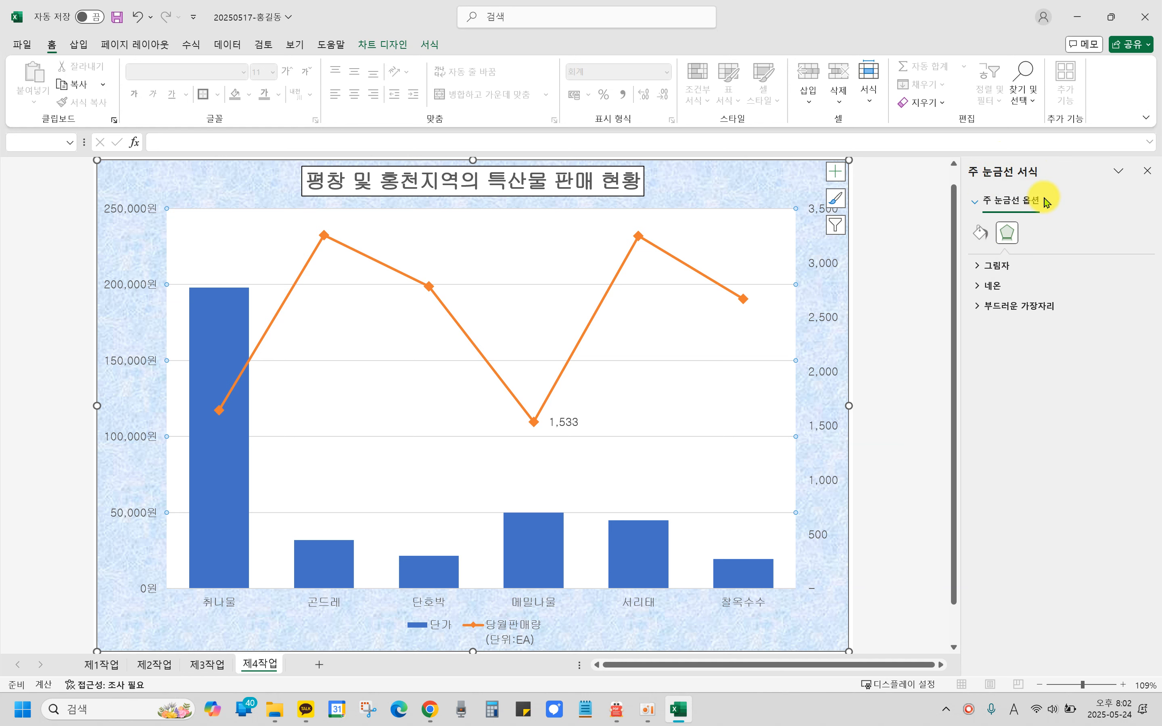
pyautogui.click(981, 238)
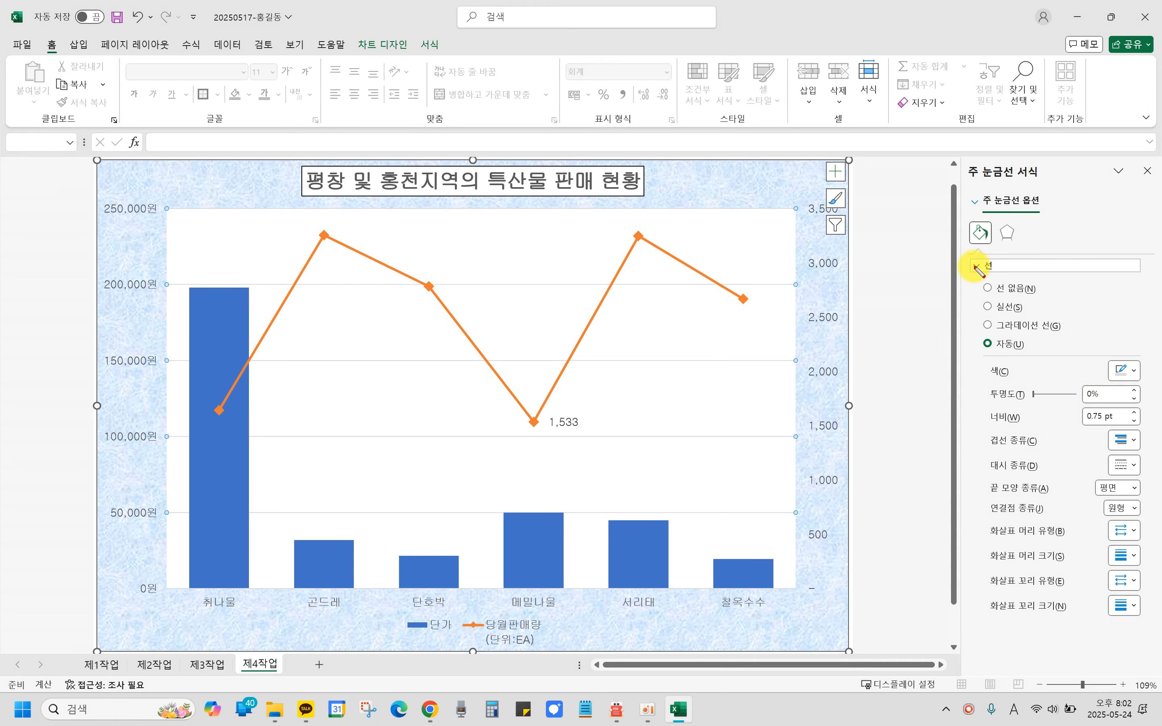
pyautogui.moveTo(637, 423)
pyautogui.mouseDown()
pyautogui.moveTo(654, 446)
pyautogui.moveTo(665, 422)
pyautogui.moveTo(637, 423)
pyautogui.mouseUp()
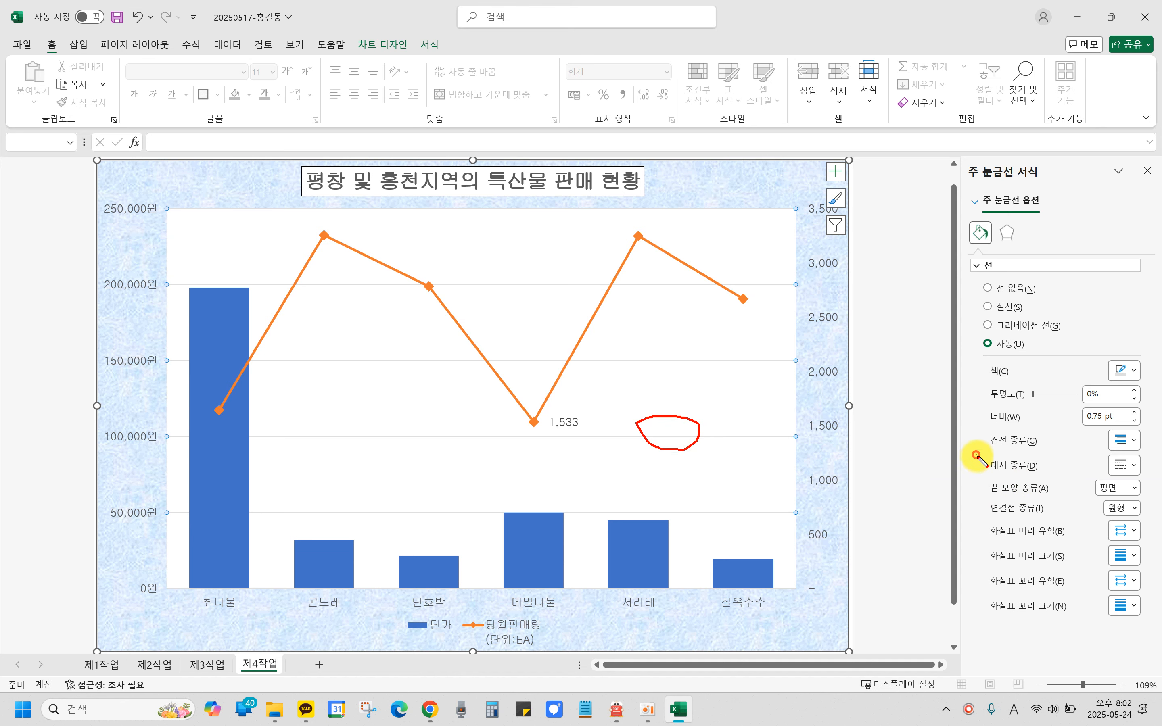
pyautogui.moveTo(977, 455); pyautogui.dragTo(1151, 479)
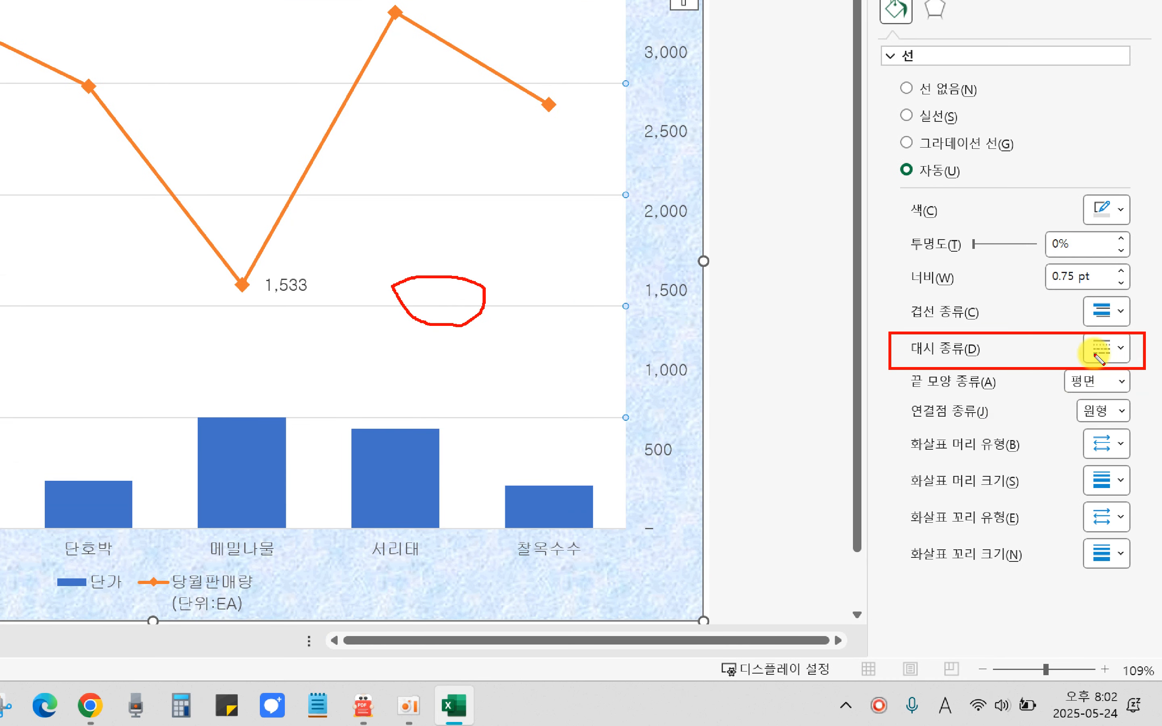
pyautogui.press('Escape')
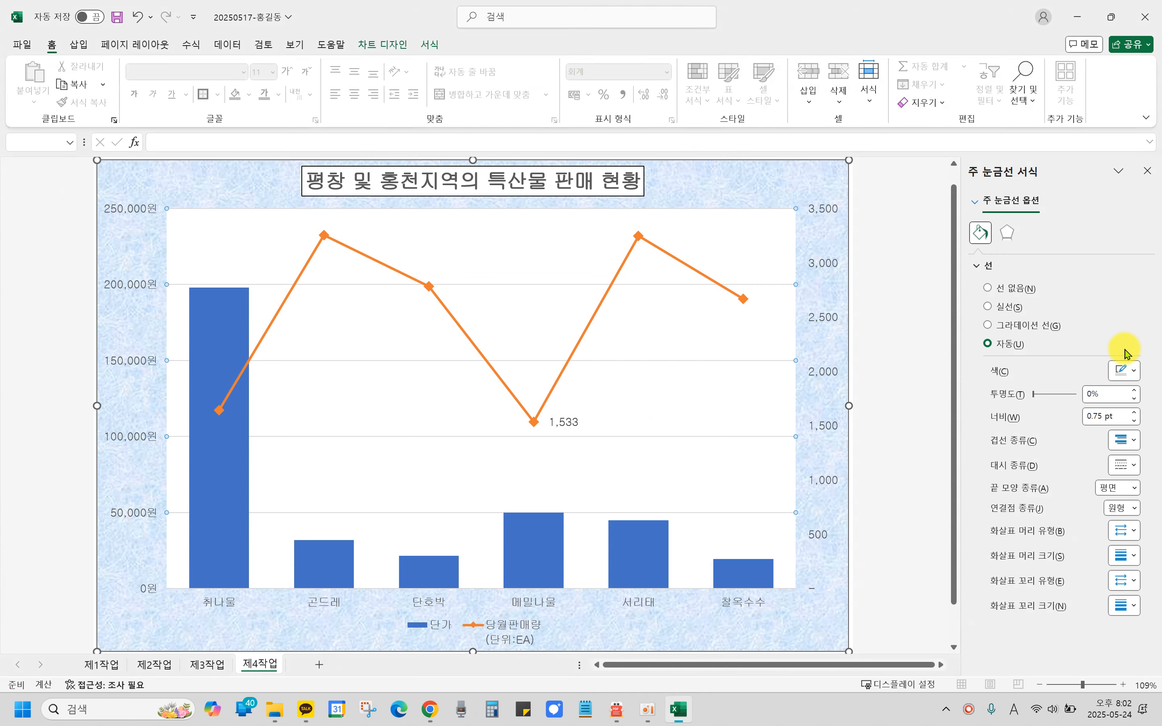
# Set the major gridlines' dash type to dashed (파선) and their colour to black.
pyautogui.click(1135, 465)
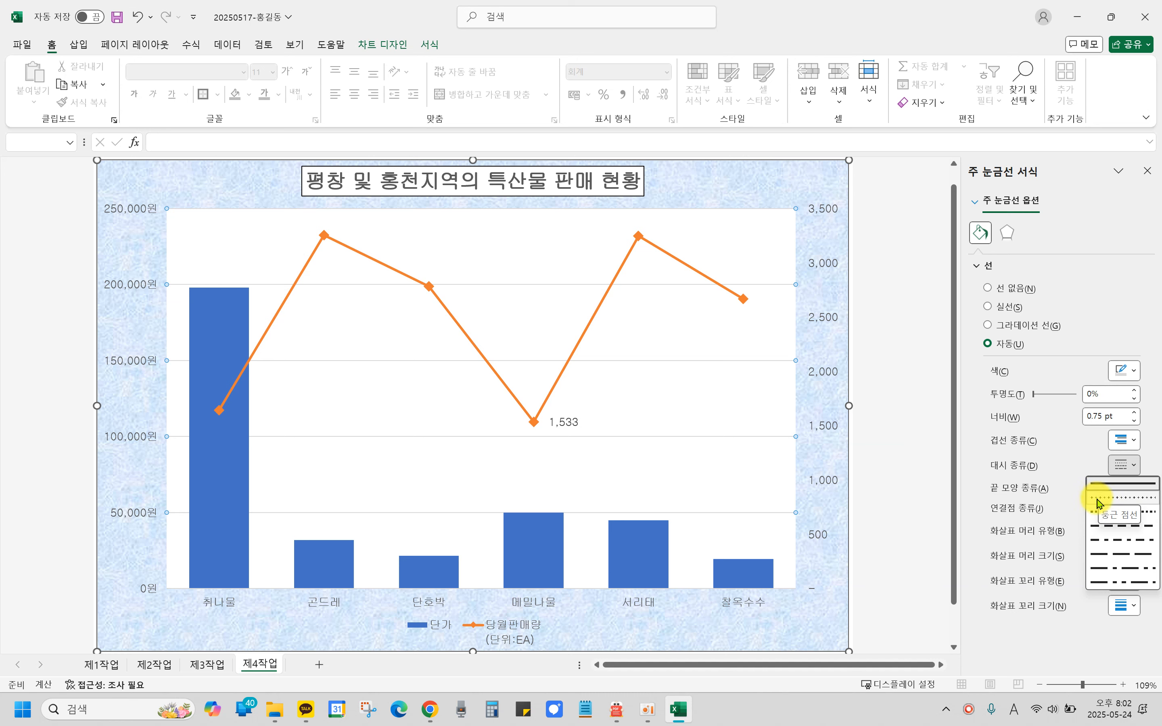
pyautogui.click(1112, 529)
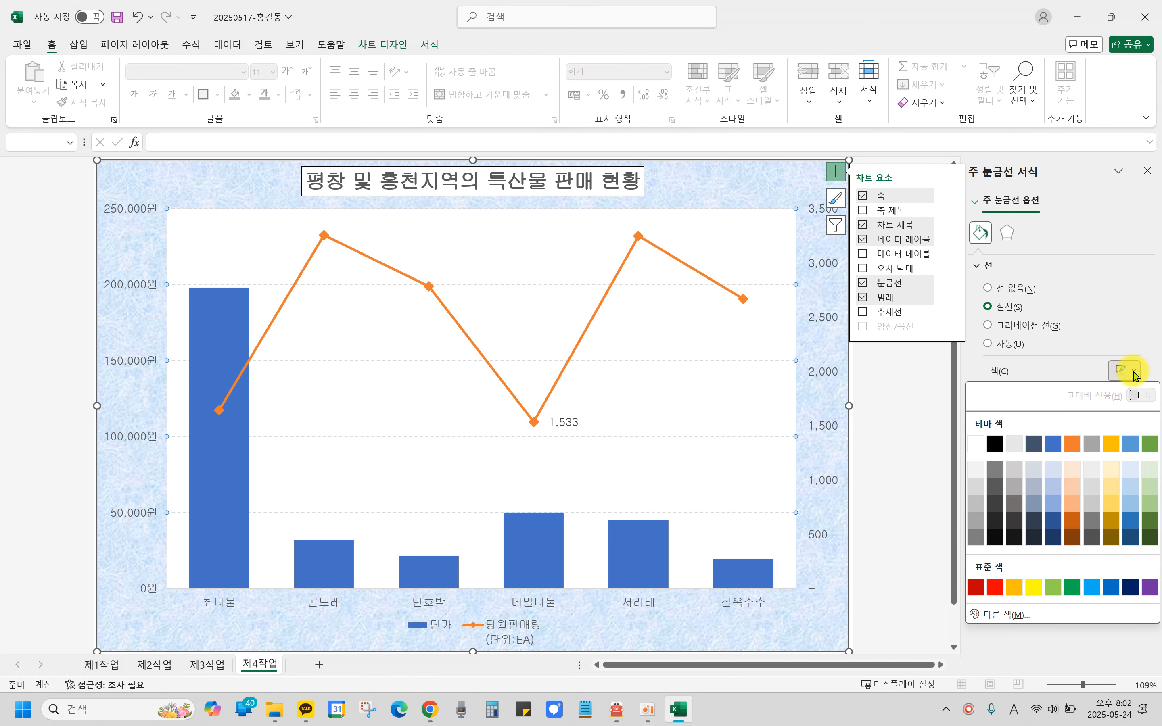
pyautogui.click(996, 443)
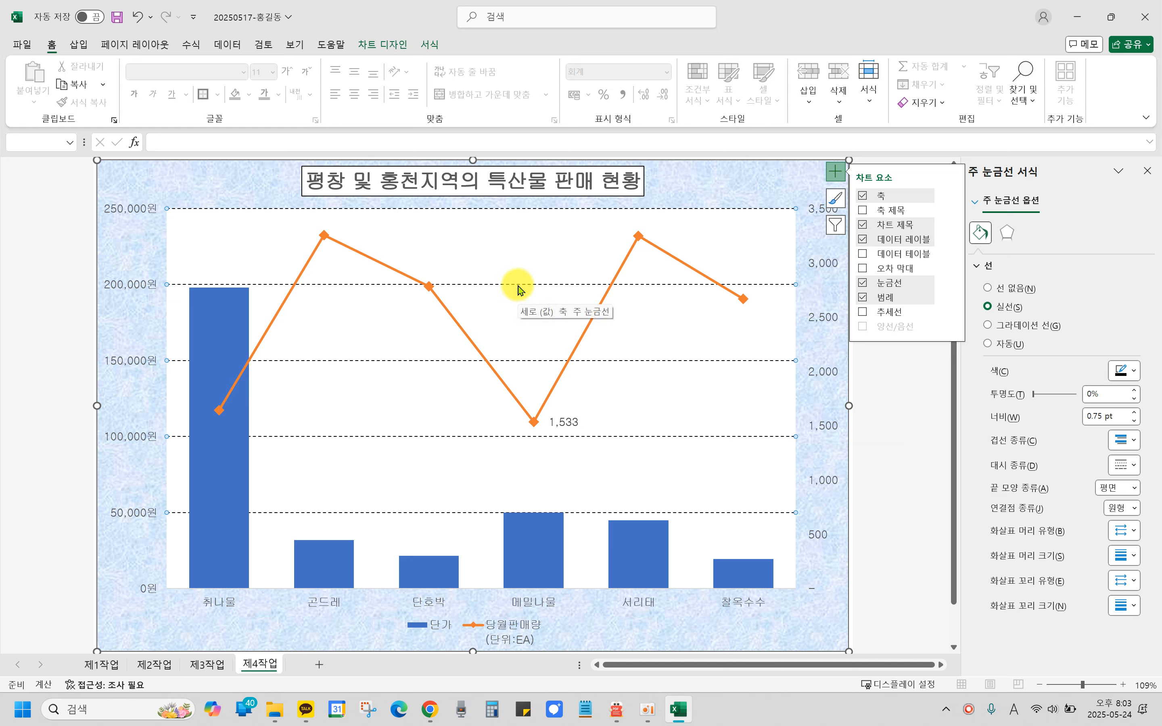
pyautogui.click(985, 235)
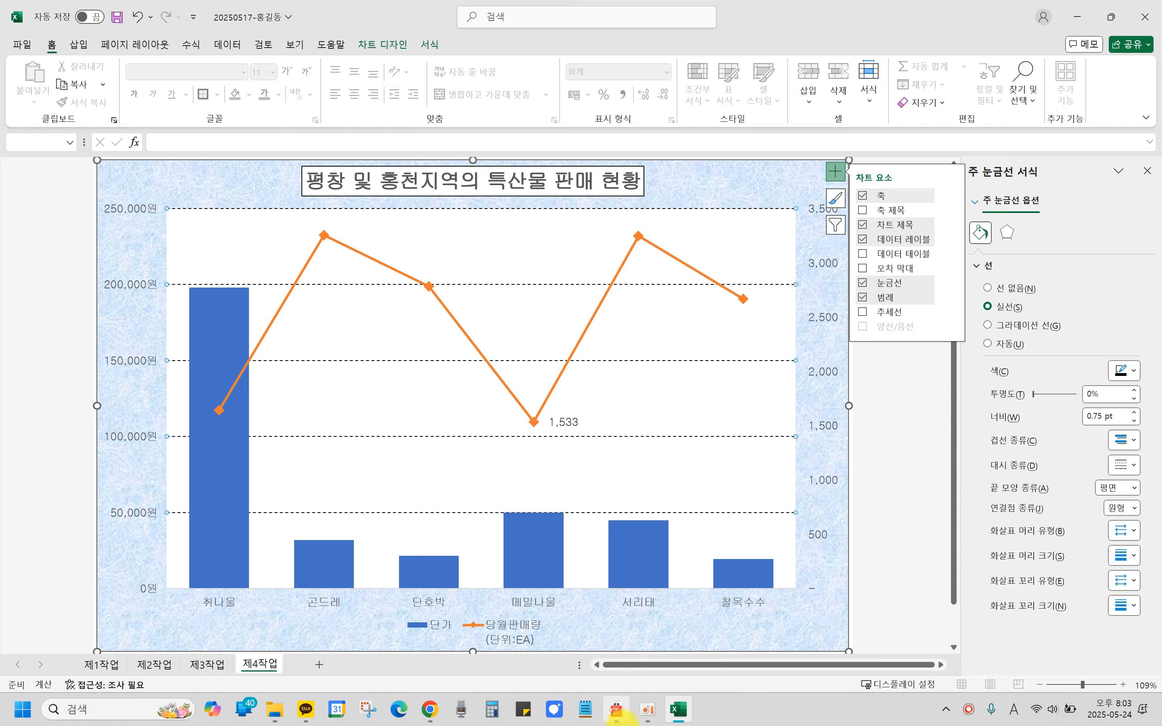
# Switch to the PDF exam sheet and check item (7)'s axis requirement against both value axes of the sample chart.
pyautogui.click(617, 710)
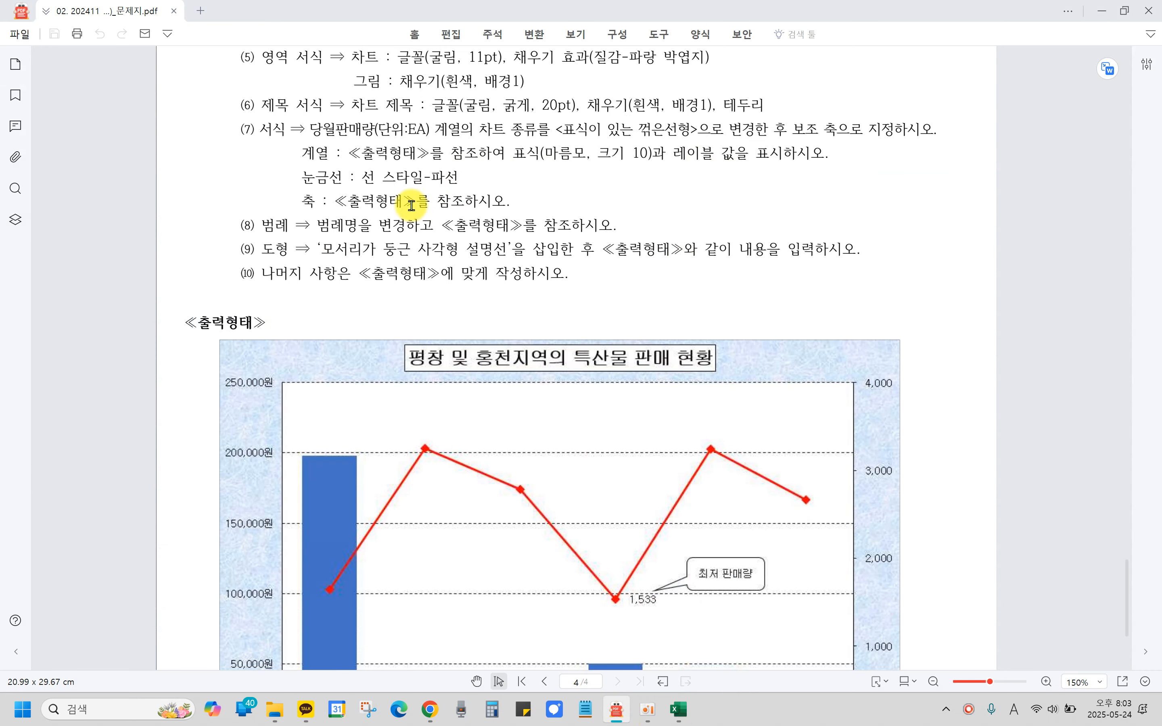
pyautogui.moveTo(291, 162); pyautogui.dragTo(475, 184)
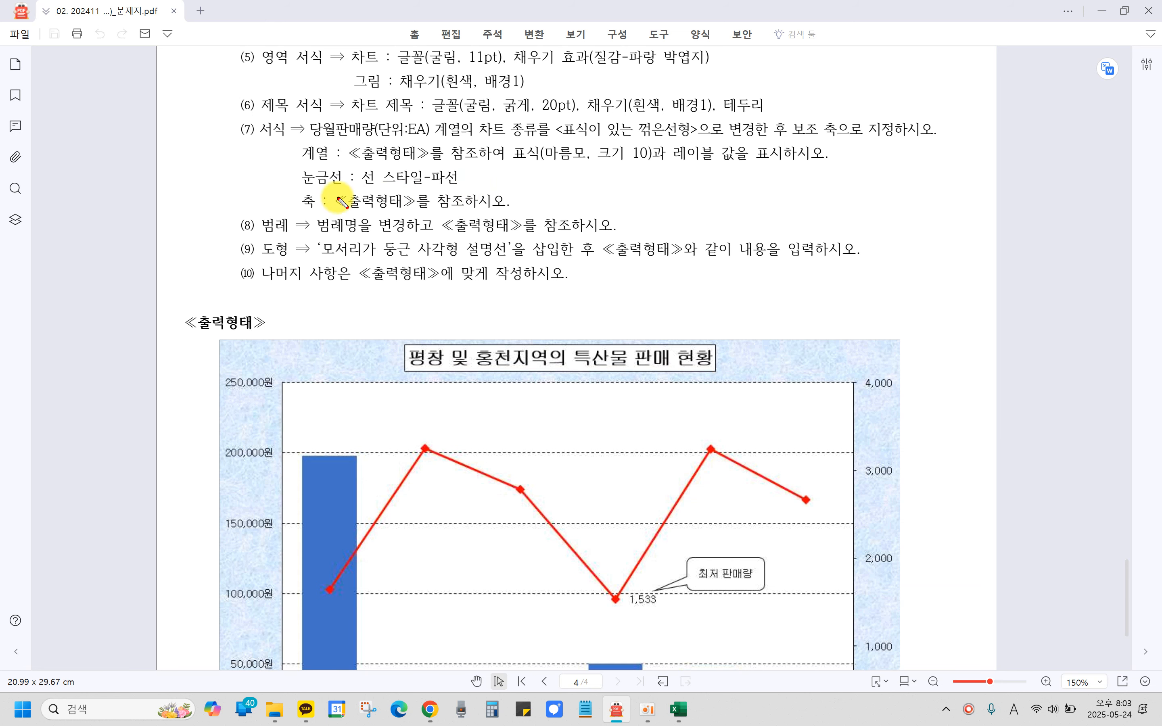
pyautogui.moveTo(293, 190); pyautogui.dragTo(529, 219)
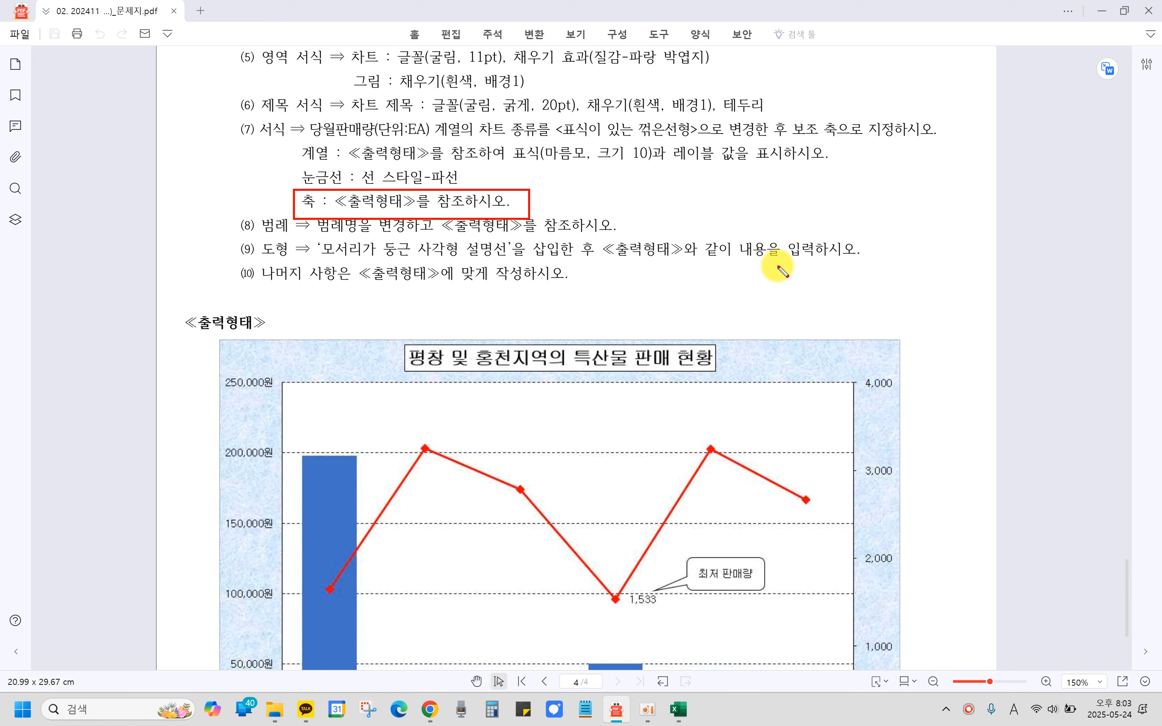
pyautogui.scroll(-4, 778, 270)
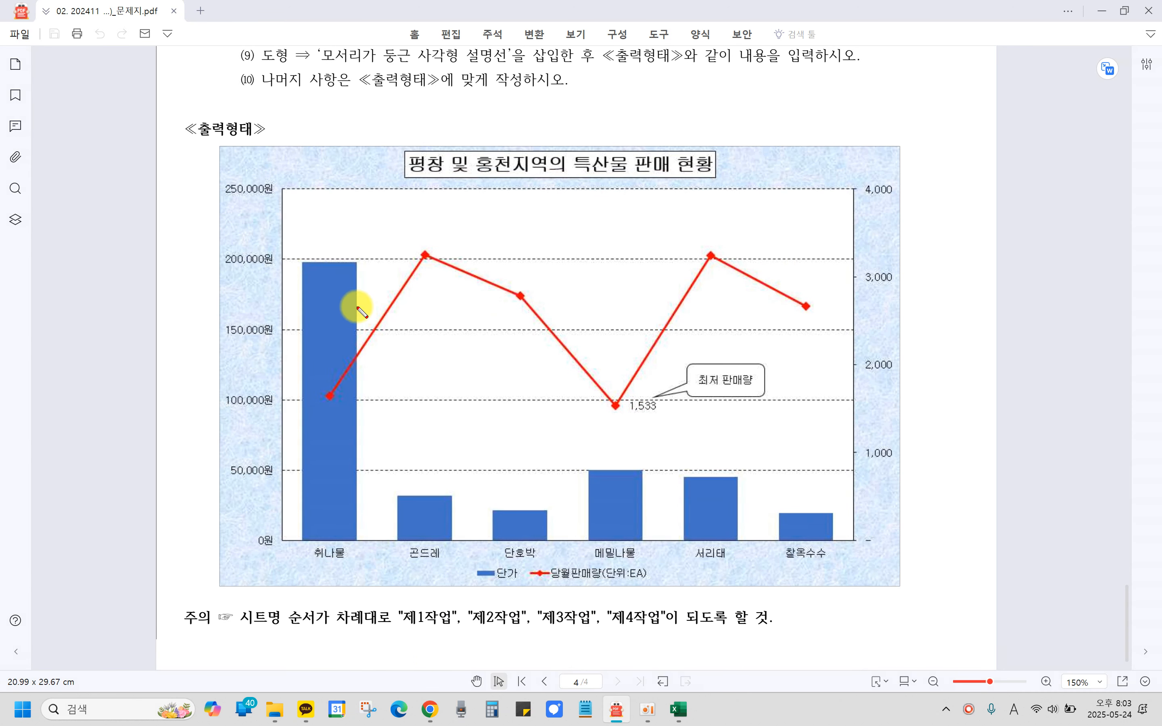
pyautogui.moveTo(215, 171)
pyautogui.mouseDown()
pyautogui.moveTo(262, 382)
pyautogui.moveTo(284, 571)
pyautogui.mouseUp()
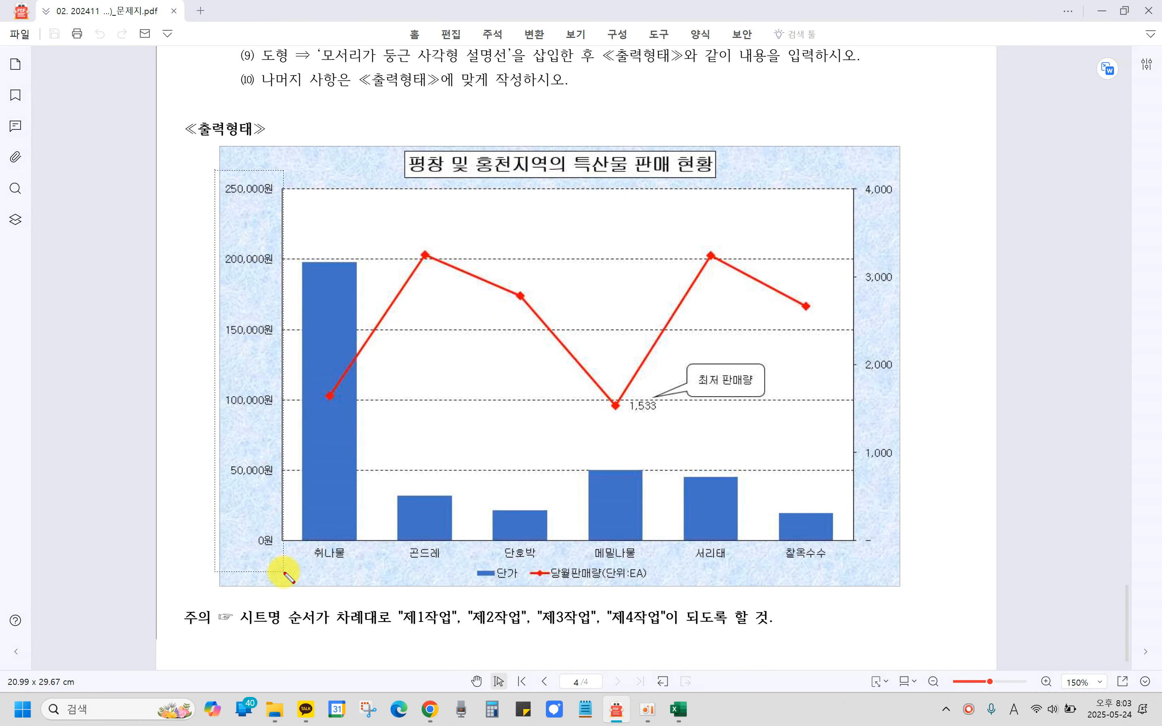
pyautogui.moveTo(848, 172)
pyautogui.mouseDown()
pyautogui.moveTo(892, 478)
pyautogui.moveTo(920, 556)
pyautogui.mouseUp()
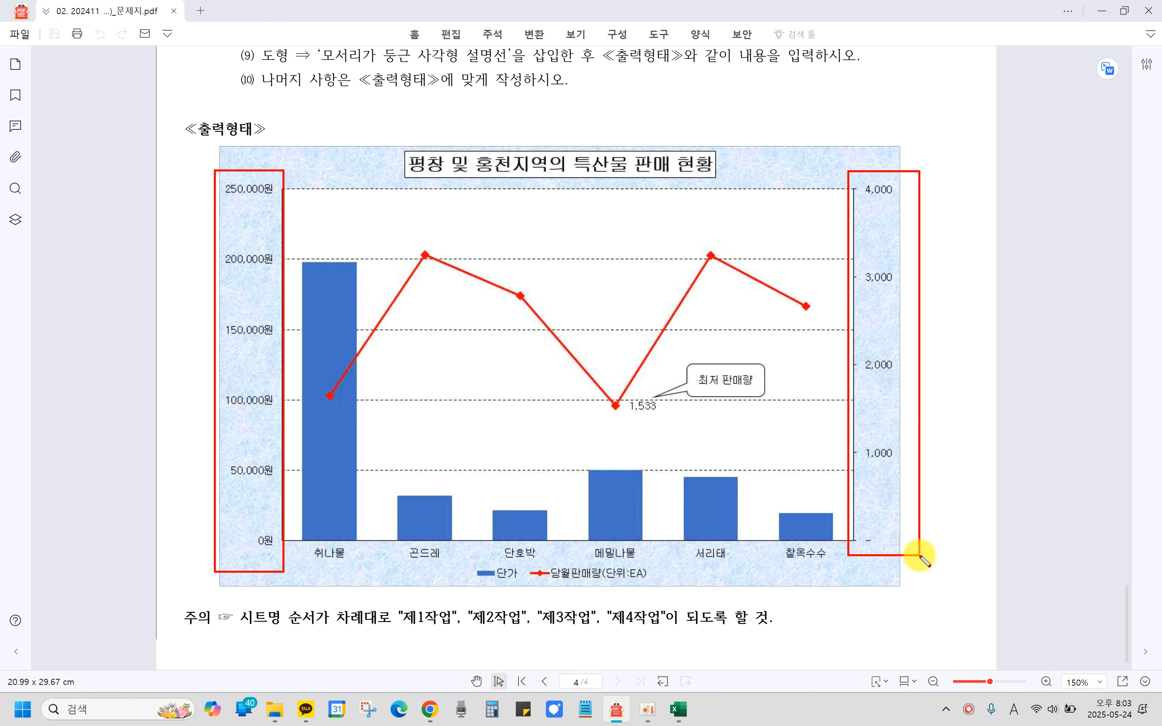
pyautogui.moveTo(949, 204); pyautogui.dragTo(998, 196)
pyautogui.moveTo(973, 237); pyautogui.dragTo(979, 303)
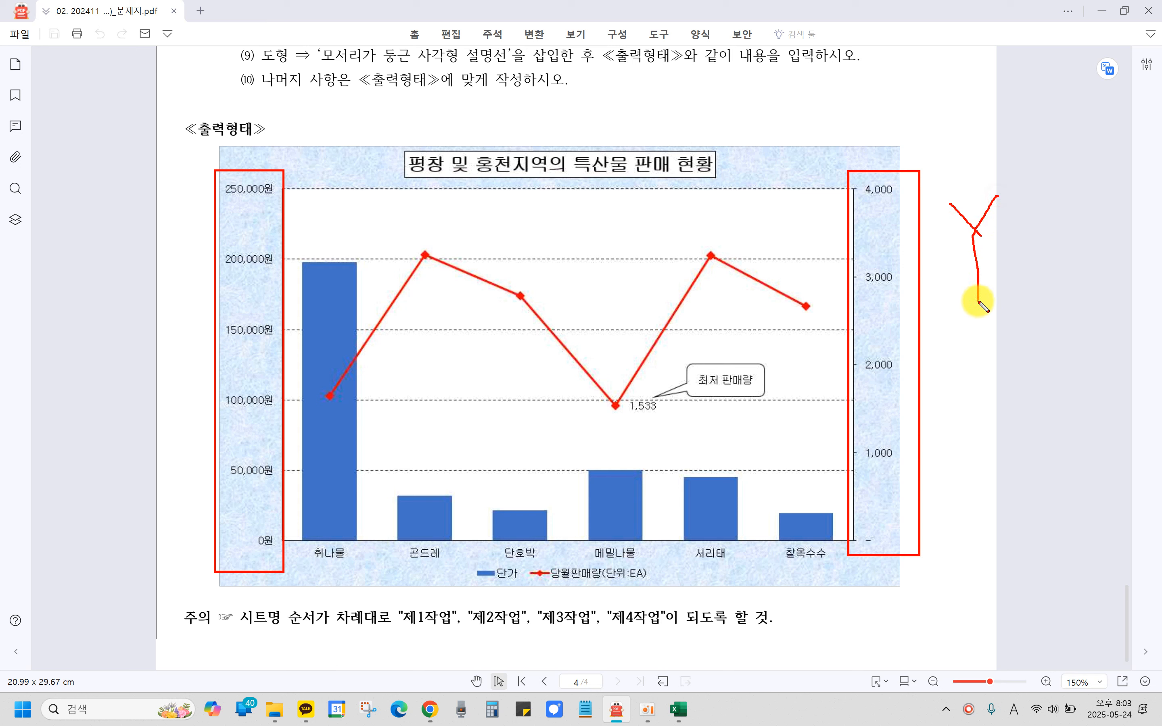
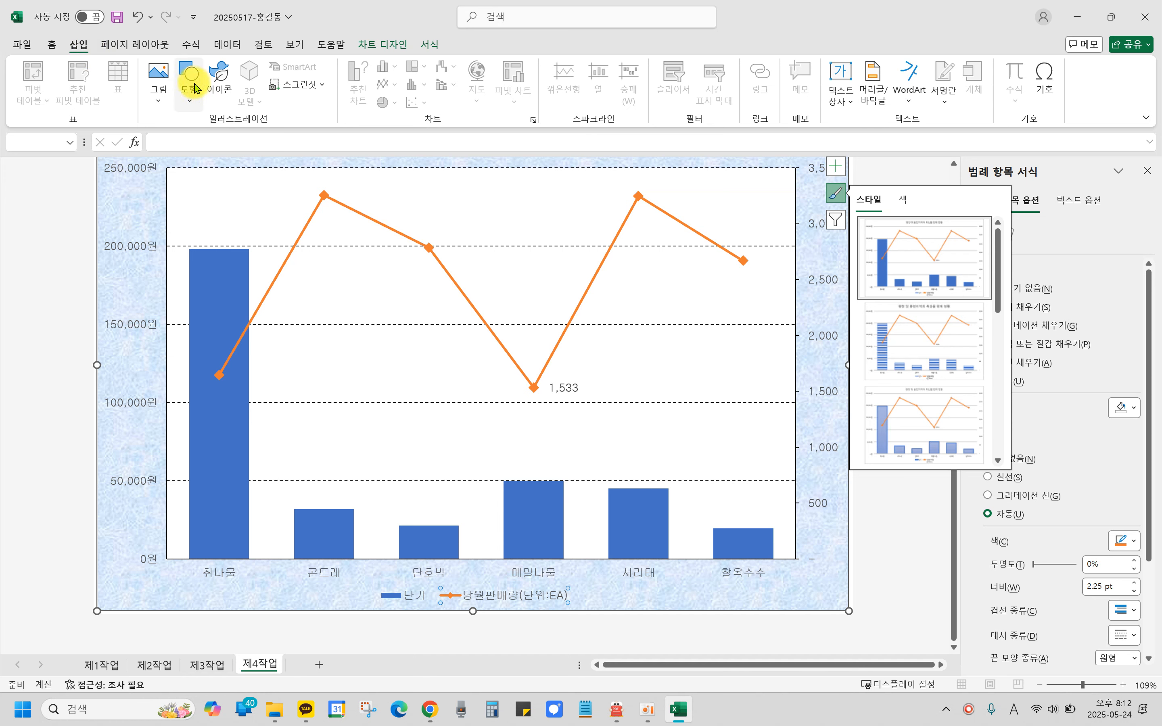
# Look through the shape gallery for the rounded rectangular callout in the 설명선 group.
pyautogui.click(190, 89)
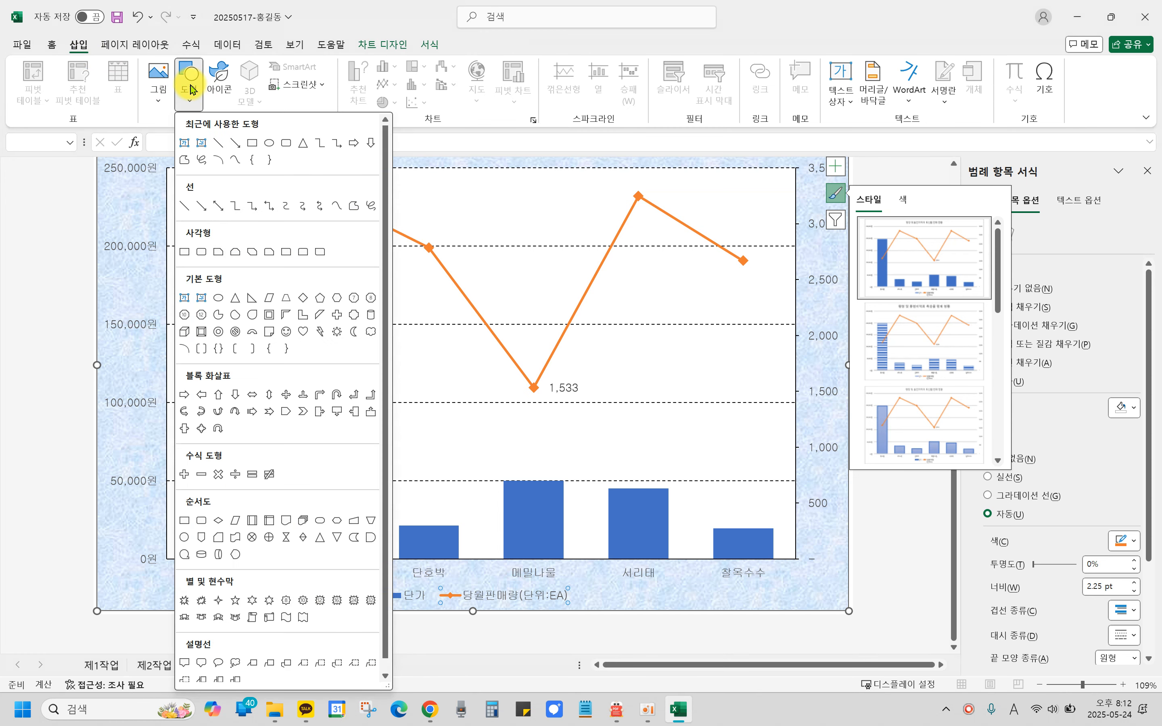
pyautogui.moveTo(383, 159); pyautogui.dragTo(409, 429)
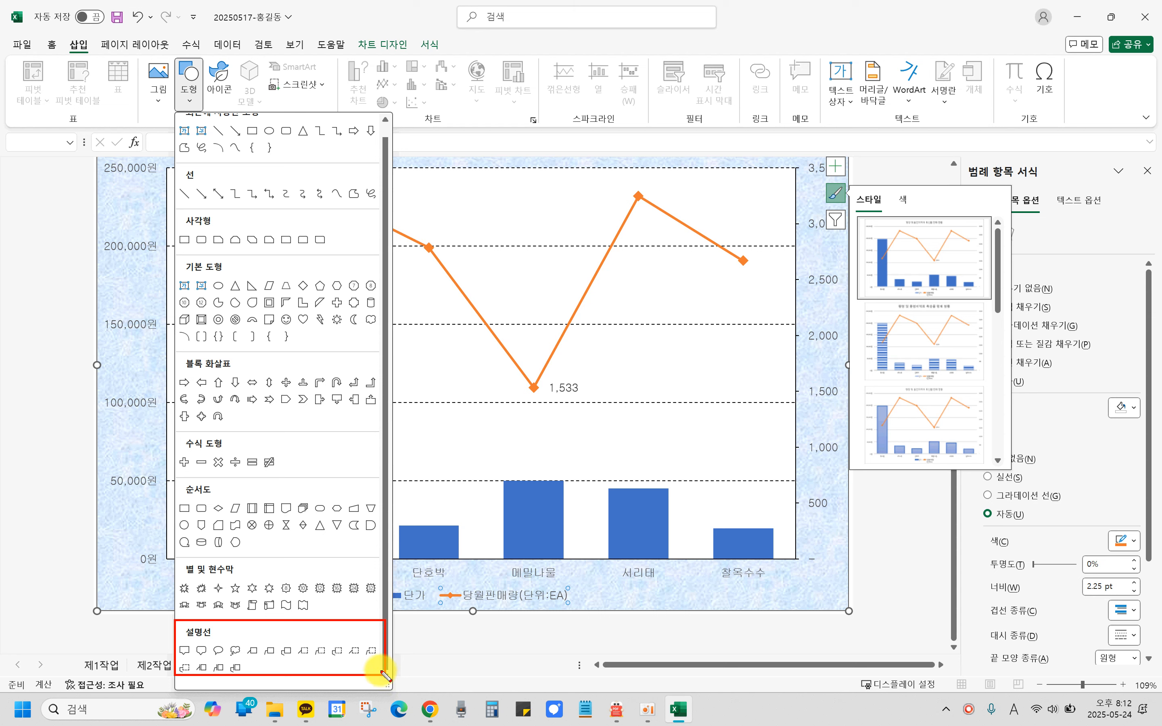
pyautogui.moveTo(177, 207)
pyautogui.mouseDown()
pyautogui.moveTo(332, 250)
pyautogui.moveTo(280, 260)
pyautogui.moveTo(286, 611)
pyautogui.moveTo(274, 620)
pyautogui.moveTo(310, 626)
pyautogui.mouseUp()
pyautogui.moveTo(225, 647)
pyautogui.mouseDown()
pyautogui.moveTo(163, 631)
pyautogui.moveTo(228, 648)
pyautogui.mouseUp()
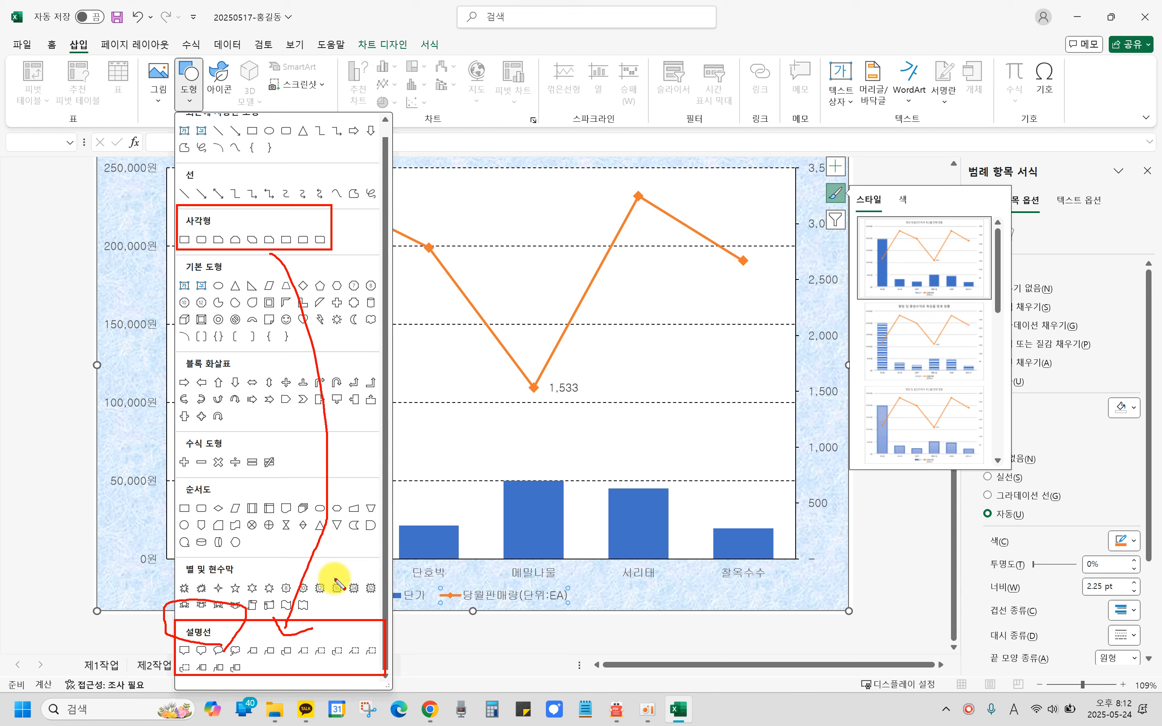
pyautogui.press('Escape')
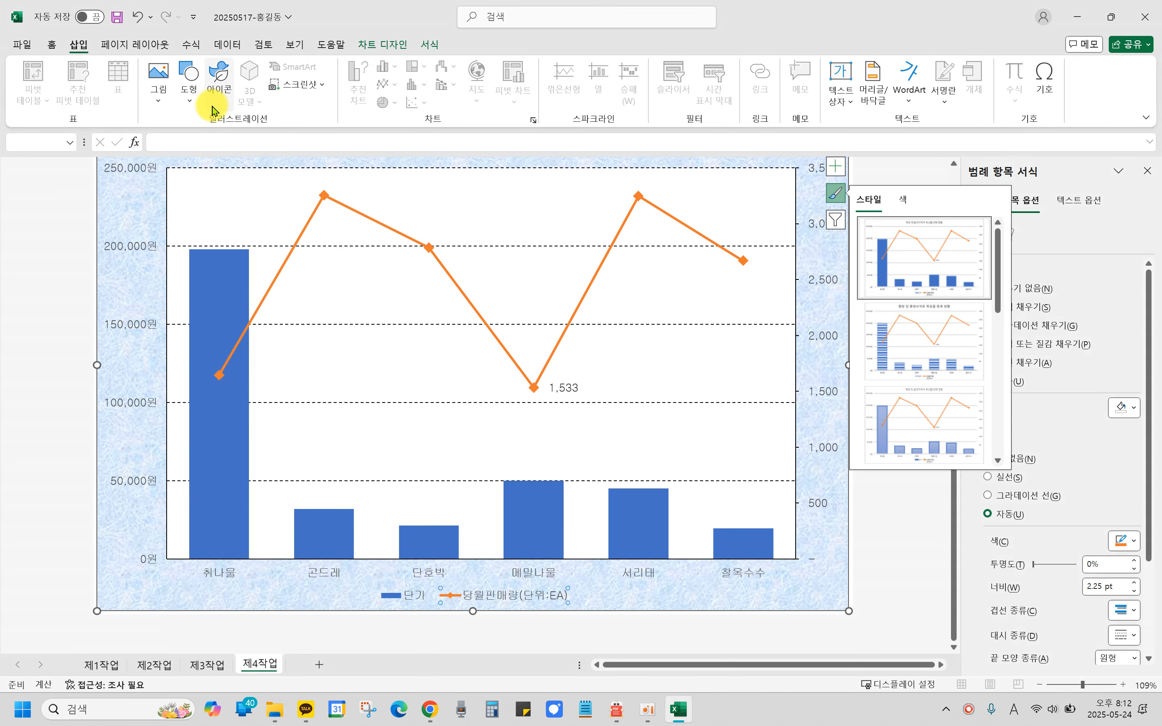
pyautogui.click(185, 109)
pyautogui.hotkey('ctrl', '2')
pyautogui.scroll(6, 220, 657)
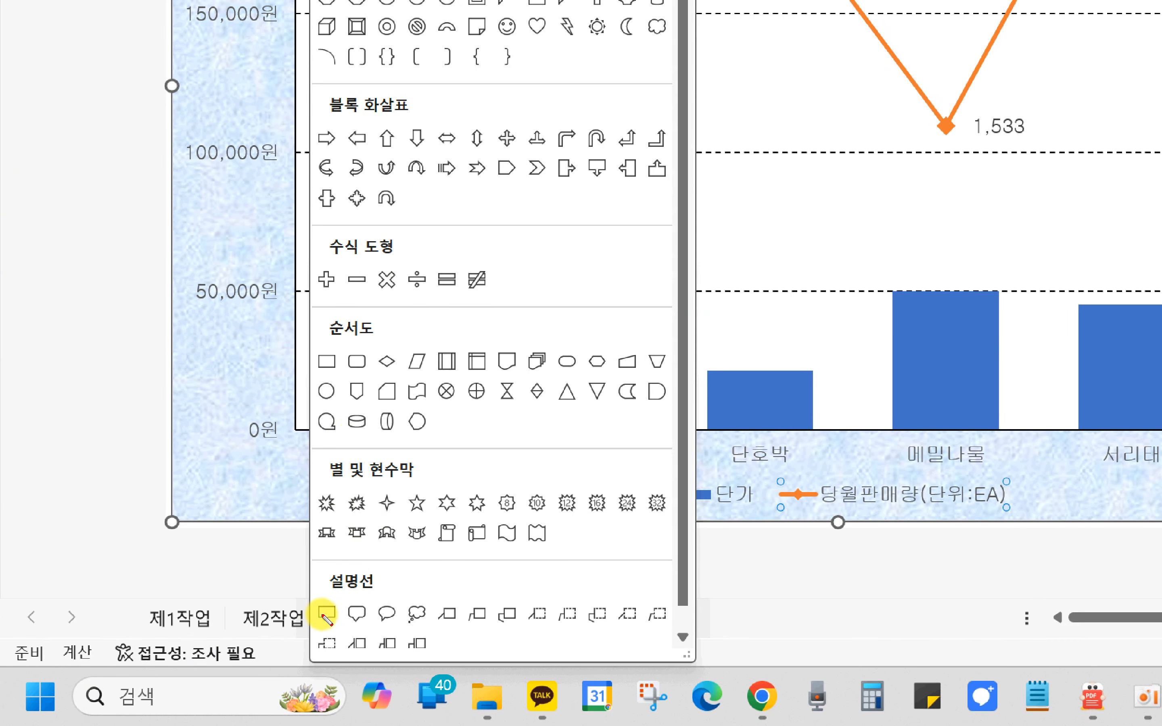
pyautogui.moveTo(312, 565); pyautogui.dragTo(390, 590)
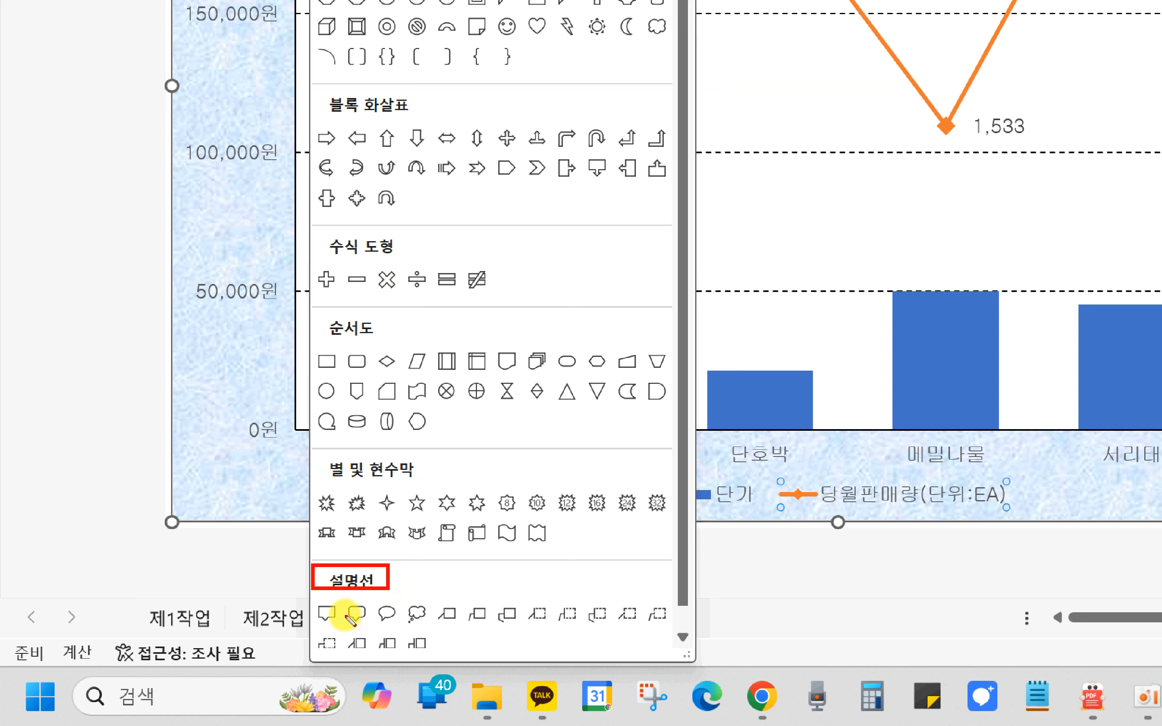
pyautogui.moveTo(337, 601); pyautogui.dragTo(376, 631)
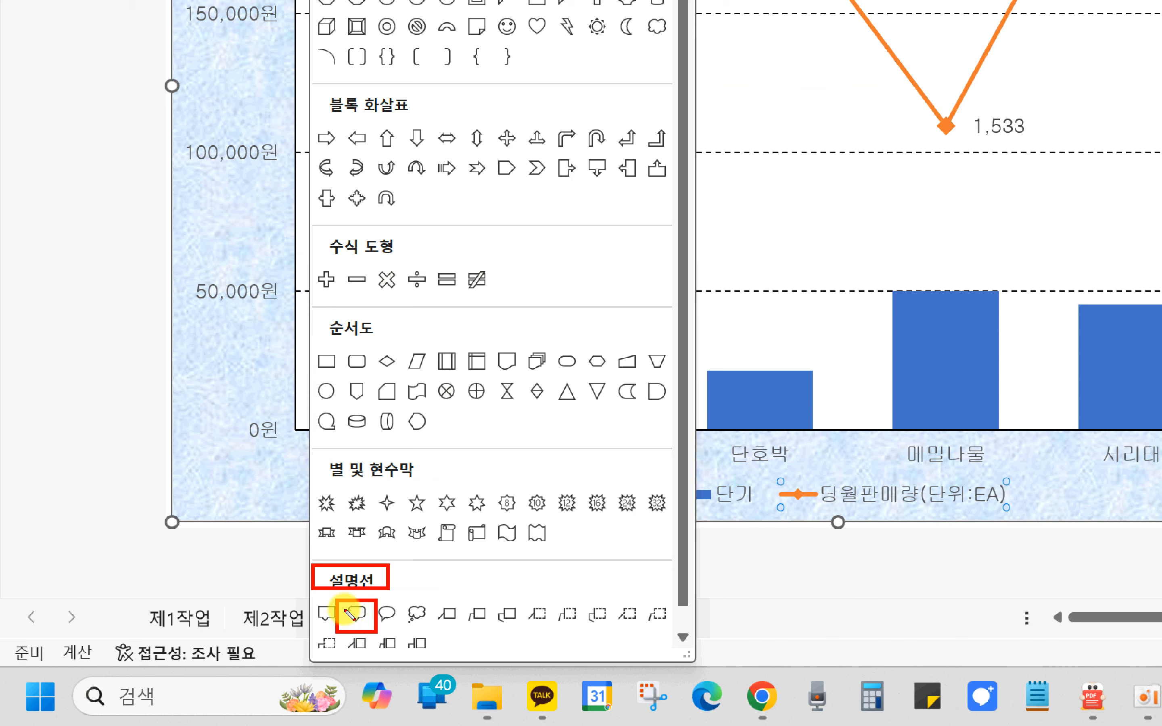
pyautogui.press('Escape')
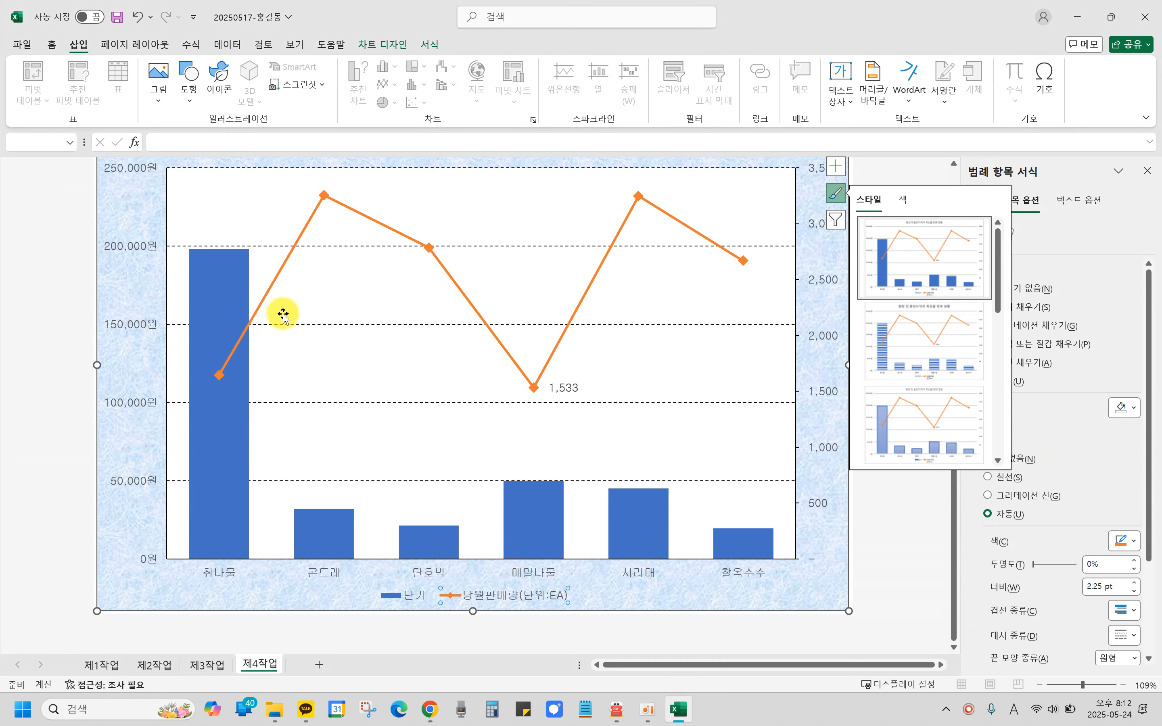
# Insert a rounded rectangular callout about 4.24 cm wide and 0.92 cm high beside the 메밀나물 data label, and move it slightly upward.
pyautogui.click(190, 81)
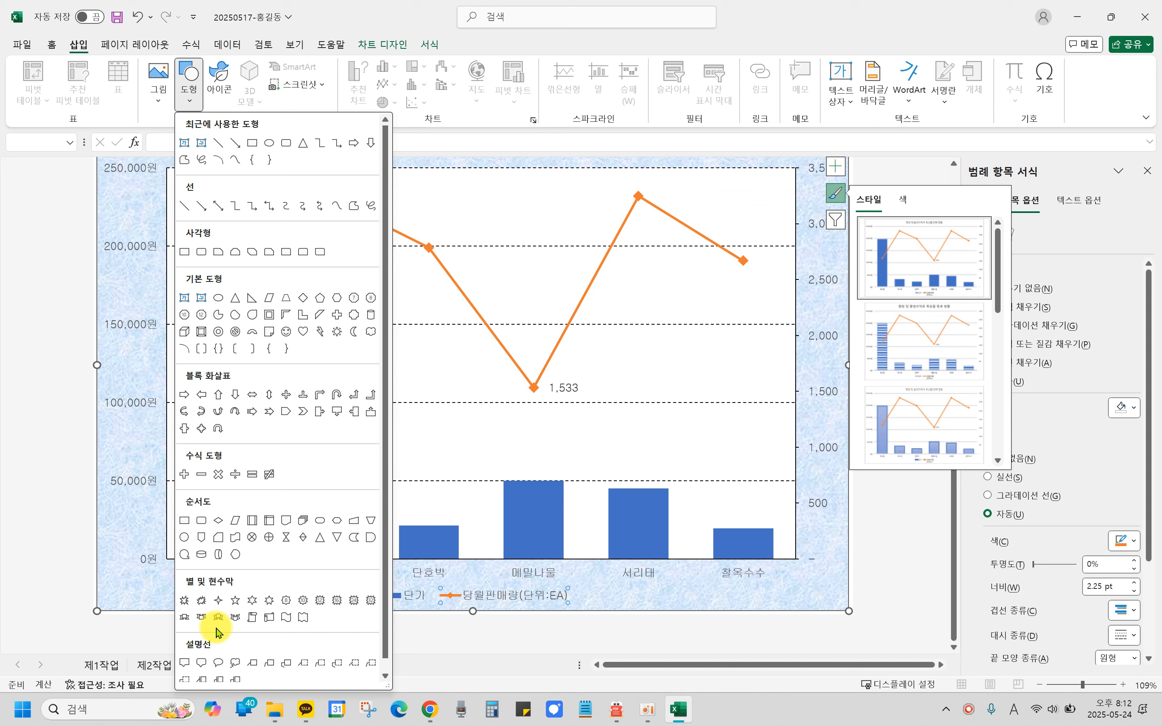
pyautogui.click(202, 664)
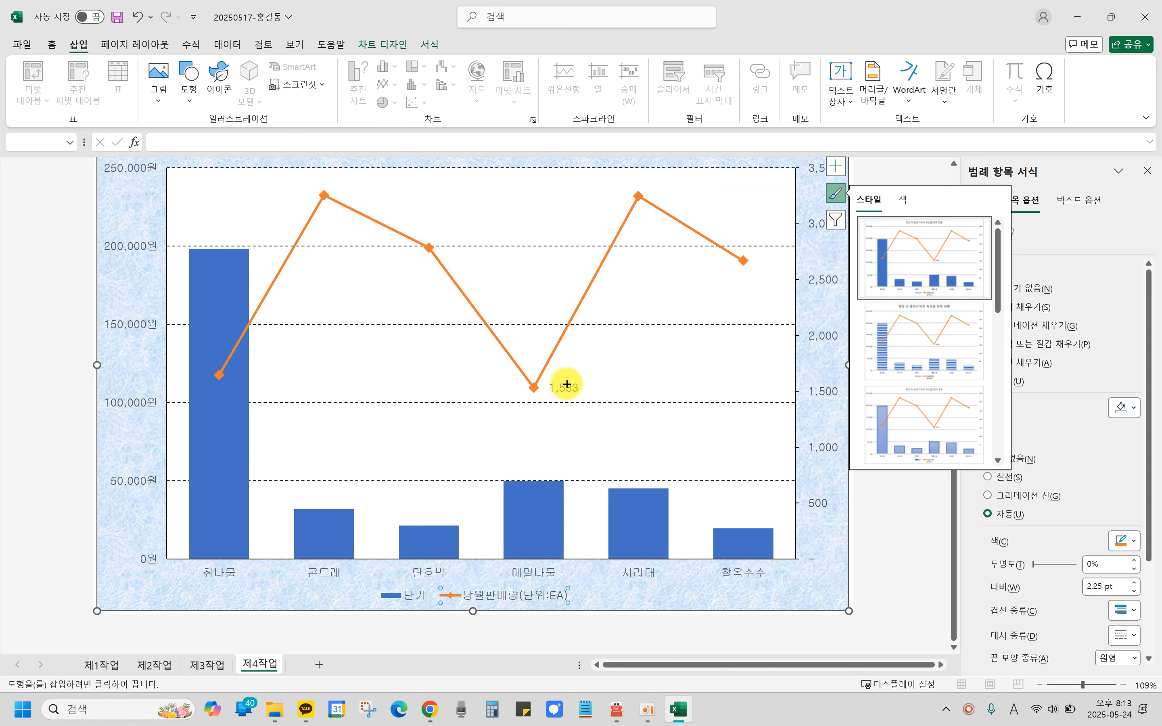
pyautogui.moveTo(594, 369); pyautogui.dragTo(713, 394)
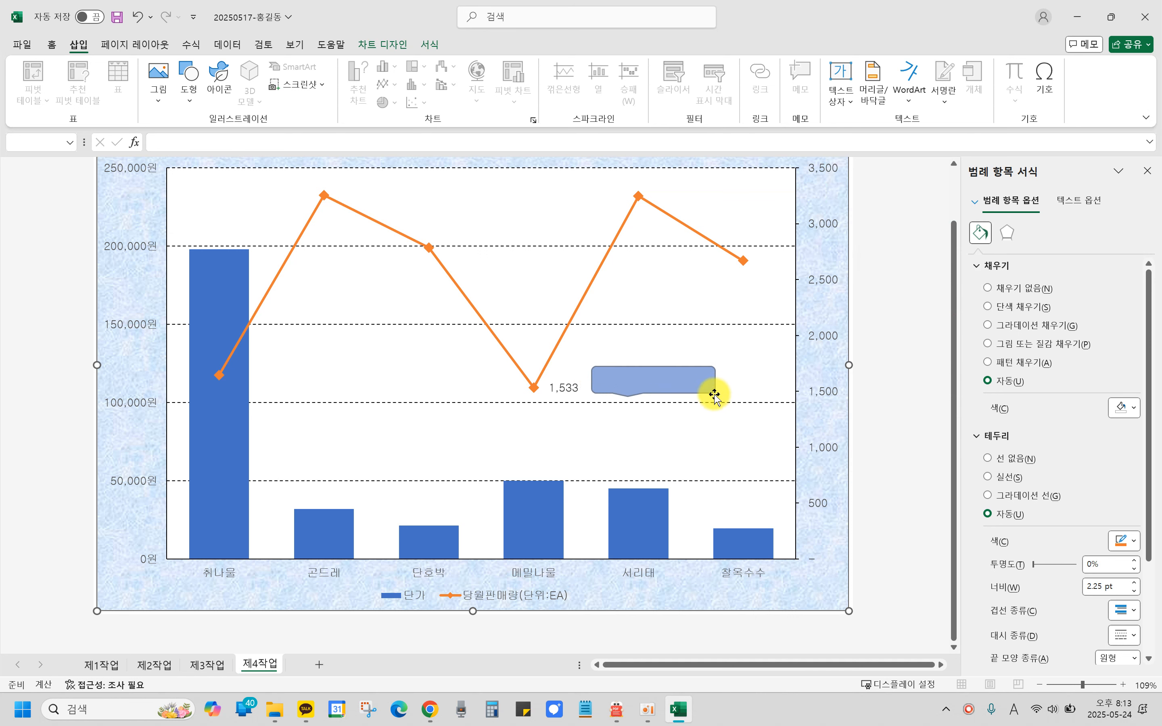
pyautogui.moveTo(644, 381); pyautogui.dragTo(638, 363)
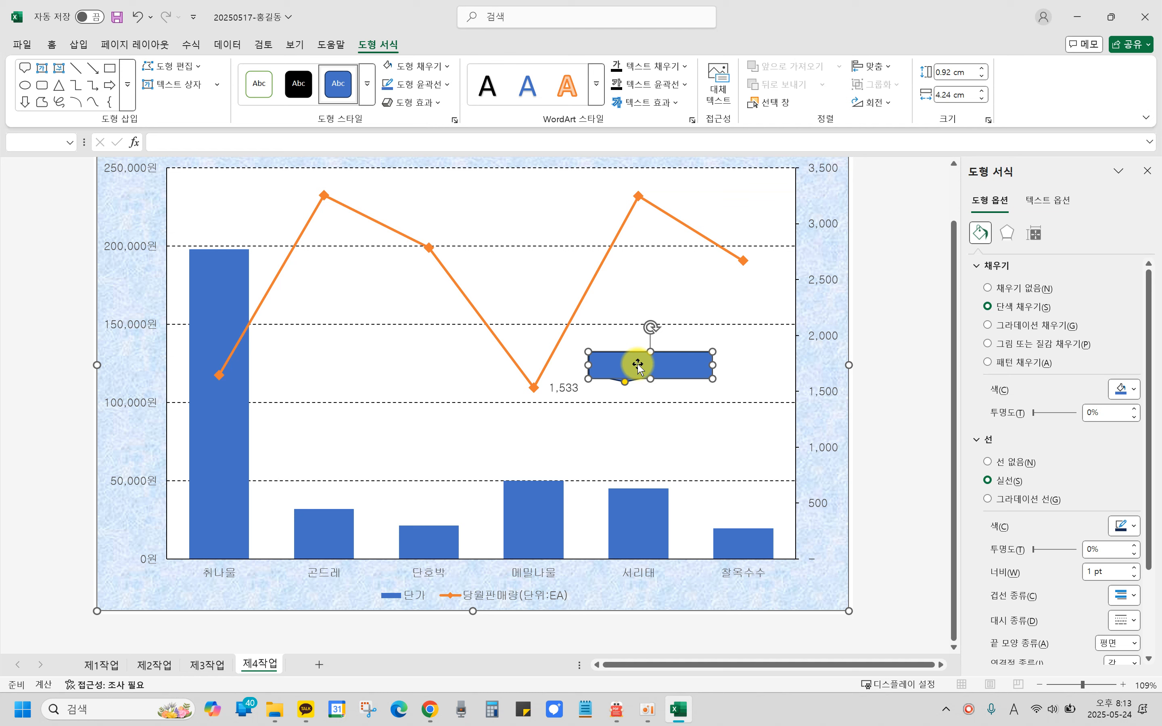
# Switch to the PDF exam sheet to check where the sample callout sits between the gridlines, and compare it with the callout in the Excel chart.
pyautogui.click(619, 706)
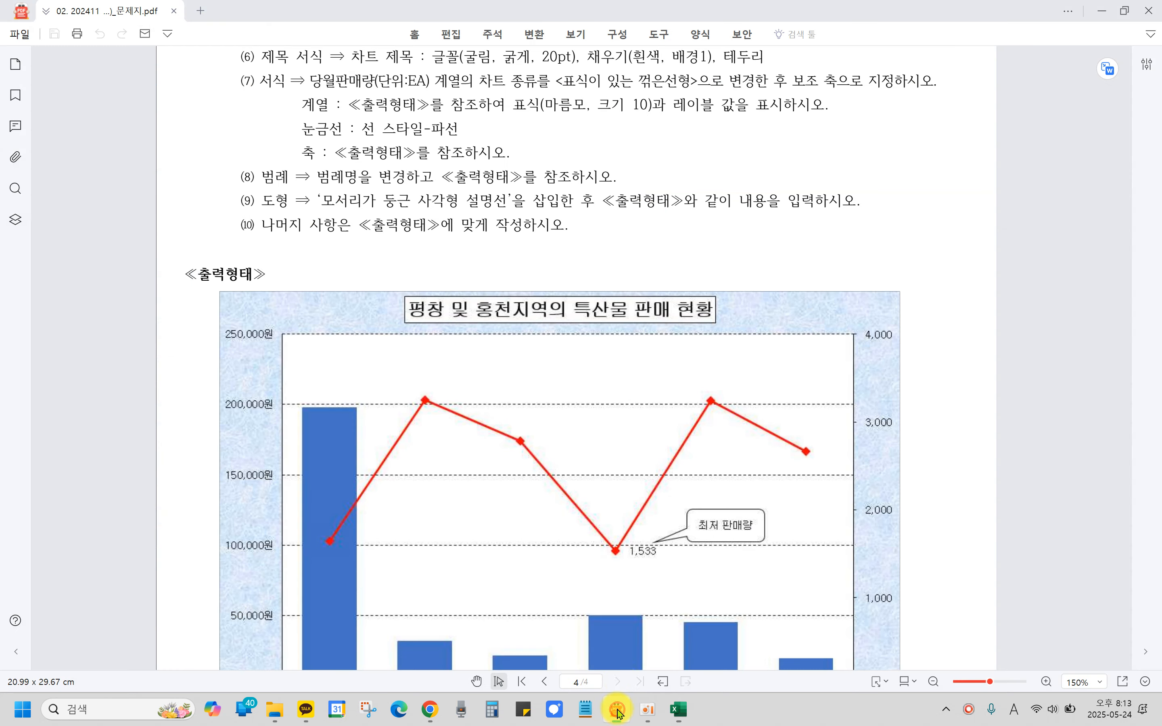
pyautogui.moveTo(680, 545); pyautogui.dragTo(798, 545)
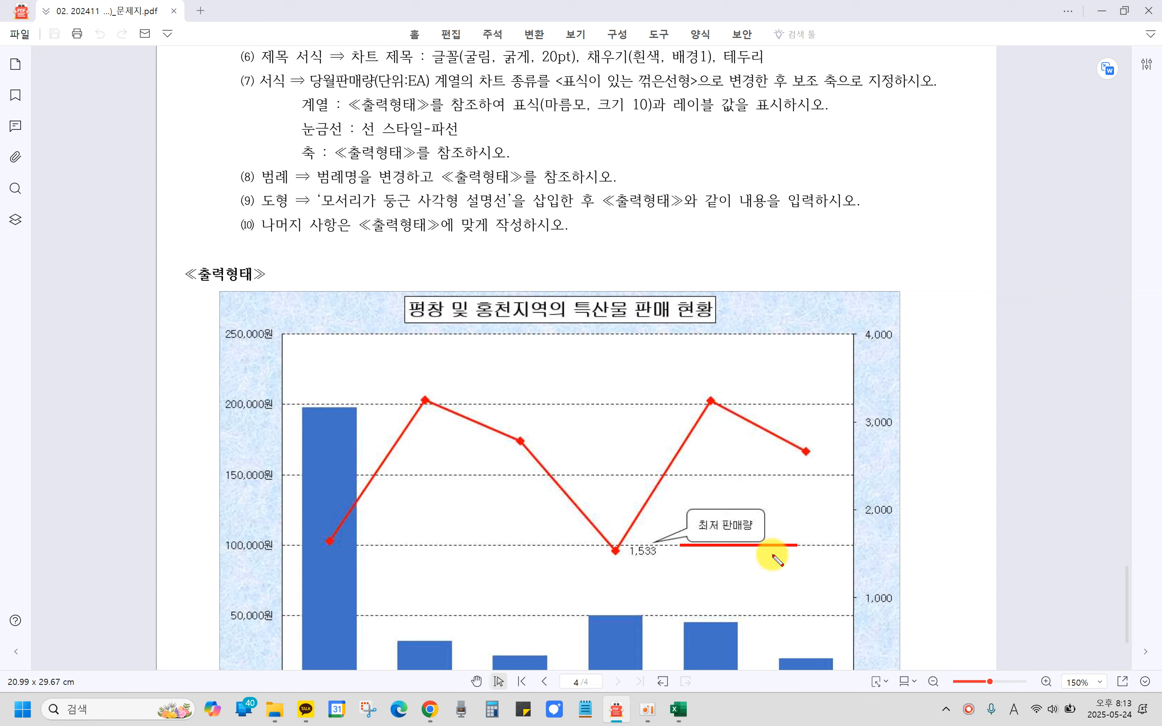
pyautogui.click(680, 713)
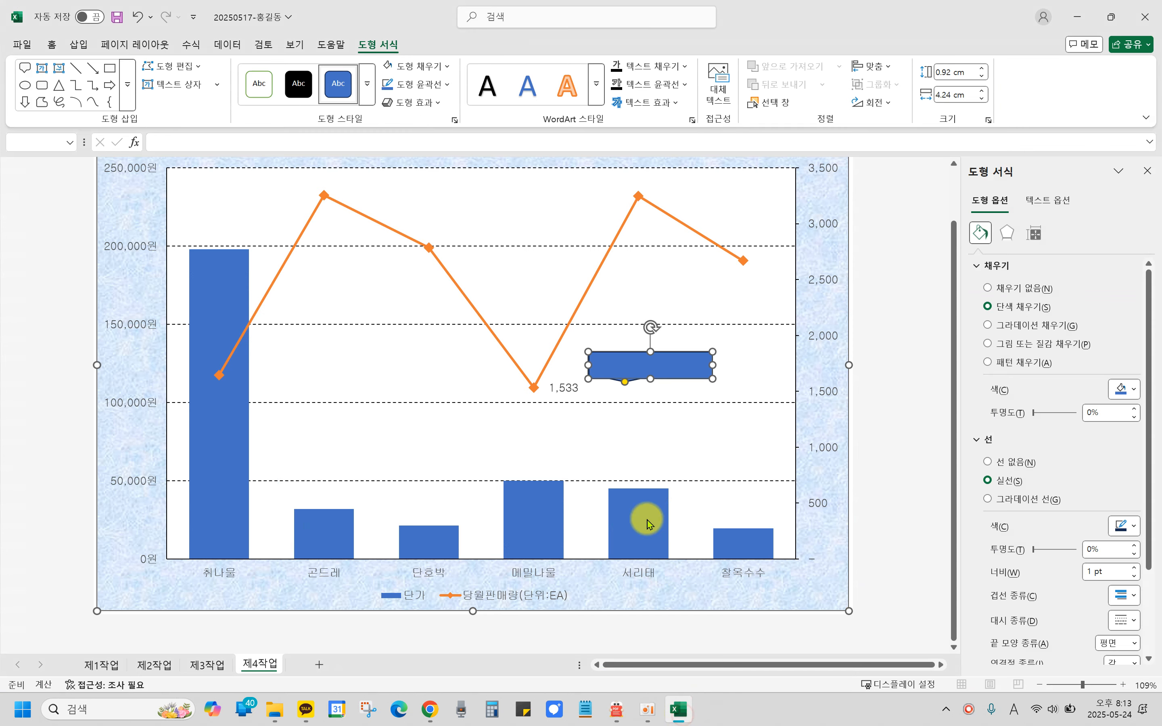
pyautogui.moveTo(599, 324); pyautogui.dragTo(688, 324)
pyautogui.moveTo(590, 409); pyautogui.dragTo(703, 410)
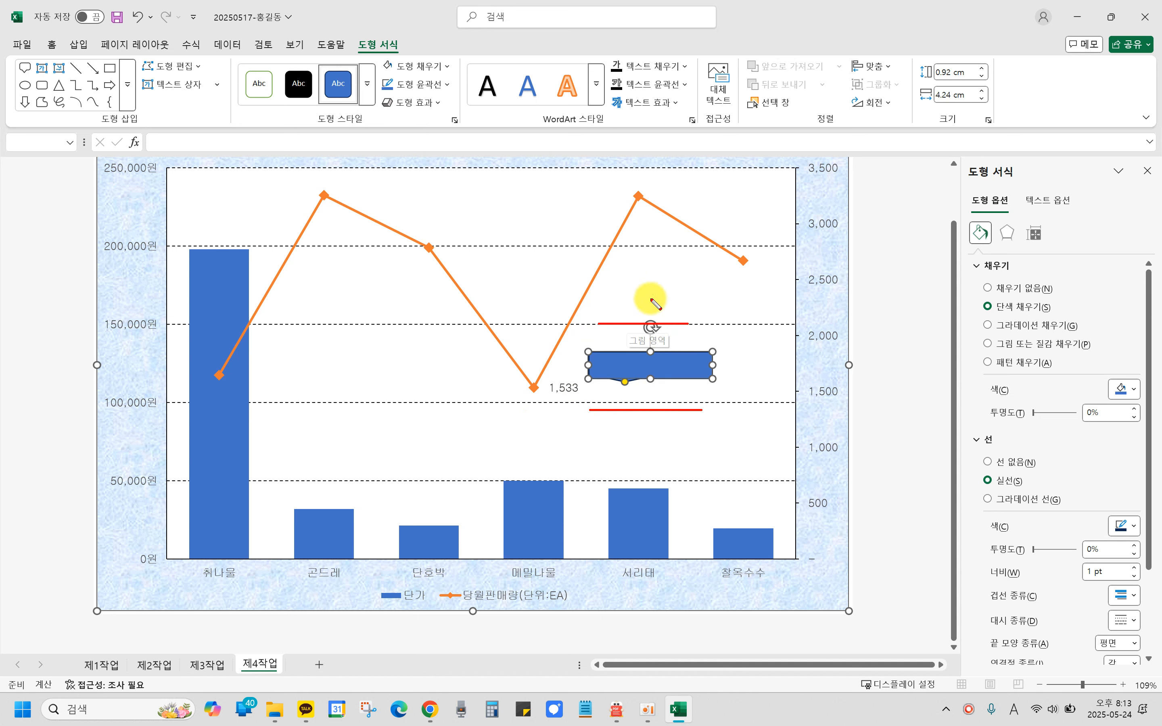
pyautogui.press('Escape')
# Move the callout slightly up so it sits between the gridlines, and point its tail at the 1,533 data label.
pyautogui.moveTo(651, 388); pyautogui.dragTo(649, 381)
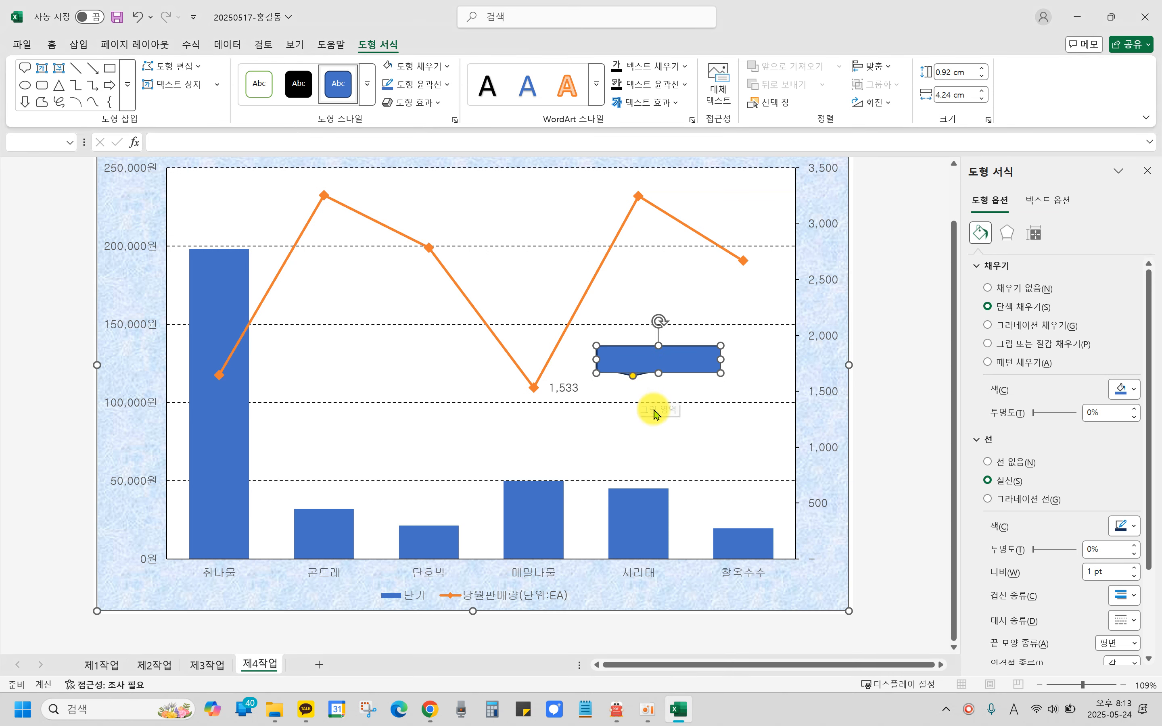
pyautogui.hotkey('ctrl', '2')
pyautogui.moveTo(624, 365); pyautogui.dragTo(654, 401)
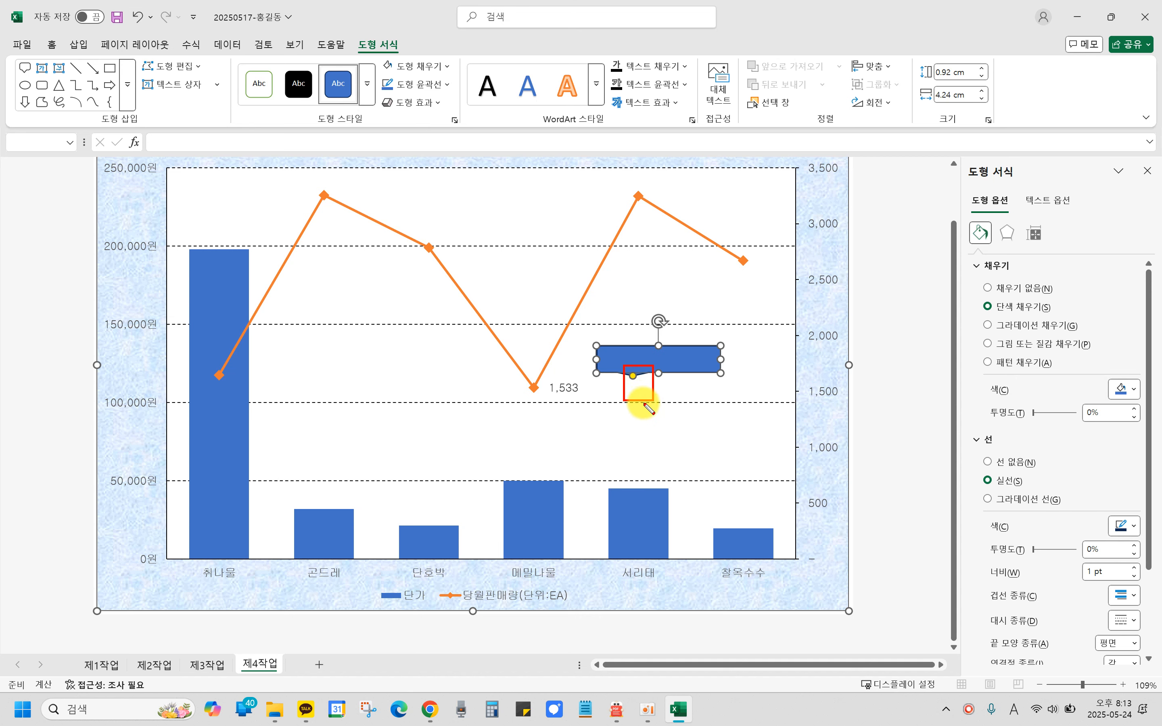
pyautogui.press('Escape')
pyautogui.moveTo(649, 358); pyautogui.dragTo(655, 354)
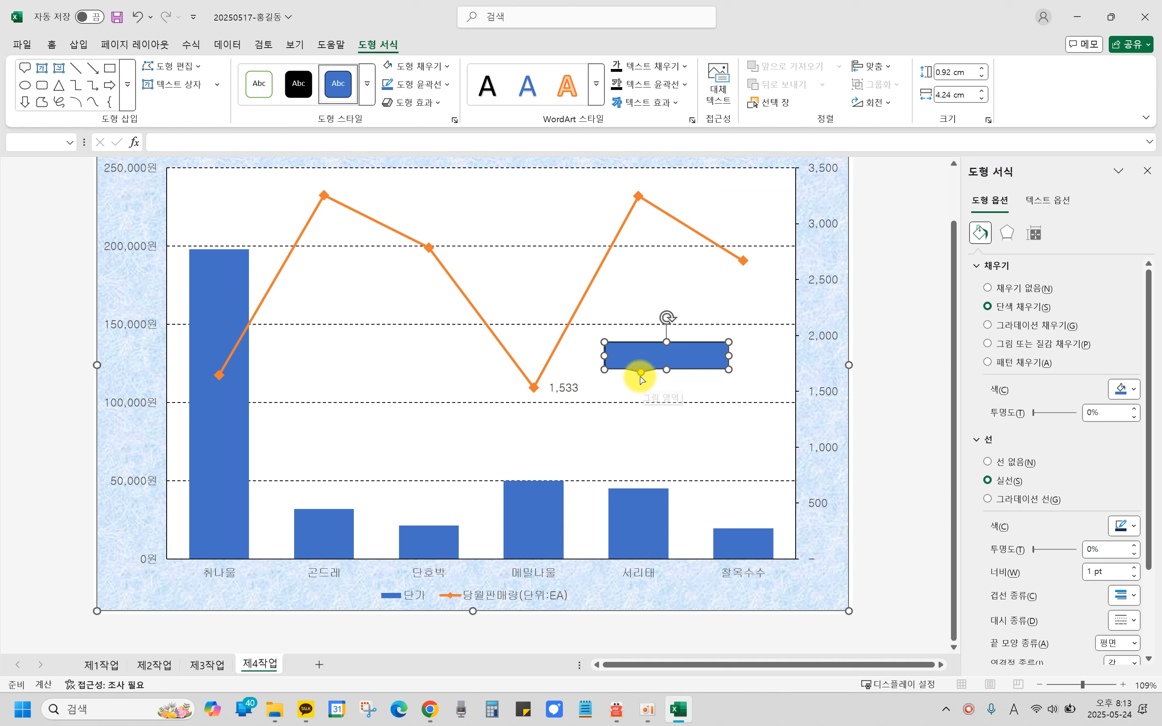
pyautogui.moveTo(642, 374); pyautogui.dragTo(587, 375)
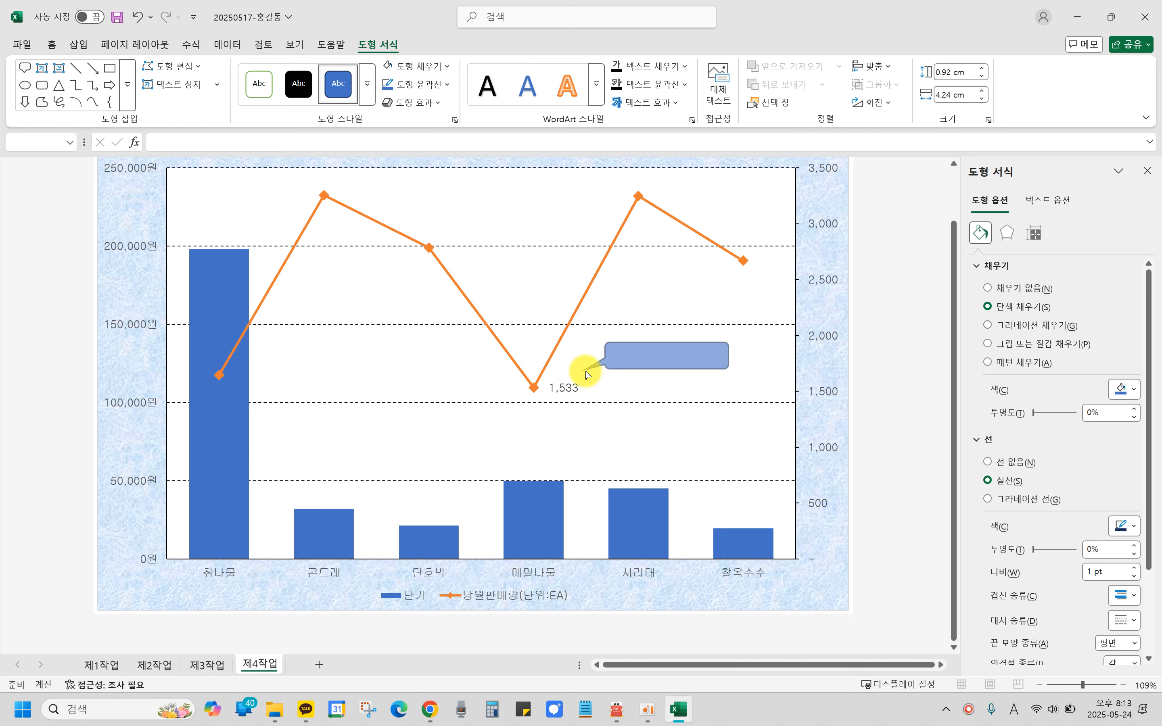
pyautogui.moveTo(583, 373)
pyautogui.mouseDown()
pyautogui.moveTo(568, 384)
pyautogui.moveTo(594, 371)
pyautogui.moveTo(561, 373)
pyautogui.mouseUp()
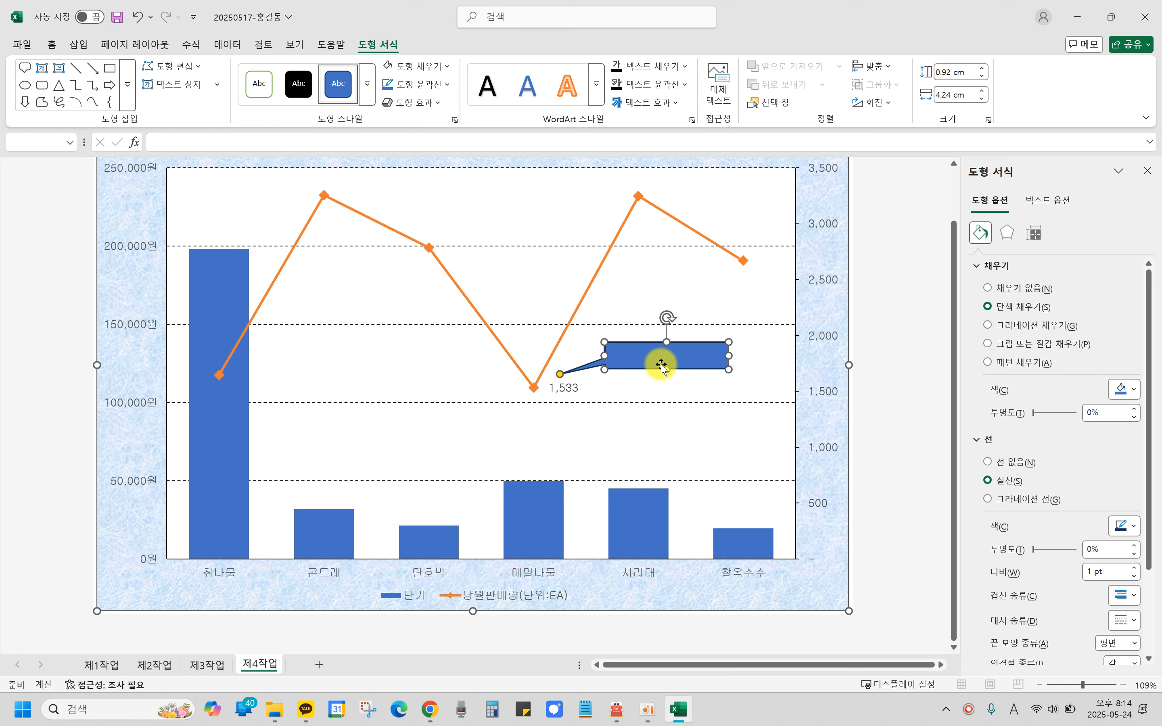
# Narrow the callout to about 3.4 cm, enter the text 최저 판매량, and compare it with the PDF sample.
pyautogui.moveTo(729, 355); pyautogui.dragTo(635, 356)
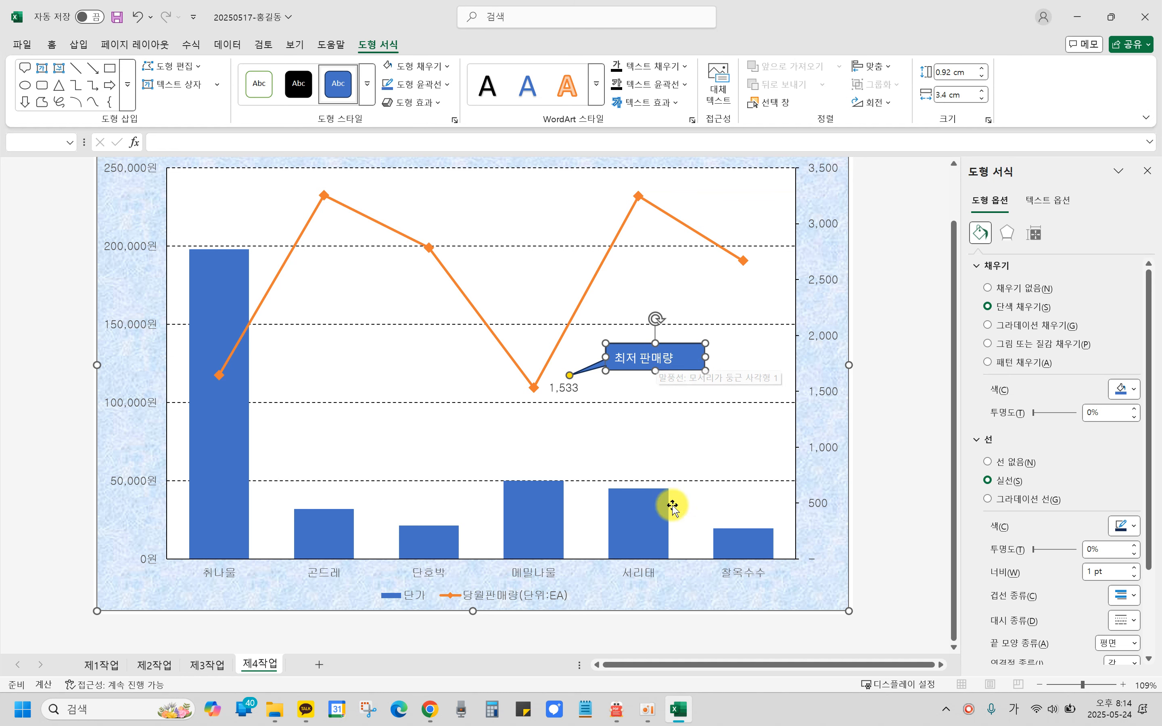
pyautogui.click(616, 710)
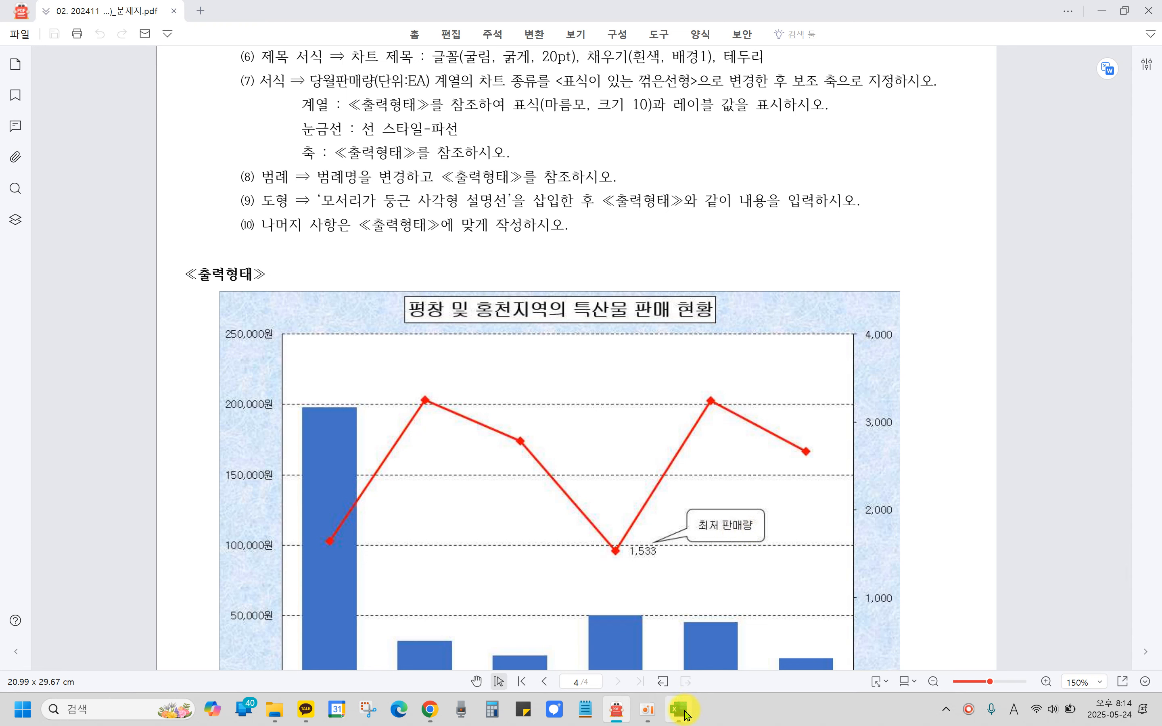
pyautogui.click(719, 608)
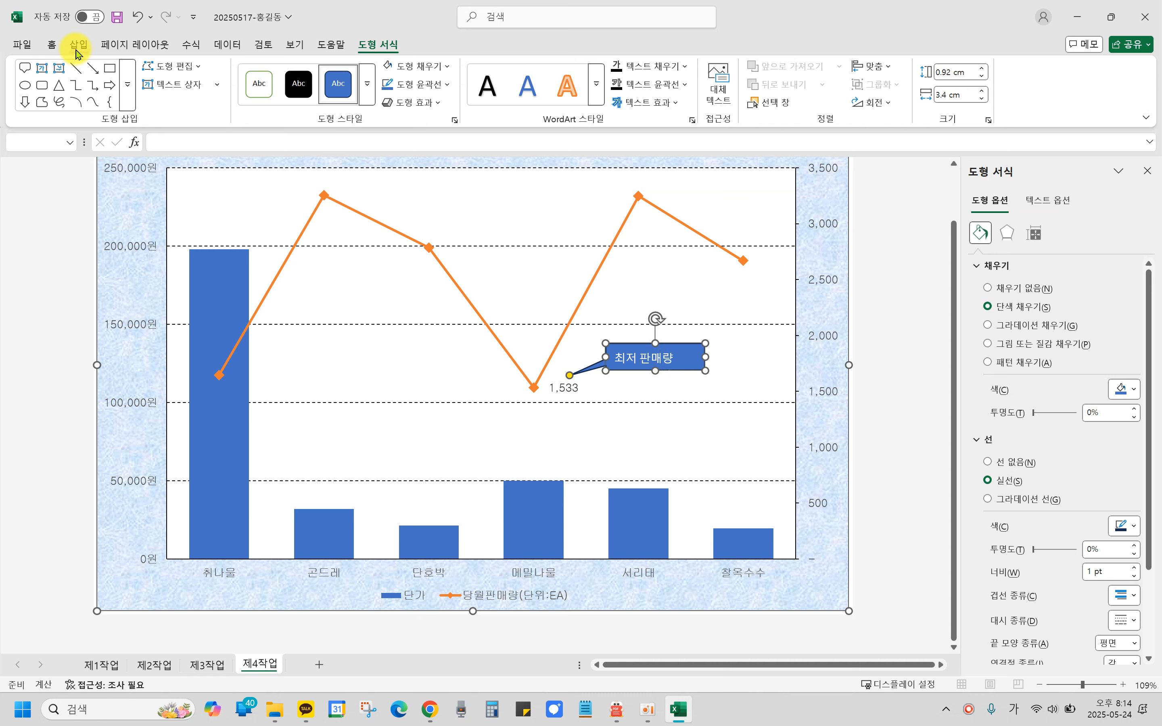
# Fill the callout with white, set its text colour to black, and centre the text horizontally and vertically.
pyautogui.click(51, 44)
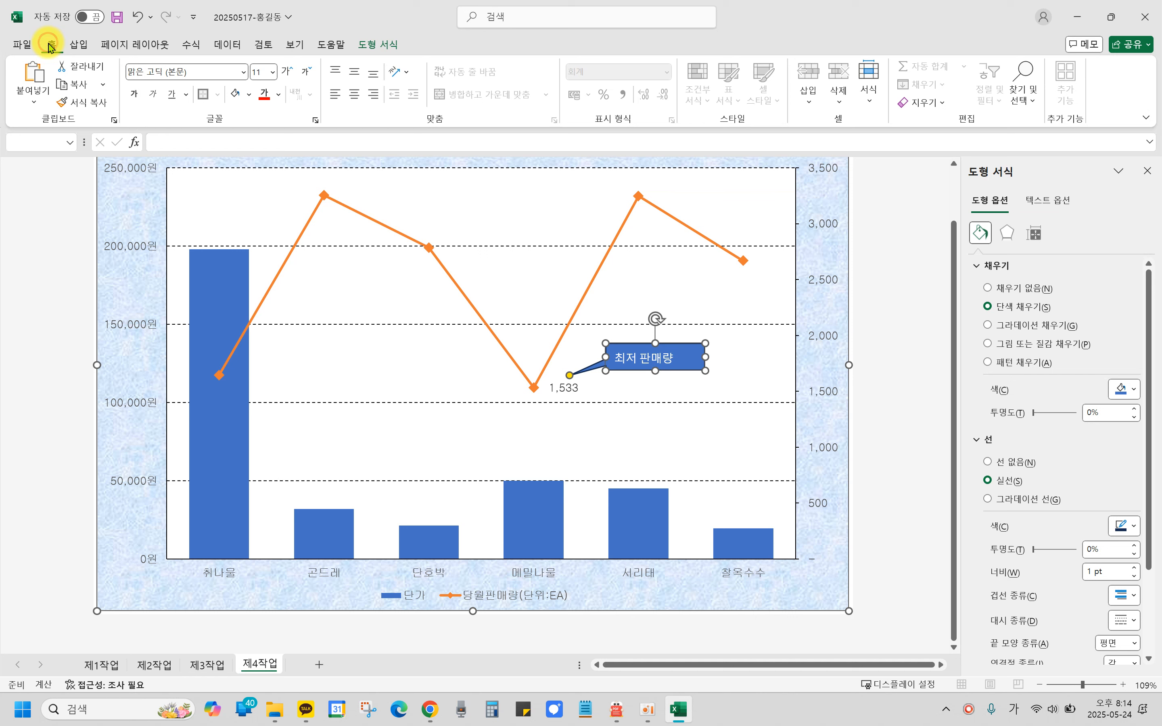
pyautogui.click(250, 95)
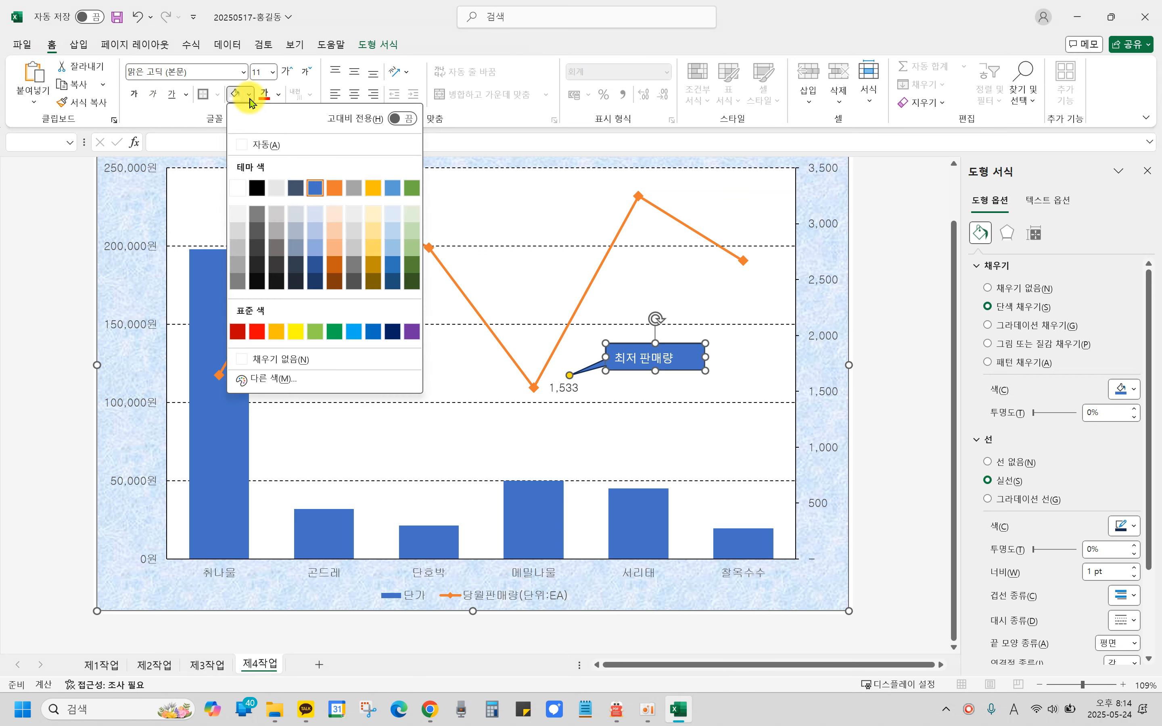
pyautogui.click(240, 191)
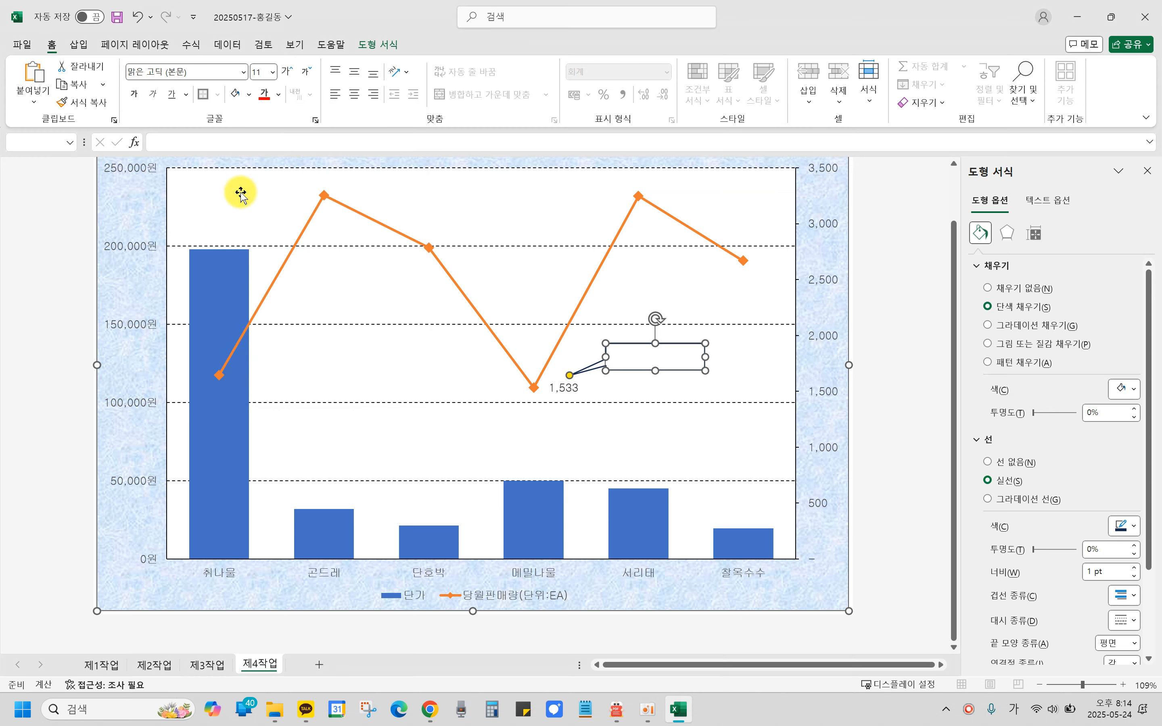
pyautogui.click(278, 95)
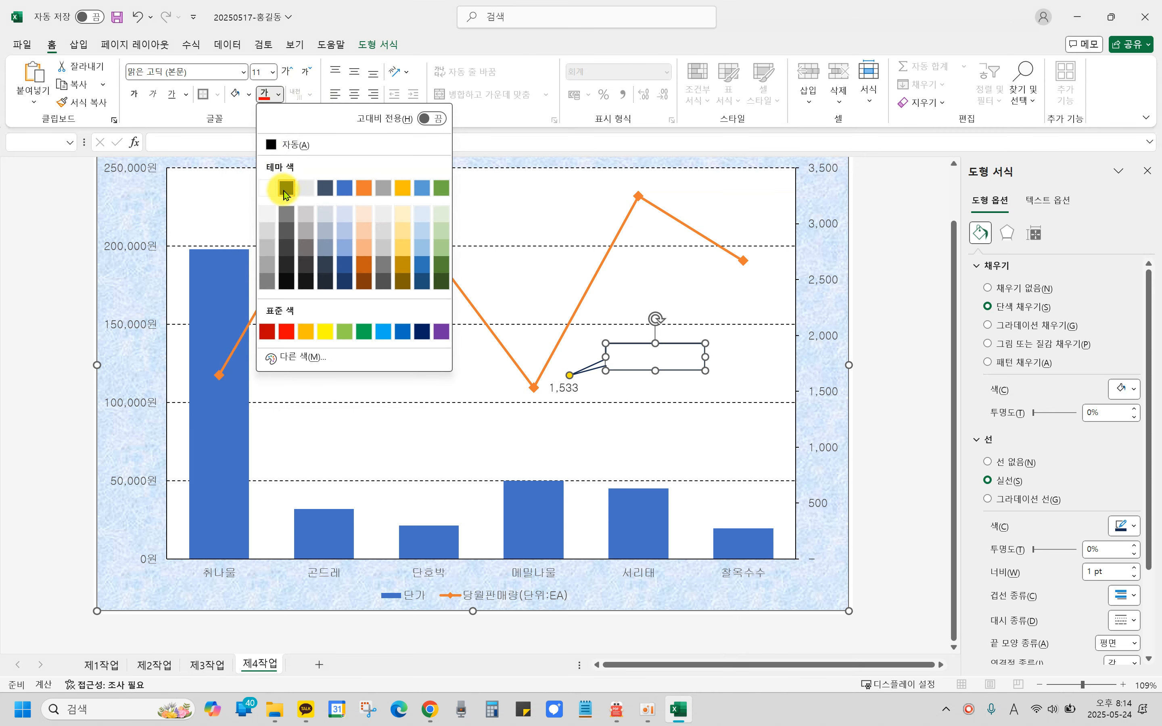
pyautogui.click(286, 188)
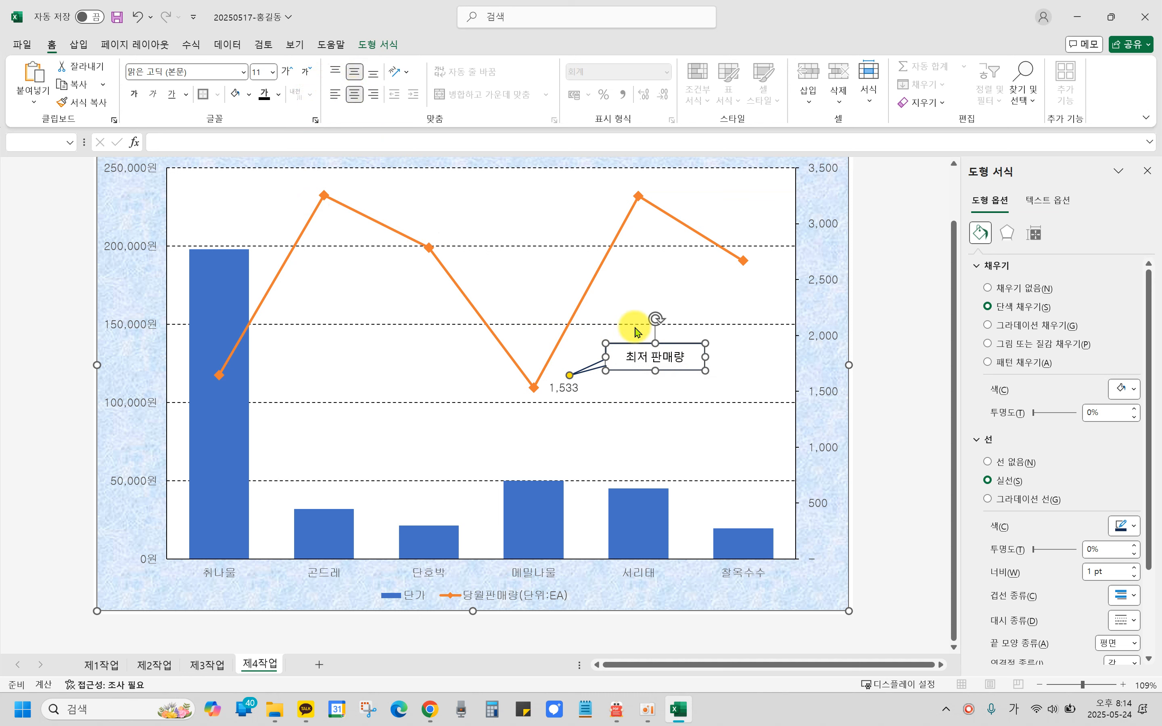
# Make the callout slightly taller and narrow it to fit its text closely, then deselect it.
pyautogui.click(653, 373)
pyautogui.click(652, 377)
pyautogui.moveTo(706, 358); pyautogui.dragTo(695, 358)
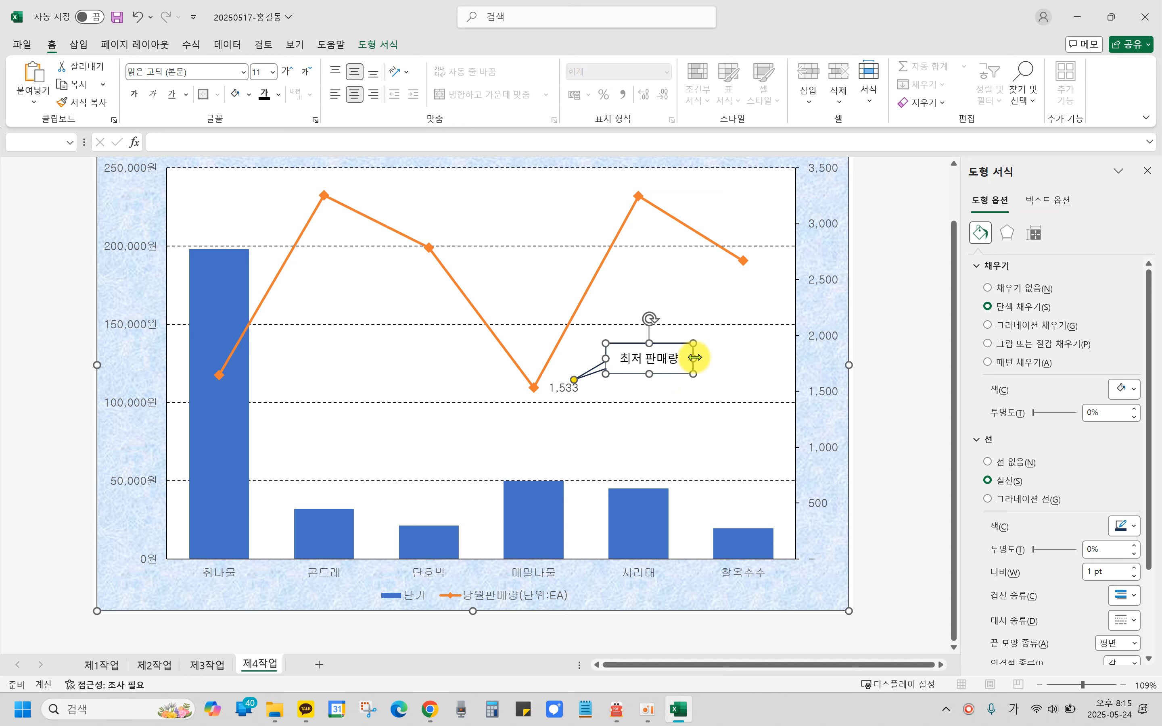
pyautogui.click(728, 376)
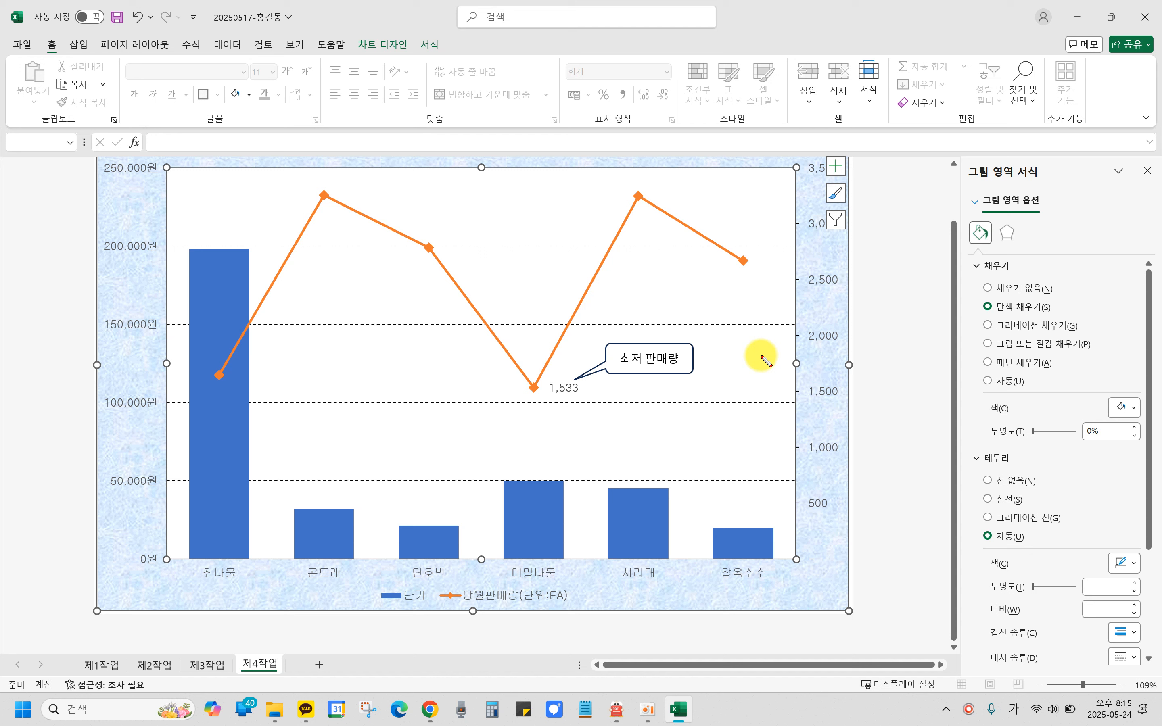
# Examine the interval of the labels on the chart's secondary value axis.
pyautogui.moveTo(798, 159); pyautogui.dragTo(823, 481)
pyautogui.hotkey('ctrl', 'z')
pyautogui.moveTo(791, 151)
pyautogui.mouseDown()
pyautogui.moveTo(829, 216)
pyautogui.moveTo(879, 583)
pyautogui.mouseUp()
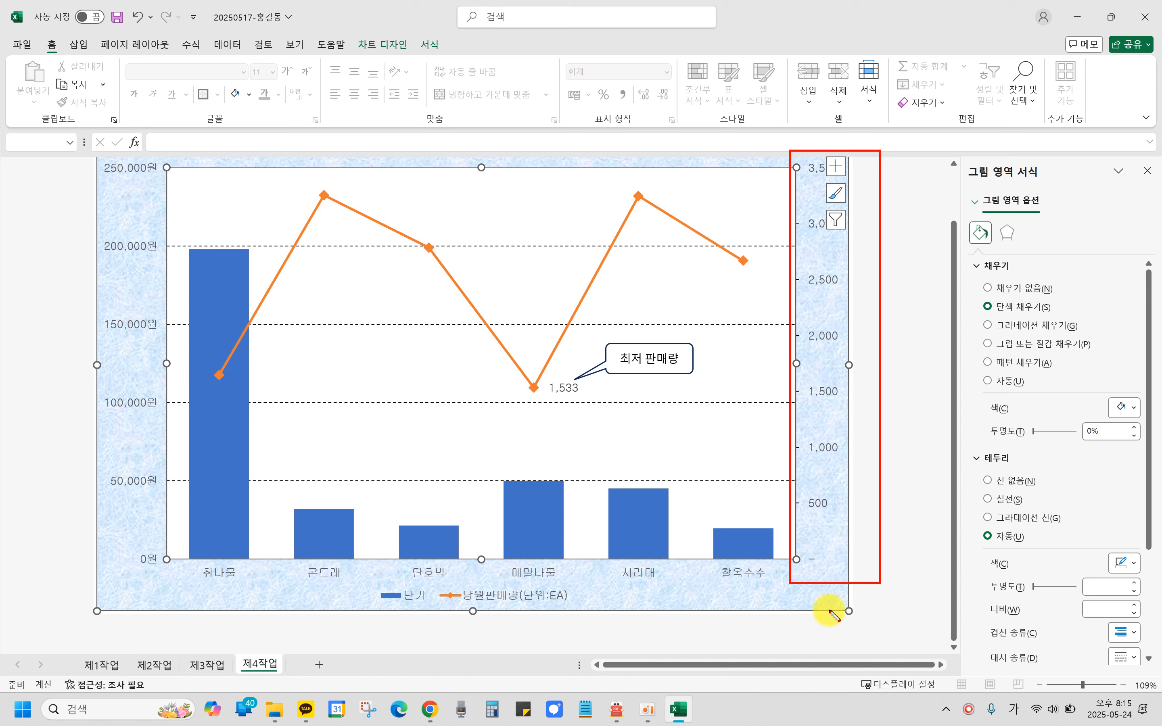
pyautogui.moveTo(795, 489); pyautogui.dragTo(837, 514)
pyautogui.moveTo(796, 436); pyautogui.dragTo(839, 446)
pyautogui.moveTo(813, 378); pyautogui.dragTo(838, 386)
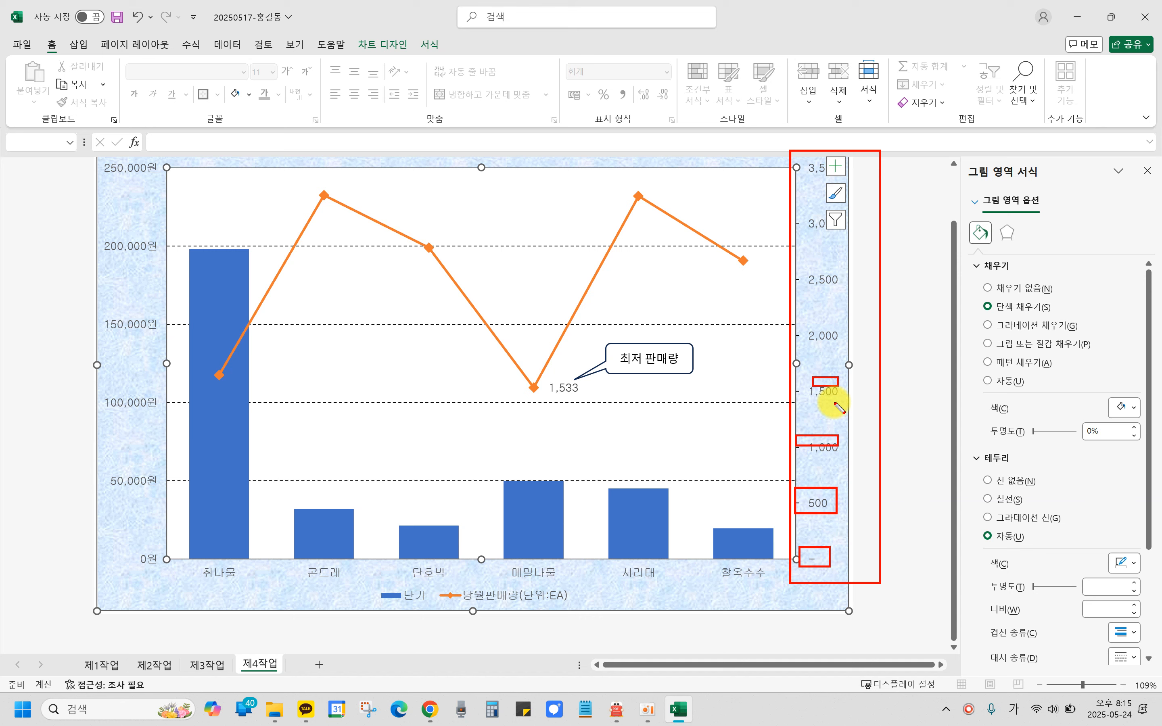
pyautogui.press('Escape')
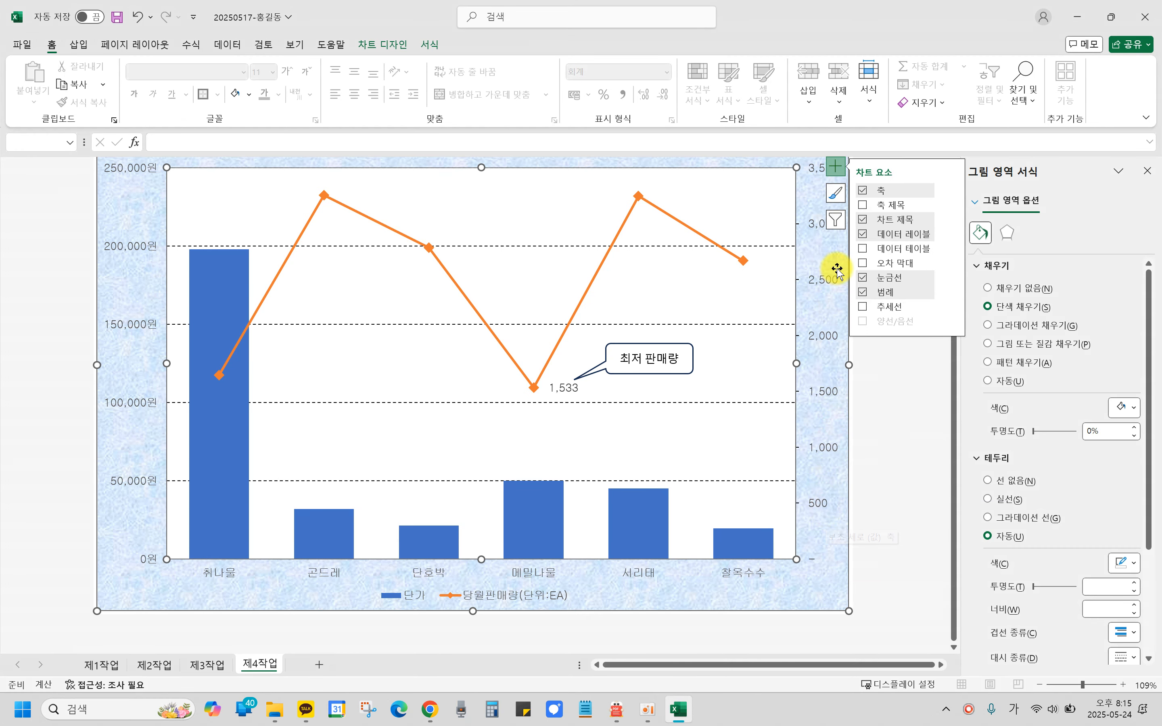
# Switch to the PDF exam sheet and check the sample chart's secondary axis labels, their interval and maximum, against the written requirements.
pyautogui.click(617, 709)
pyautogui.scroll(-4, 888, 572)
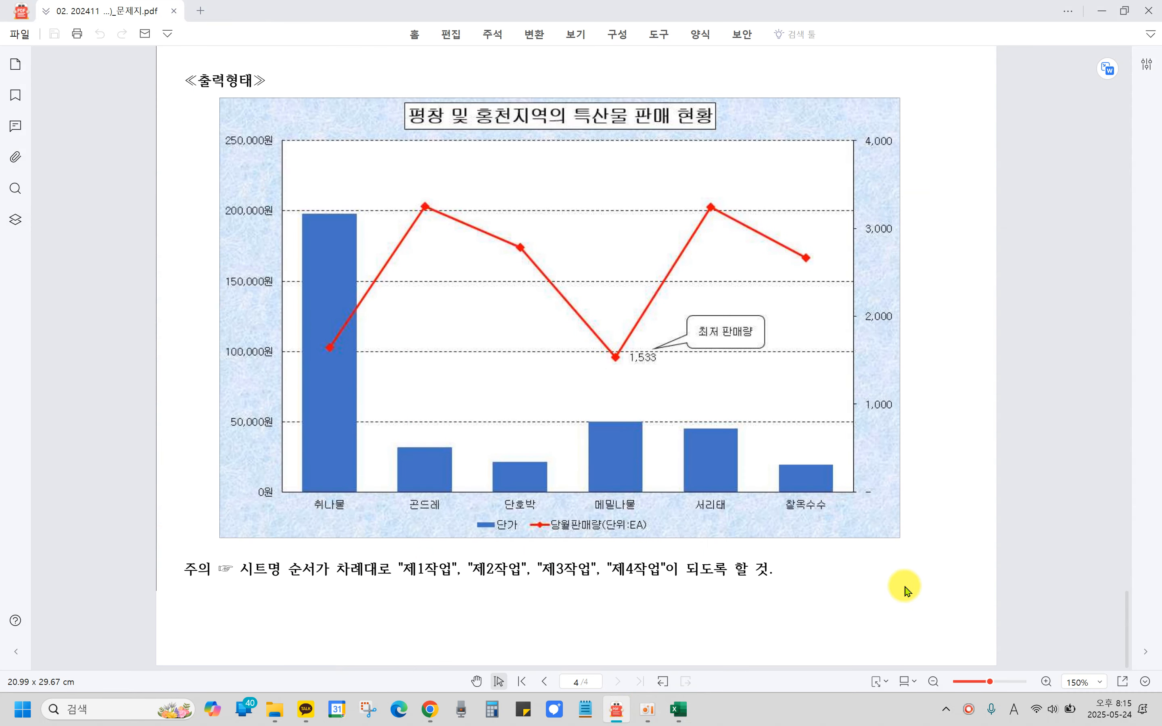
pyautogui.moveTo(854, 477); pyautogui.dragTo(892, 507)
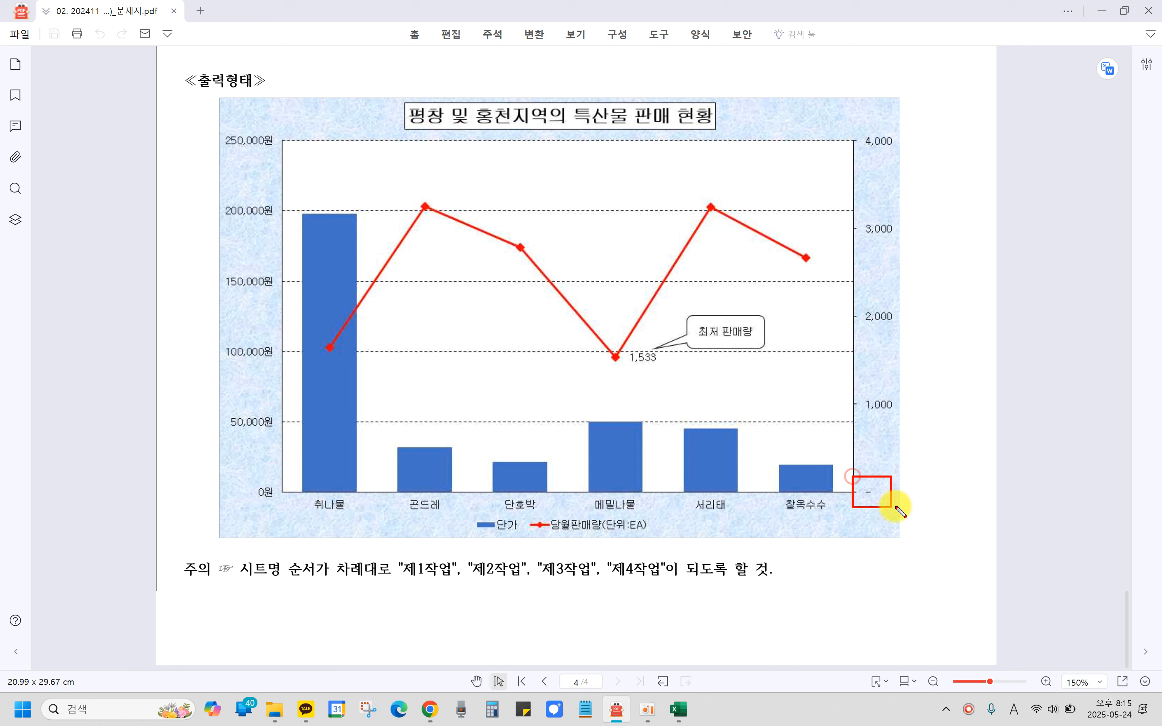
pyautogui.moveTo(852, 384); pyautogui.dragTo(908, 424)
pyautogui.moveTo(848, 303); pyautogui.dragTo(919, 335)
pyautogui.moveTo(842, 212); pyautogui.dragTo(911, 256)
pyautogui.moveTo(855, 118); pyautogui.dragTo(896, 162)
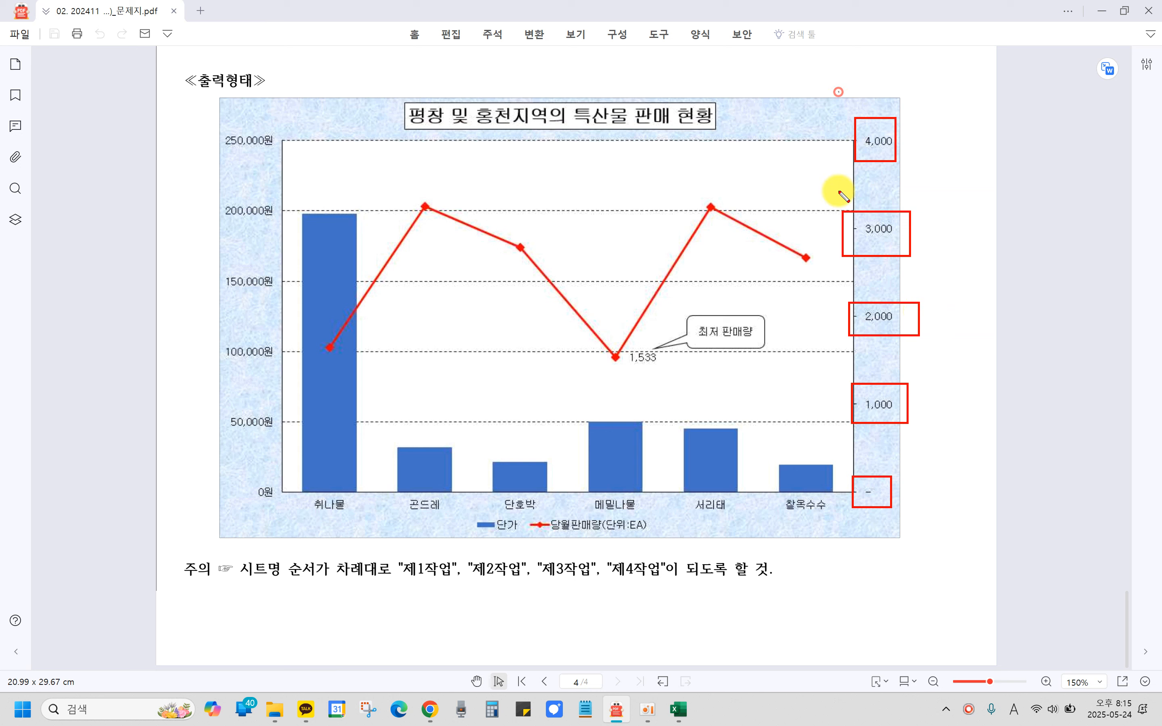
pyautogui.moveTo(838, 92); pyautogui.dragTo(949, 532)
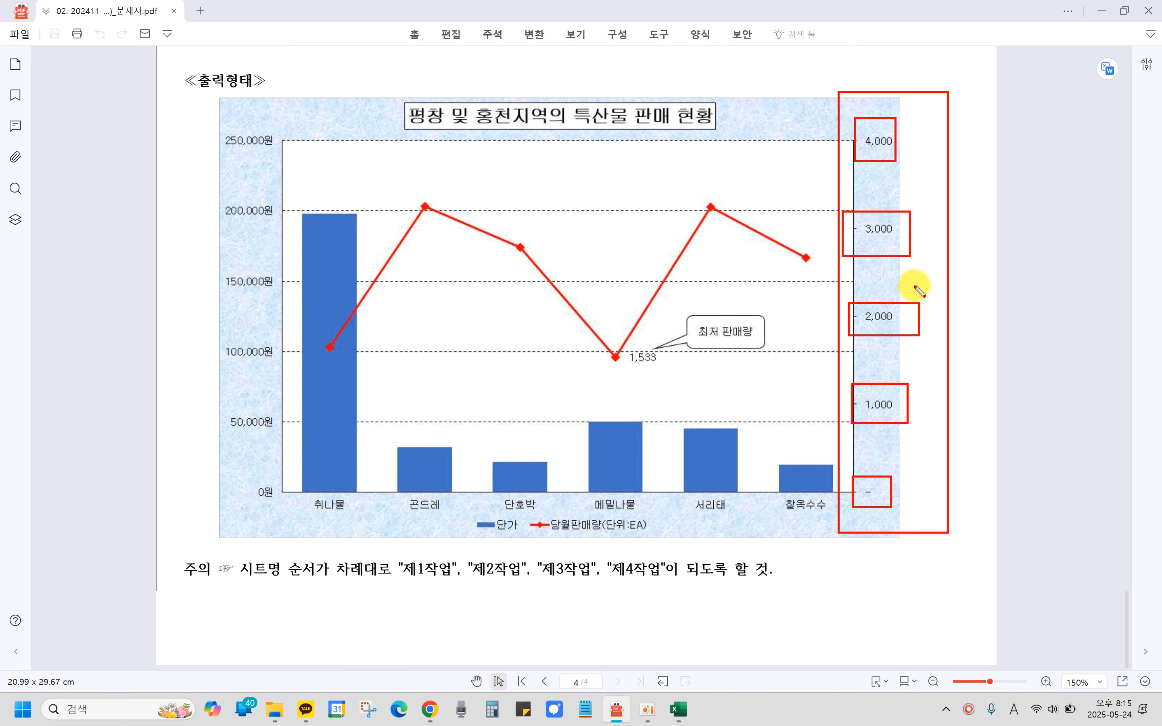
pyautogui.press('Escape')
pyautogui.scroll(4, 614, 243)
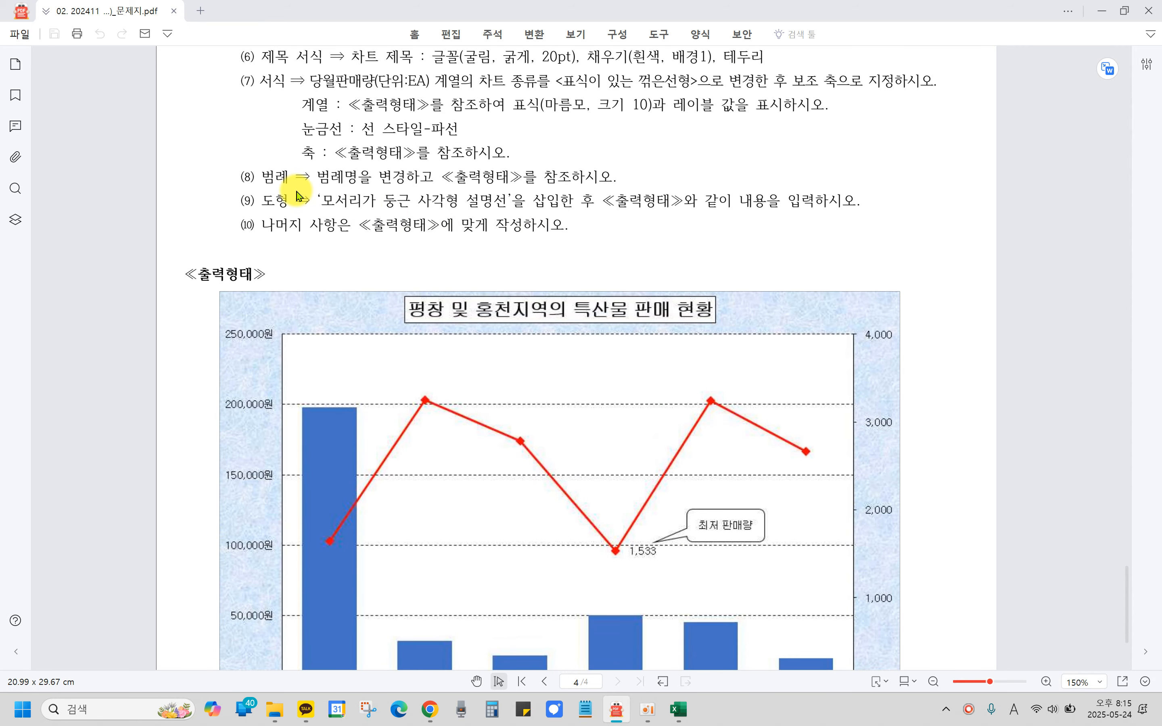
pyautogui.scroll(-1, 829, 376)
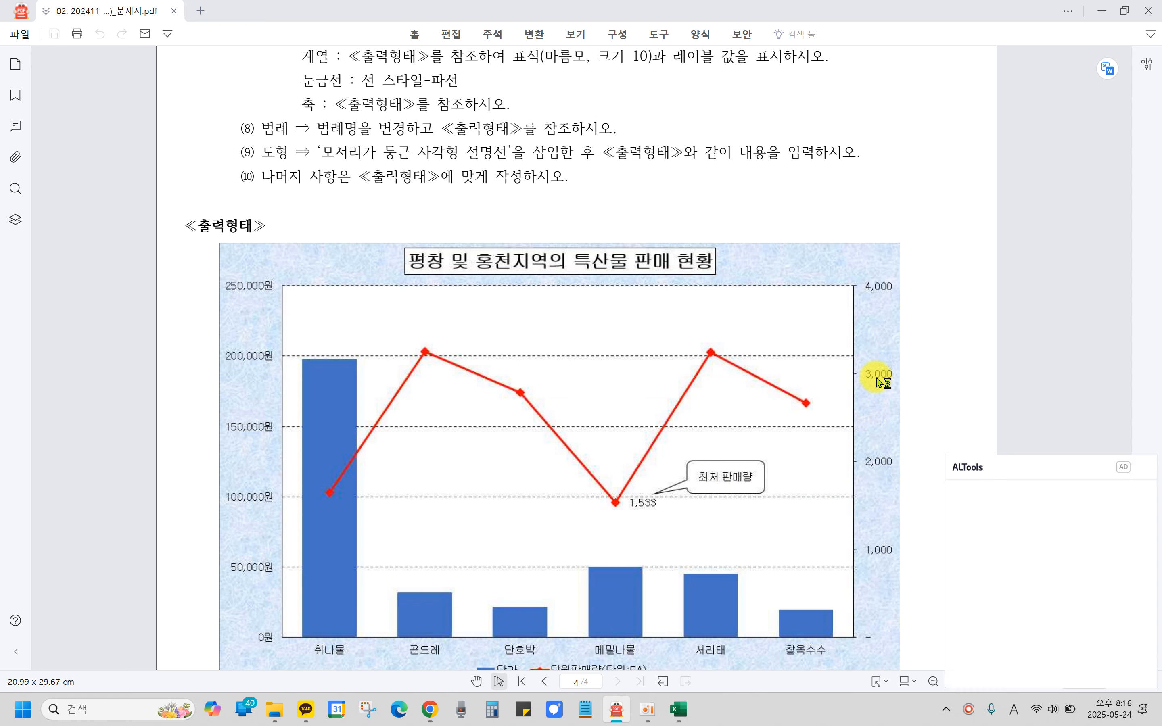
pyautogui.click(1145, 466)
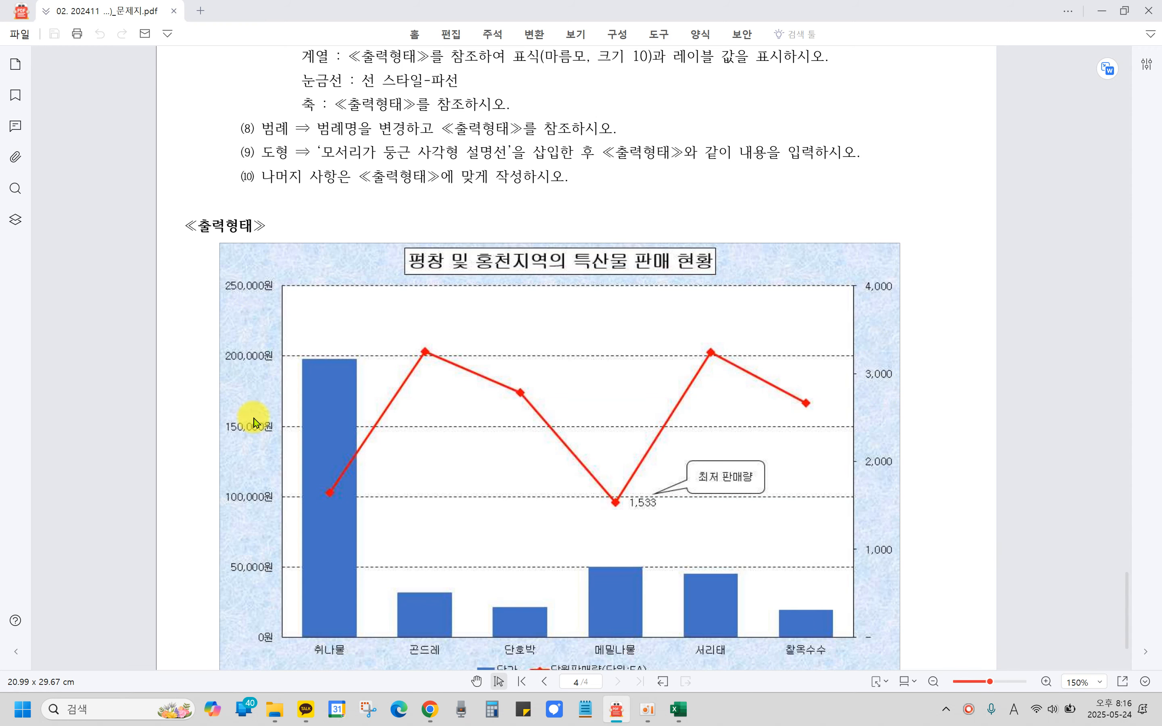
# Switch back to Excel and open the bounds and units settings for the chart's secondary value axis.
pyautogui.click(677, 709)
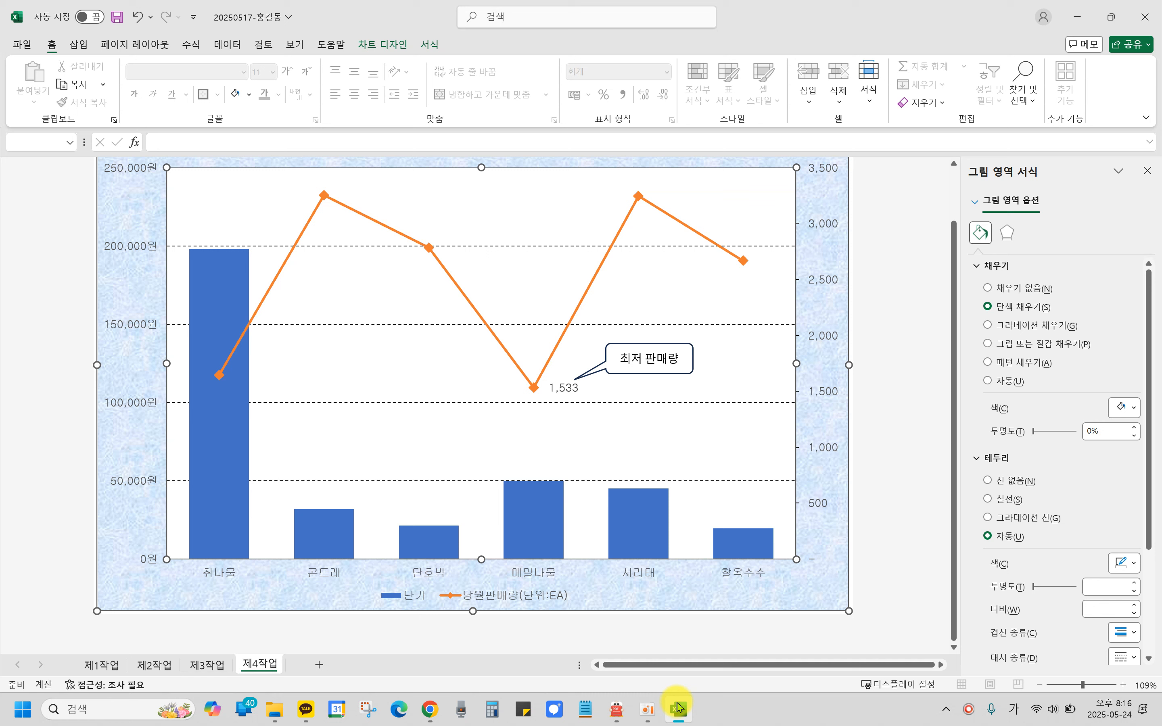
pyautogui.click(822, 336)
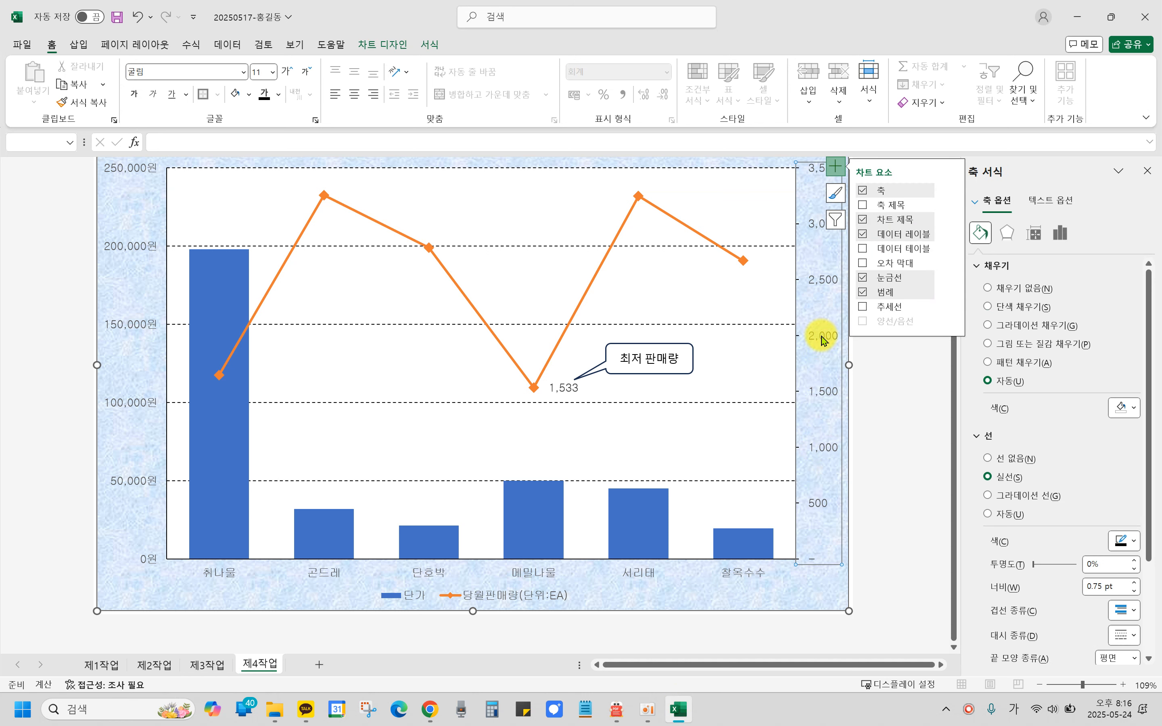
pyautogui.click(830, 163)
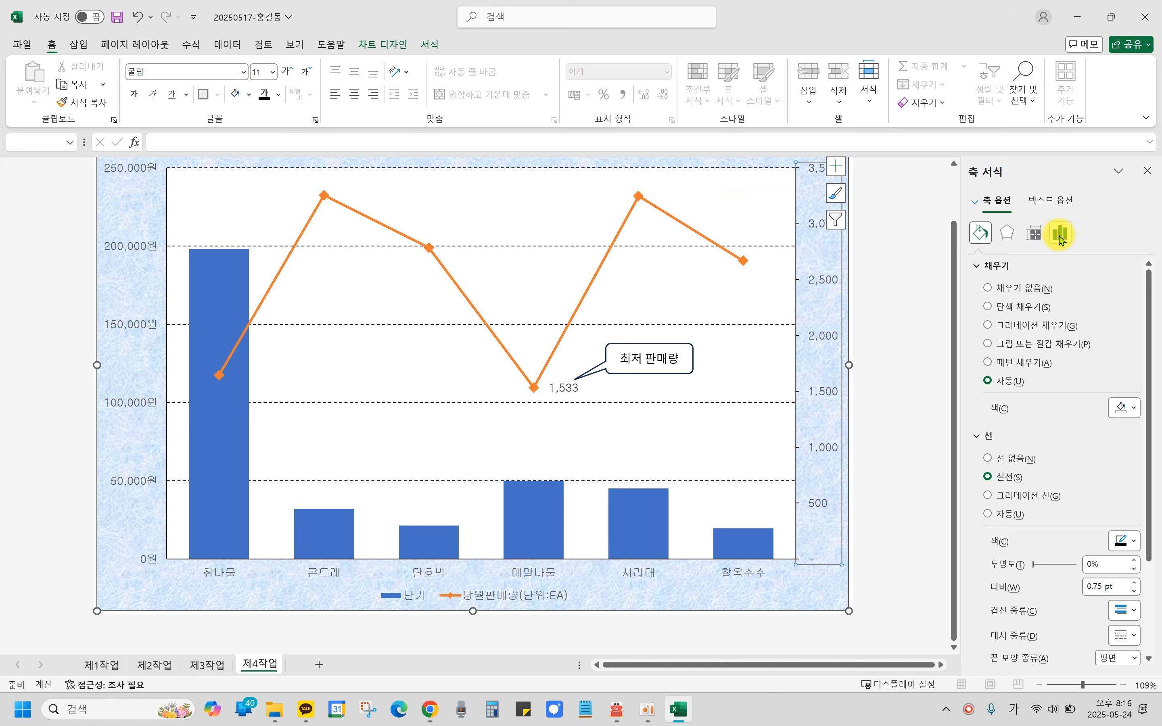
pyautogui.click(1061, 234)
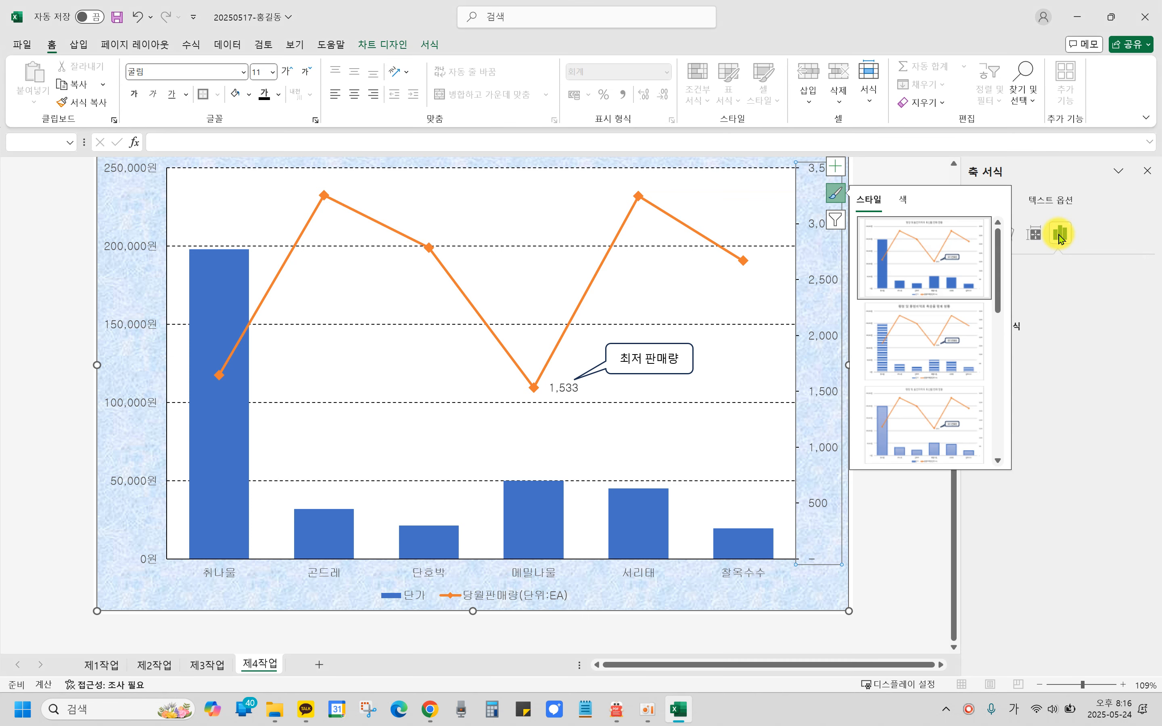
pyautogui.click(833, 167)
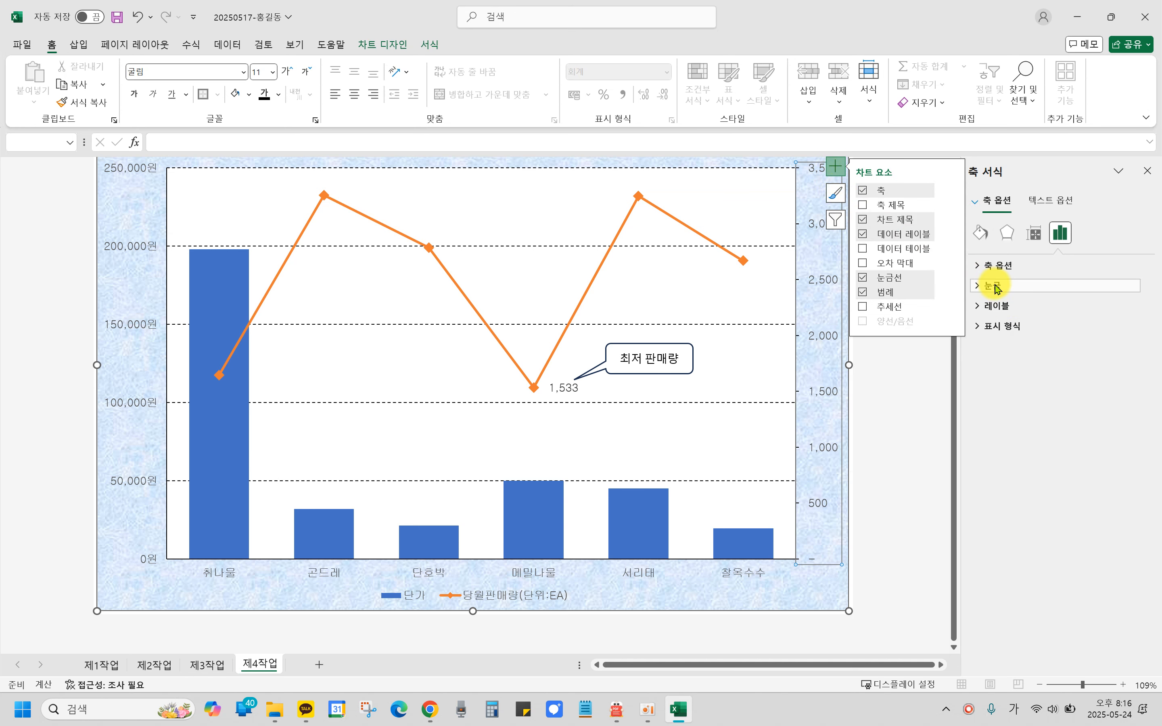
pyautogui.moveTo(810, 347); pyautogui.dragTo(839, 401)
pyautogui.moveTo(795, 439); pyautogui.dragTo(846, 458)
pyautogui.moveTo(831, 513); pyautogui.dragTo(834, 513)
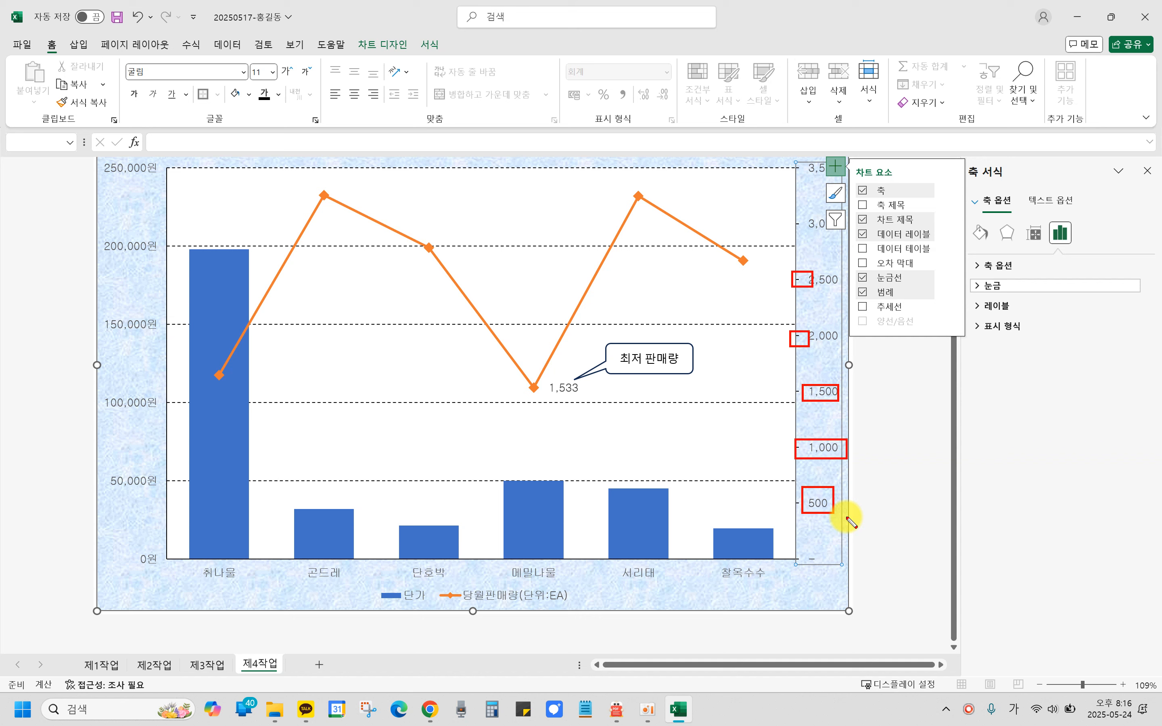
pyautogui.moveTo(966, 256); pyautogui.dragTo(1050, 280)
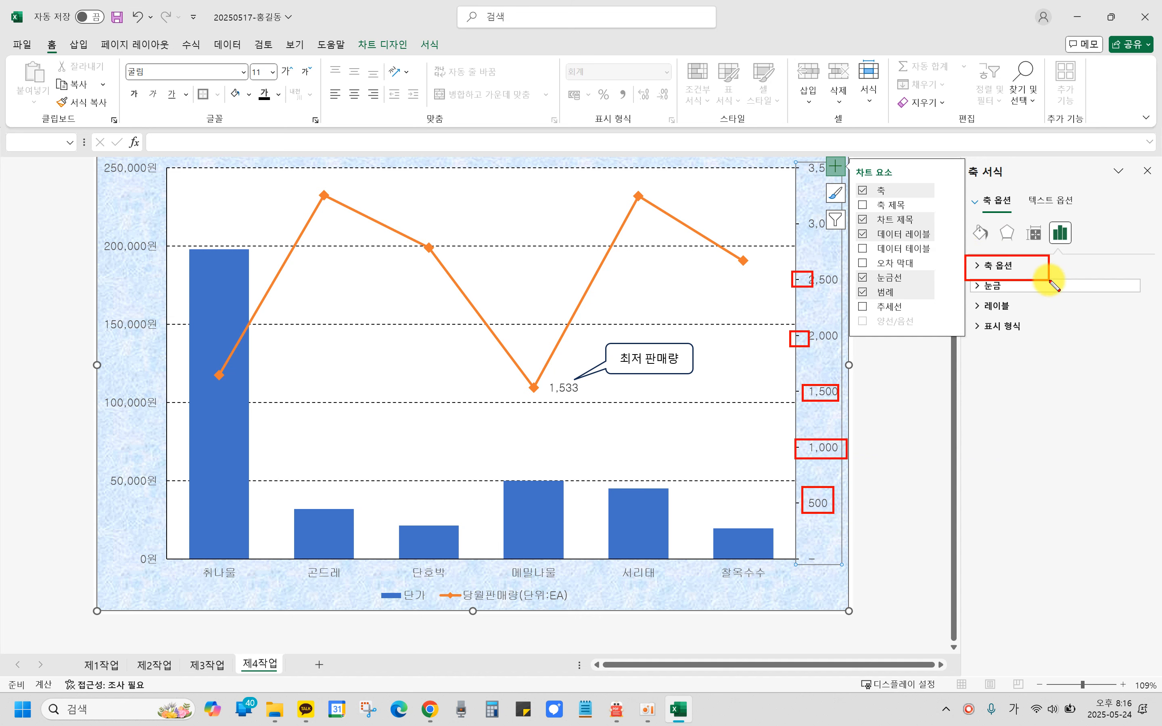
pyautogui.press('Escape')
pyautogui.click(978, 265)
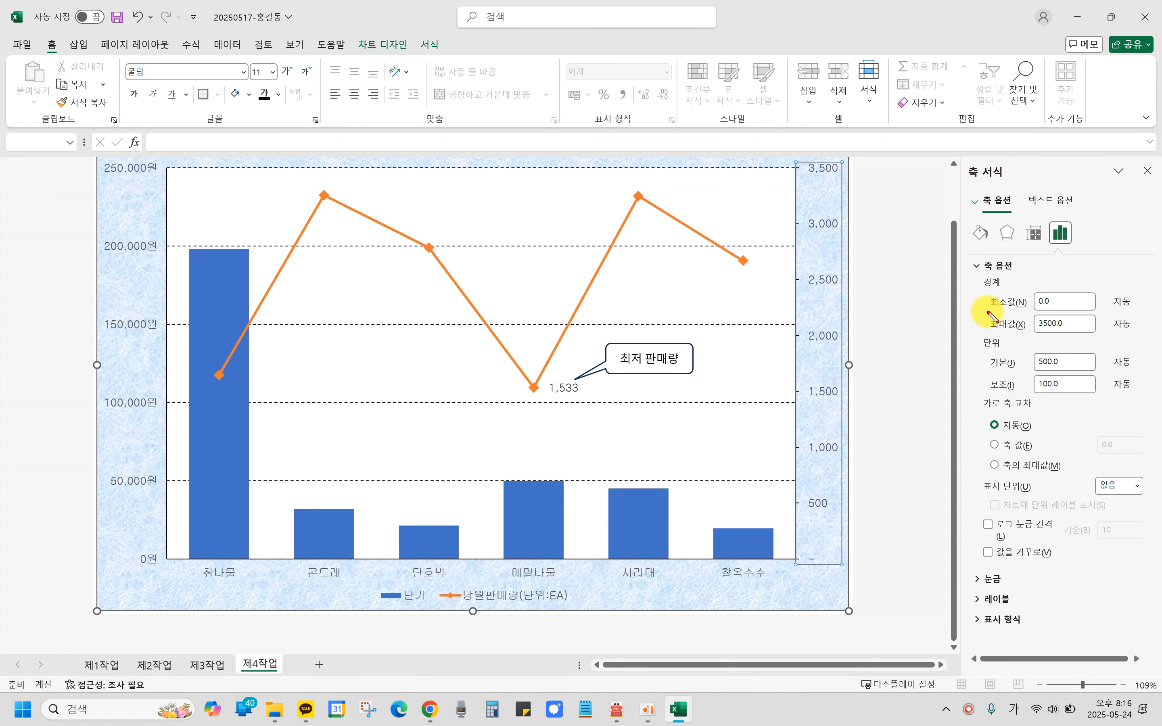
# Set the secondary value axis's maximum bound to 4000.
pyautogui.moveTo(978, 288)
pyautogui.mouseDown()
pyautogui.moveTo(1045, 315)
pyautogui.moveTo(1098, 316)
pyautogui.mouseUp()
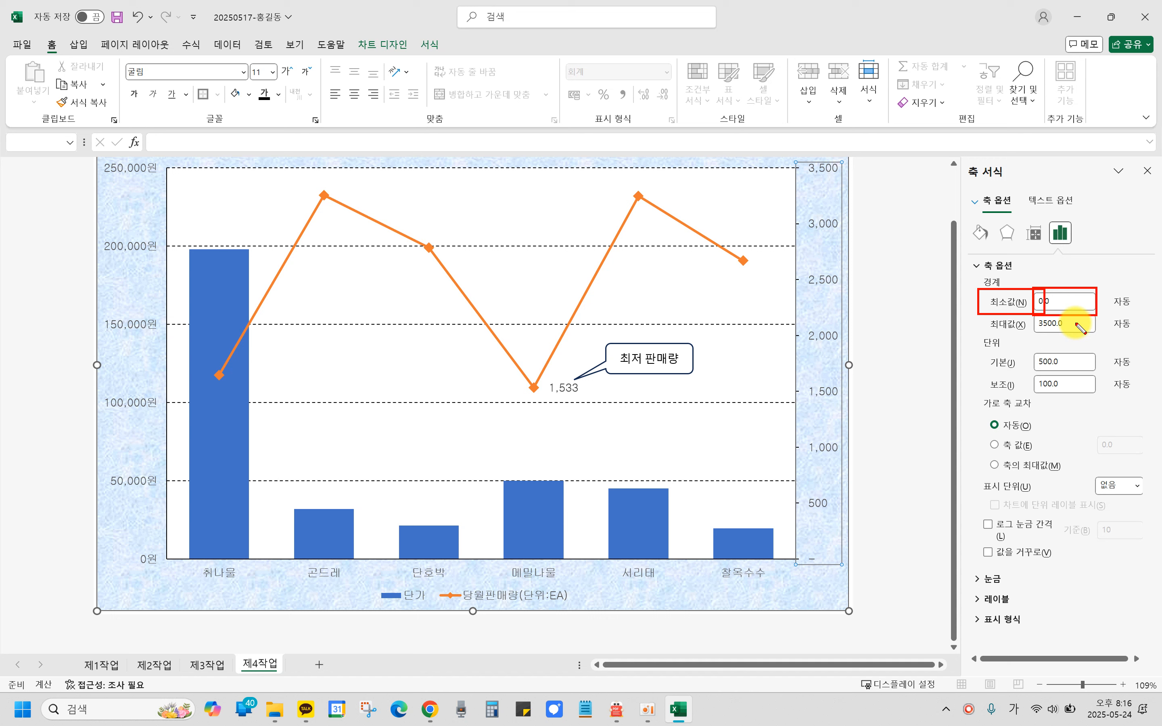
pyautogui.moveTo(968, 311)
pyautogui.mouseDown()
pyautogui.moveTo(1005, 345)
pyautogui.moveTo(1101, 335)
pyautogui.mouseUp()
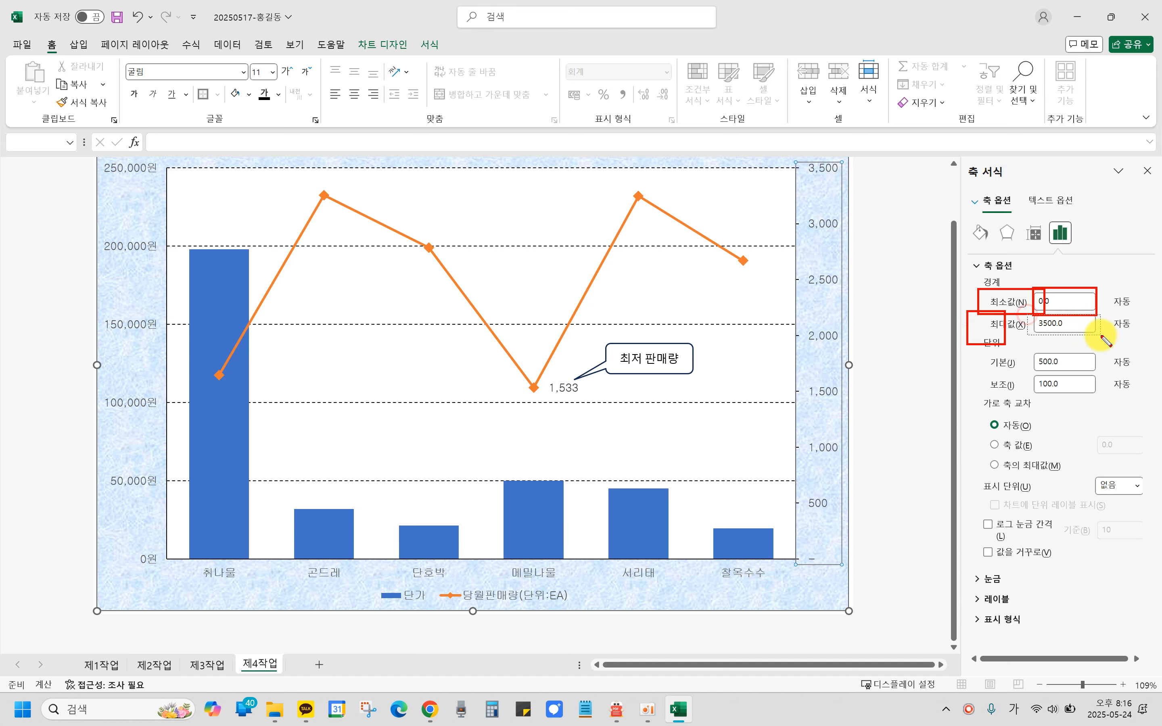
pyautogui.press('Escape')
pyautogui.moveTo(960, 313); pyautogui.dragTo(1114, 340)
pyautogui.click(965, 282)
pyautogui.moveTo(1006, 306); pyautogui.dragTo(1102, 310)
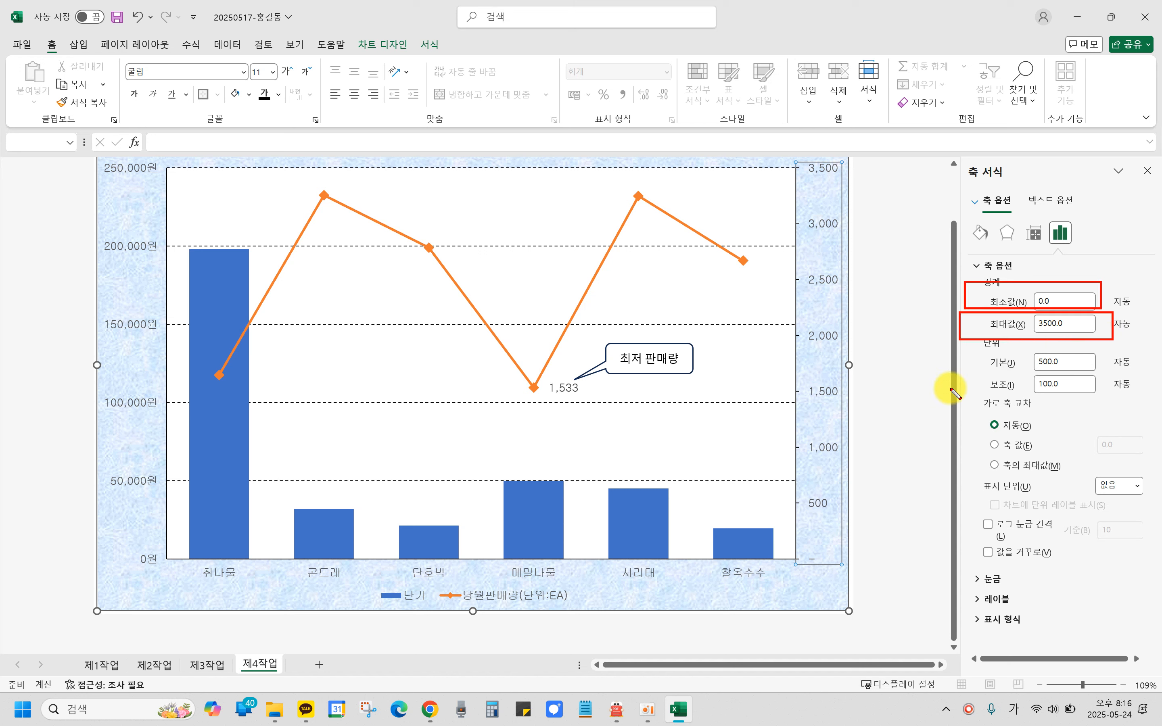
pyautogui.moveTo(786, 156); pyautogui.dragTo(869, 187)
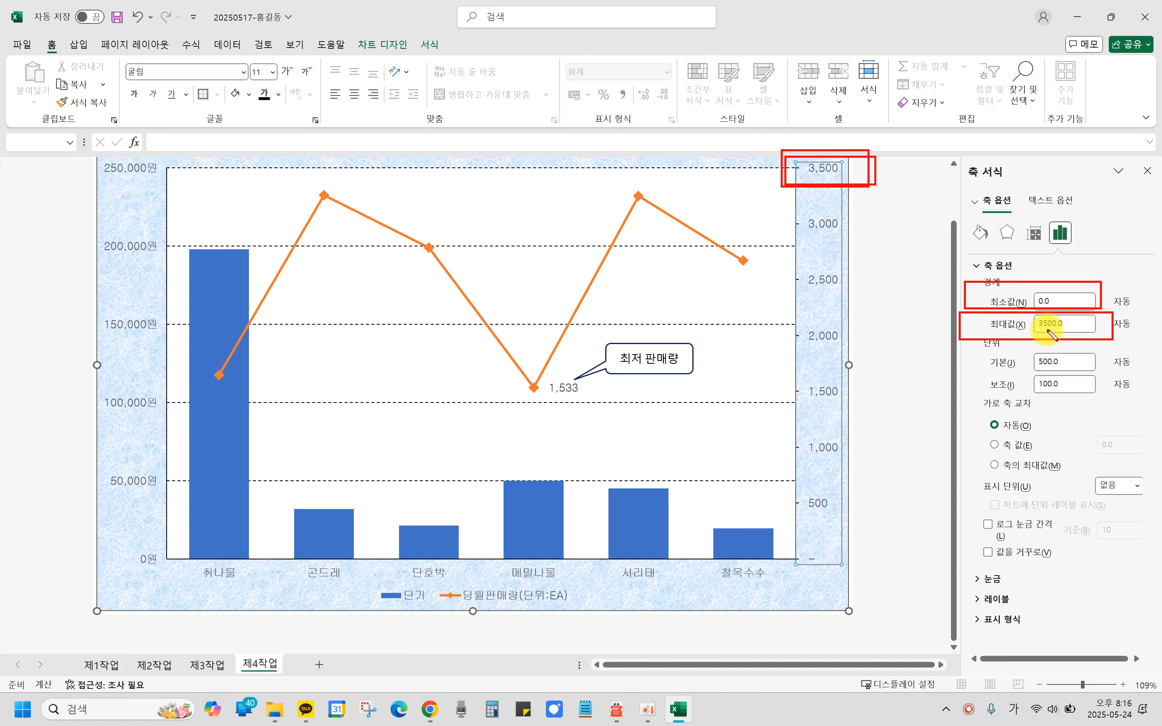
pyautogui.press('Escape')
pyautogui.moveTo(1077, 324); pyautogui.dragTo(997, 320)
pyautogui.write('40')
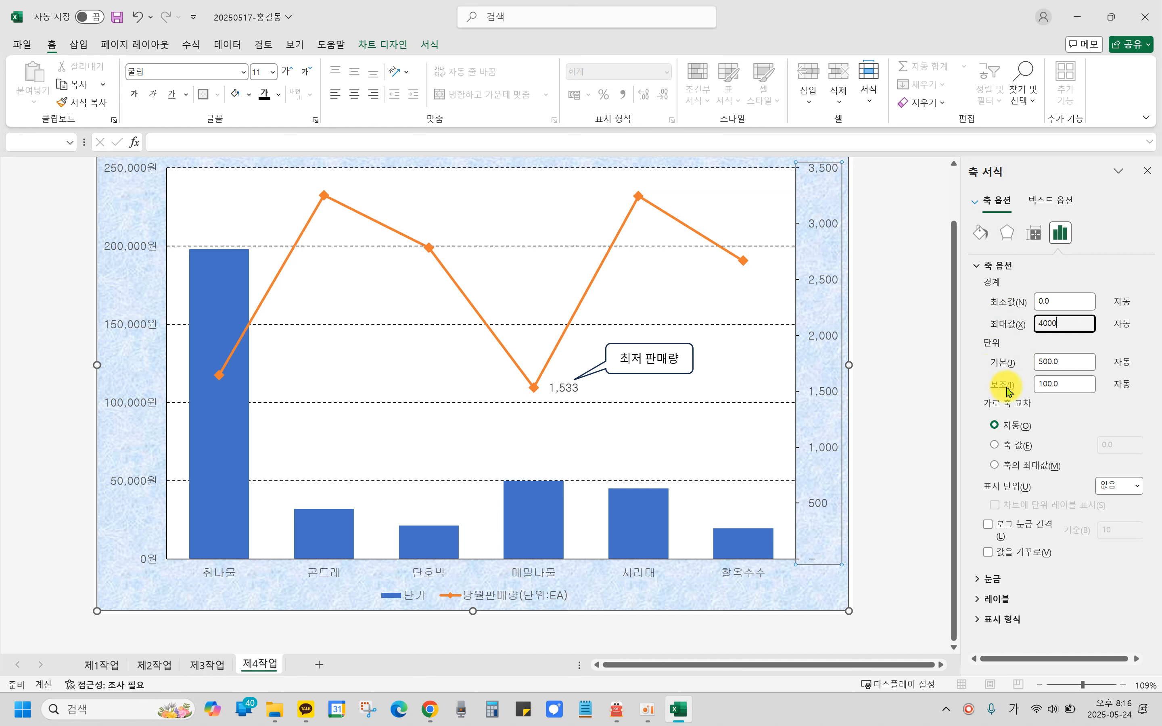
# Set the secondary value axis's major unit to 1000 and apply it.
pyautogui.moveTo(980, 352); pyautogui.dragTo(1028, 376)
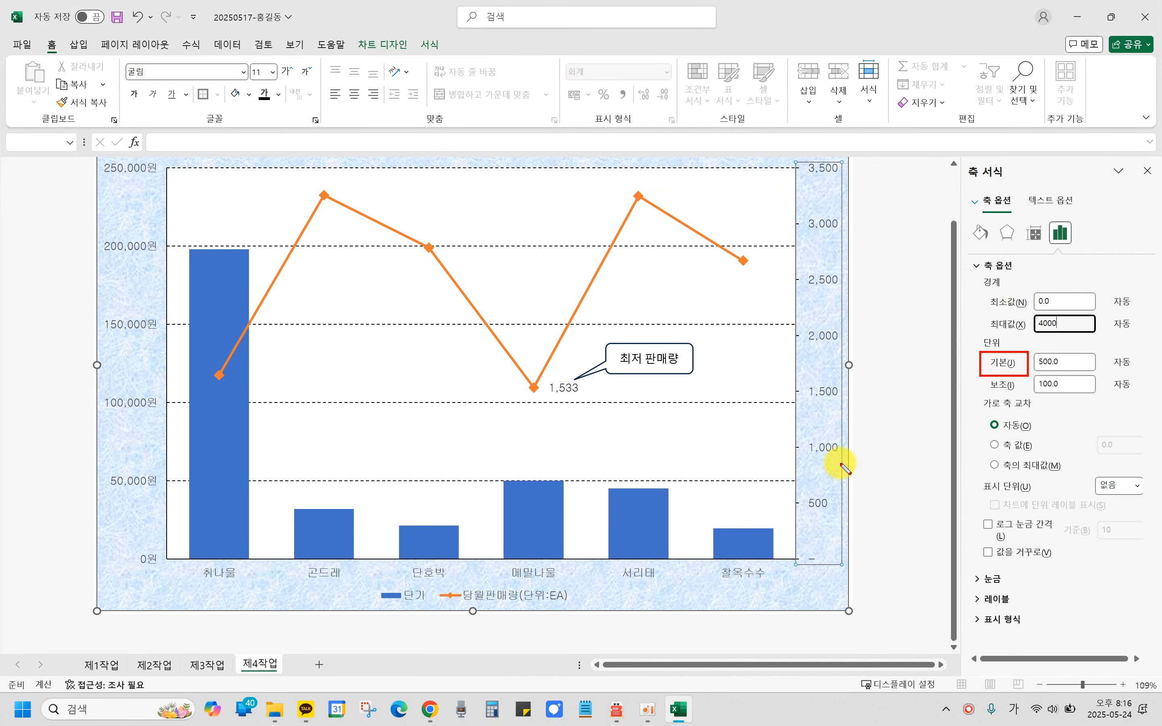
pyautogui.moveTo(841, 384); pyautogui.dragTo(848, 446)
pyautogui.moveTo(836, 524); pyautogui.dragTo(844, 505)
pyautogui.moveTo(811, 426); pyautogui.dragTo(835, 433)
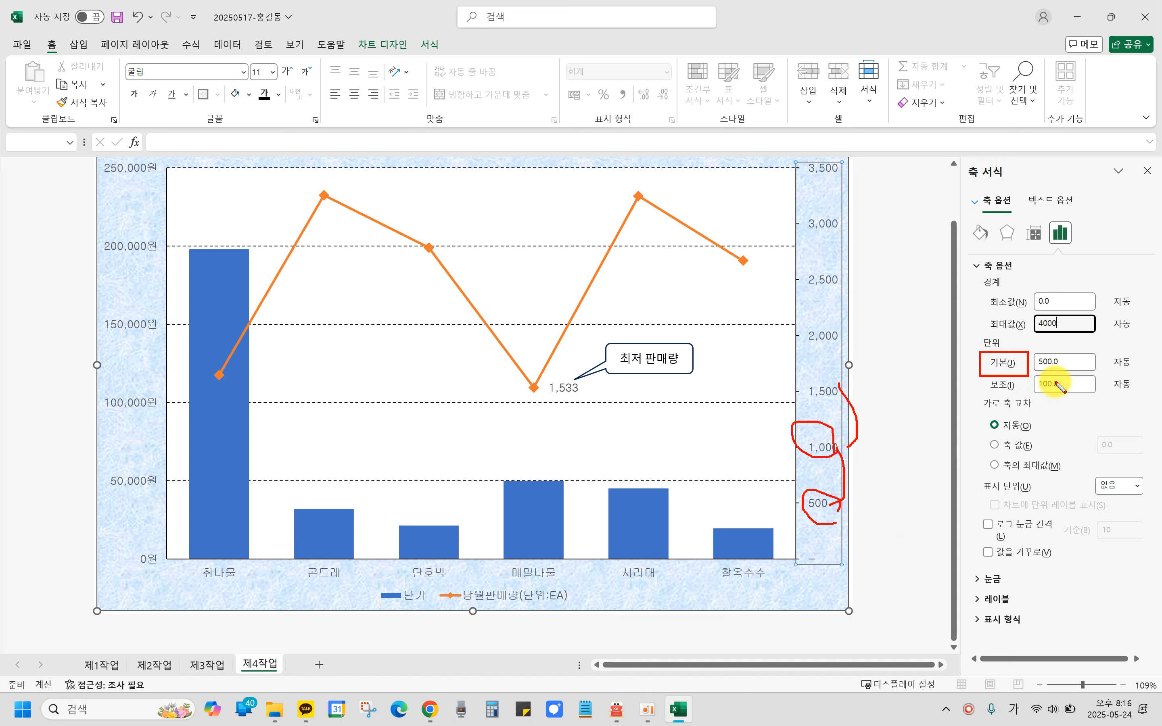
pyautogui.moveTo(1025, 373)
pyautogui.mouseDown()
pyautogui.moveTo(1040, 340)
pyautogui.moveTo(1076, 370)
pyautogui.mouseUp()
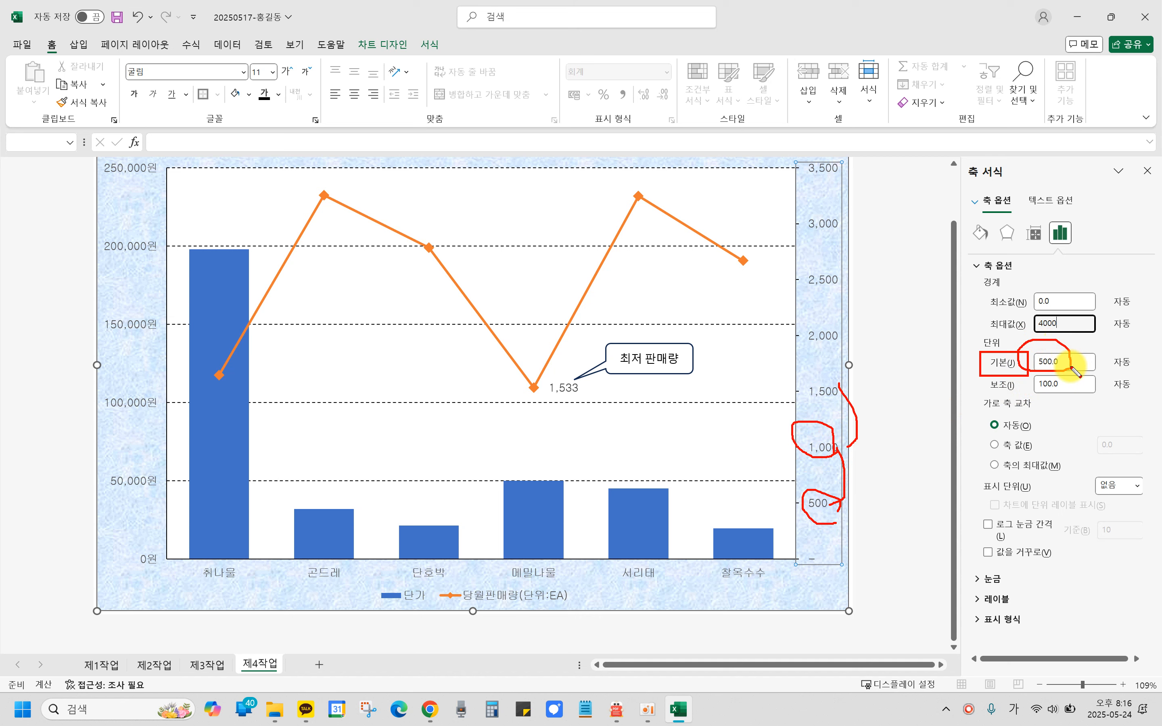
pyautogui.moveTo(865, 495)
pyautogui.mouseDown()
pyautogui.moveTo(866, 524)
pyautogui.moveTo(903, 520)
pyautogui.moveTo(919, 506)
pyautogui.moveTo(907, 495)
pyautogui.mouseUp()
pyautogui.press('Escape')
pyautogui.moveTo(1069, 362); pyautogui.dragTo(999, 373)
pyautogui.write('100')
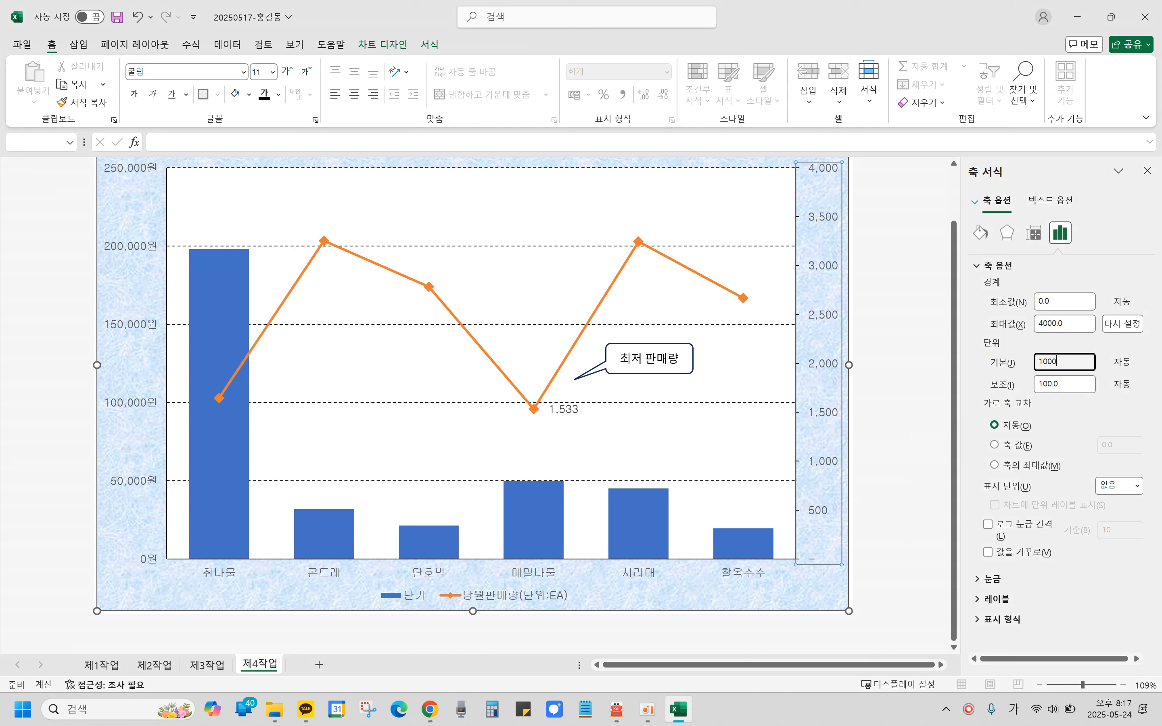
pyautogui.click(1076, 389)
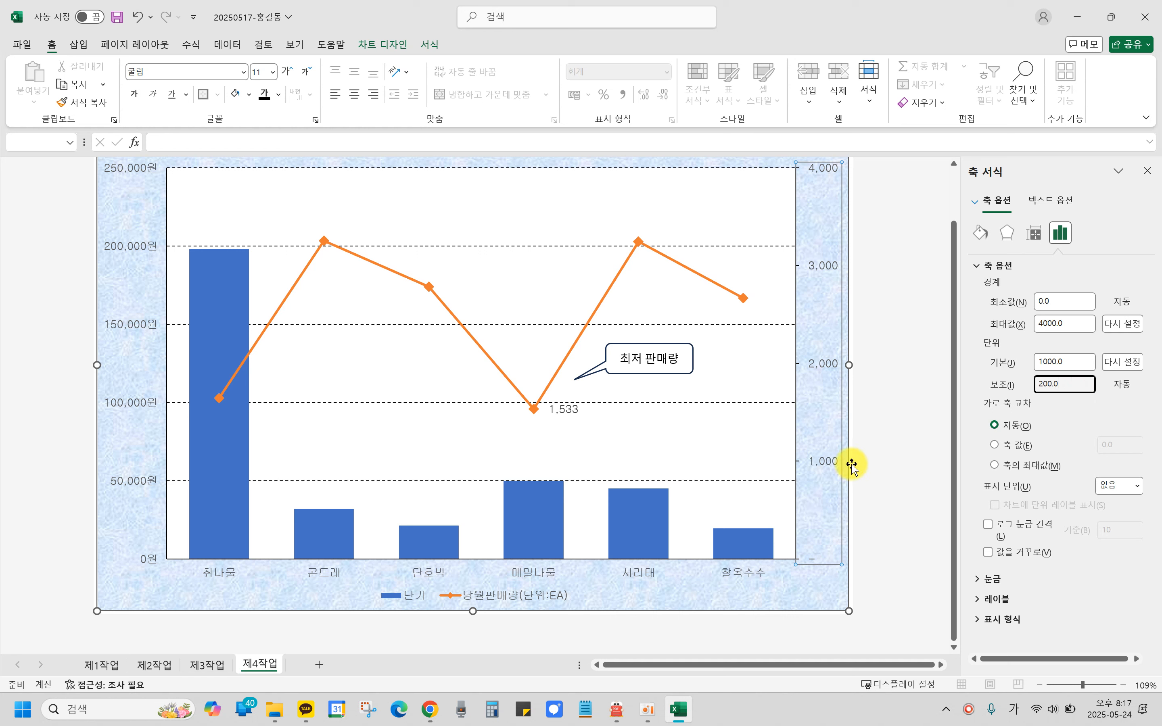
# Review the secondary axis's minimum, maximum and major unit settings against the labels and their interval on the chart.
pyautogui.click(1073, 383)
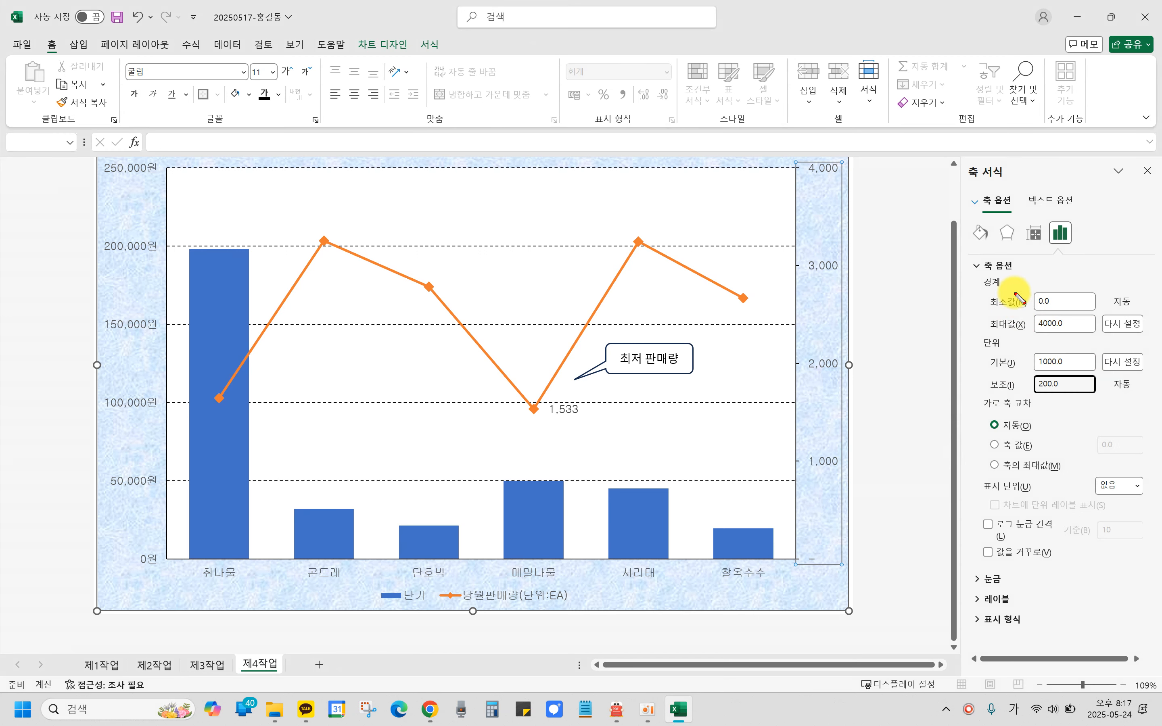
pyautogui.moveTo(972, 313)
pyautogui.mouseDown()
pyautogui.moveTo(1057, 337)
pyautogui.moveTo(1094, 331)
pyautogui.mouseUp()
pyautogui.moveTo(975, 350)
pyautogui.mouseDown()
pyautogui.moveTo(1018, 373)
pyautogui.moveTo(1094, 378)
pyautogui.mouseUp()
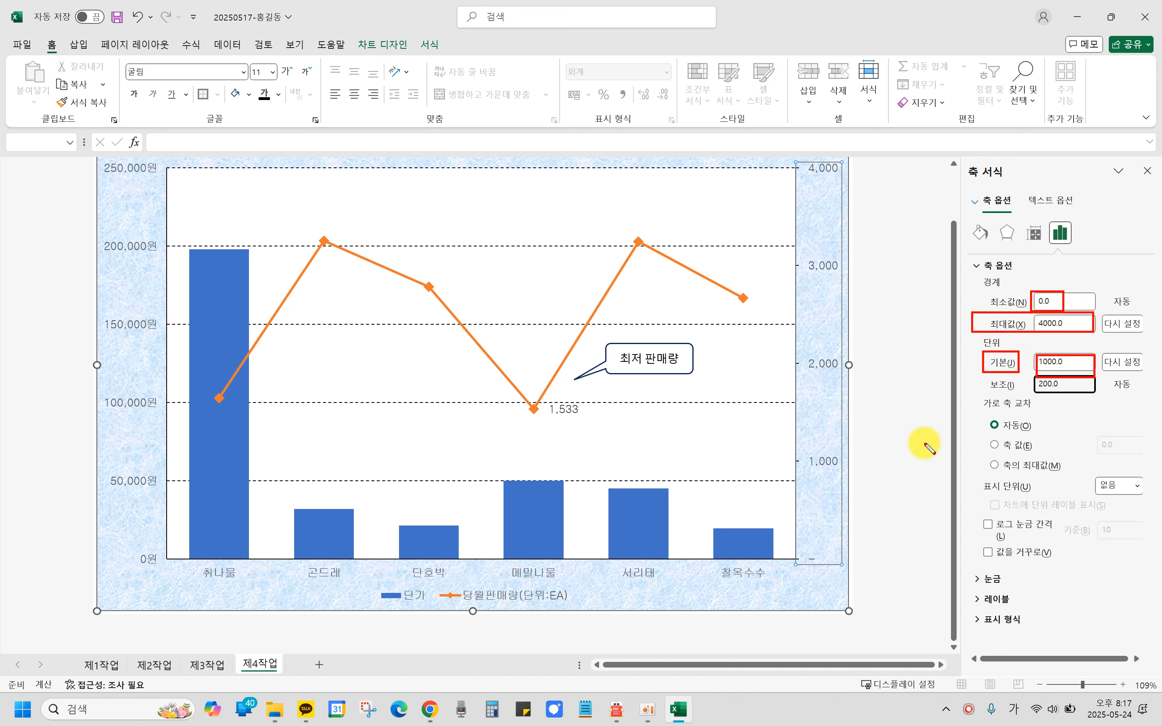
pyautogui.moveTo(778, 149)
pyautogui.mouseDown()
pyautogui.moveTo(848, 179)
pyautogui.moveTo(781, 151)
pyautogui.mouseUp()
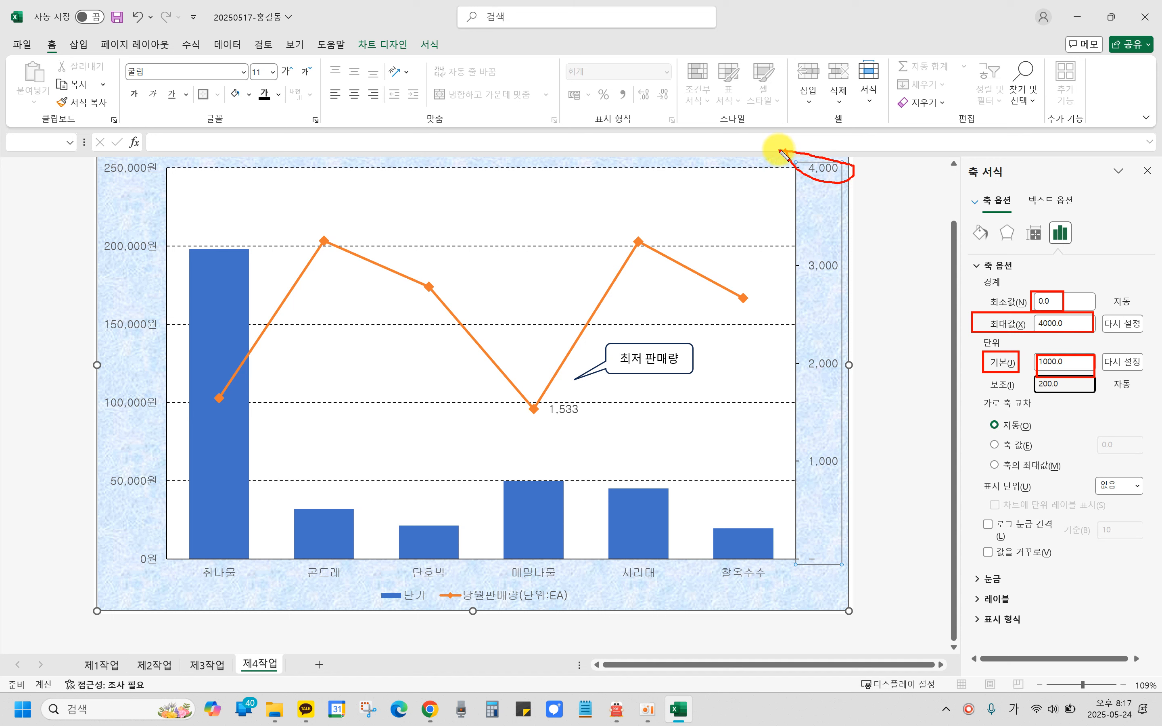
pyautogui.moveTo(855, 204)
pyautogui.mouseDown()
pyautogui.moveTo(846, 281)
pyautogui.moveTo(860, 363)
pyautogui.mouseUp()
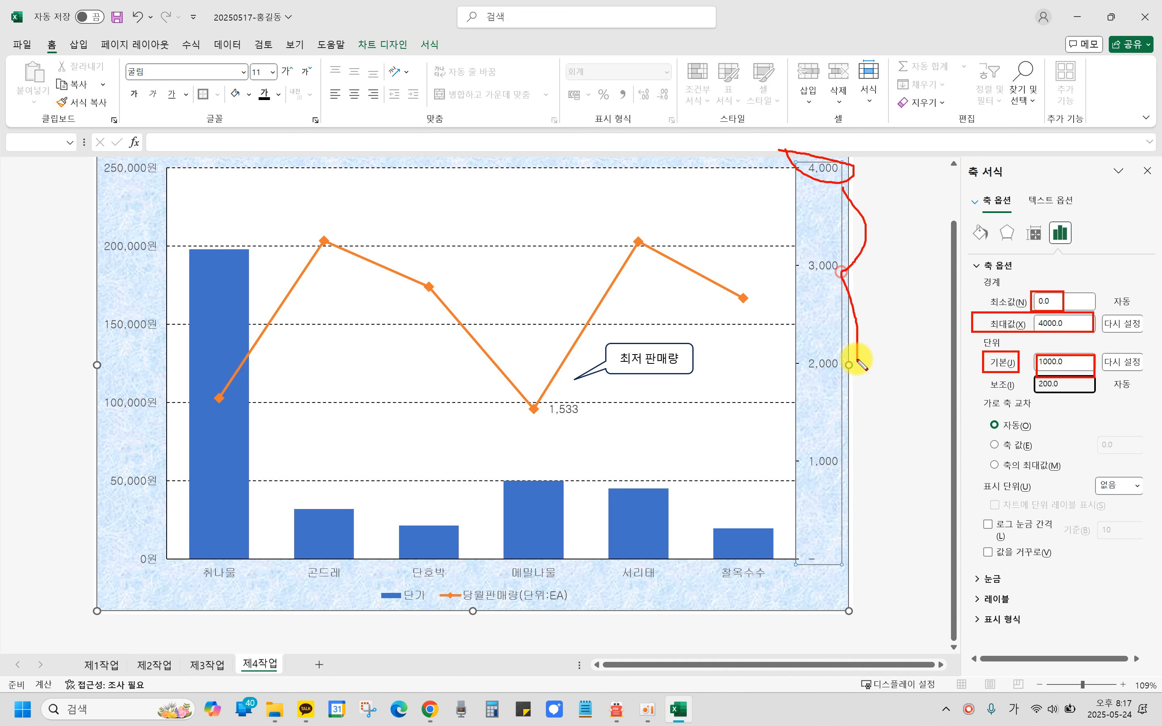
pyautogui.moveTo(835, 421); pyautogui.dragTo(836, 402)
pyautogui.moveTo(858, 399); pyautogui.dragTo(870, 403)
pyautogui.moveTo(890, 397); pyautogui.dragTo(906, 395)
pyautogui.press('Escape')
pyautogui.moveTo(1065, 319)
pyautogui.mouseDown()
pyautogui.moveTo(1018, 303)
pyautogui.moveTo(1045, 289)
pyautogui.moveTo(1064, 337)
pyautogui.moveTo(1077, 322)
pyautogui.mouseUp()
pyautogui.moveTo(1074, 371)
pyautogui.mouseDown()
pyautogui.moveTo(1064, 378)
pyautogui.moveTo(1071, 362)
pyautogui.mouseUp()
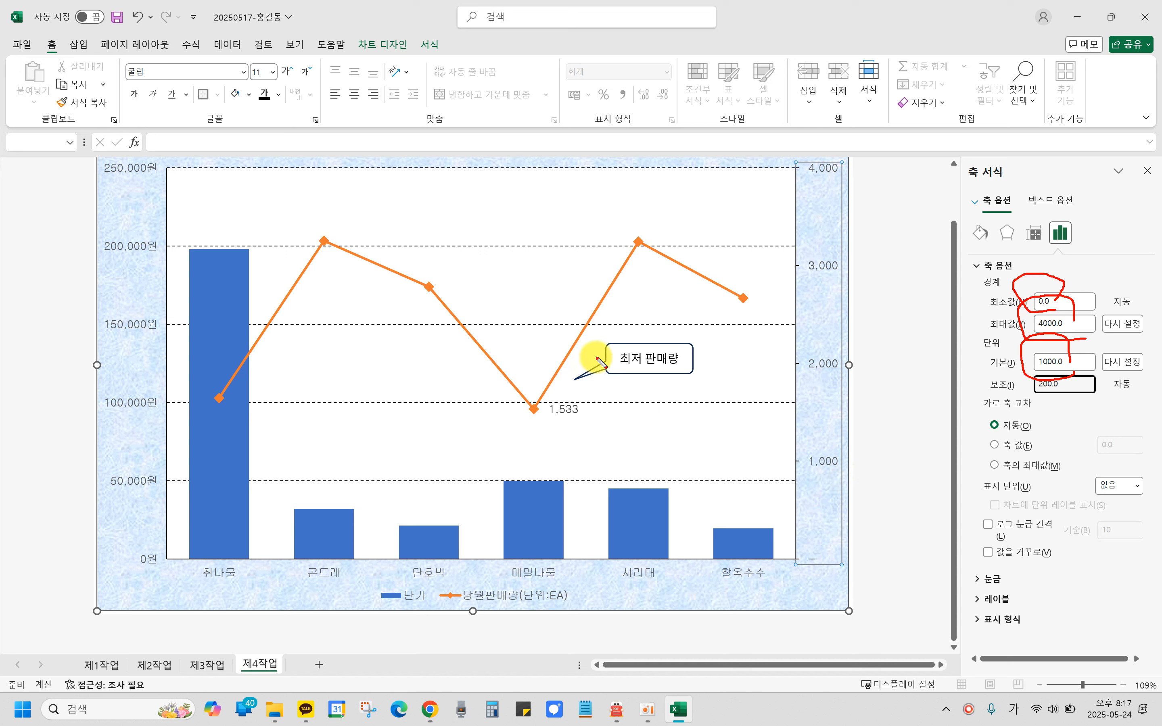
# Move the 최저 판매량 callout slightly down so its tail points at the 메밀나물 data label, then deselect it.
pyautogui.moveTo(576, 337); pyautogui.dragTo(714, 388)
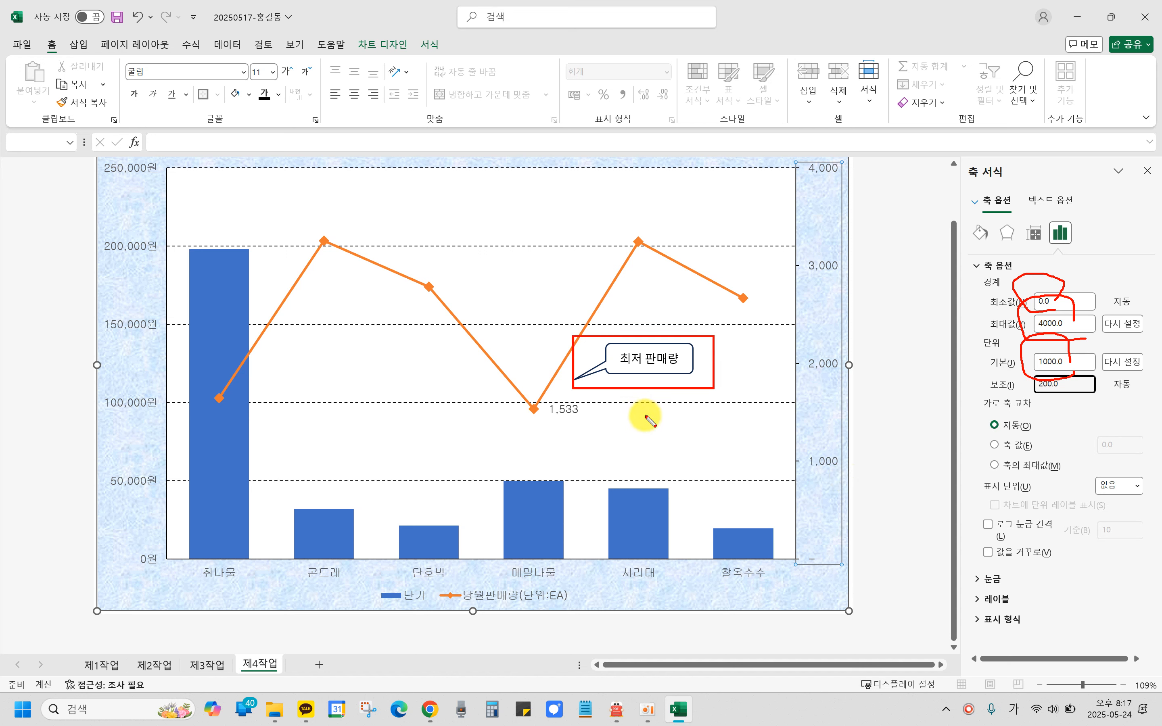
pyautogui.moveTo(603, 403); pyautogui.dragTo(703, 403)
pyautogui.moveTo(582, 325); pyautogui.dragTo(664, 324)
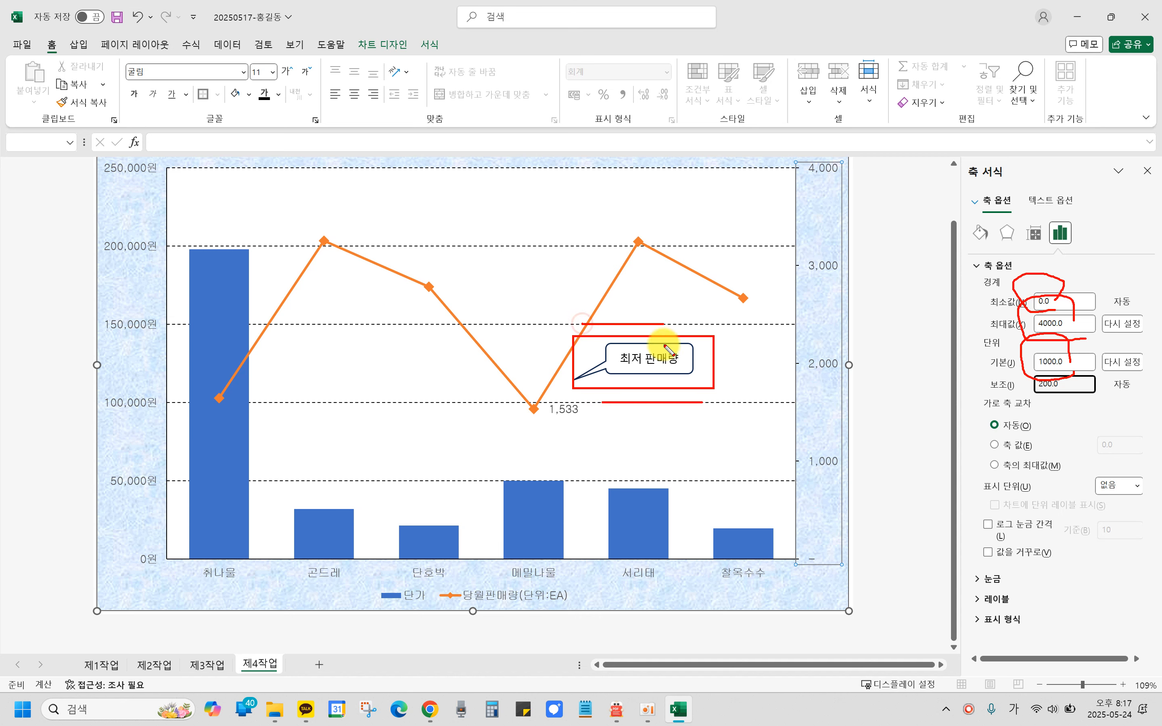
pyautogui.press('Escape')
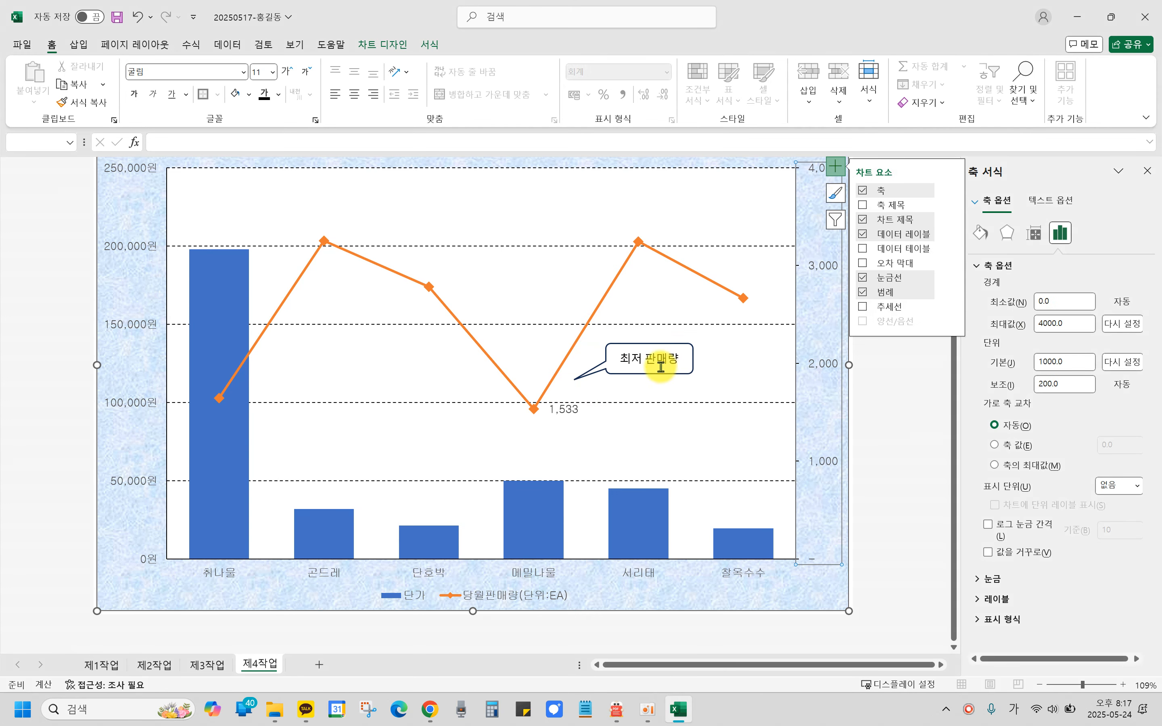
pyautogui.moveTo(659, 374); pyautogui.dragTo(657, 394)
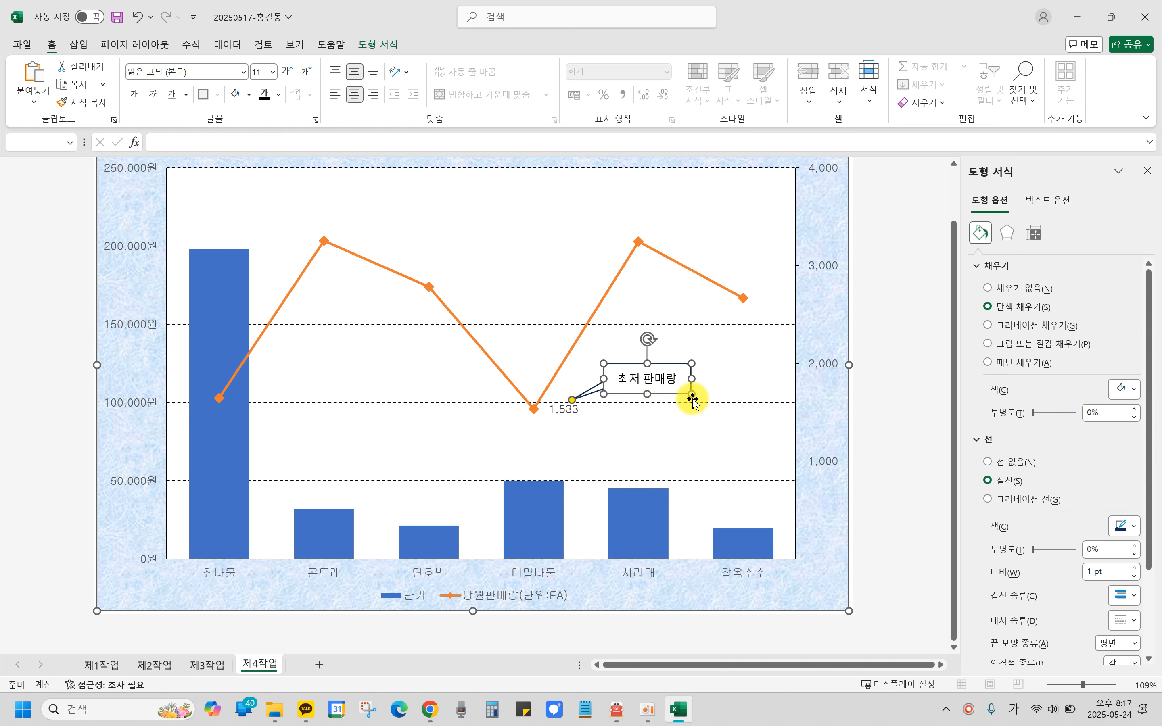
pyautogui.click(736, 370)
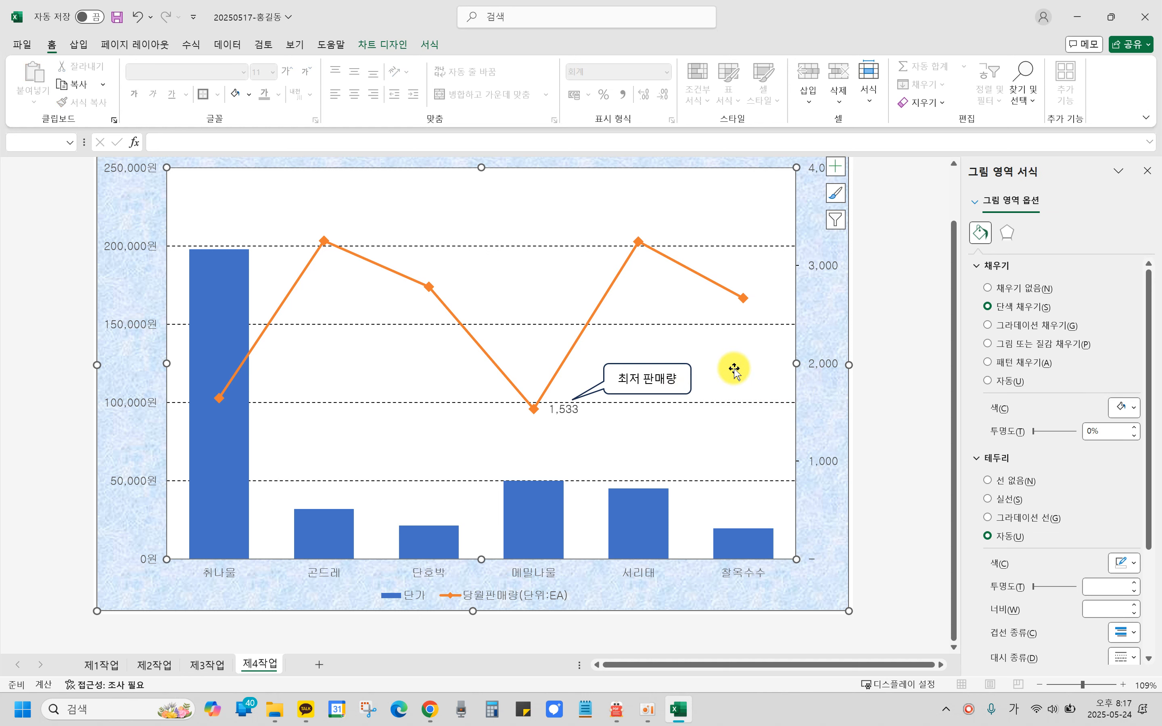
pyautogui.click(761, 369)
# Deselect the chart, look over its full layout, and save the workbook.
pyautogui.scroll(1, 763, 370)
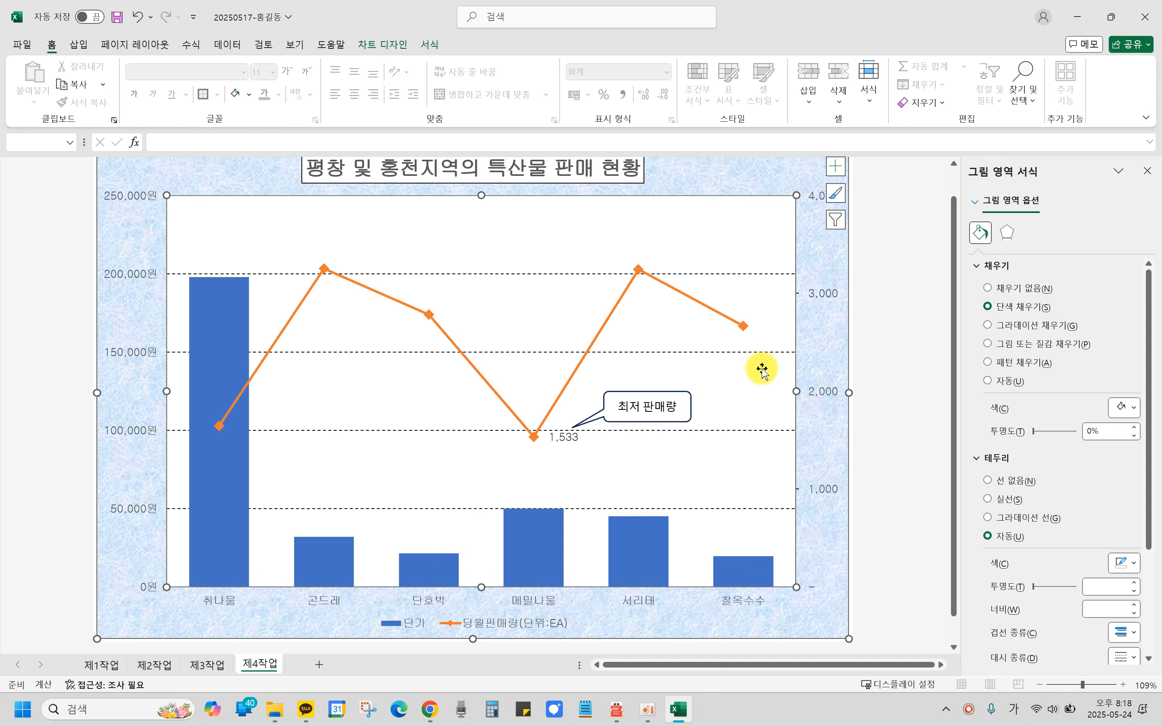
pyautogui.scroll(1, 763, 370)
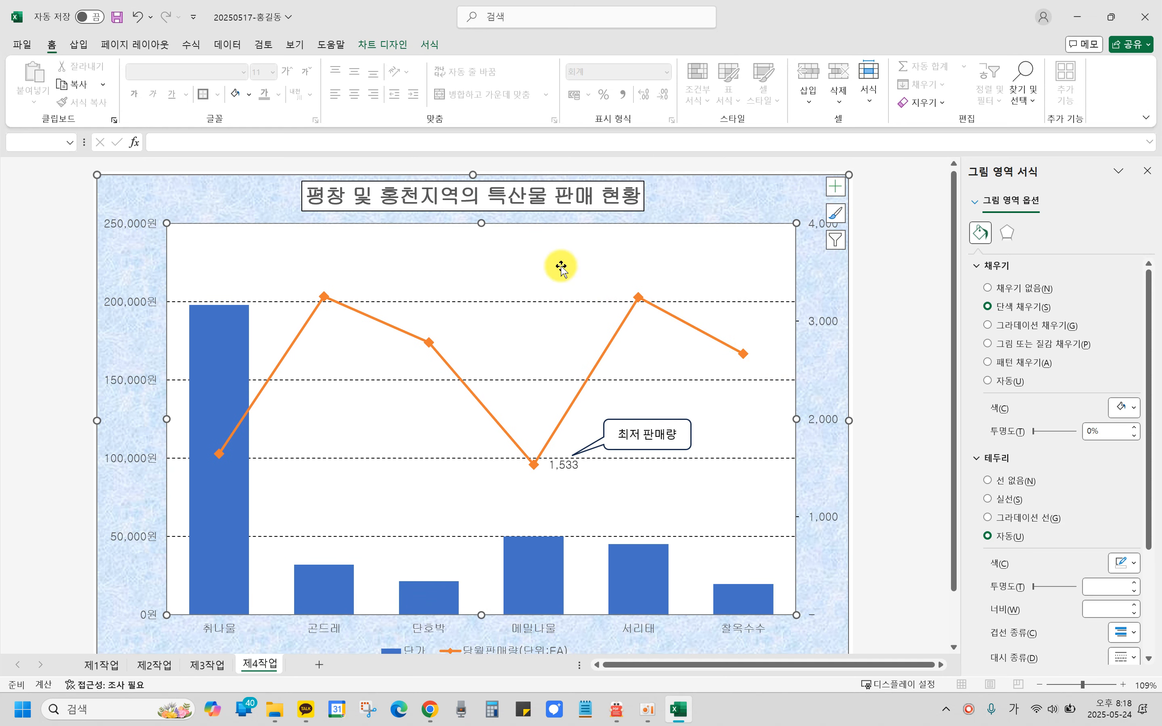
pyautogui.click(896, 254)
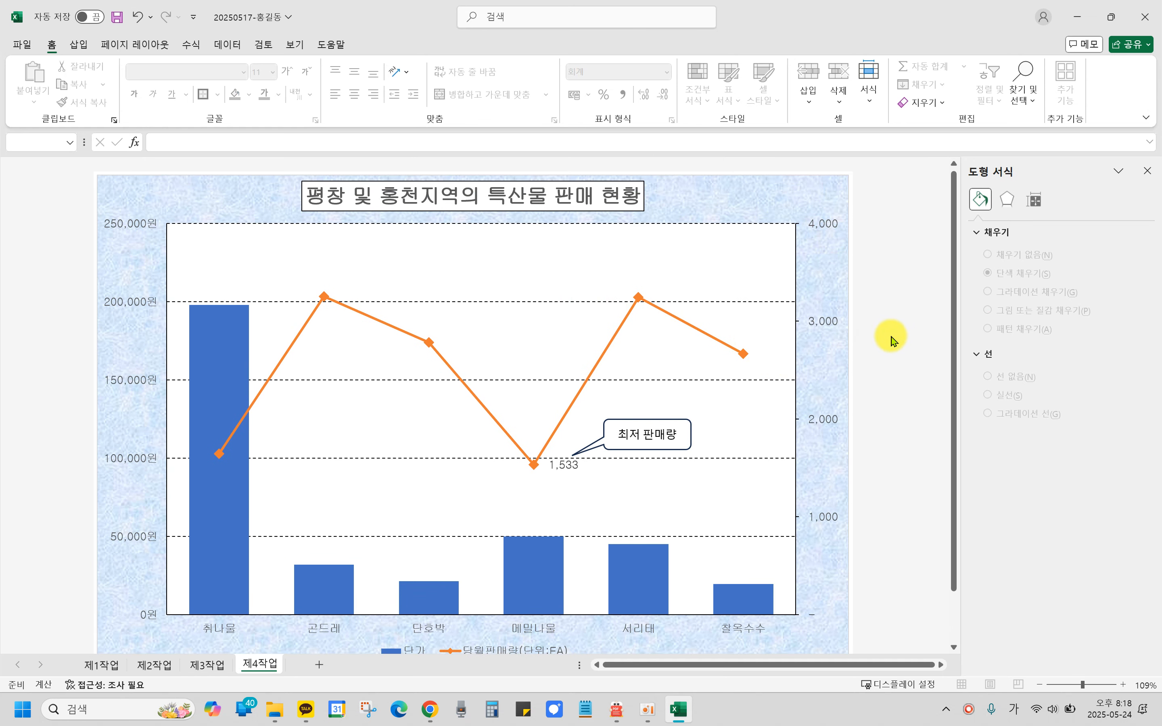
pyautogui.scroll(-1, 894, 341)
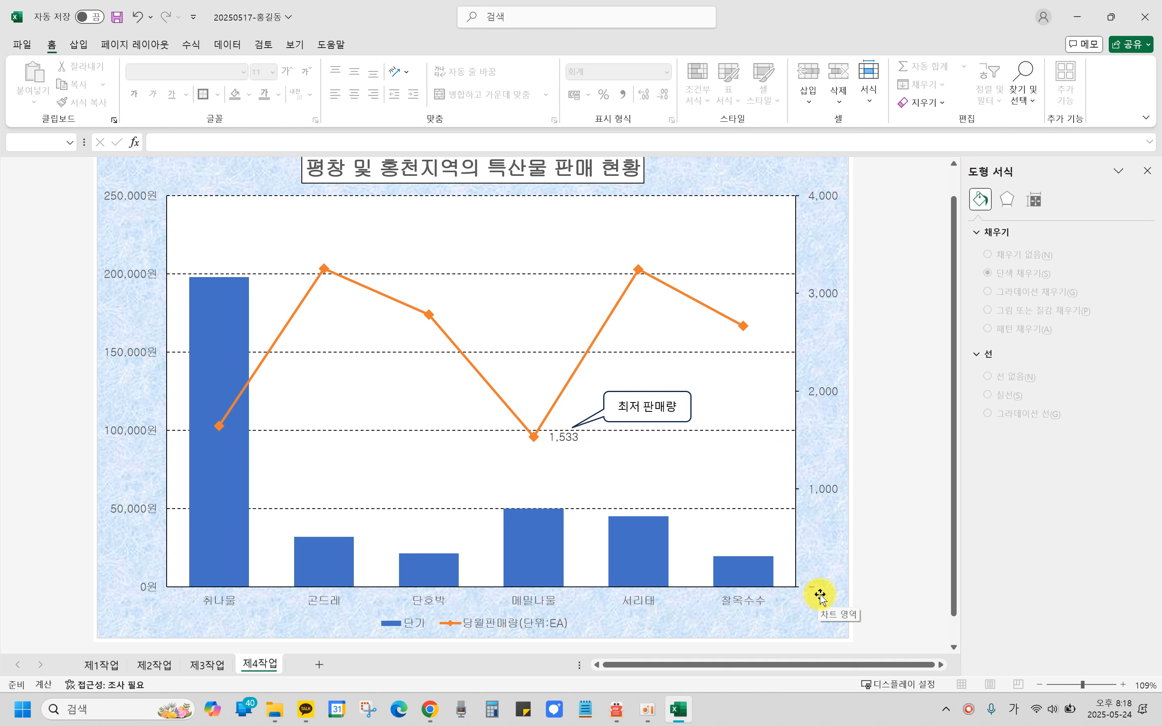
pyautogui.scroll(1, 829, 307)
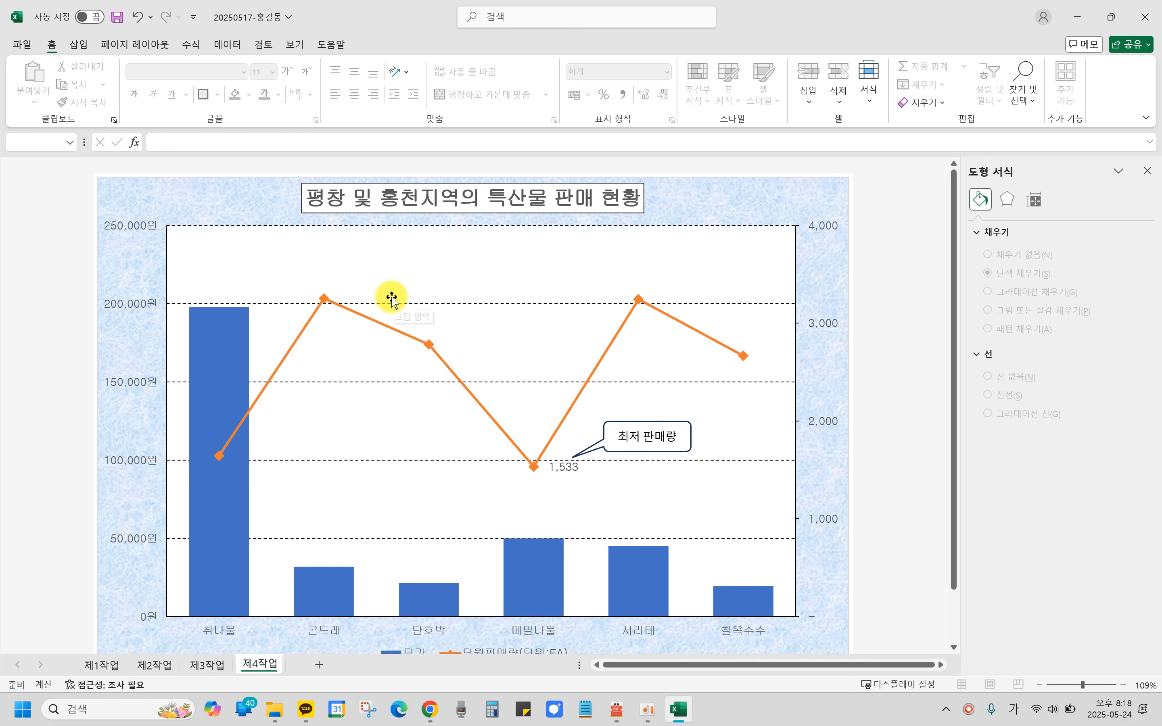
pyautogui.click(117, 18)
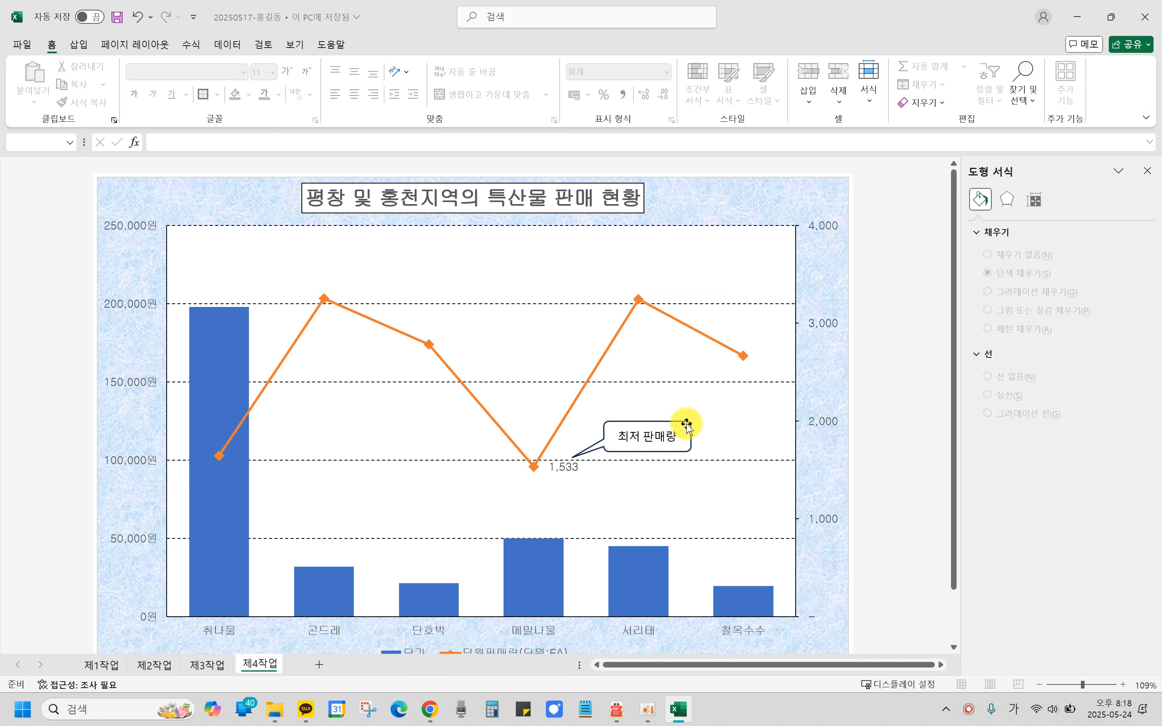
# Switch to the PDF exam sheet and check the callout and remaining requirements, the sample chart and its secondary axis.
pyautogui.click(624, 714)
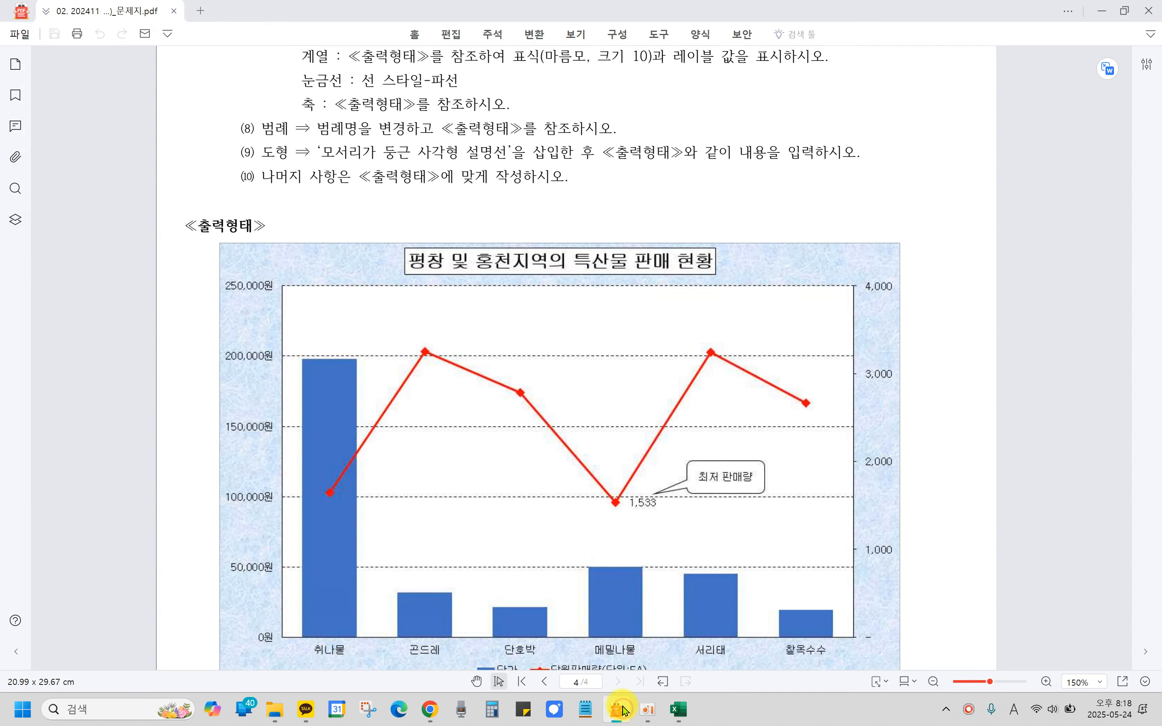
pyautogui.moveTo(263, 152); pyautogui.dragTo(897, 159)
pyautogui.click(896, 158)
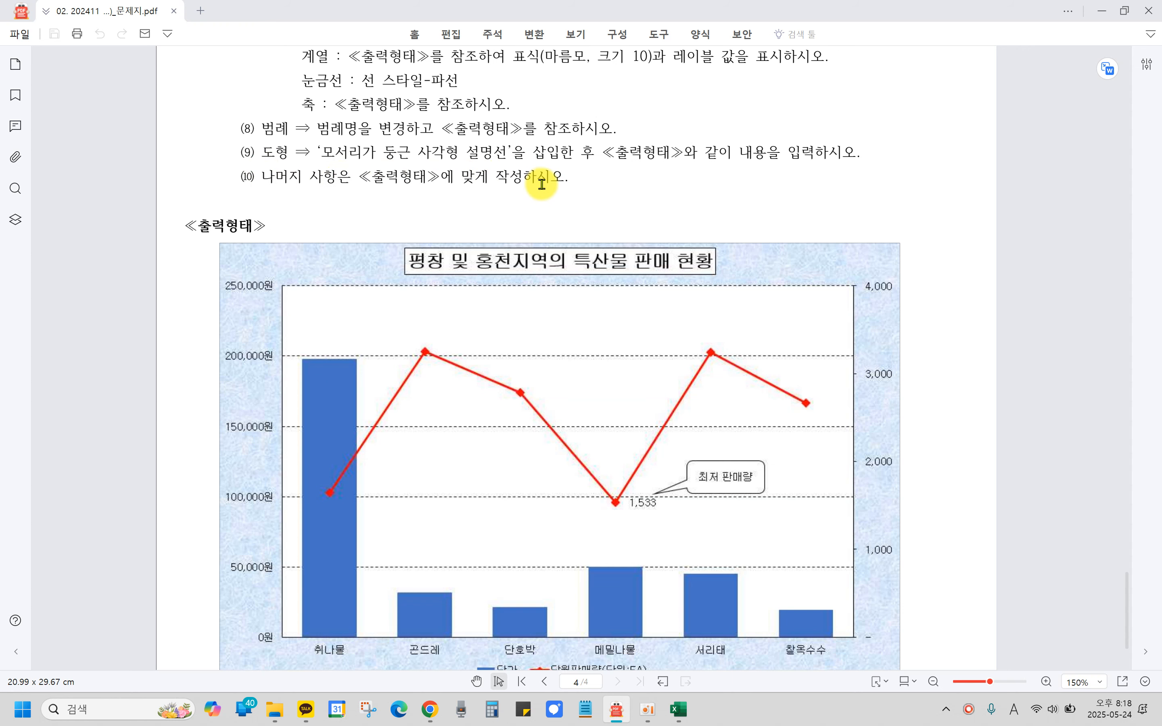
pyautogui.scroll(-2, 740, 229)
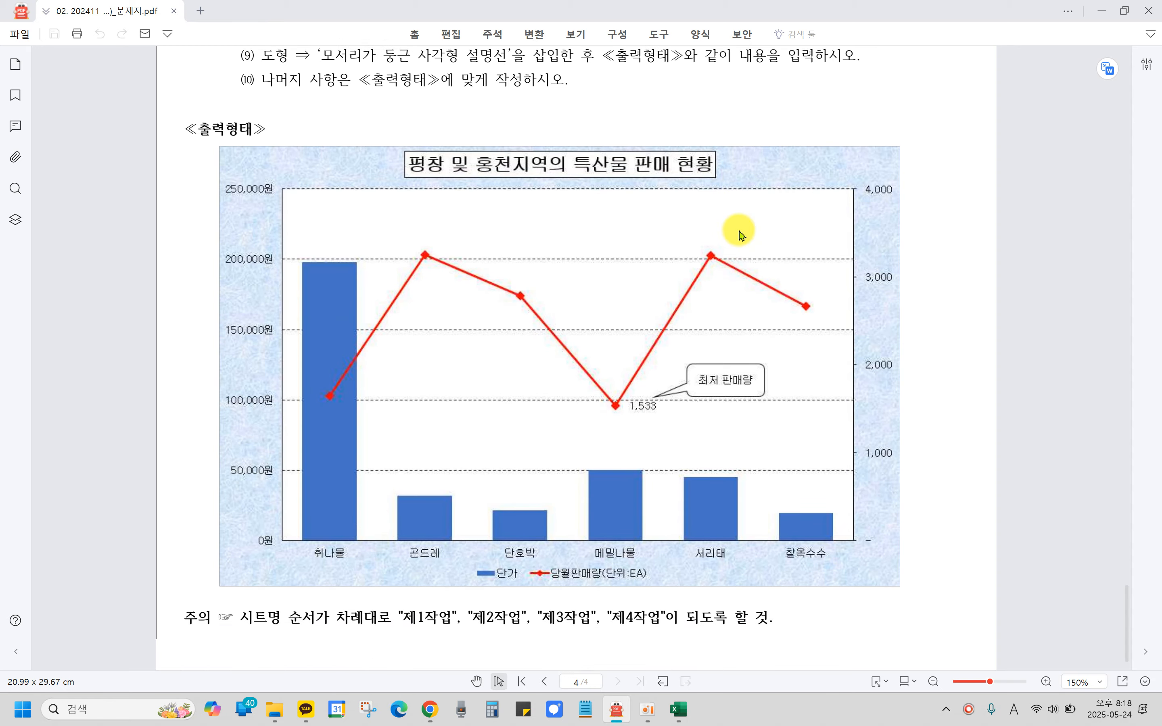
pyautogui.moveTo(895, 416); pyautogui.dragTo(941, 550)
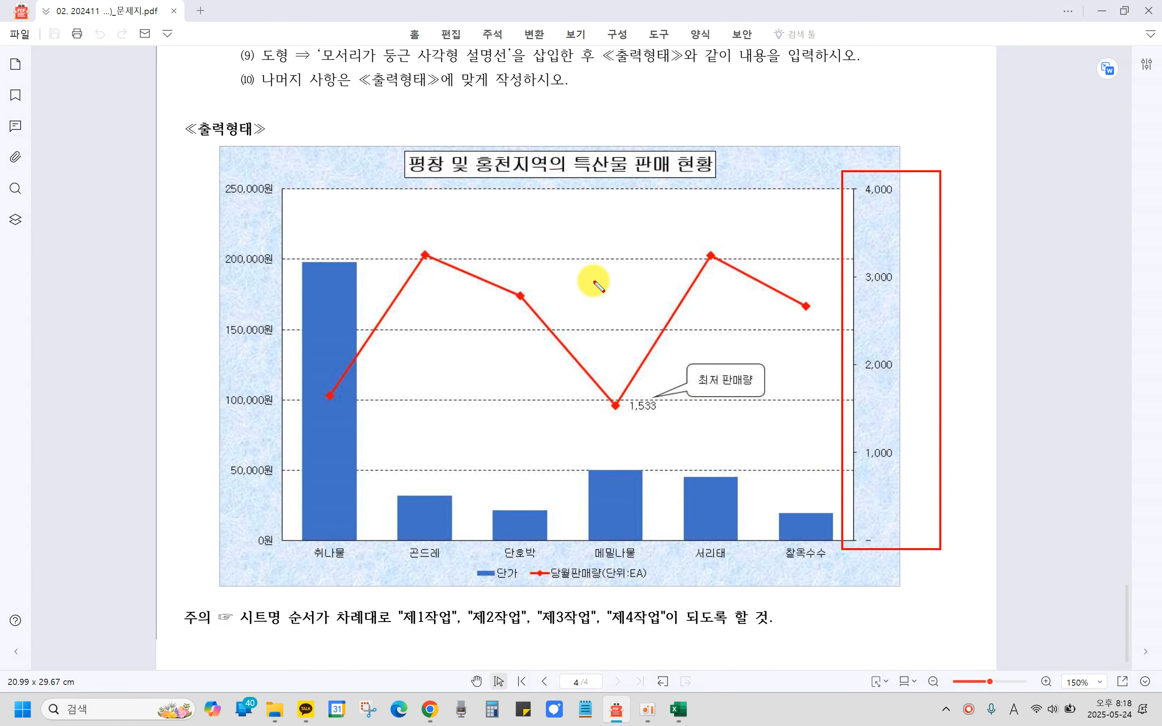